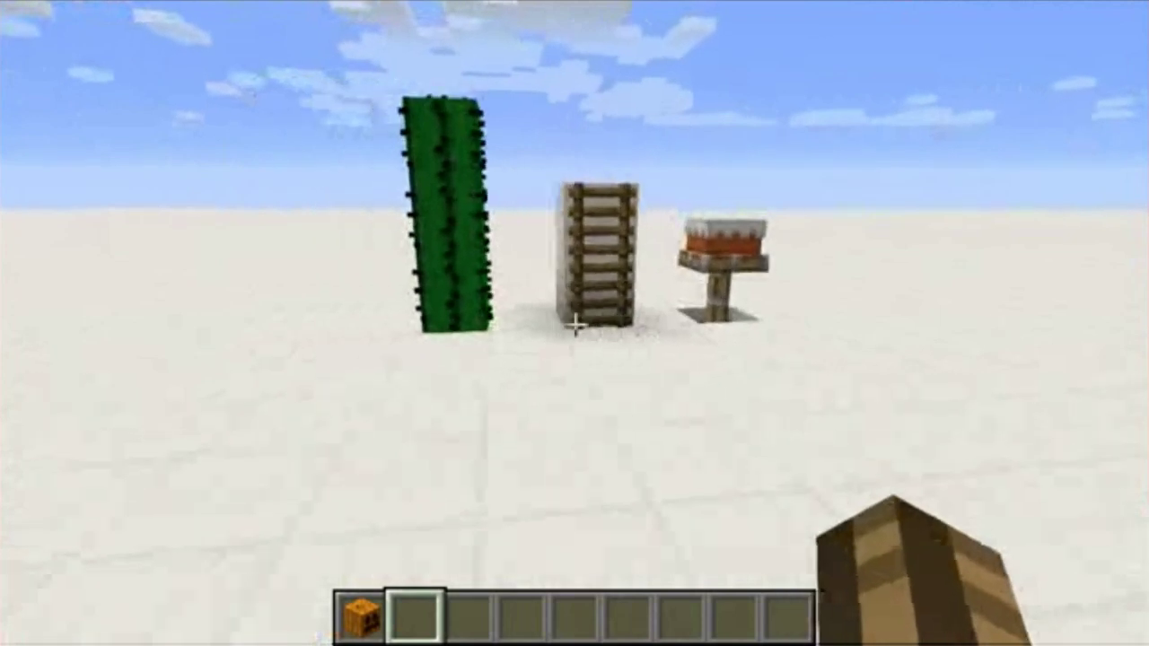
- Place a pumpkin on the ground beside the cake on the piston
{"action": "key", "text": "1"}
{"action": "key", "text": "2"}
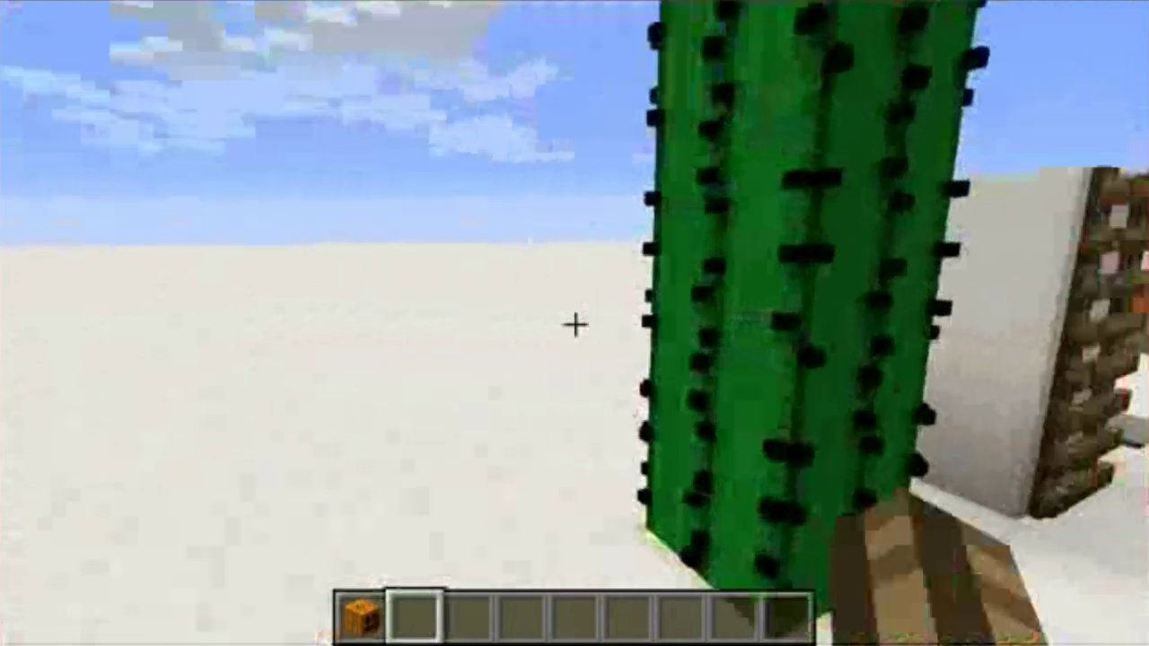
{"action": "key", "text": "s"}
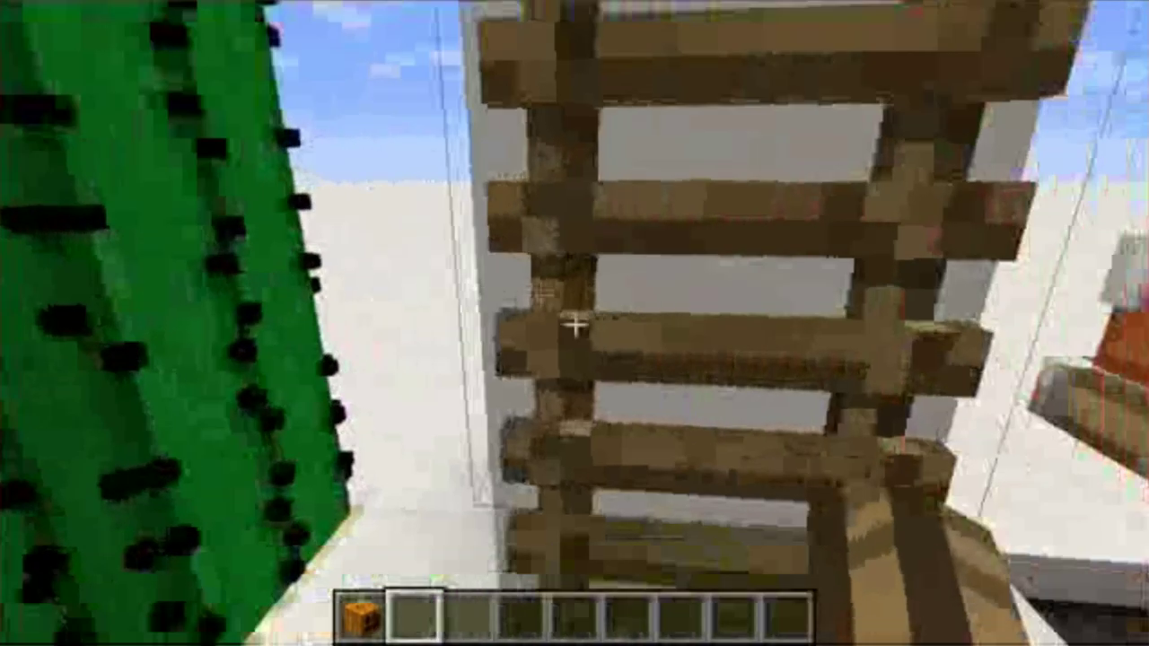
{"action": "key", "text": "1"}
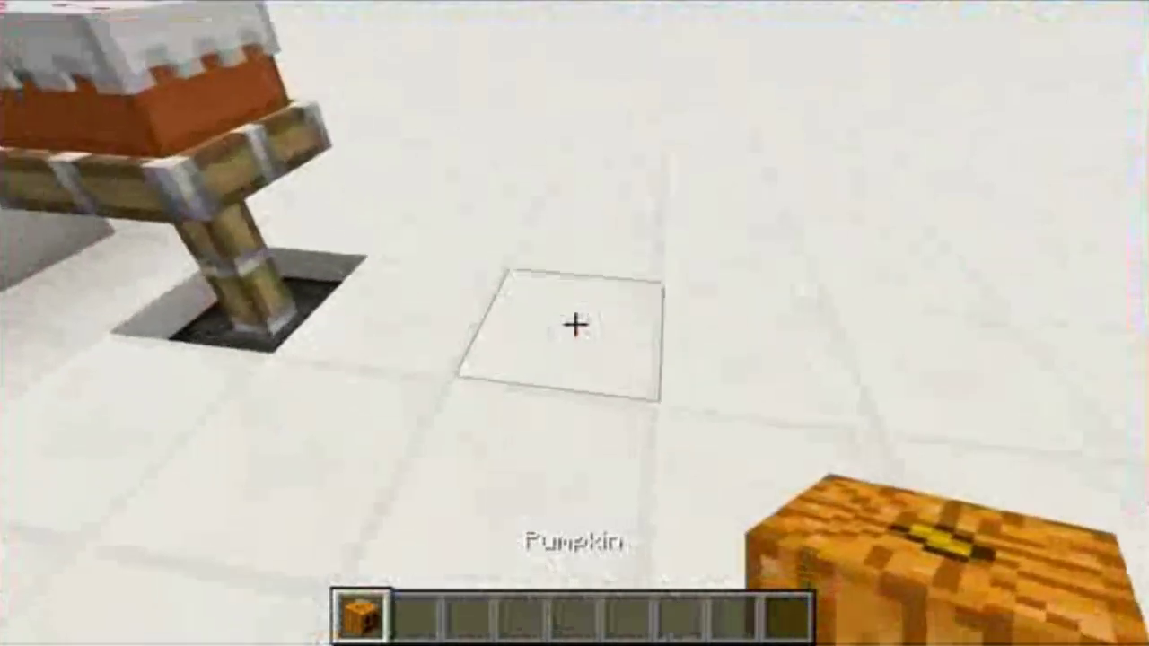
{"action": "right_click", "coordinate": [575, 325]}
- Inspect the placed pumpkin from several sides and check its block ID in the debug overlay
{"action": "key", "text": "w"}
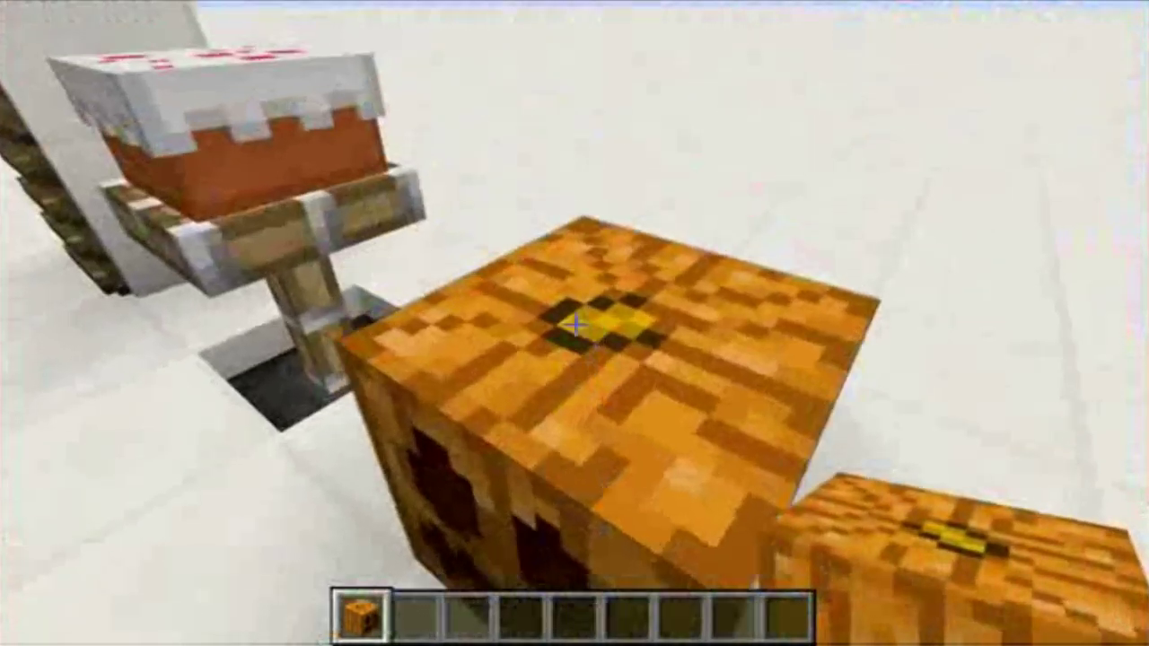
{"action": "key", "text": "d"}
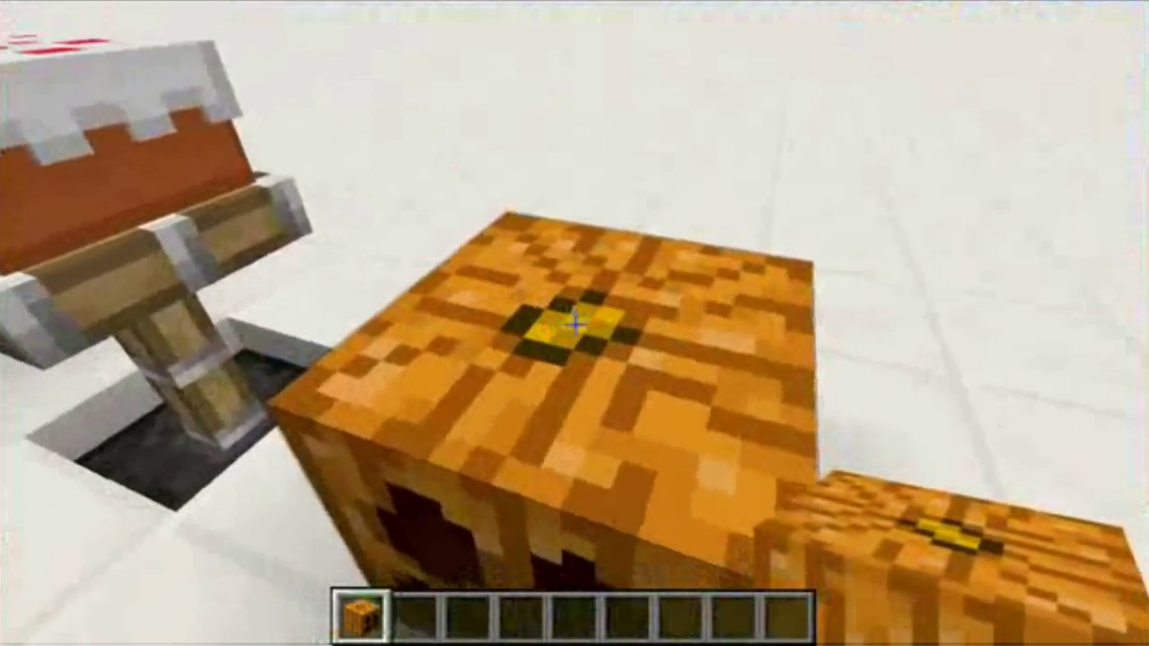
{"action": "key", "text": "s"}
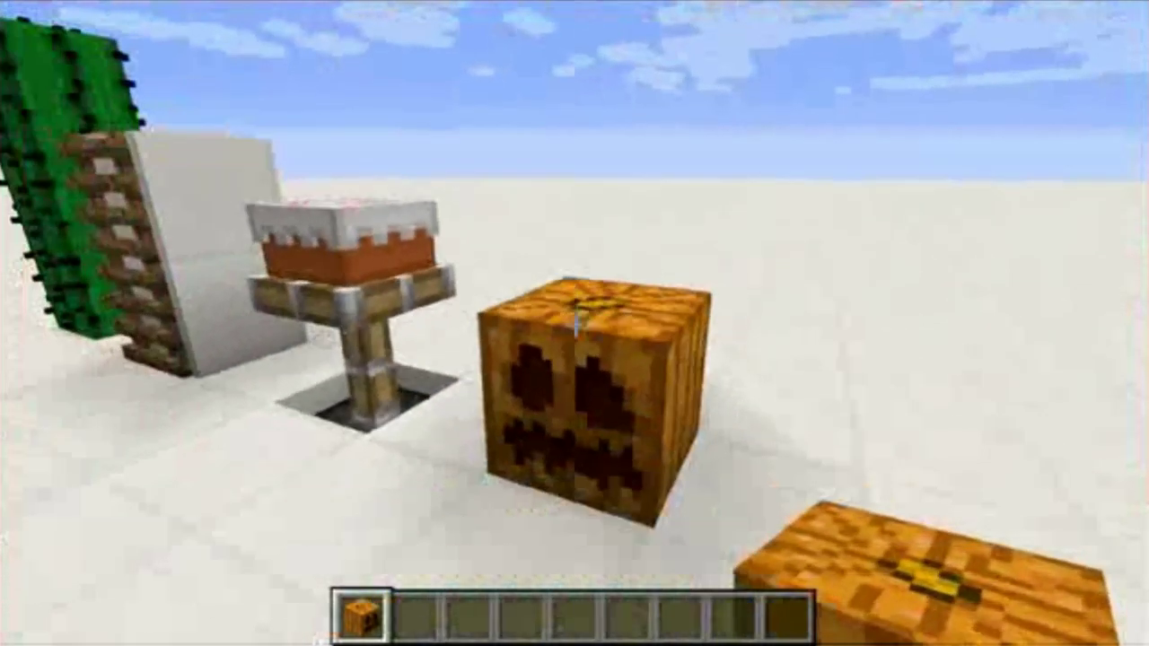
{"action": "key", "text": "s"}
{"action": "scroll", "coordinate": [575, 323], "scroll_direction": "down", "scroll_amount": 1}
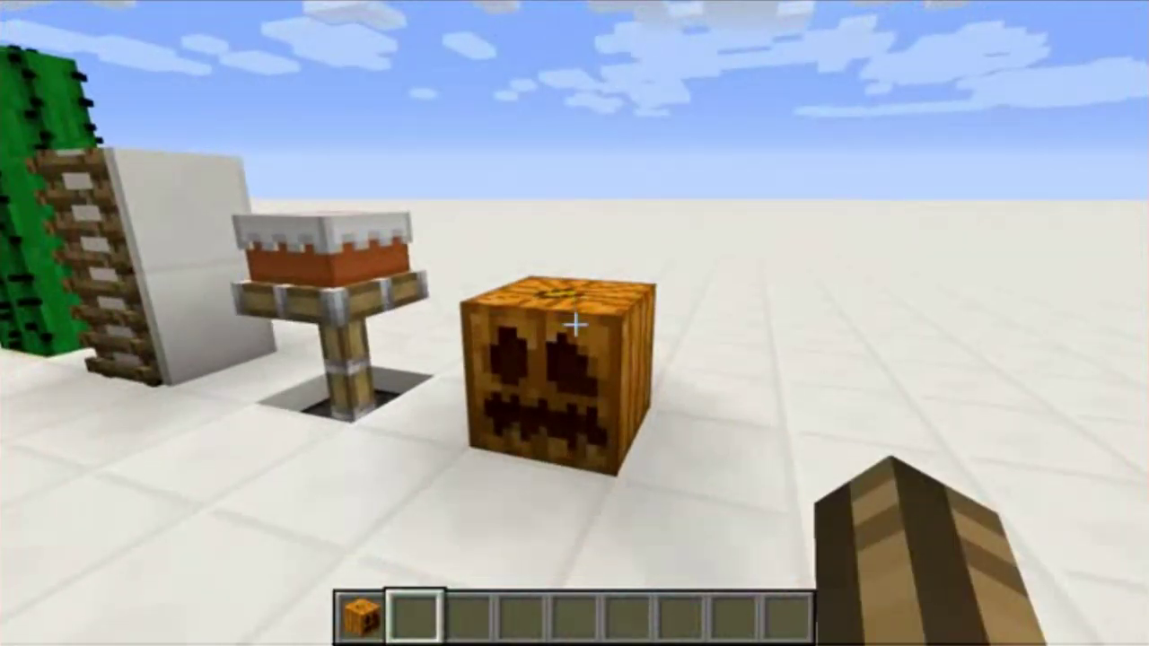
{"action": "key", "text": "F3"}
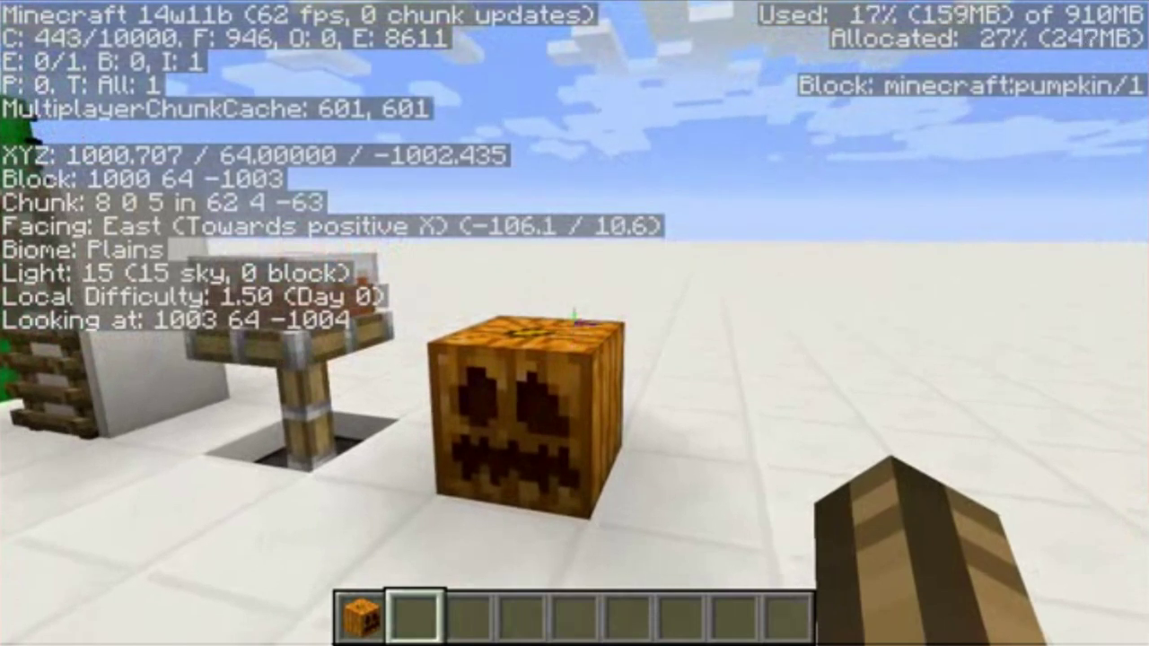
{"action": "key", "text": "F3"}
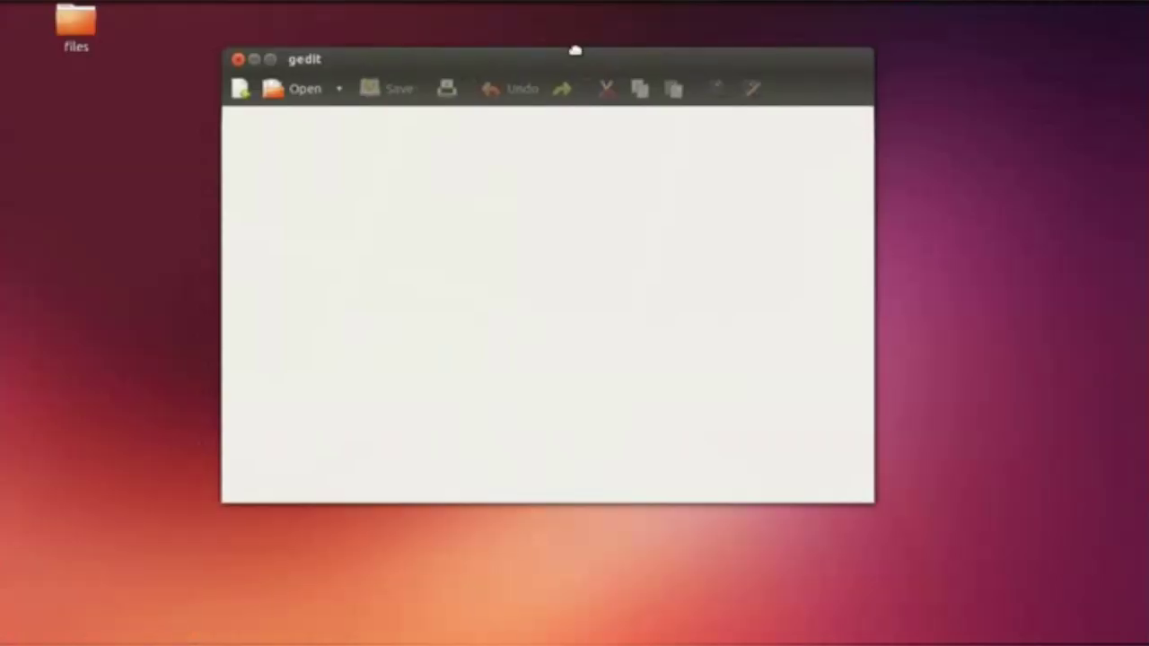
- Switch to the file manager and open the hidden .minecraft folder inside the home directory
{"action": "left_click_drag", "start_coordinate": [624, 0], "coordinate": [624, 0]}
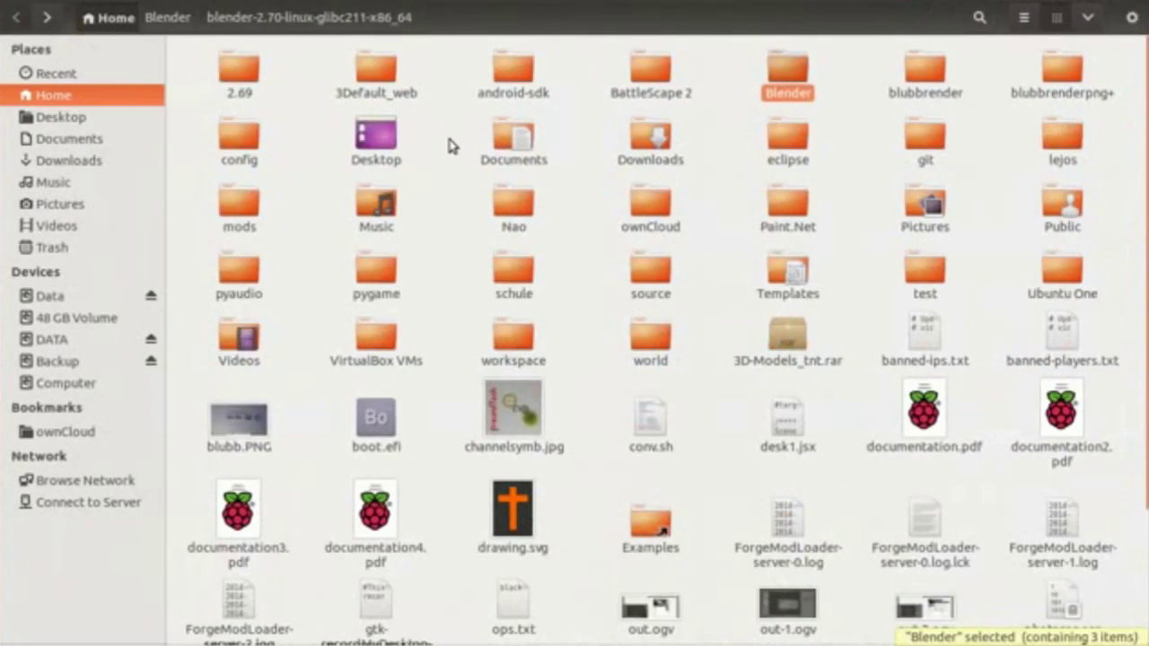
{"action": "key", "text": "ctrl+f"}
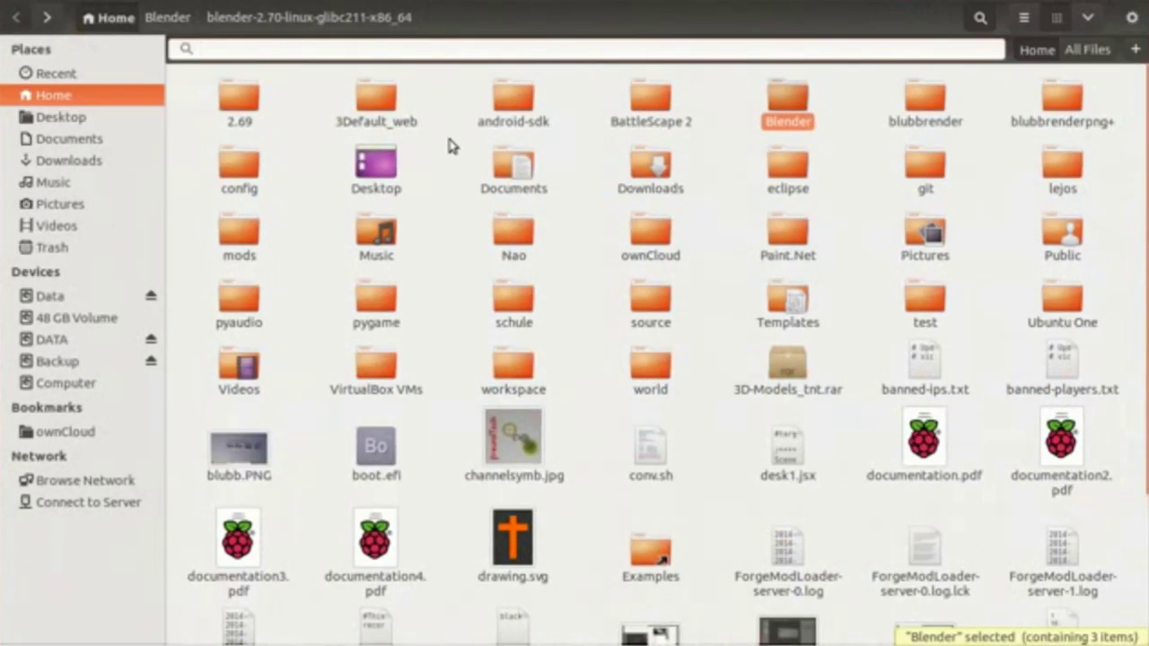
{"action": "key", "text": "ctrl+l"}
{"action": "key", "text": "End"}
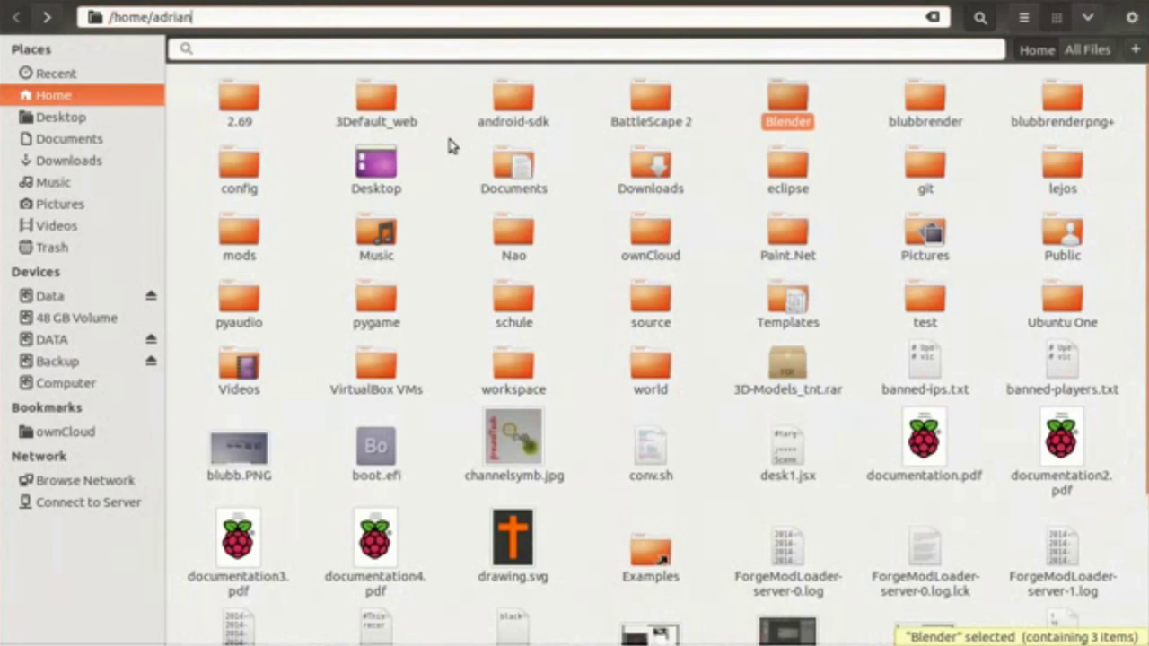
{"action": "type", "text": ".minecraft/"}
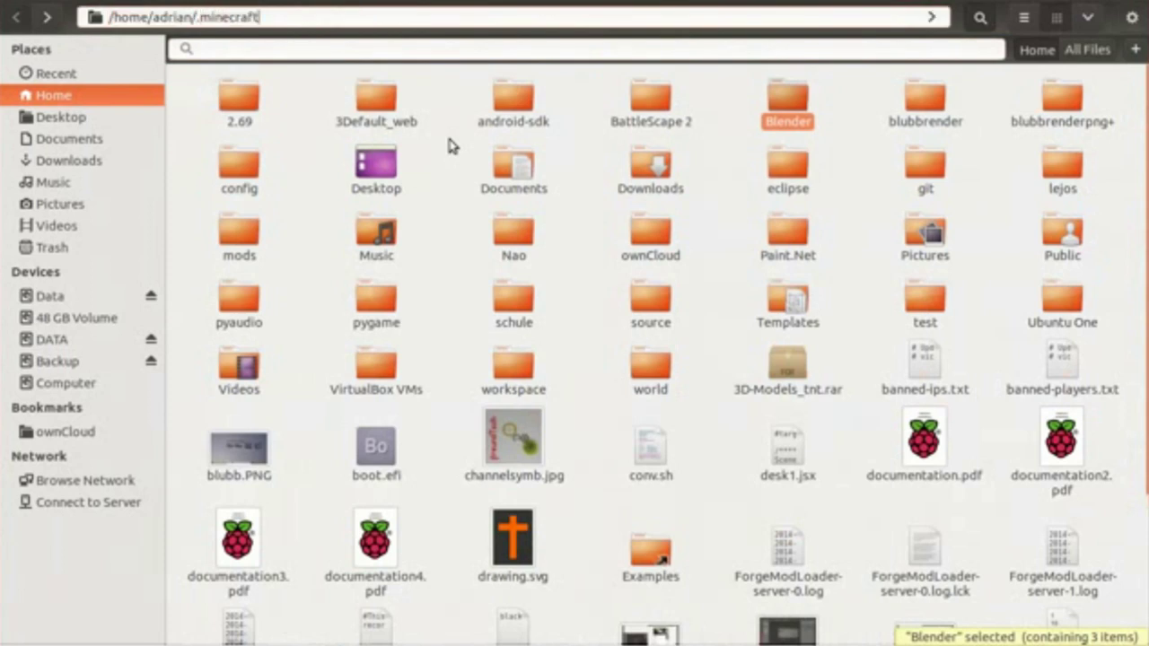
{"action": "key", "text": "Return"}
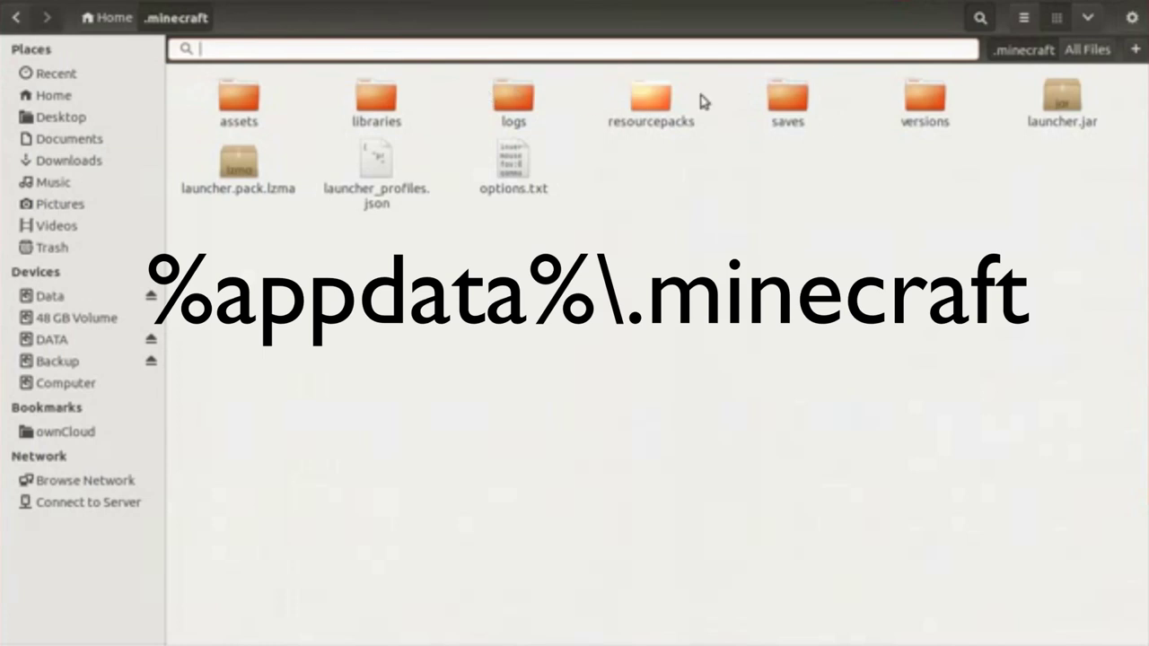
- Open the 14w11b folder inside the versions folder of .minecraft
{"action": "double_click", "coordinate": [925, 106]}
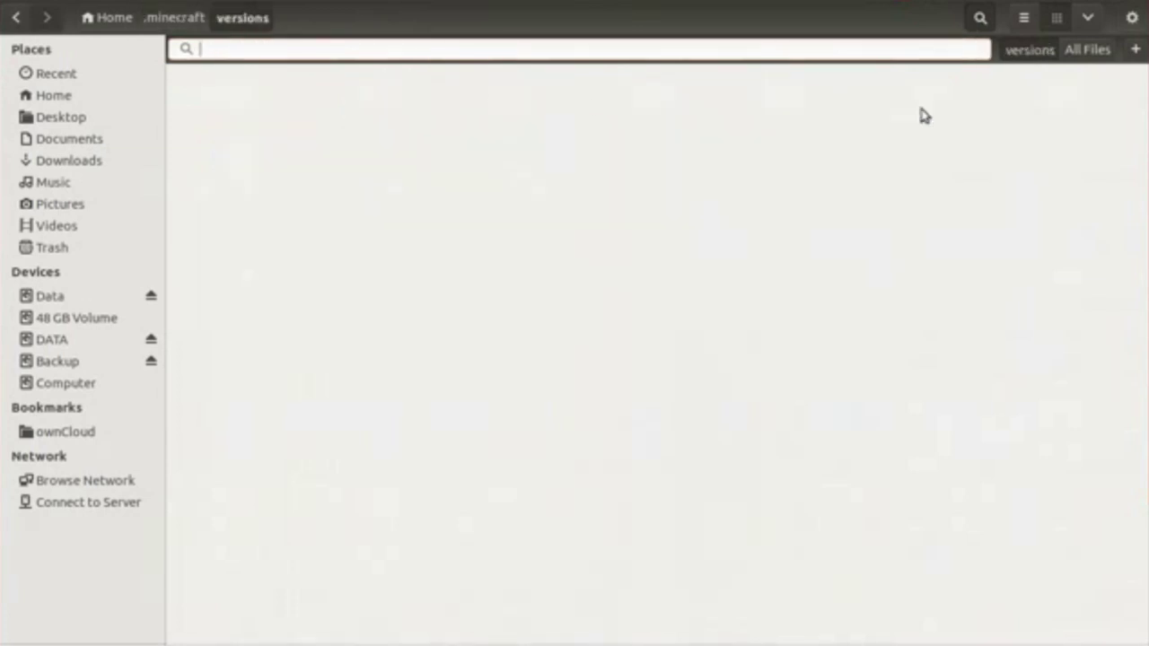
{"action": "left_click", "coordinate": [372, 179]}
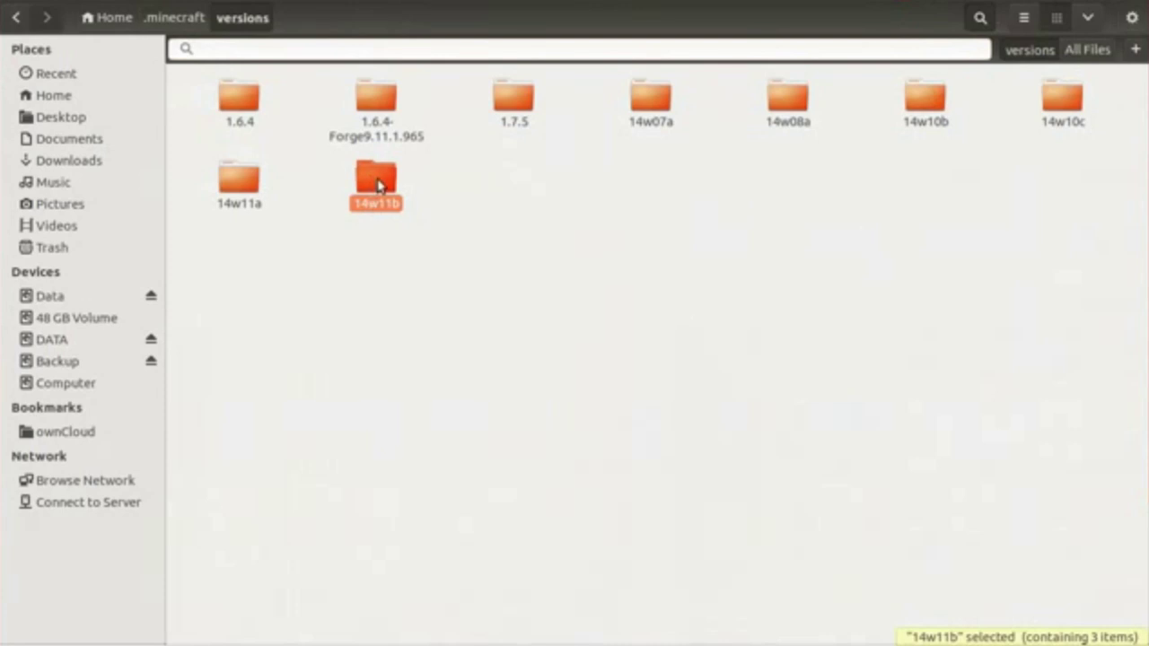
{"action": "double_click", "coordinate": [378, 185]}
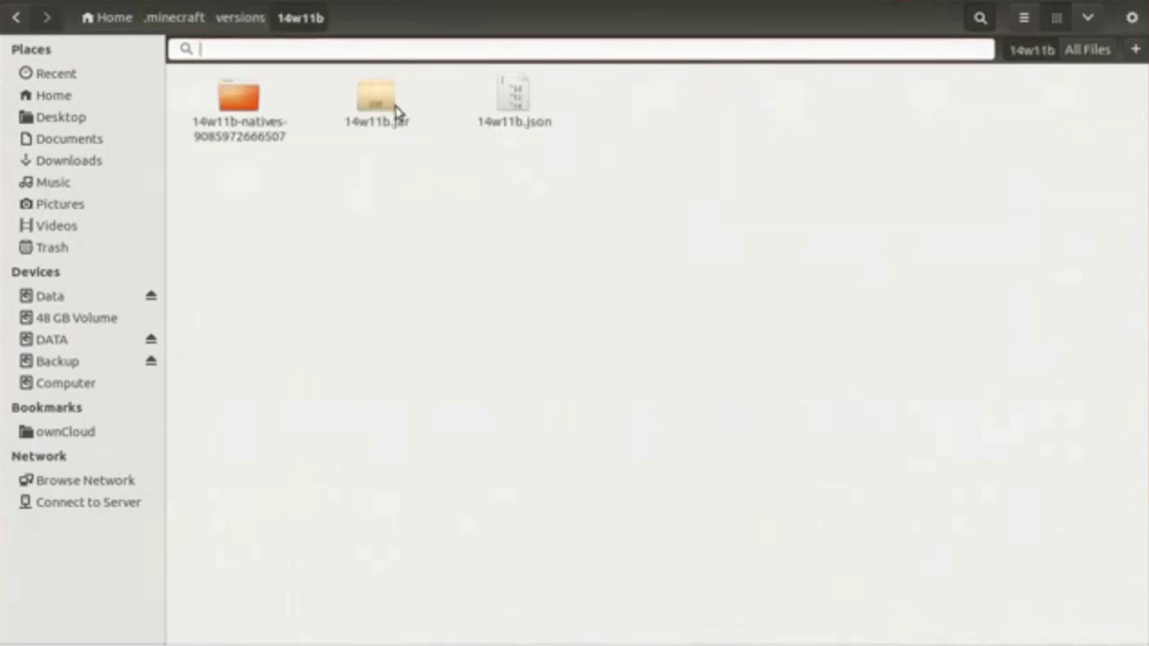
- Create a new folder named unpacked inside the 14w11b version folder
{"action": "right_click", "coordinate": [375, 206]}
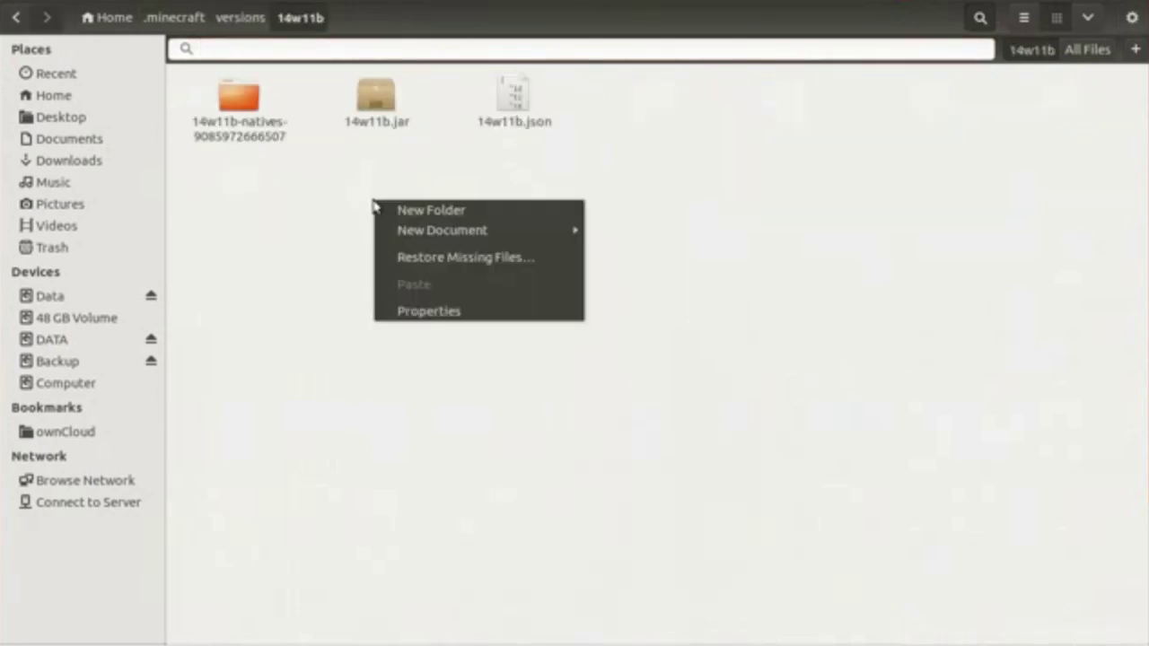
{"action": "left_click", "coordinate": [400, 210]}
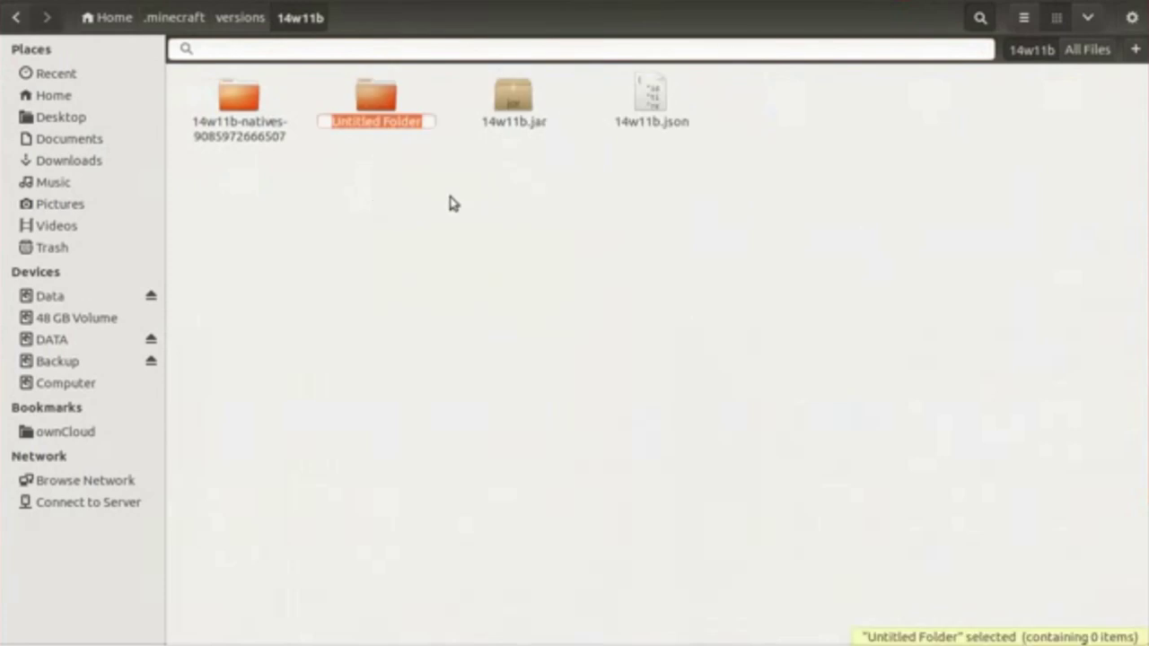
{"action": "type", "text": "unpacked"}
{"action": "key", "text": "Return"}
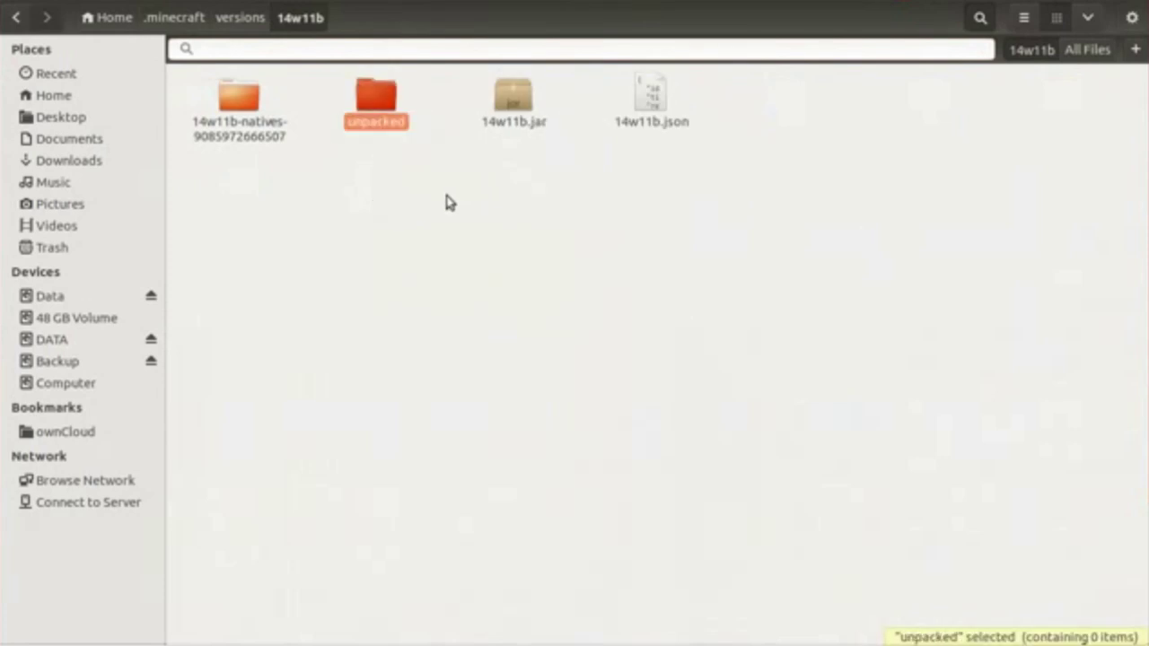
- Open 14w11b.jar as an archive to show its contents instead of running it with Java
{"action": "right_click", "coordinate": [510, 90]}
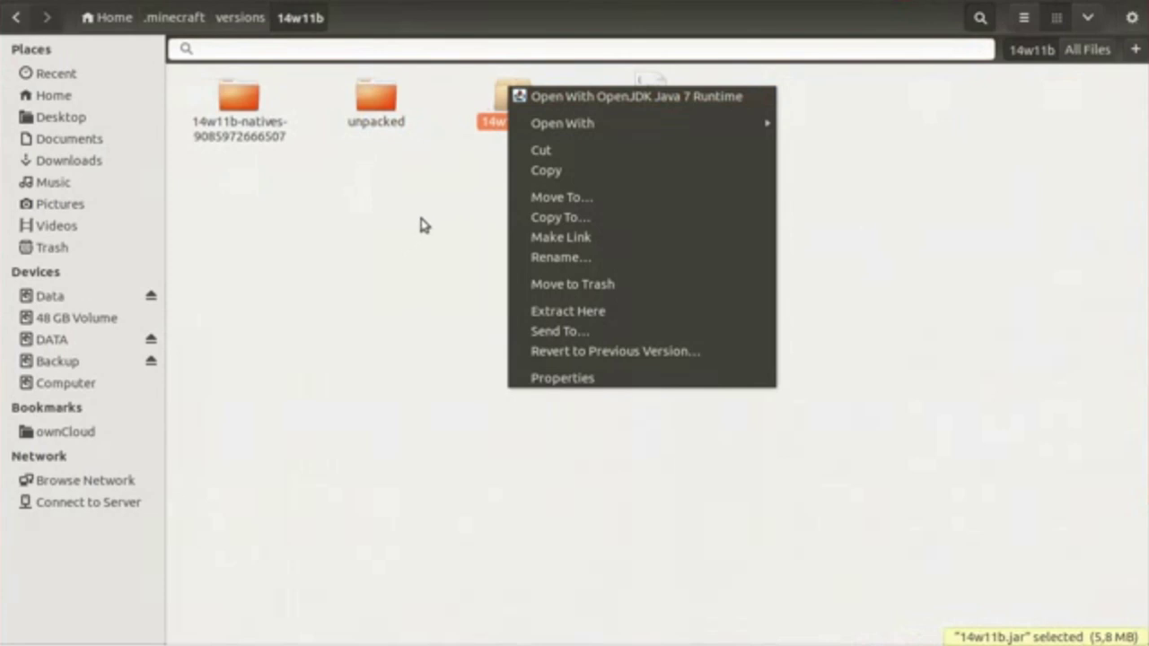
{"action": "left_click", "coordinate": [422, 225]}
{"action": "right_click", "coordinate": [513, 96]}
{"action": "left_click", "coordinate": [451, 177]}
{"action": "right_click", "coordinate": [521, 89]}
{"action": "mouse_move", "coordinate": [543, 125]}
{"action": "left_click", "coordinate": [794, 126]}
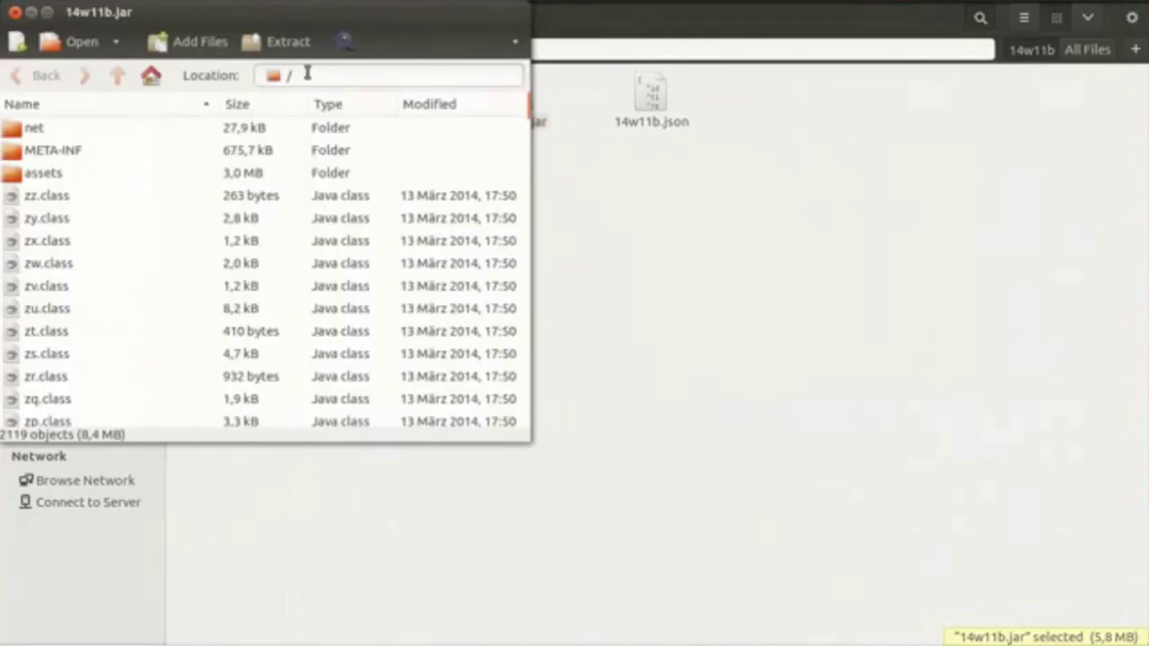
- Extract the entire contents of the 14w11b.jar archive into the unpacked folder and close the archive window
{"action": "left_click_drag", "start_coordinate": [307, 12], "coordinate": [873, 52]}
{"action": "left_click", "coordinate": [684, 323]}
{"action": "key", "text": "ctrl+a"}
{"action": "left_click_drag", "start_coordinate": [686, 328], "coordinate": [379, 92]}
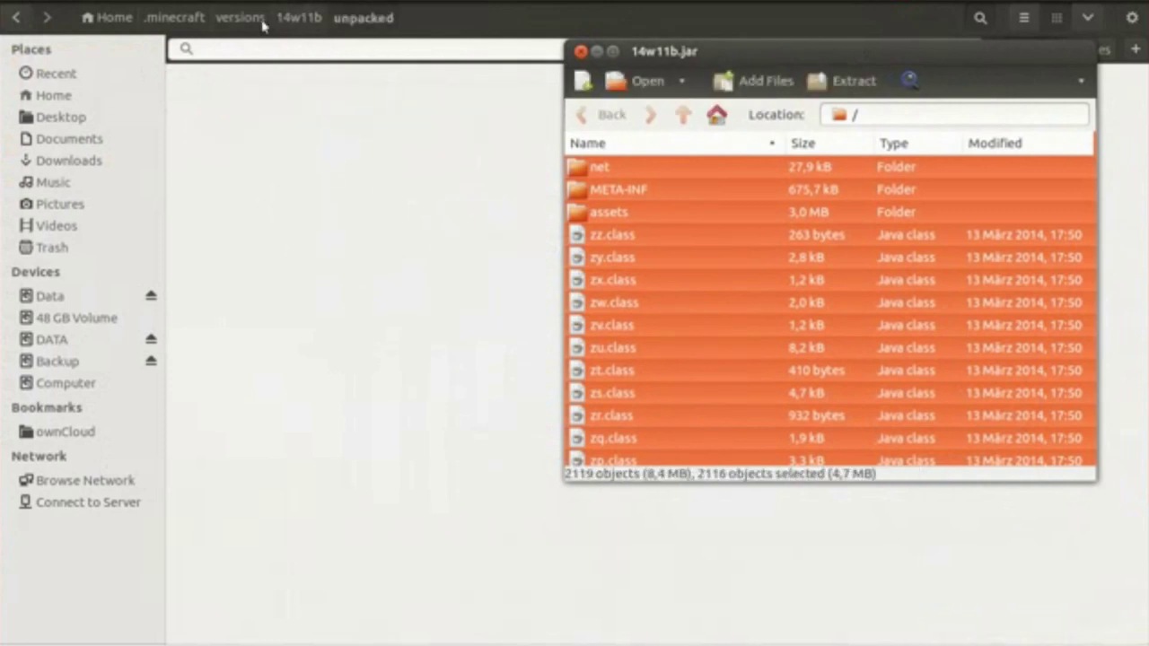
{"action": "left_click", "coordinate": [580, 52]}
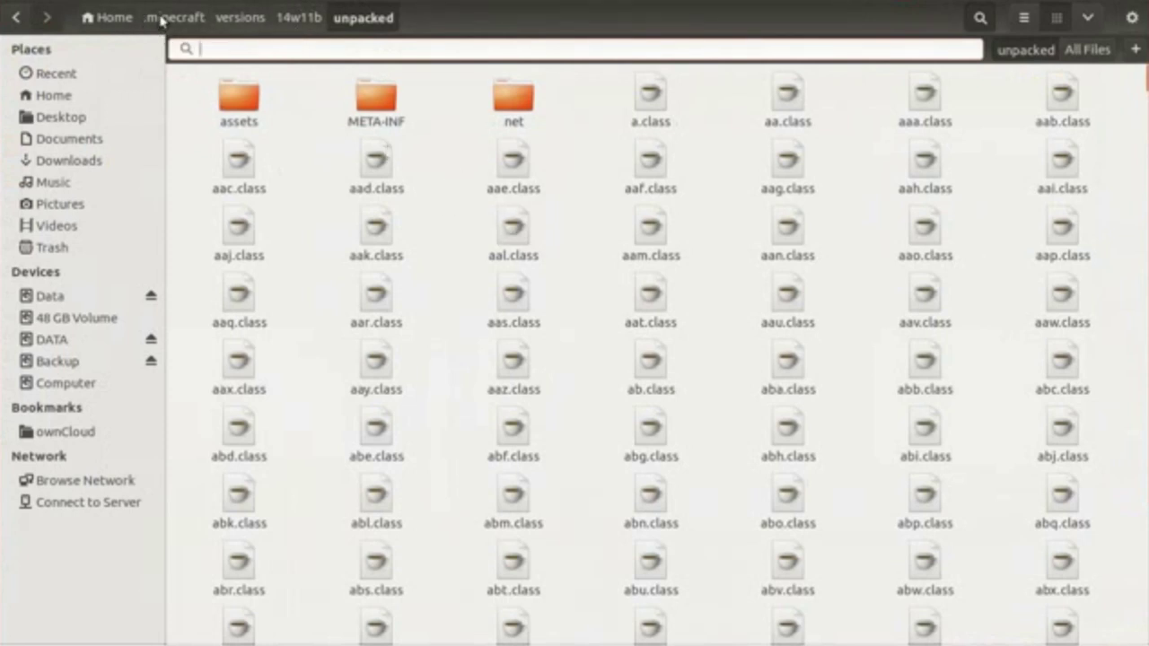
- Open the .minecraft folder in a second, smaller window over the unpacked folder and widen it to three icon columns
{"action": "right_click", "coordinate": [161, 20]}
{"action": "left_click", "coordinate": [269, 44]}
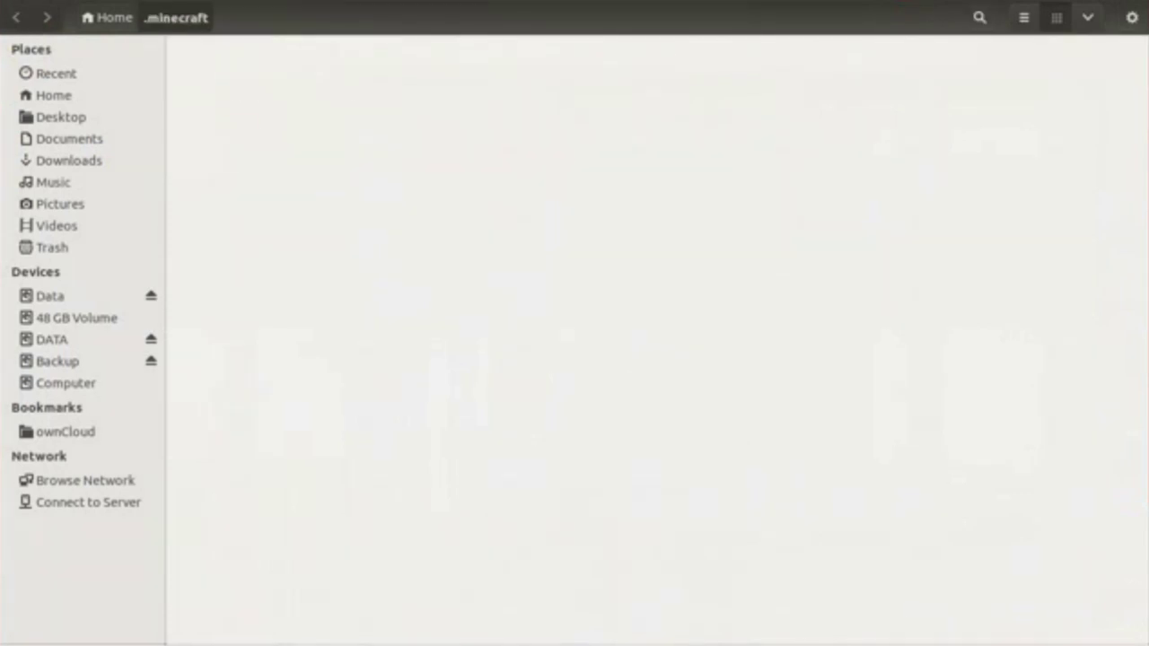
{"action": "left_click_drag", "start_coordinate": [359, 18], "coordinate": [465, 81]}
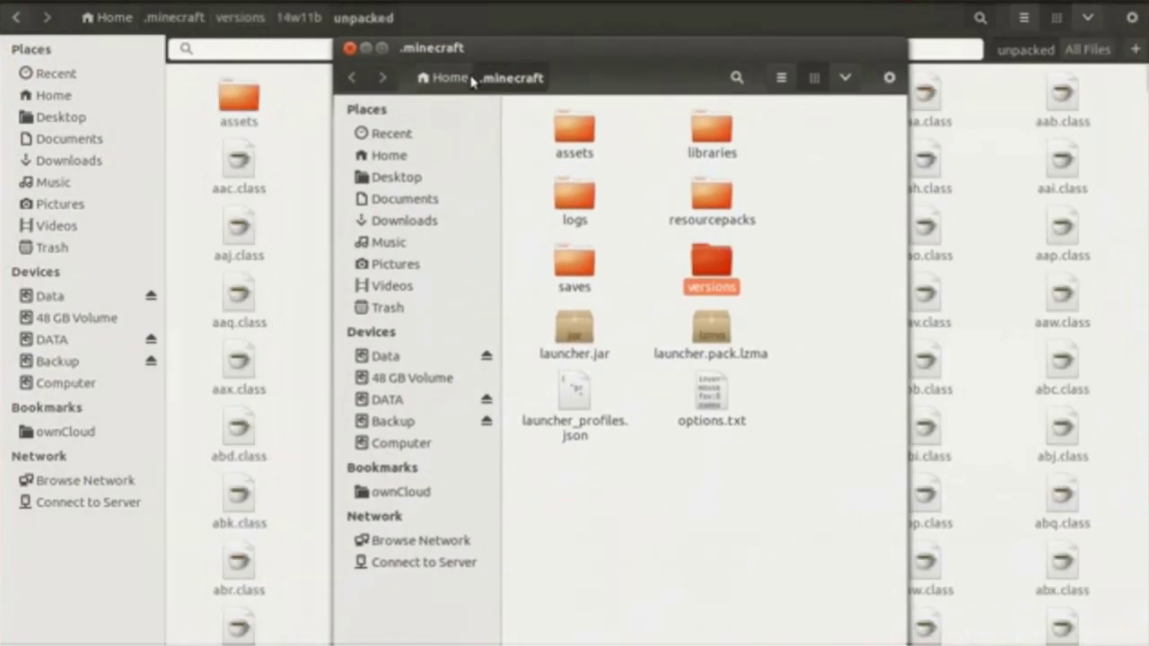
{"action": "mouse_move", "coordinate": [716, 37]}
{"action": "left_mouse_down"}
{"action": "mouse_move", "coordinate": [744, 295]}
{"action": "mouse_move", "coordinate": [782, 301]}
{"action": "mouse_move", "coordinate": [736, 39]}
{"action": "left_mouse_up"}
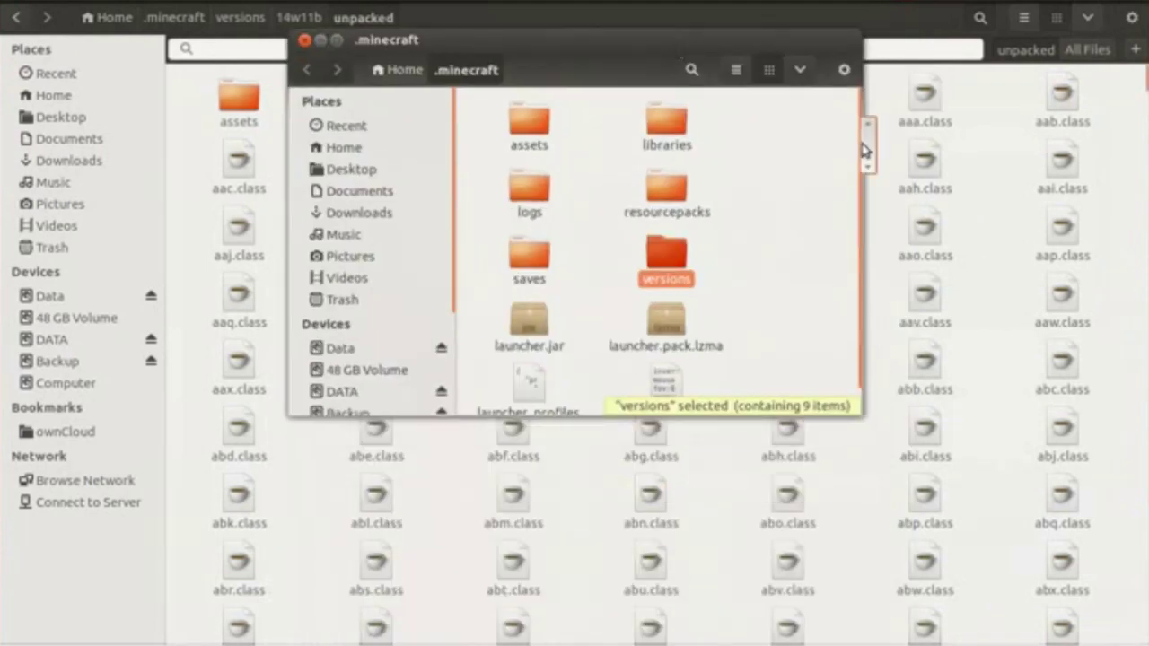
{"action": "left_click_drag", "start_coordinate": [860, 100], "coordinate": [952, 104]}
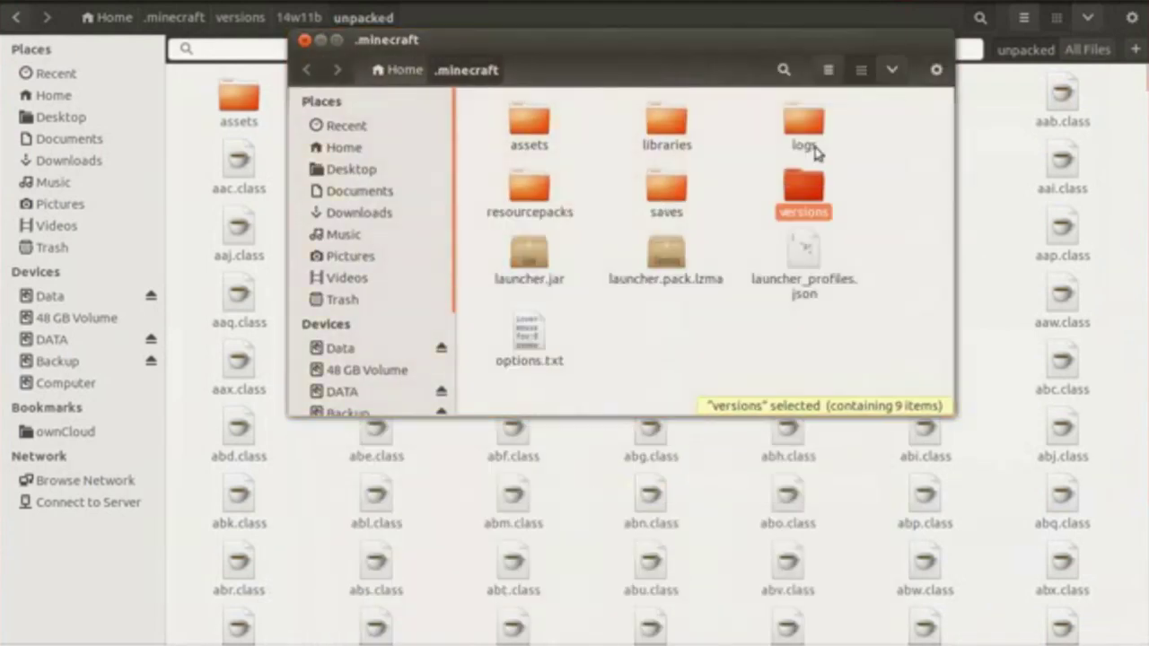
- Create a new folder named 3Default inside the resourcepacks folder
{"action": "left_click", "coordinate": [513, 191]}
{"action": "double_click", "coordinate": [514, 191]}
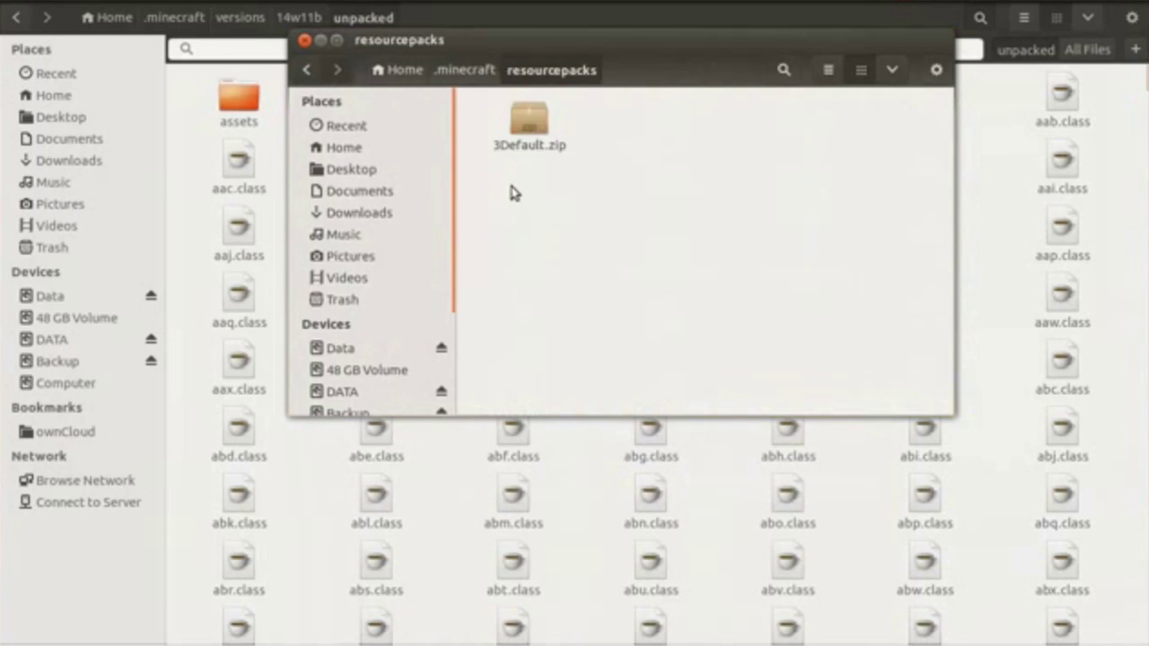
{"action": "right_click", "coordinate": [636, 187]}
{"action": "left_click", "coordinate": [656, 191]}
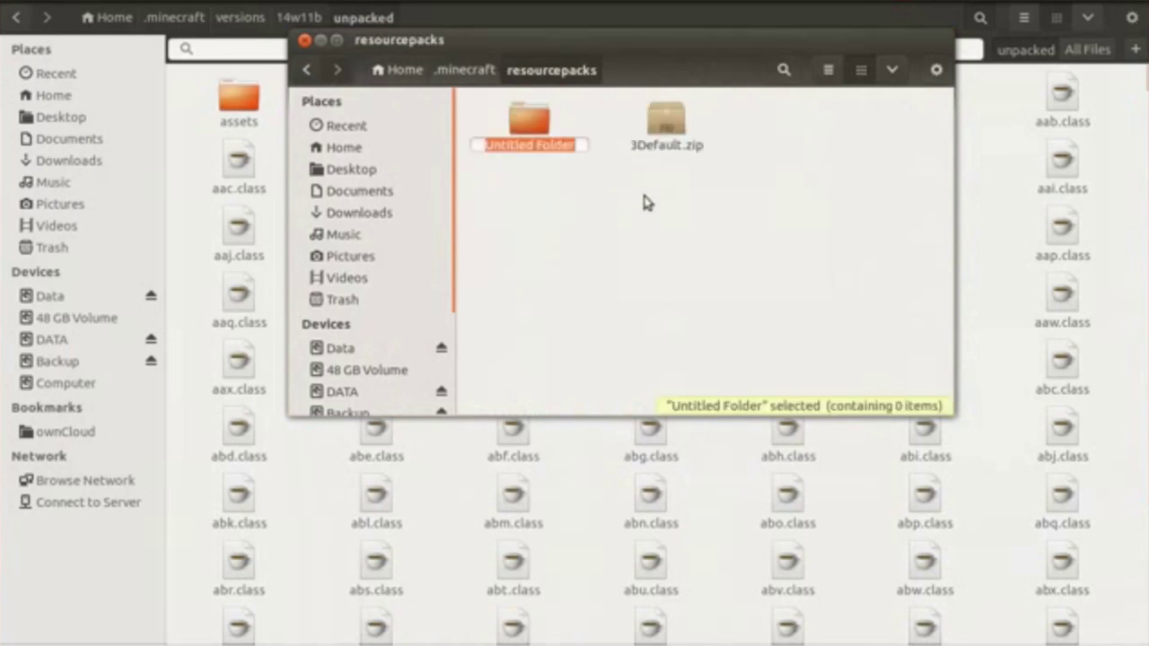
{"action": "type", "text": "3Default"}
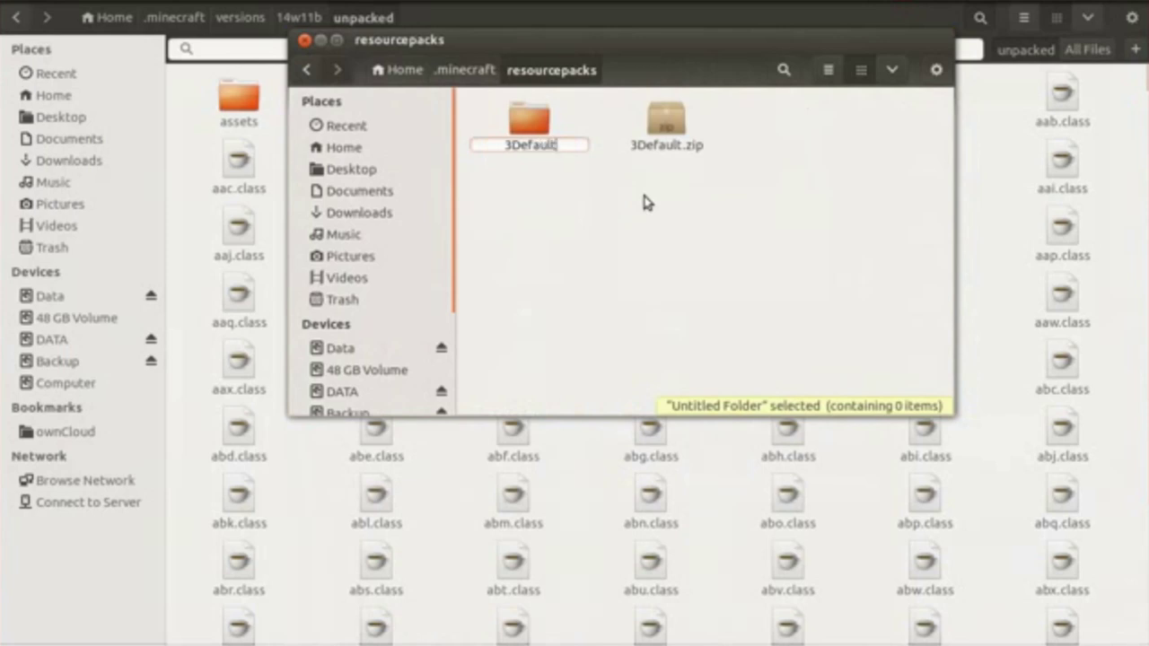
{"action": "key", "text": "Return"}
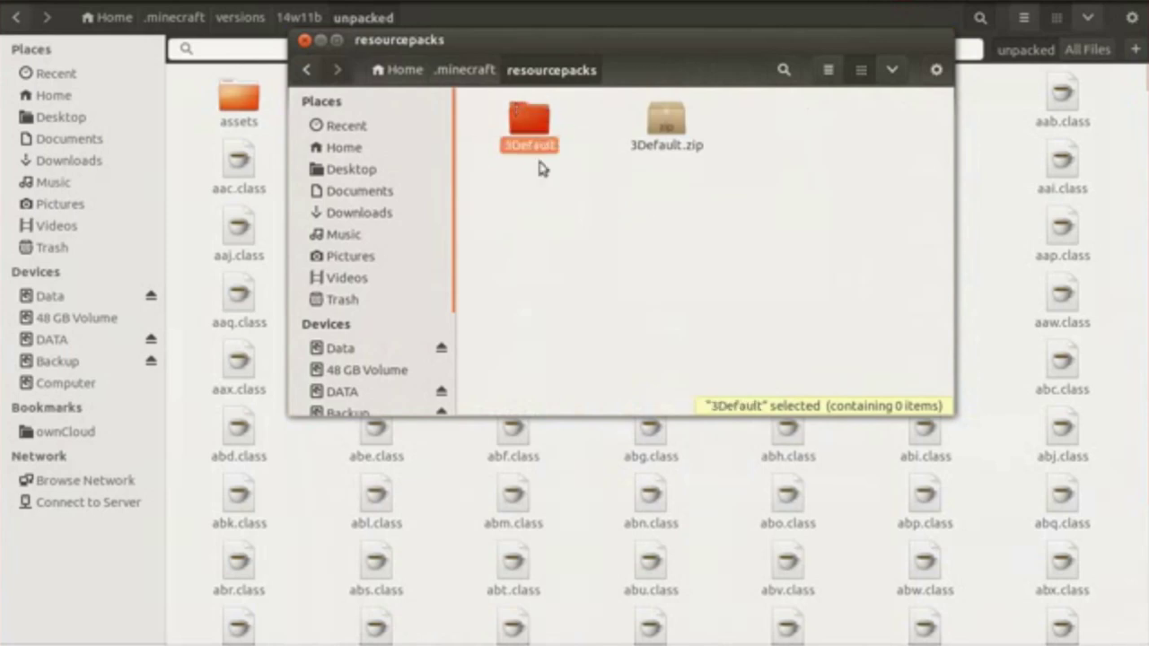
- Create an empty document named pack.mcmeta inside the 3Default folder
{"action": "double_click", "coordinate": [534, 129]}
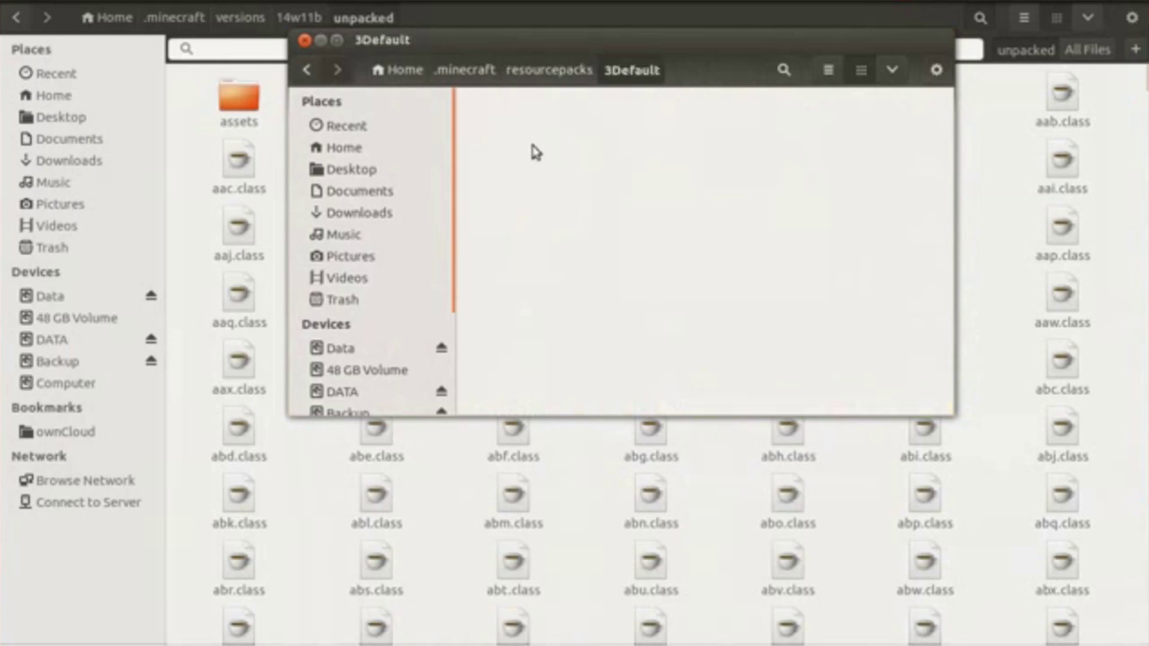
{"action": "right_click", "coordinate": [558, 186]}
{"action": "left_click", "coordinate": [777, 216]}
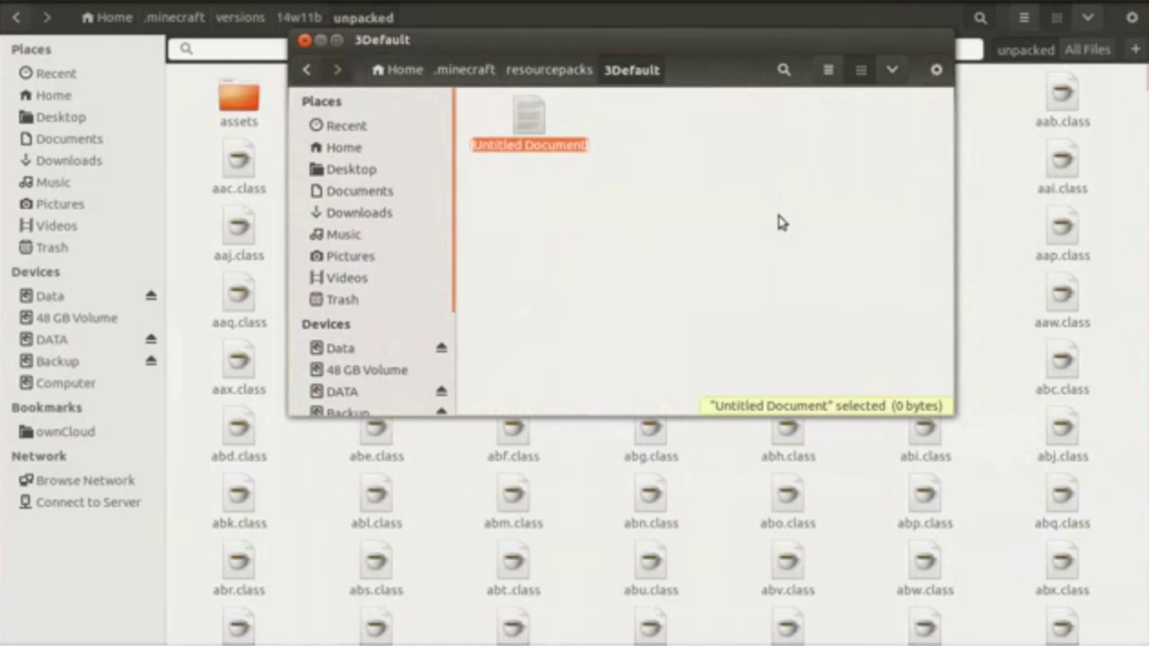
{"action": "type", "text": "pack.mcmeta"}
{"action": "key", "text": "Return"}
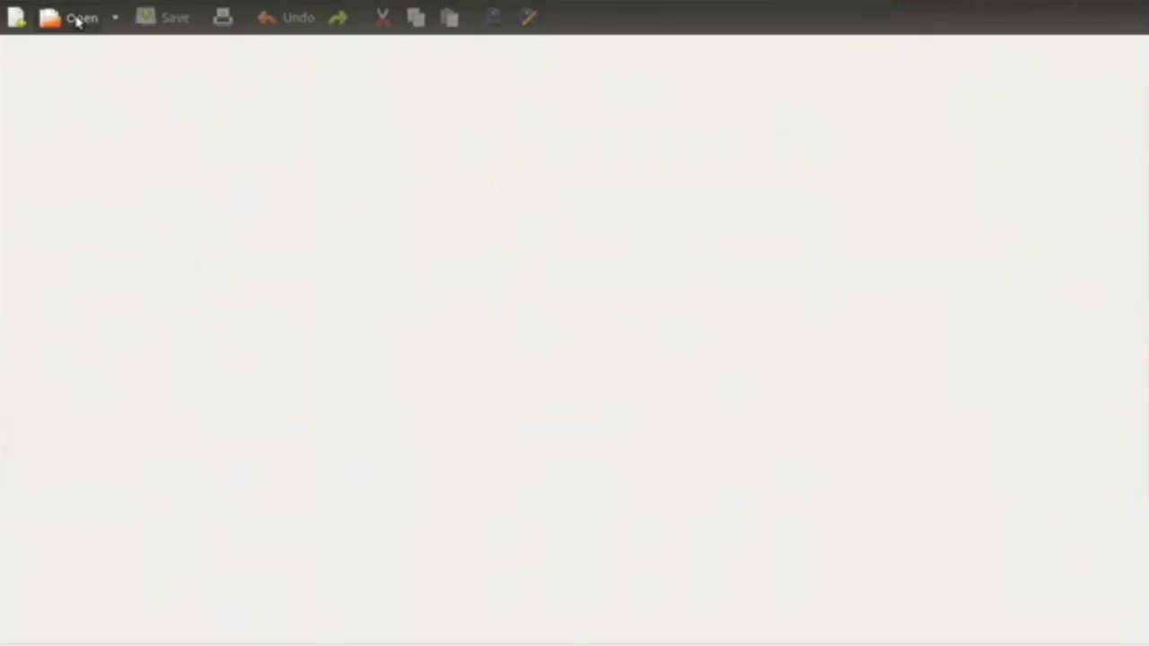
- Open the empty pack.mcmeta file from the .minecraft/resourcepacks/3Default folder for editing
{"action": "left_click", "coordinate": [77, 21]}
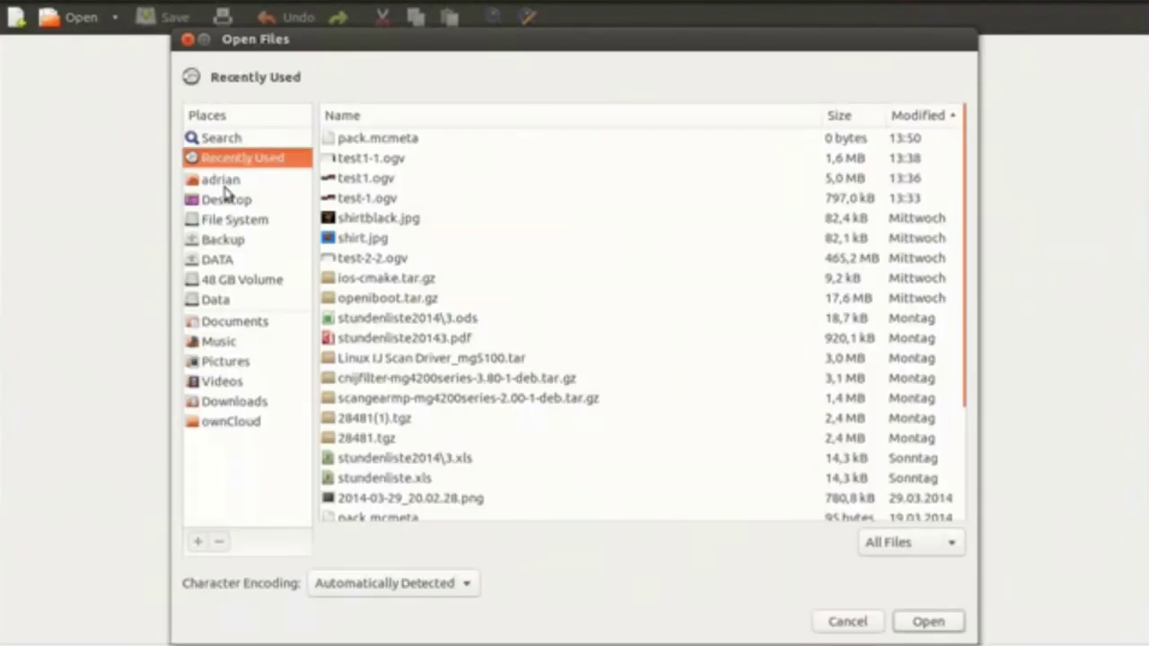
{"action": "left_click", "coordinate": [208, 183]}
{"action": "type", "text": ".minecraft"}
{"action": "key", "text": "Return"}
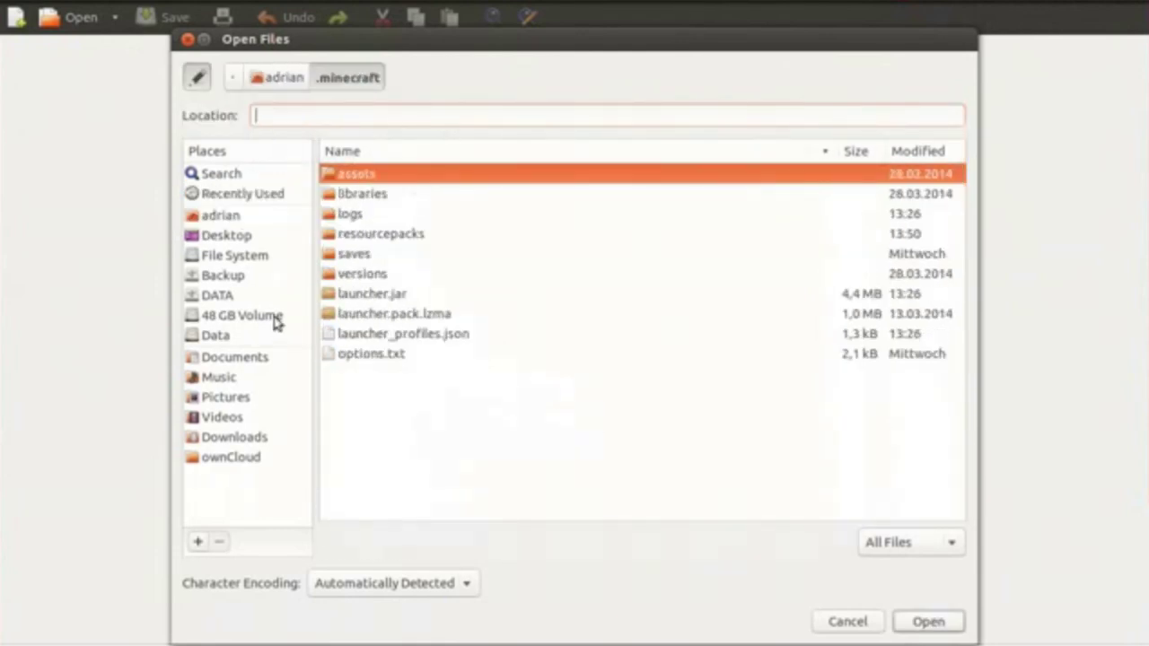
{"action": "double_click", "coordinate": [334, 233]}
{"action": "double_click", "coordinate": [350, 173]}
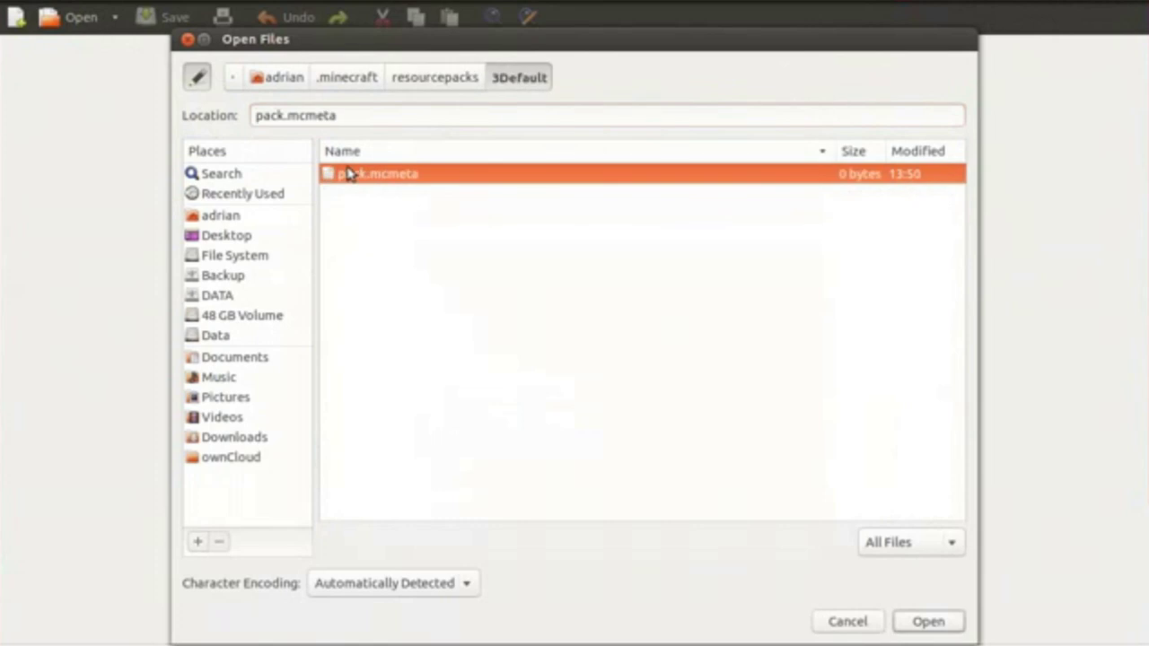
{"action": "double_click", "coordinate": [350, 173]}
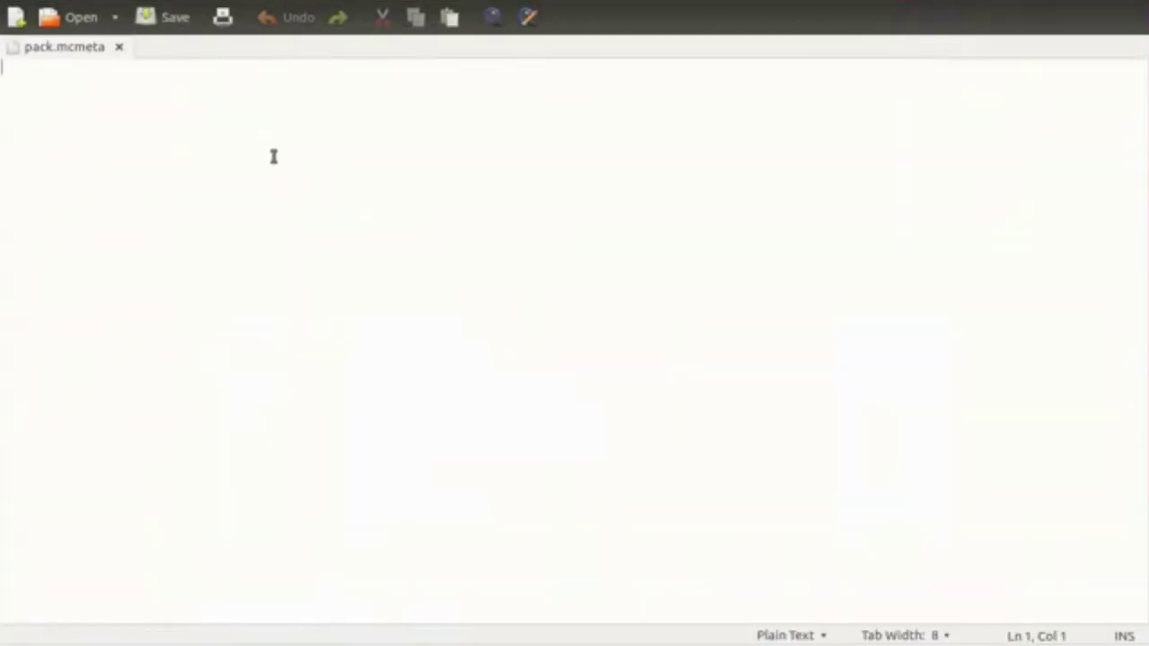
- Begin the JSON with an opening brace, a nested "pack" object and the entry "pack_format":1 inside it
{"action": "type", "text": "{     \""}
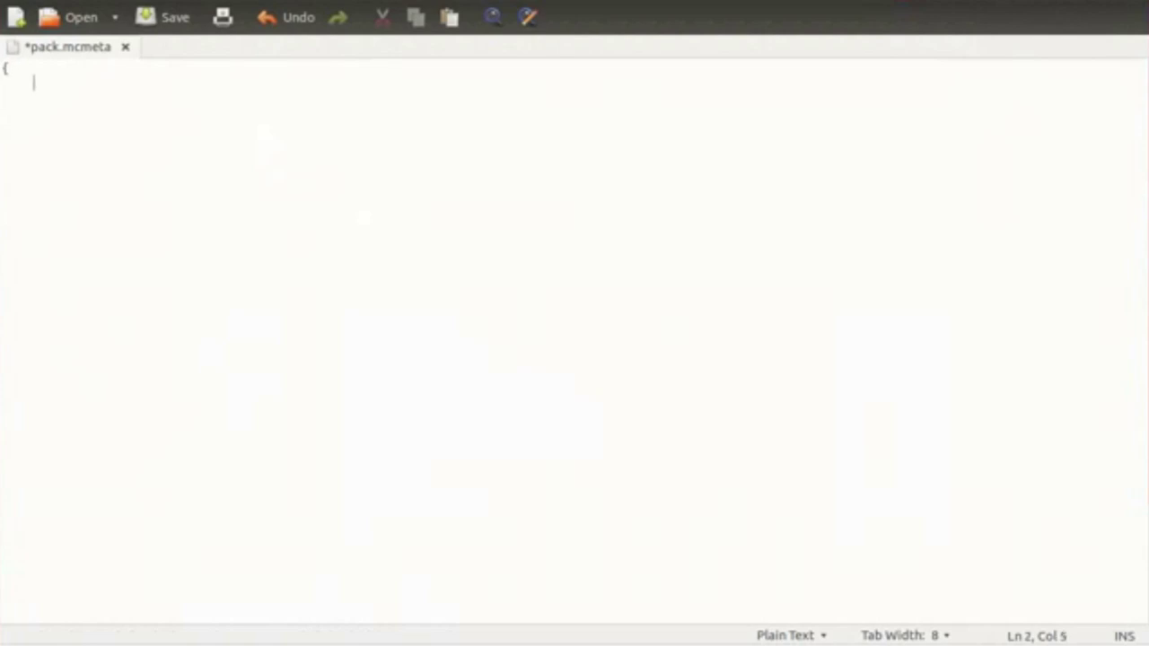
{"action": "type", "text": "pack\""}
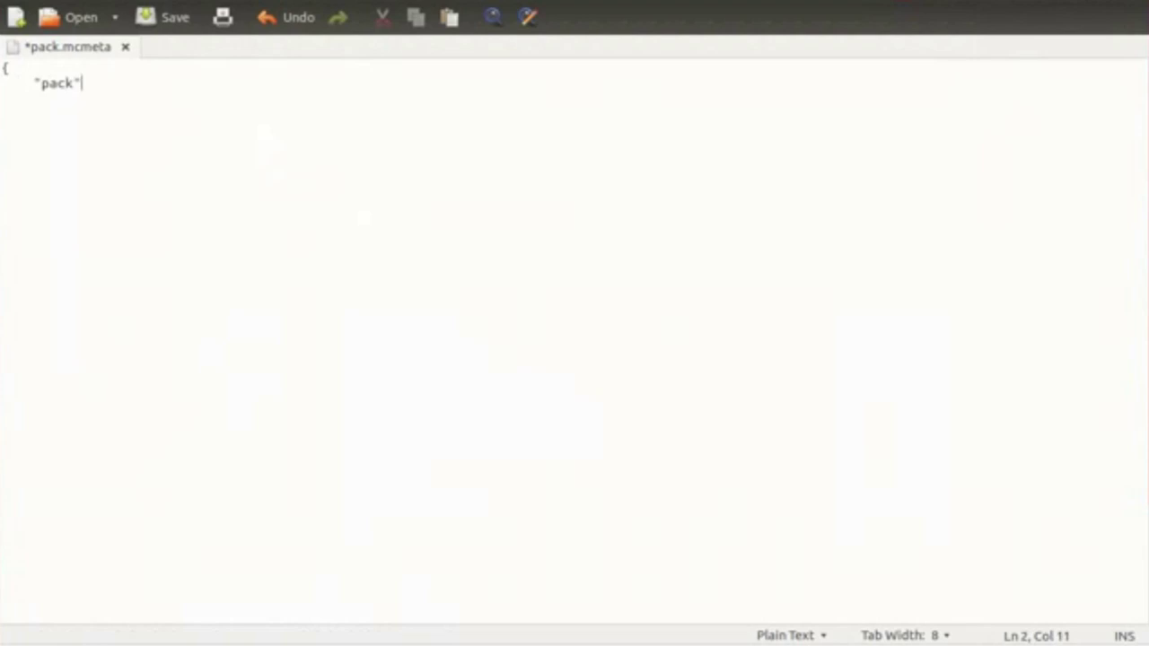
{"action": "type", "text": ":{"}
{"action": "key", "text": "Return"}
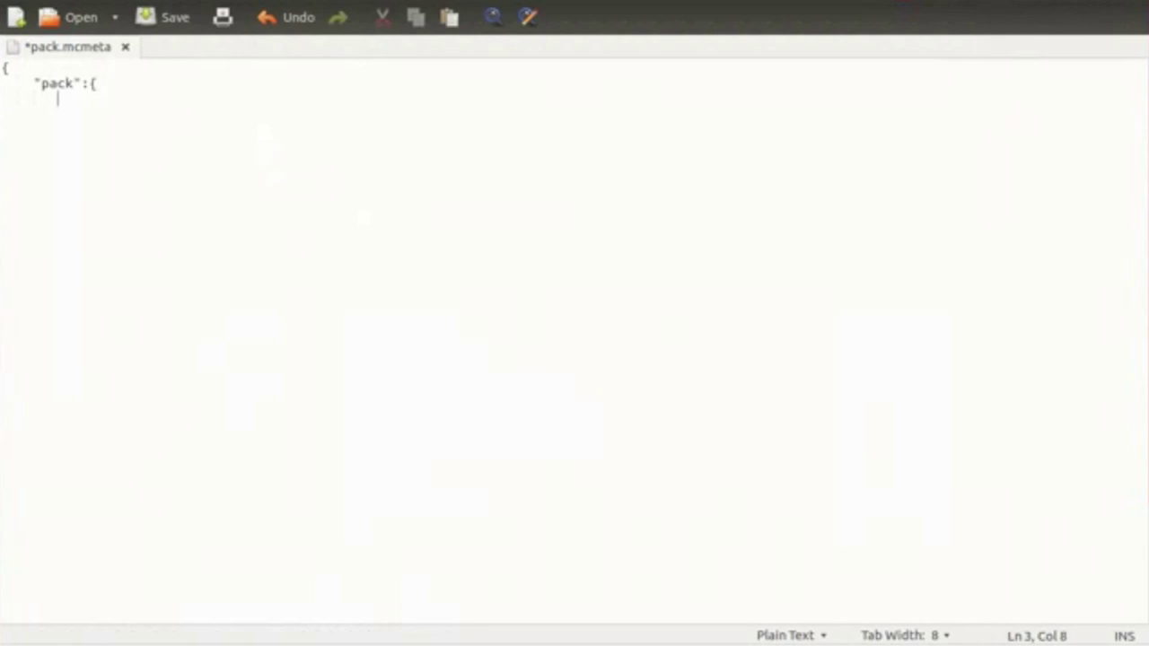
{"action": "type", "text": "\""}
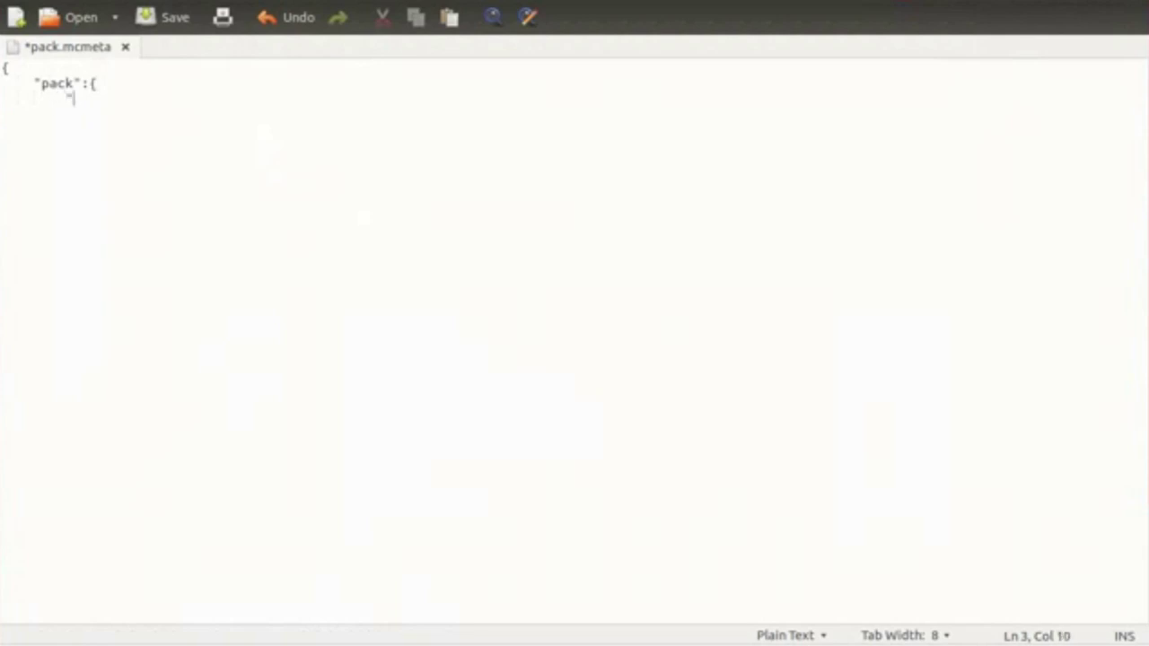
{"action": "type", "text": "pack_format\""}
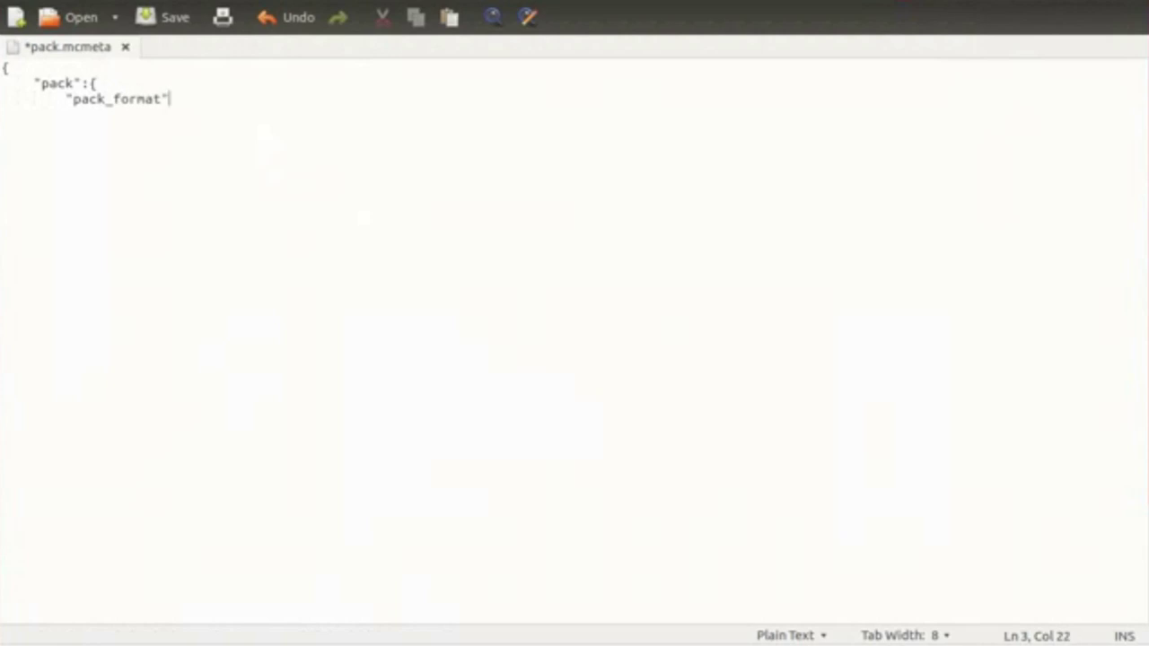
{"action": "type", "text": ":1,"}
{"action": "key", "text": "Return"}
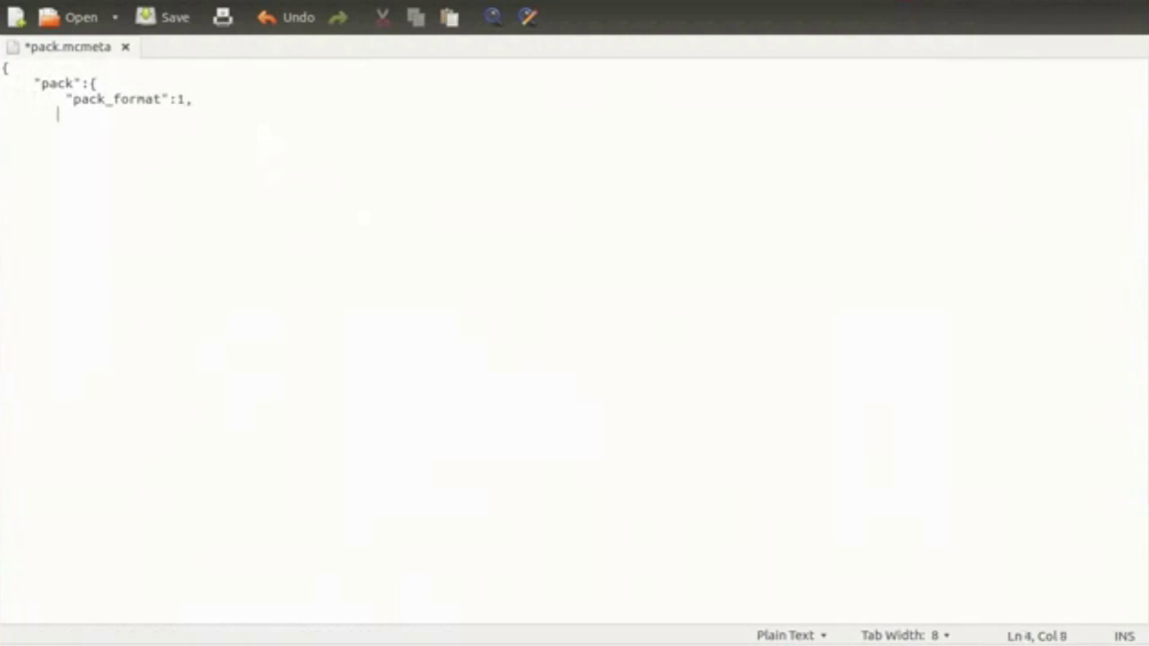
- Add a "description" entry with the text "3Default by freundTech" below the pack_format line
{"action": "type", "text": "\"d"}
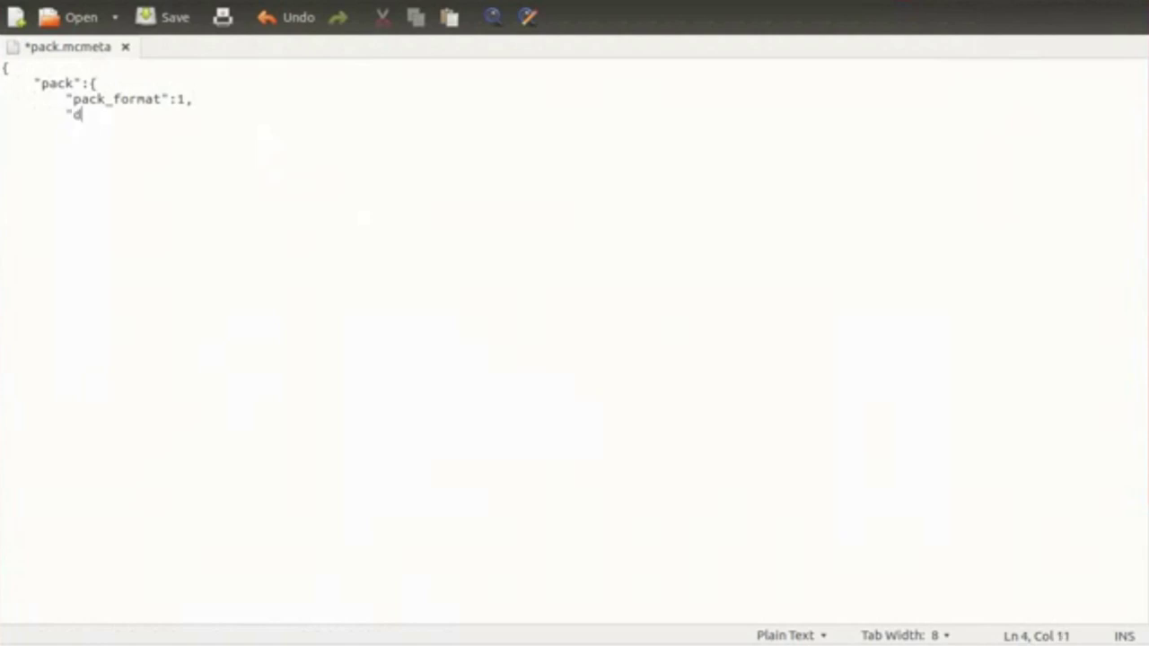
{"action": "type", "text": "escription\":"}
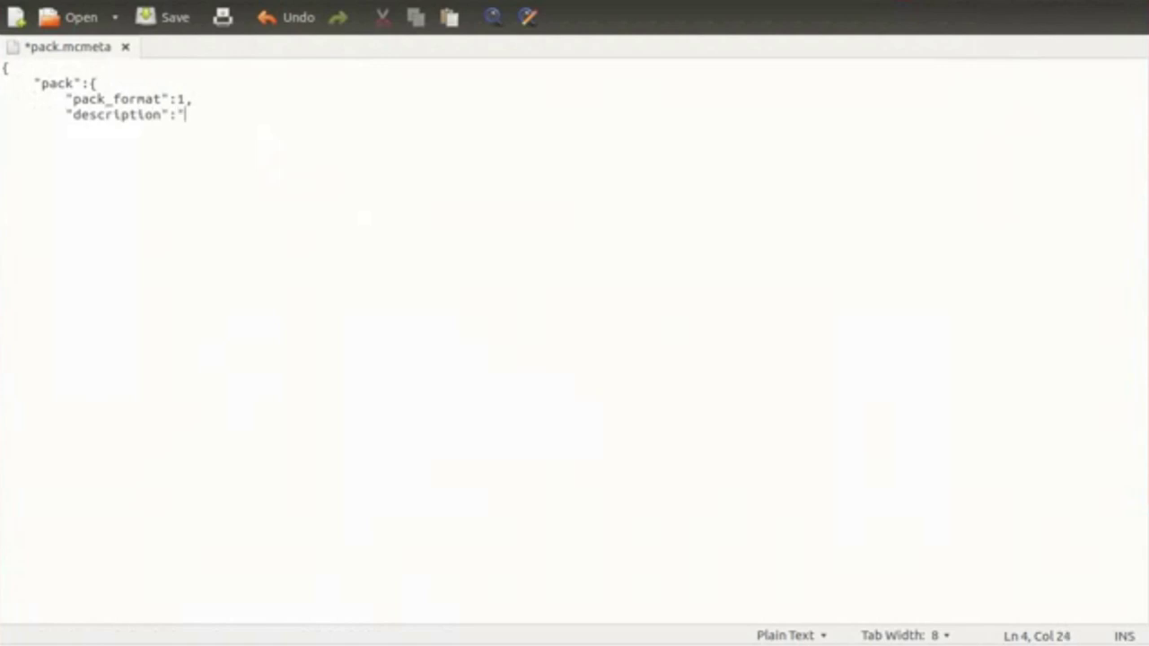
{"action": "type", "text": "\"3Defaul"}
{"action": "type", "text": "t by Frei"}
{"action": "key", "text": "BackSpace"}
{"action": "key", "text": "BackSpace"}
{"action": "key", "text": "BackSpace"}
{"action": "type", "text": "gr"}
{"action": "key", "text": "BackSpace"}
{"action": "key", "text": "BackSpace"}
{"action": "type", "text": "freundeTech"}
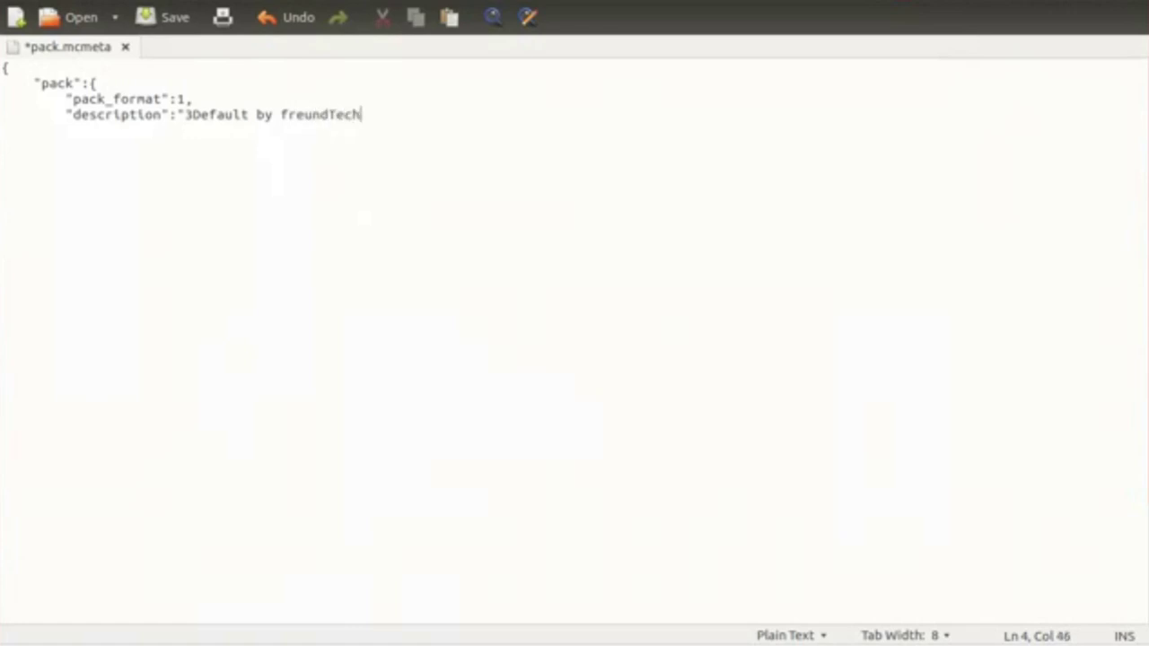
{"action": "key", "text": "Return"}
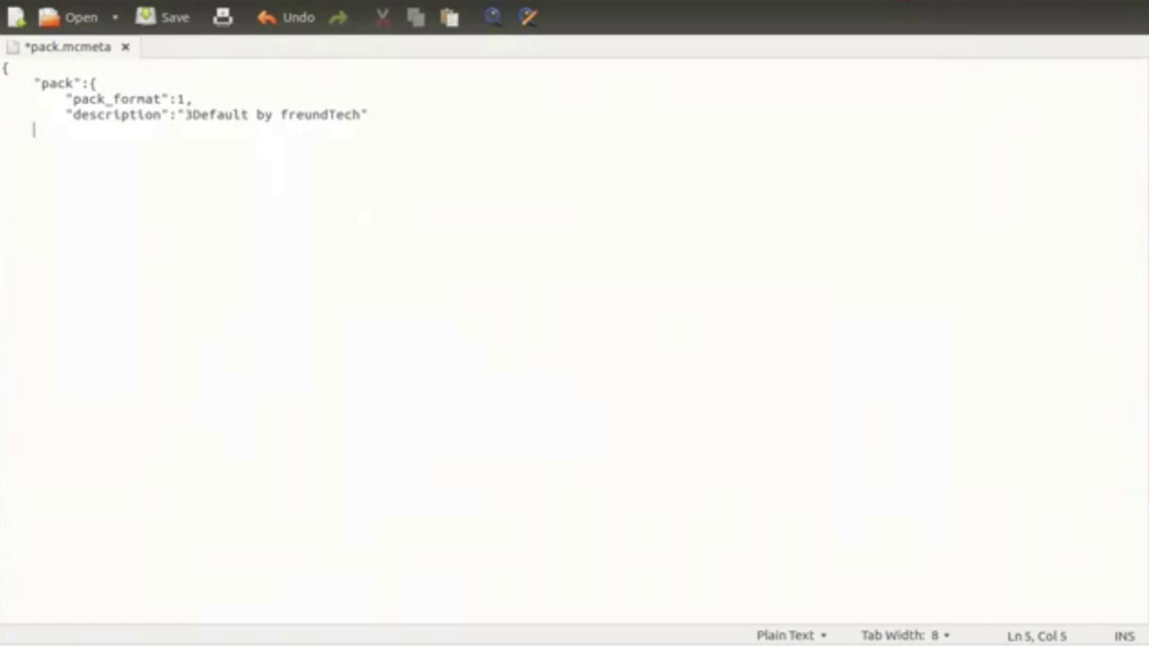
- Close both JSON objects with closing braces on separate lines and save pack.mcmeta
{"action": "type", "text": "}"}
{"action": "key", "text": "Return"}
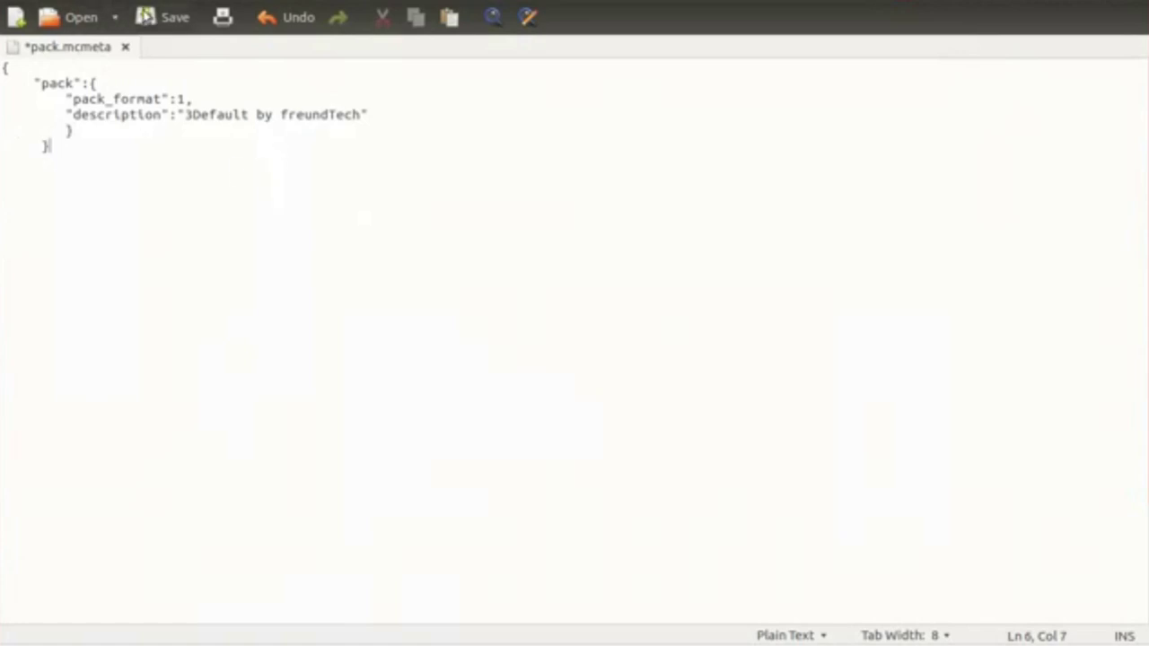
{"action": "left_click", "coordinate": [151, 17]}
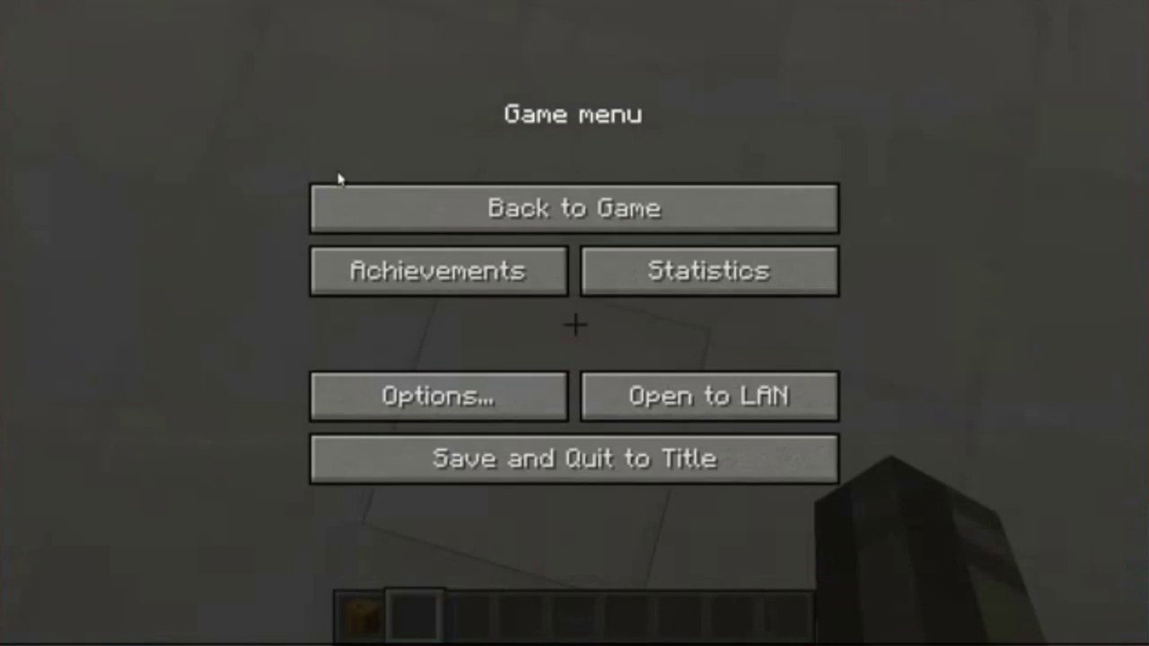
- Switch to Minecraft, remove the unzipped 3Default pack from the selected resource packs and apply the selection
{"action": "left_click", "coordinate": [438, 406]}
{"action": "left_click", "coordinate": [422, 492]}
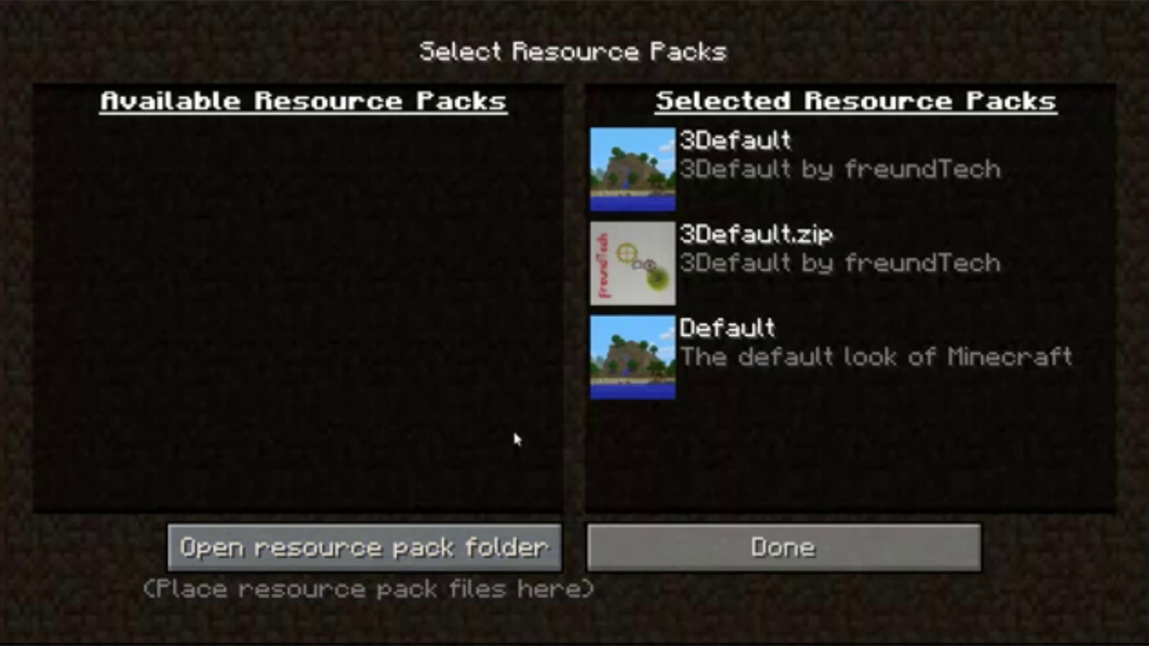
{"action": "mouse_move", "coordinate": [650, 200]}
{"action": "left_click", "coordinate": [617, 172]}
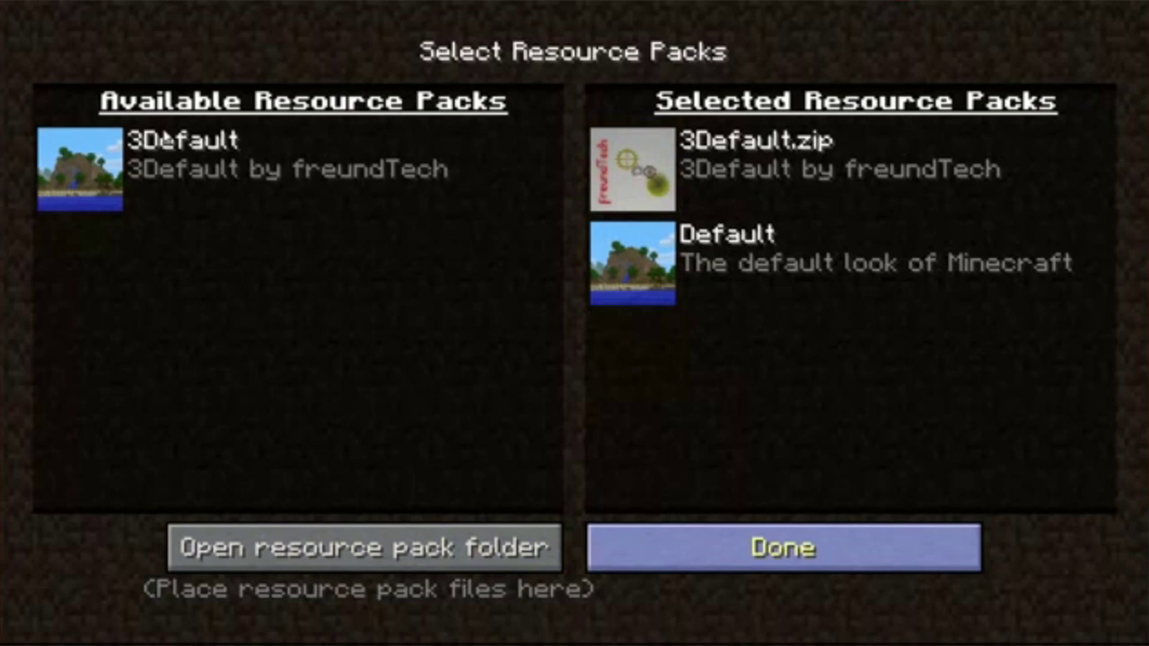
{"action": "left_click", "coordinate": [784, 548]}
- Add the unzipped 3Default pack to the selected resource packs, apply the selection and return to the game
{"action": "left_click", "coordinate": [440, 485]}
{"action": "mouse_move", "coordinate": [75, 139]}
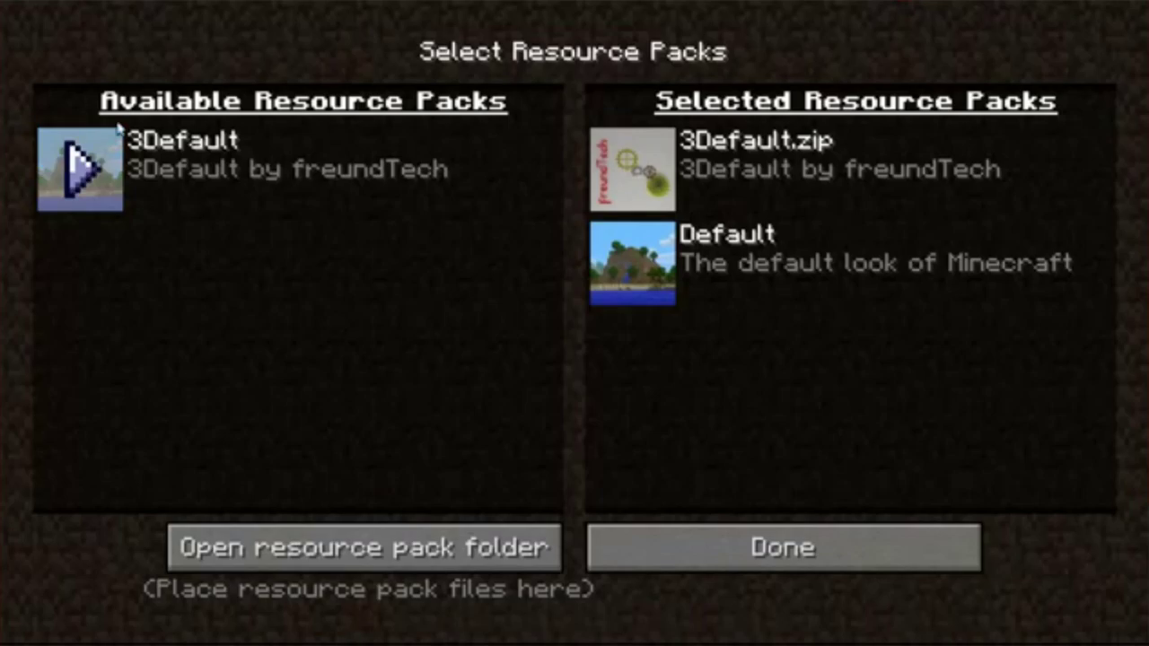
{"action": "left_click", "coordinate": [76, 180]}
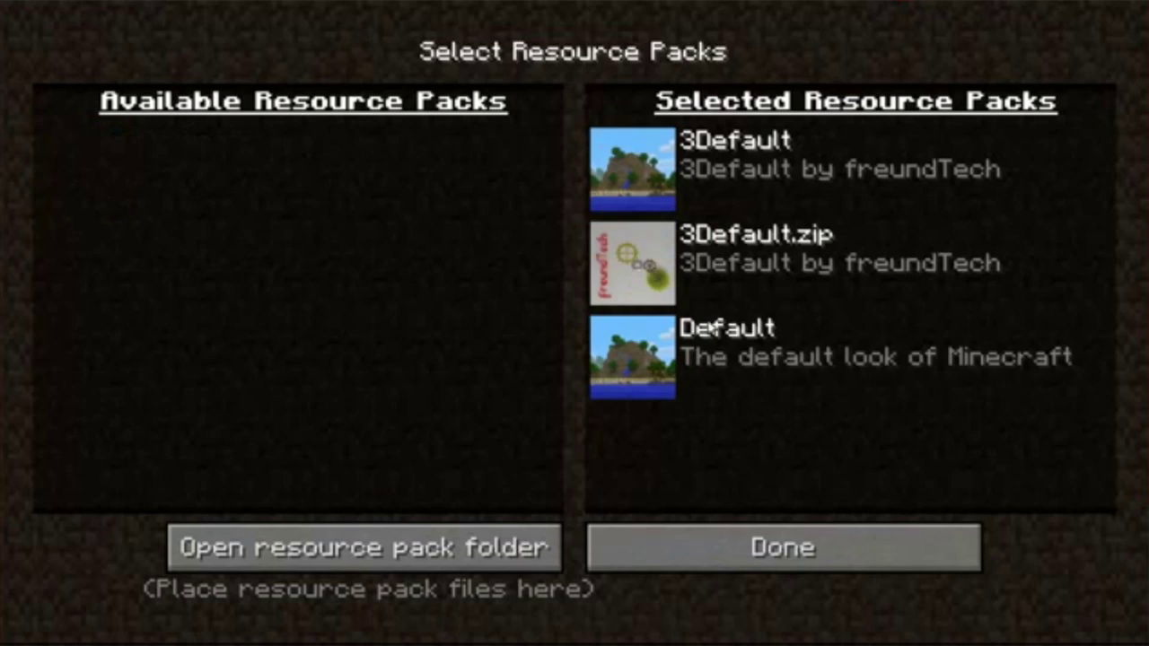
{"action": "left_click", "coordinate": [887, 543]}
{"action": "left_click", "coordinate": [749, 569]}
{"action": "left_click", "coordinate": [675, 213]}
{"action": "key", "text": "w"}
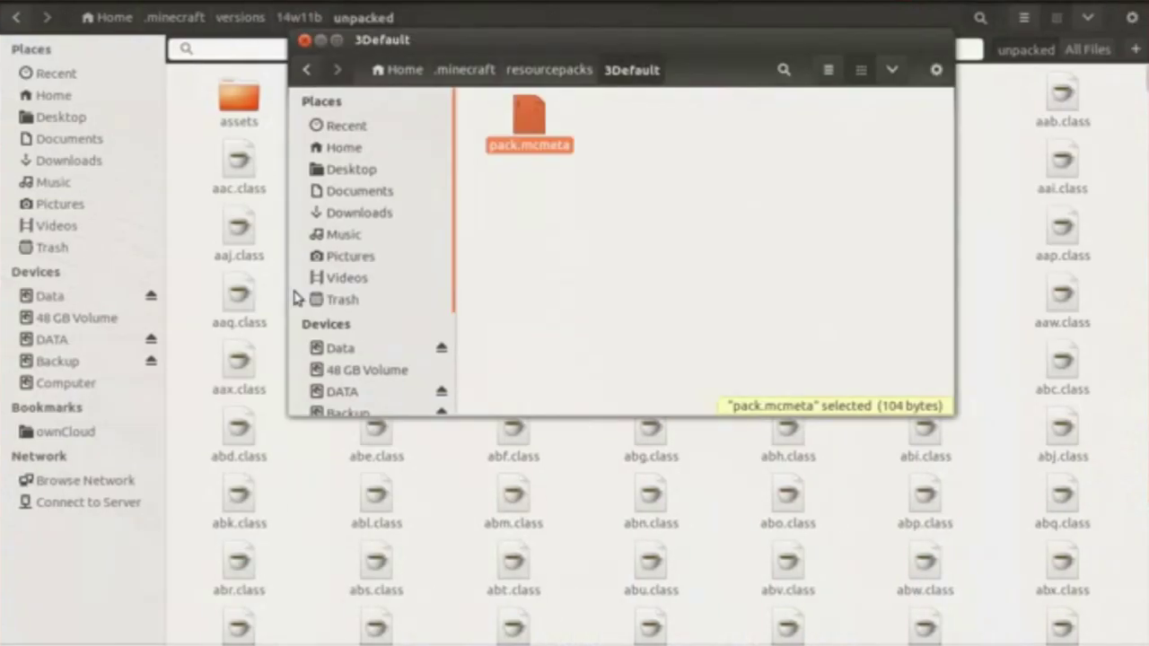
- Switch to the file manager and create a new folder named assets inside the 3Default folder
{"action": "right_click", "coordinate": [559, 238]}
{"action": "left_click", "coordinate": [568, 242]}
{"action": "type", "text": "assets"}
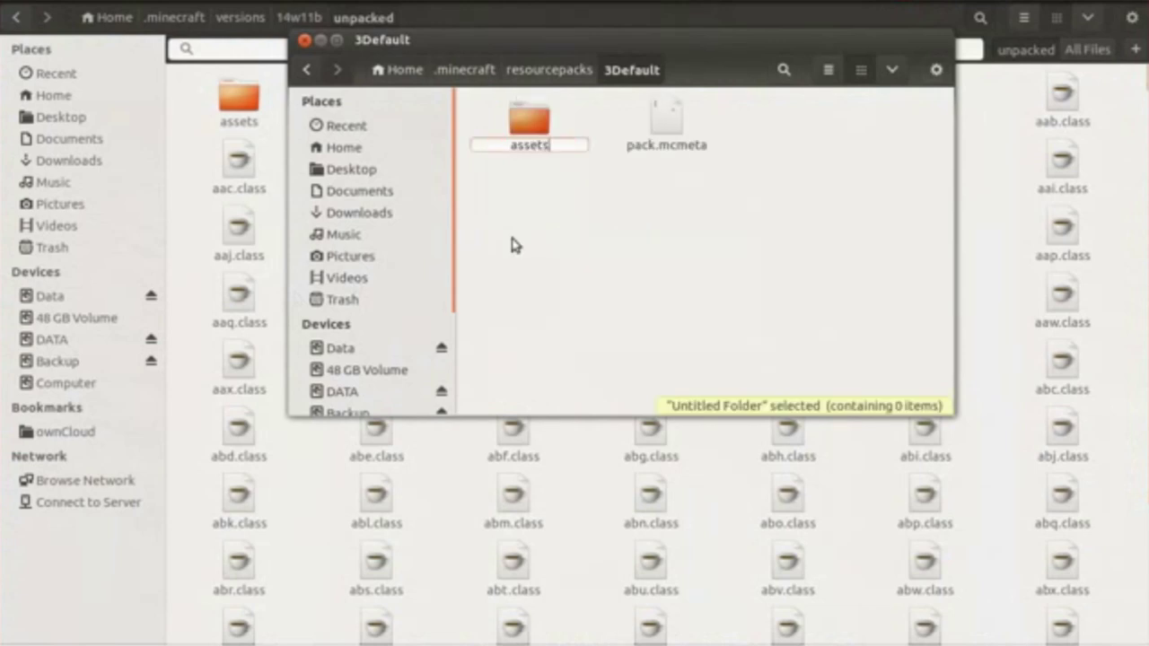
{"action": "key", "text": "Return"}
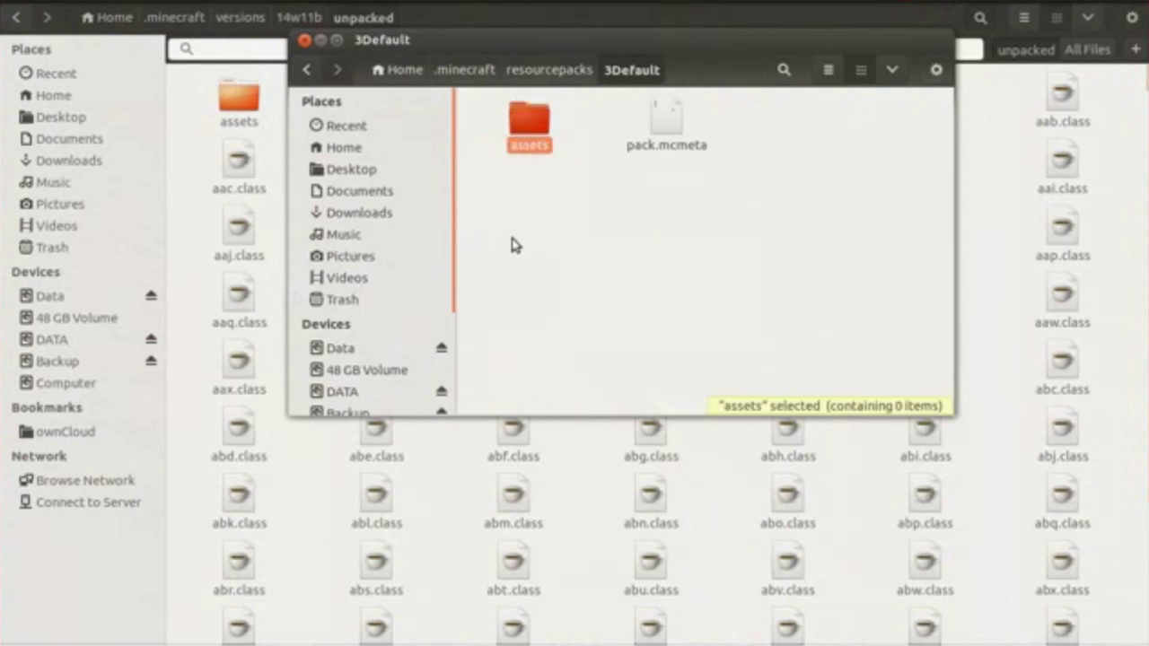
- Create a new folder named minecraft inside the pack's assets folder
{"action": "double_click", "coordinate": [524, 133]}
{"action": "right_click", "coordinate": [524, 133]}
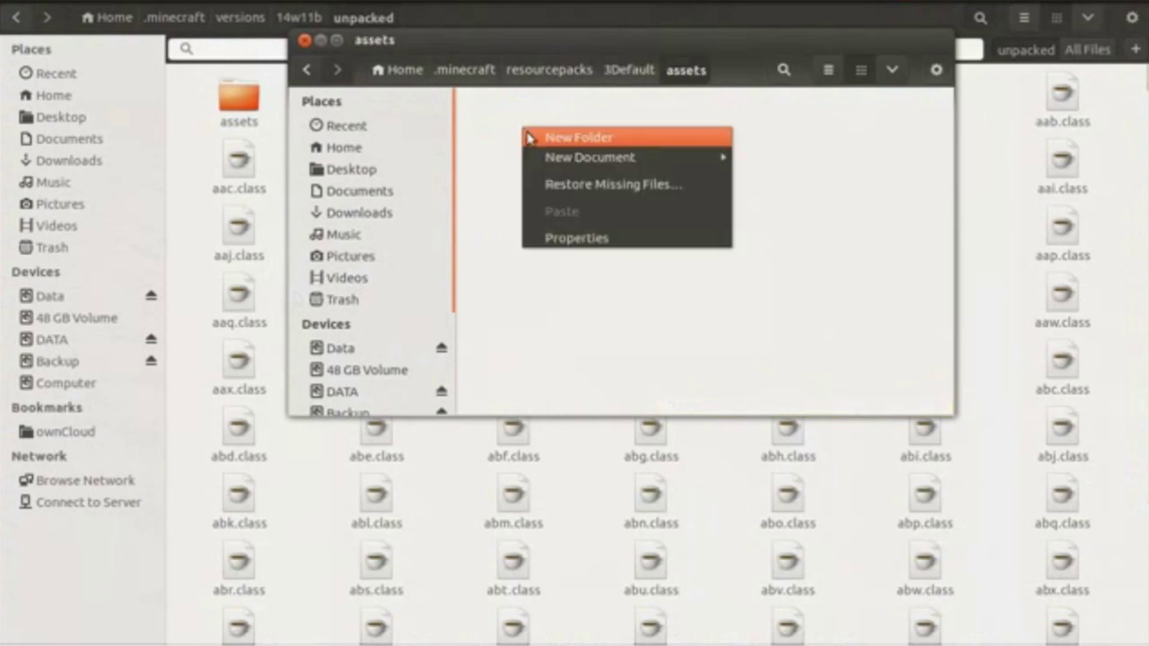
{"action": "left_click", "coordinate": [538, 139]}
{"action": "type", "text": "minecraft"}
{"action": "key", "text": "Return"}
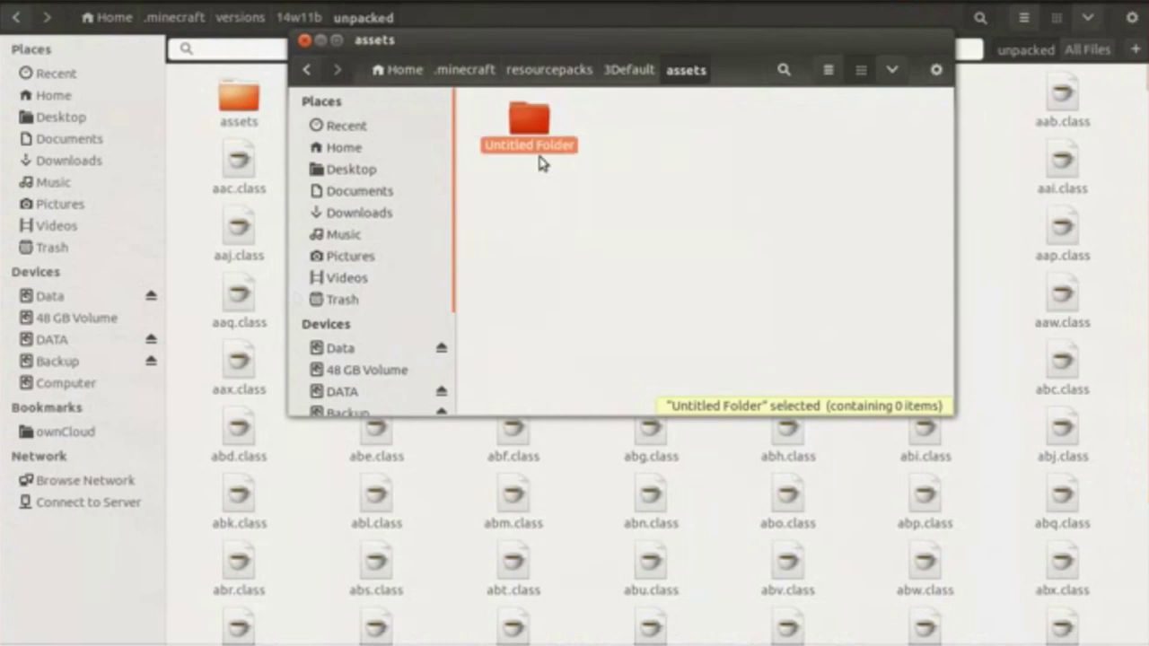
- Create a new folder named models inside the pack's minecraft folder
{"action": "double_click", "coordinate": [538, 144]}
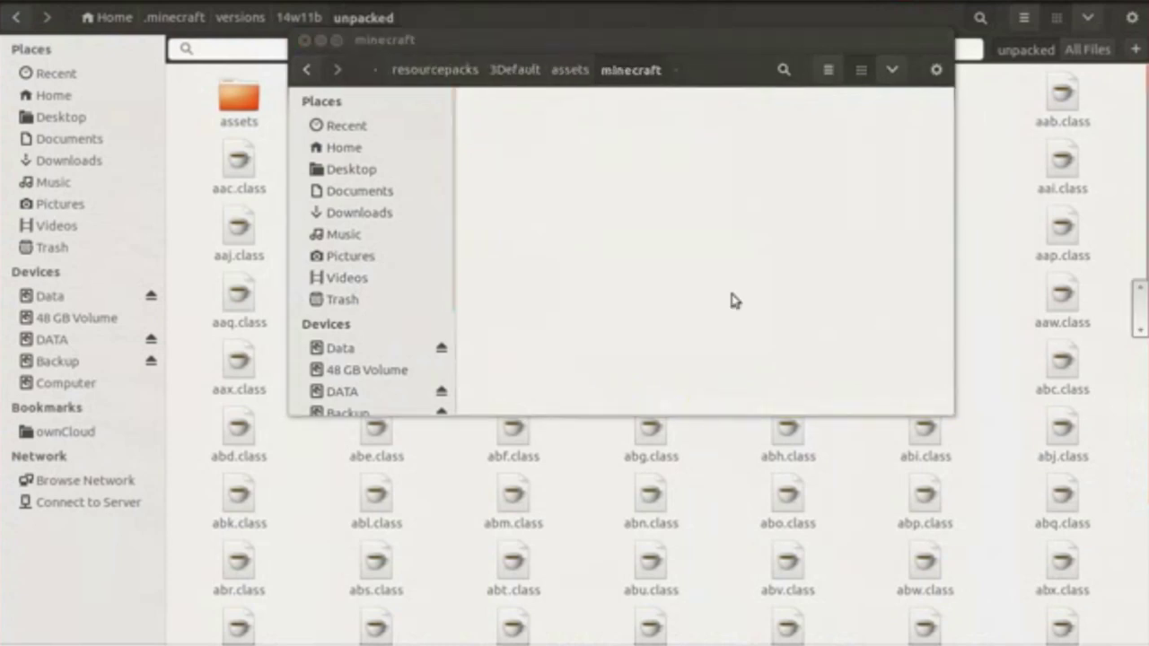
{"action": "right_click", "coordinate": [626, 165]}
{"action": "left_click", "coordinate": [640, 169]}
{"action": "type", "text": "models"}
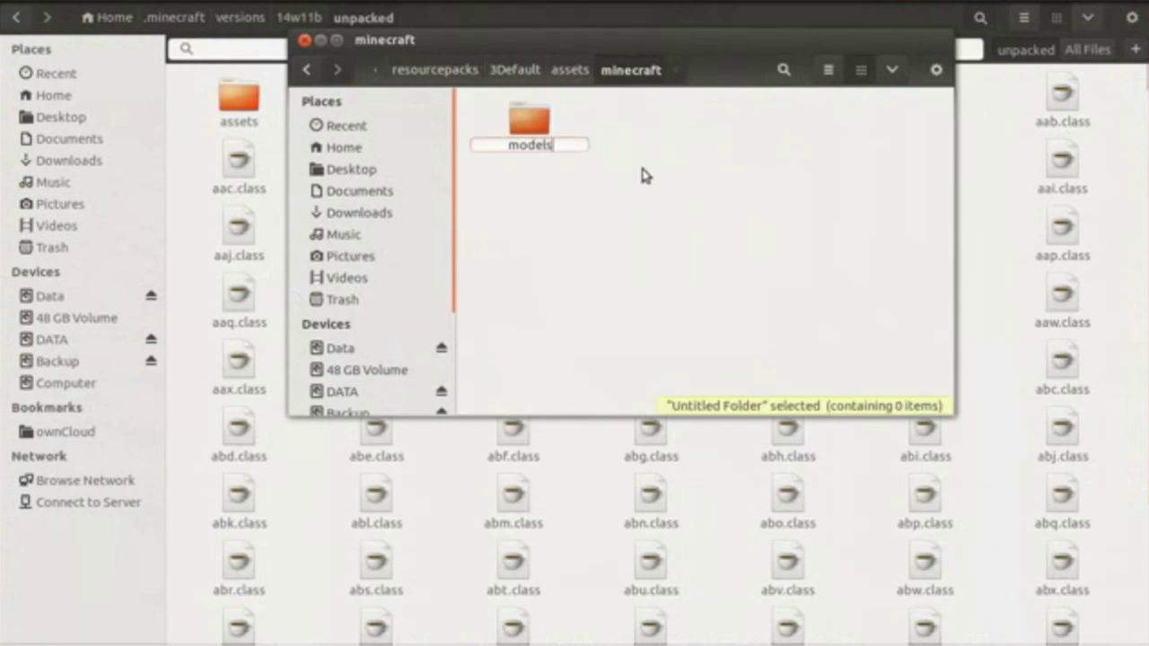
{"action": "key", "text": "Return"}
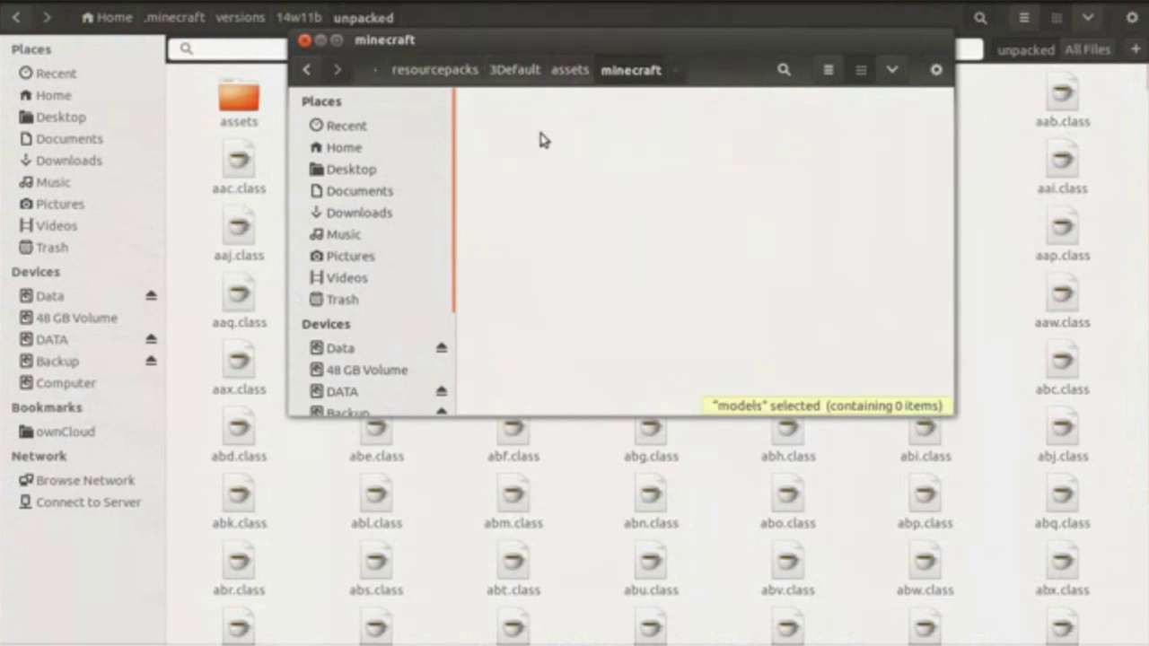
- Create a new folder named block inside the pack's models folder
{"action": "double_click", "coordinate": [541, 141]}
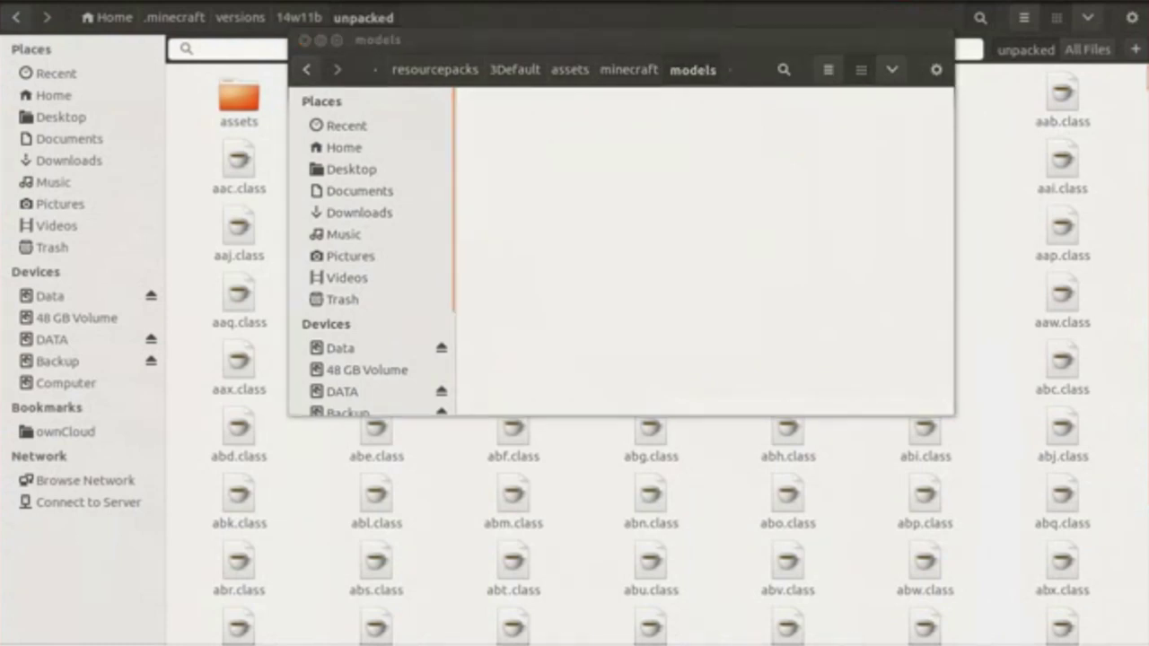
{"action": "right_click", "coordinate": [488, 150]}
{"action": "left_click", "coordinate": [522, 163]}
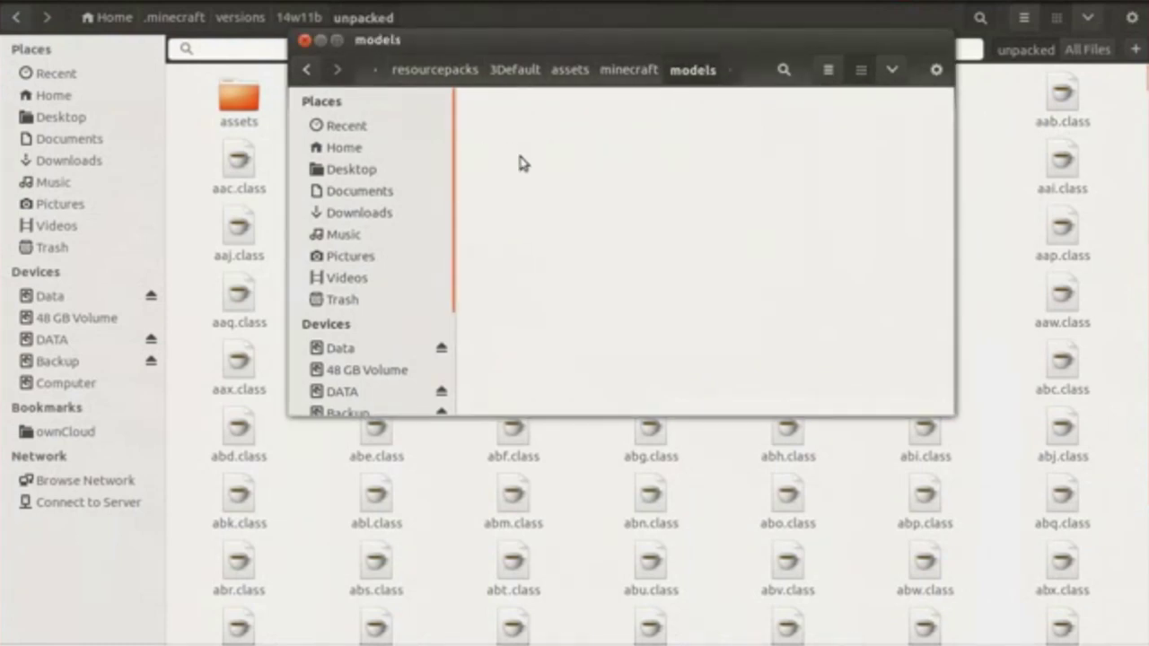
{"action": "type", "text": "block"}
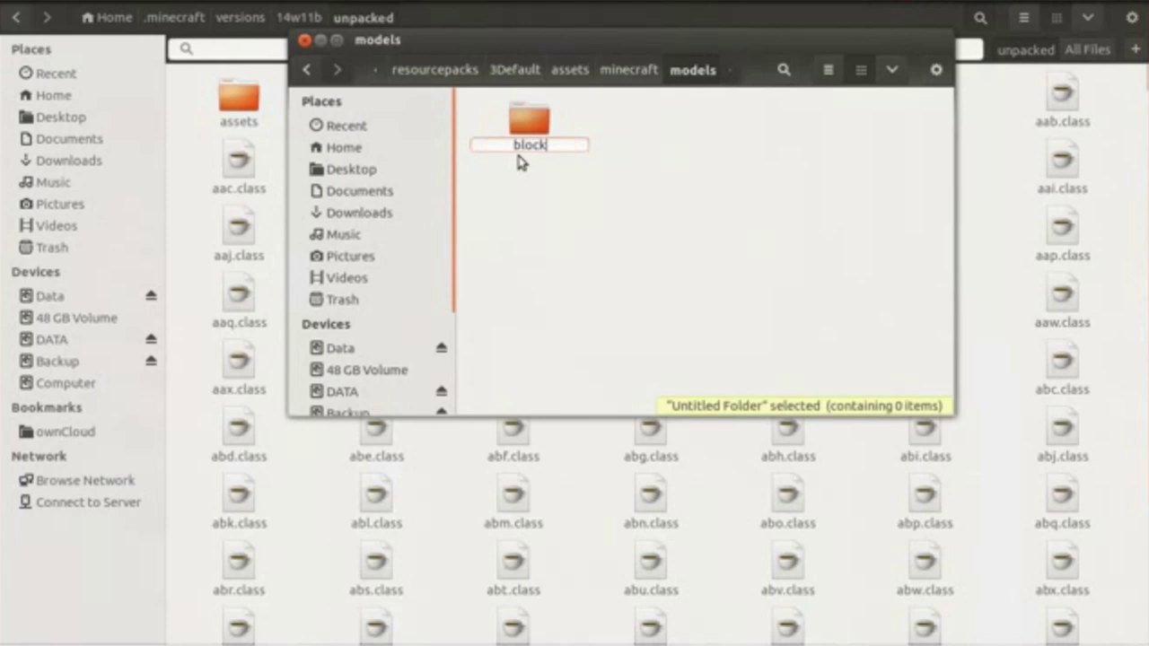
{"action": "key", "text": "Return"}
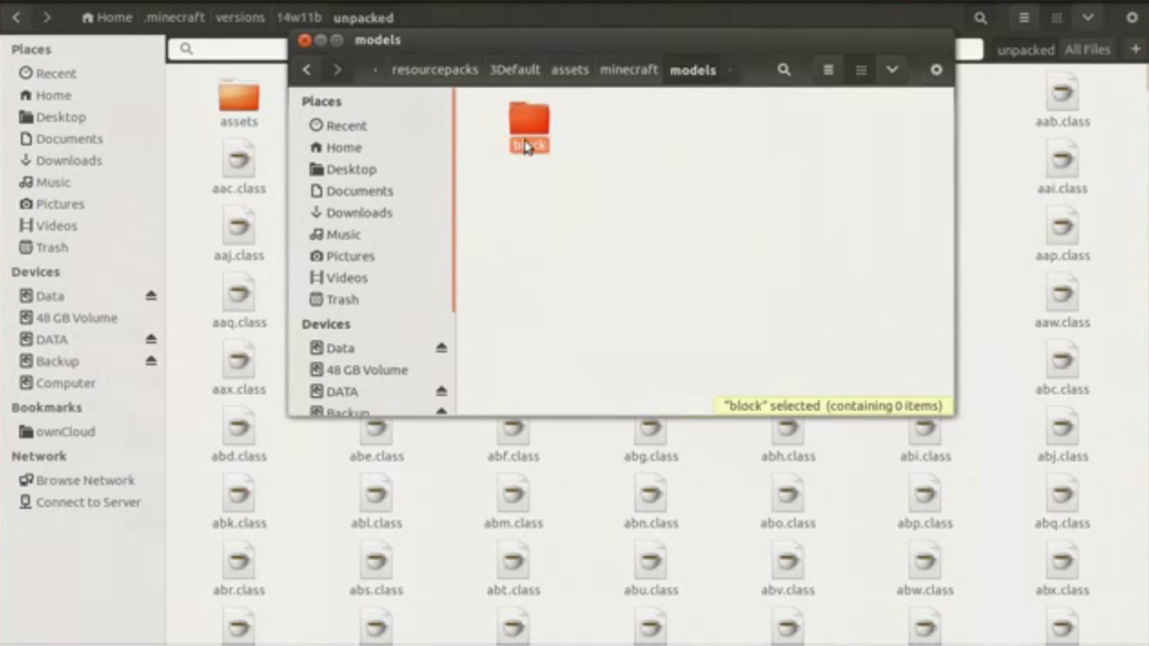
- Create a new folder named meshes inside the pack's block folder
{"action": "double_click", "coordinate": [527, 143]}
{"action": "right_click", "coordinate": [564, 185]}
{"action": "left_click", "coordinate": [588, 196]}
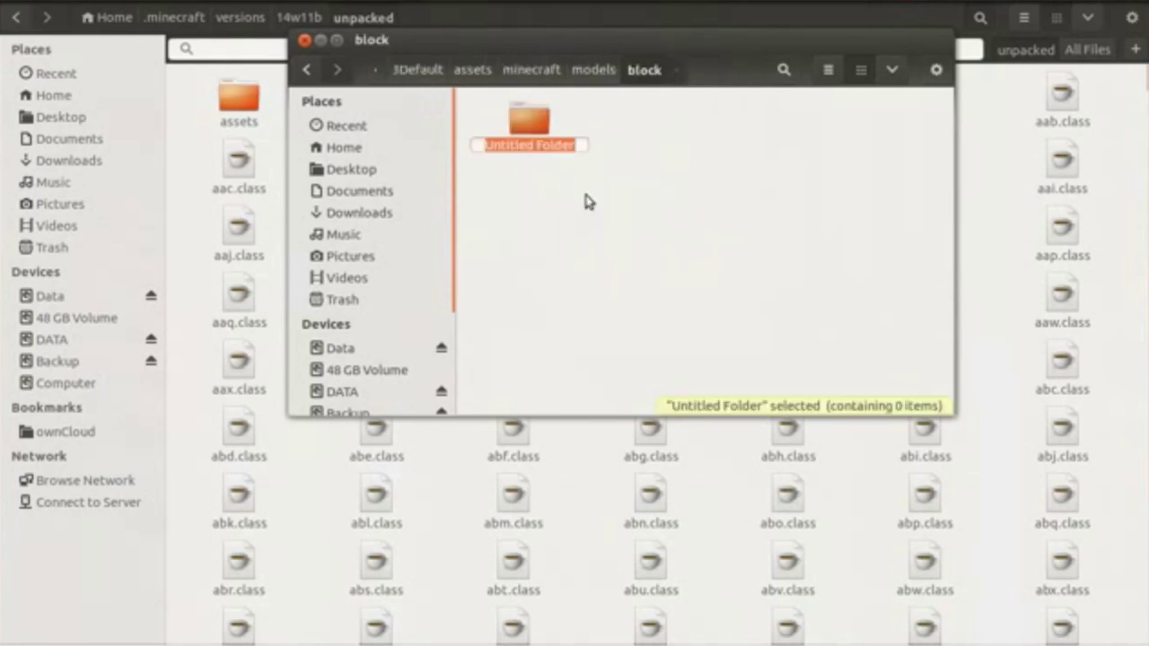
{"action": "type", "text": "meshes"}
{"action": "key", "text": "Return"}
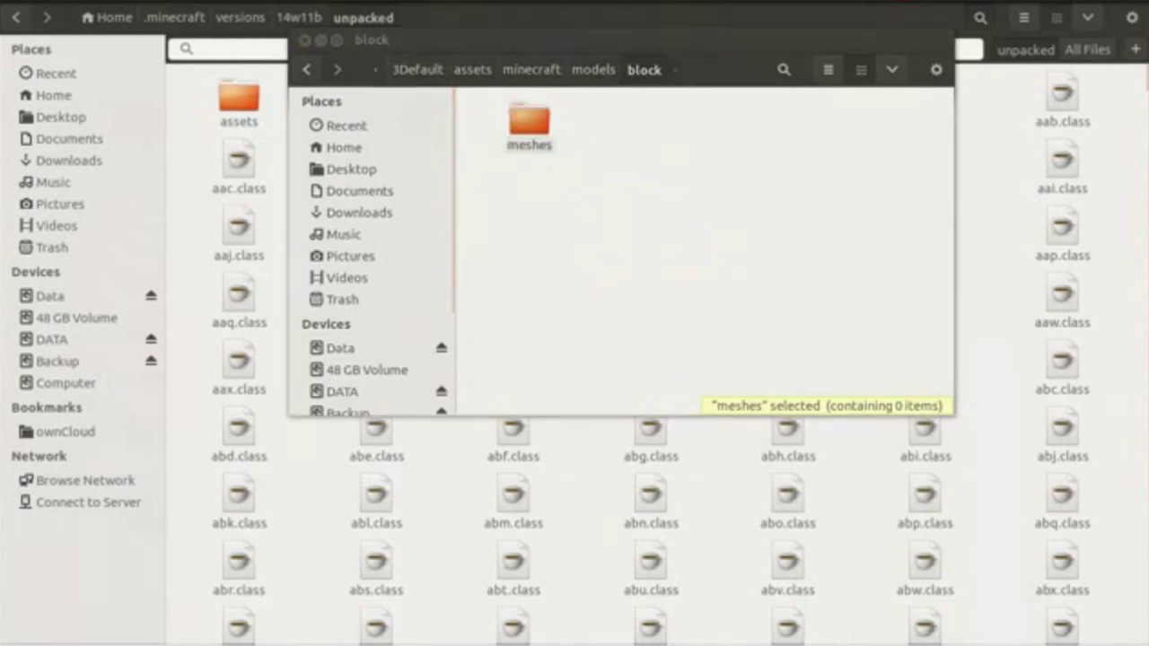
{"action": "left_click", "coordinate": [612, 301]}
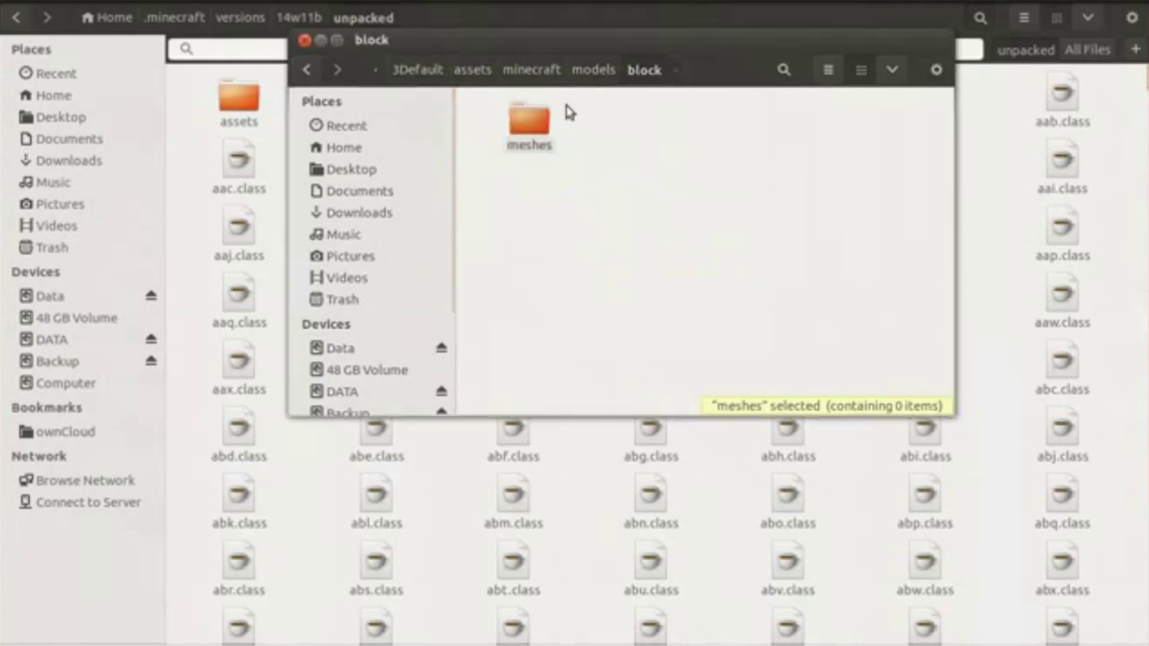
- Show the pack's models folder and browse the unpacked 14w11b files to assets/minecraft/models/block in the other window
{"action": "left_click", "coordinate": [580, 72]}
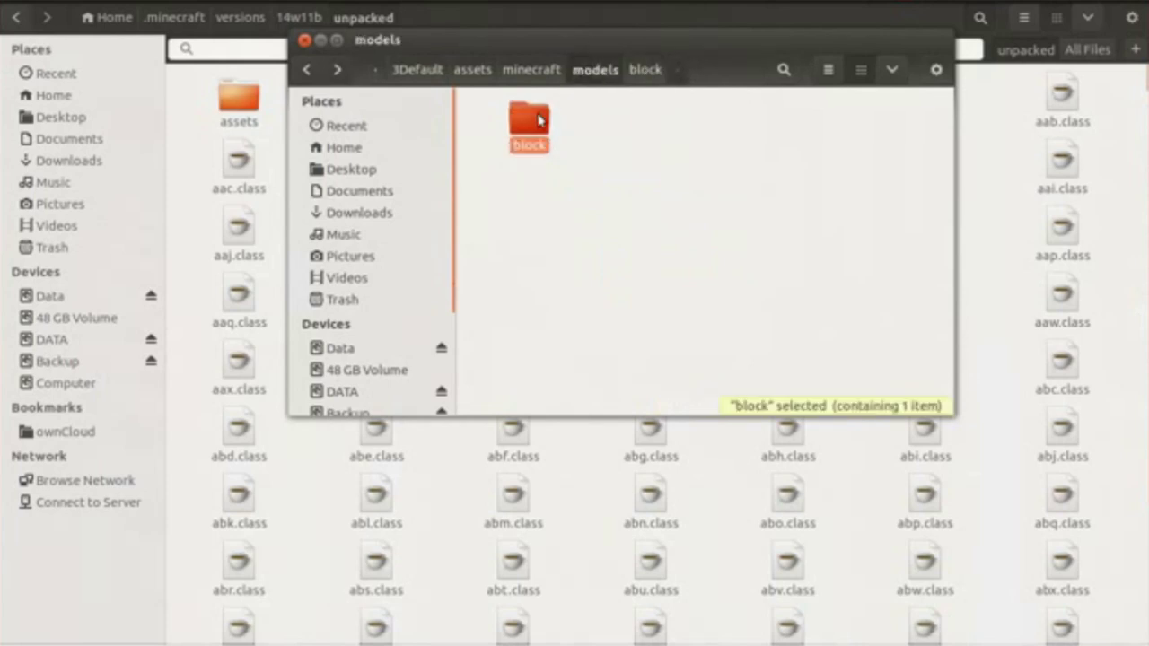
{"action": "left_click_drag", "start_coordinate": [472, 58], "coordinate": [652, 254]}
{"action": "right_click", "coordinate": [575, 108]}
{"action": "left_click", "coordinate": [608, 210]}
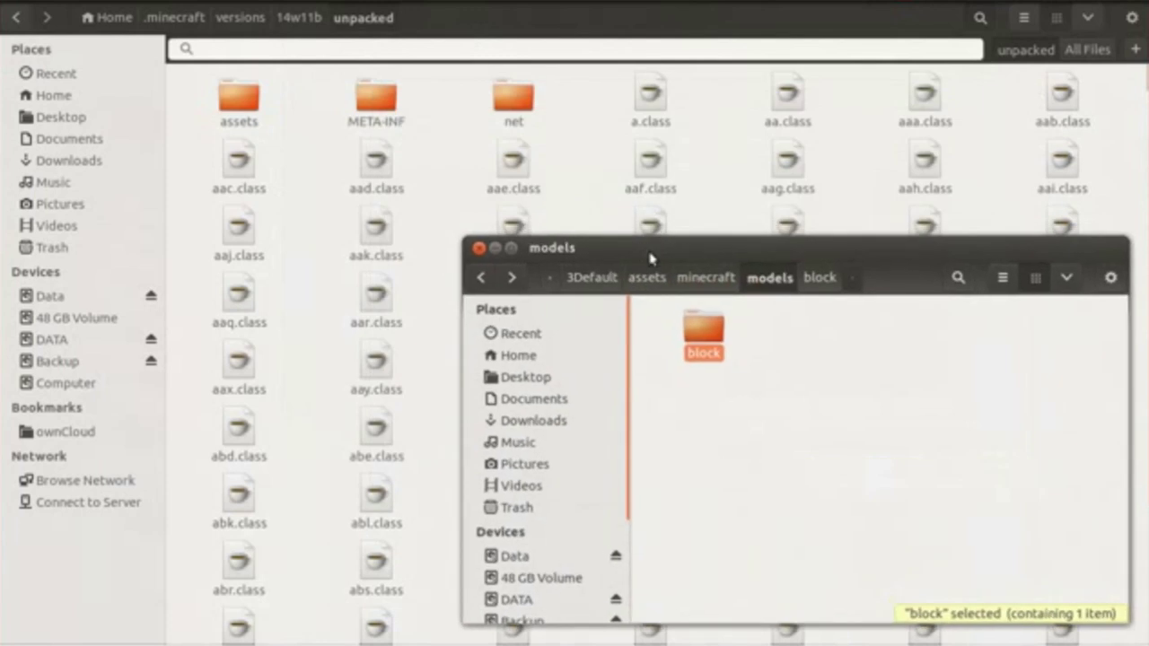
{"action": "double_click", "coordinate": [256, 103]}
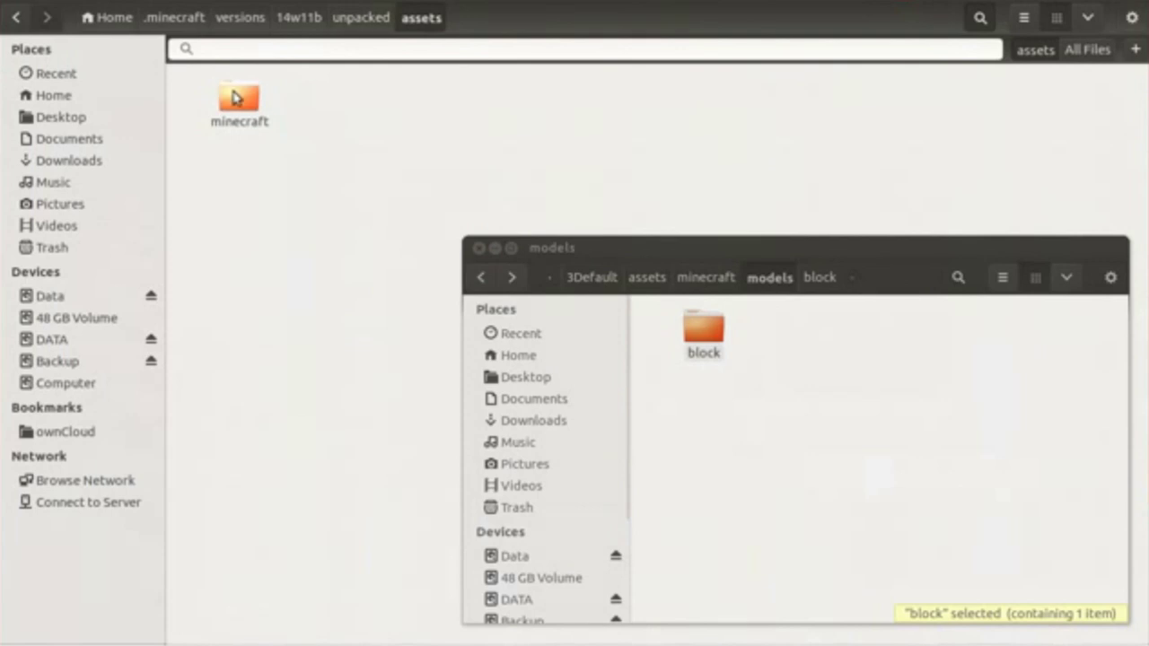
{"action": "double_click", "coordinate": [235, 99]}
{"action": "double_click", "coordinate": [514, 115]}
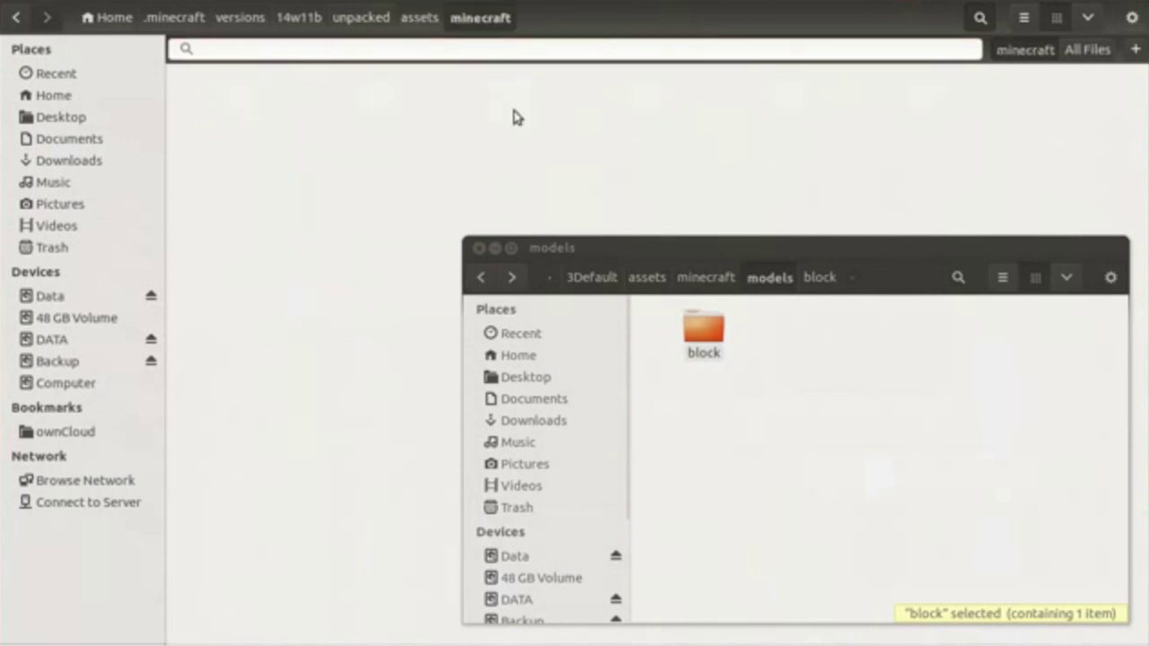
{"action": "double_click", "coordinate": [249, 111]}
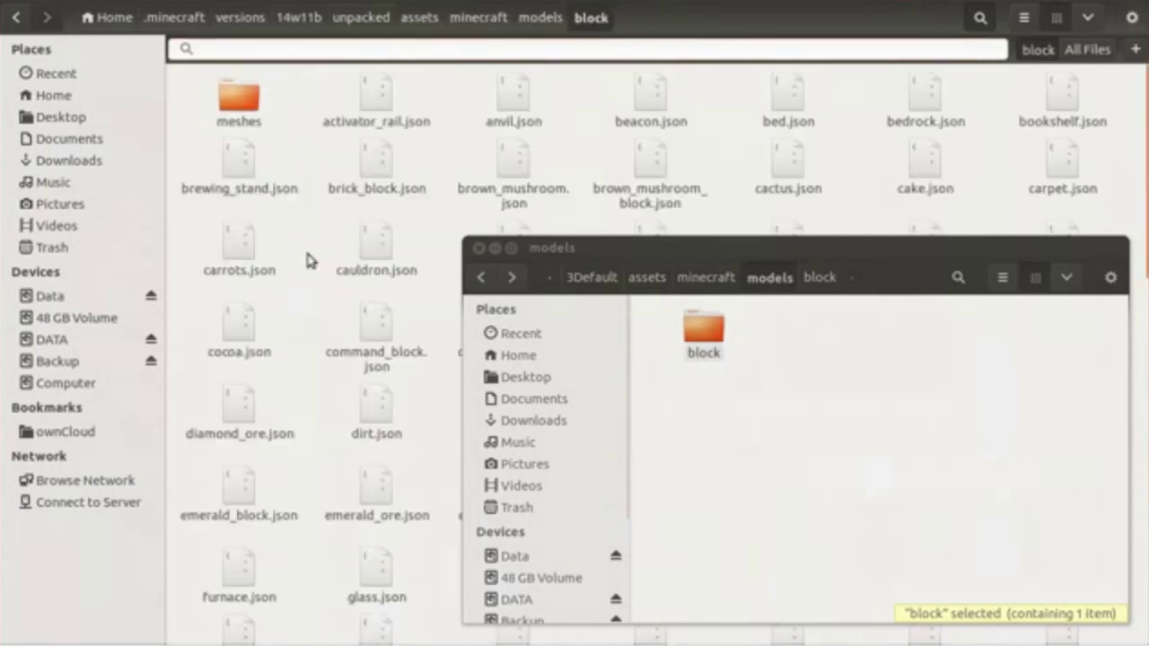
{"action": "left_click_drag", "start_coordinate": [657, 259], "coordinate": [674, 302]}
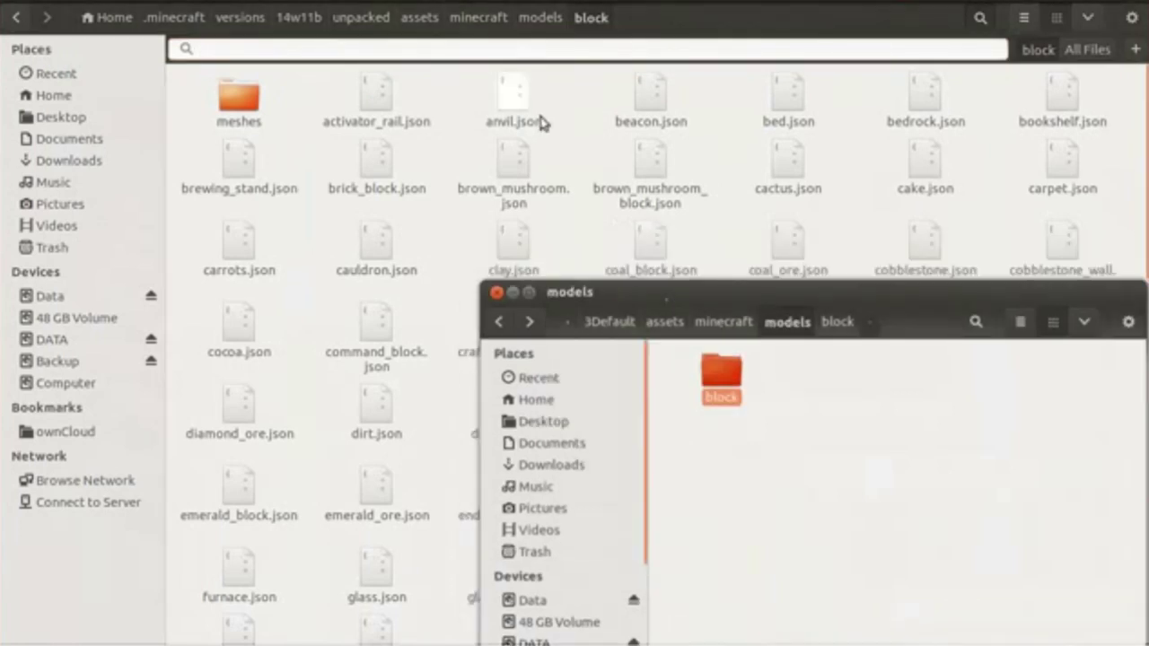
- Search the unpacked version's block folder for "pumpkin"
{"action": "left_click", "coordinate": [553, 60]}
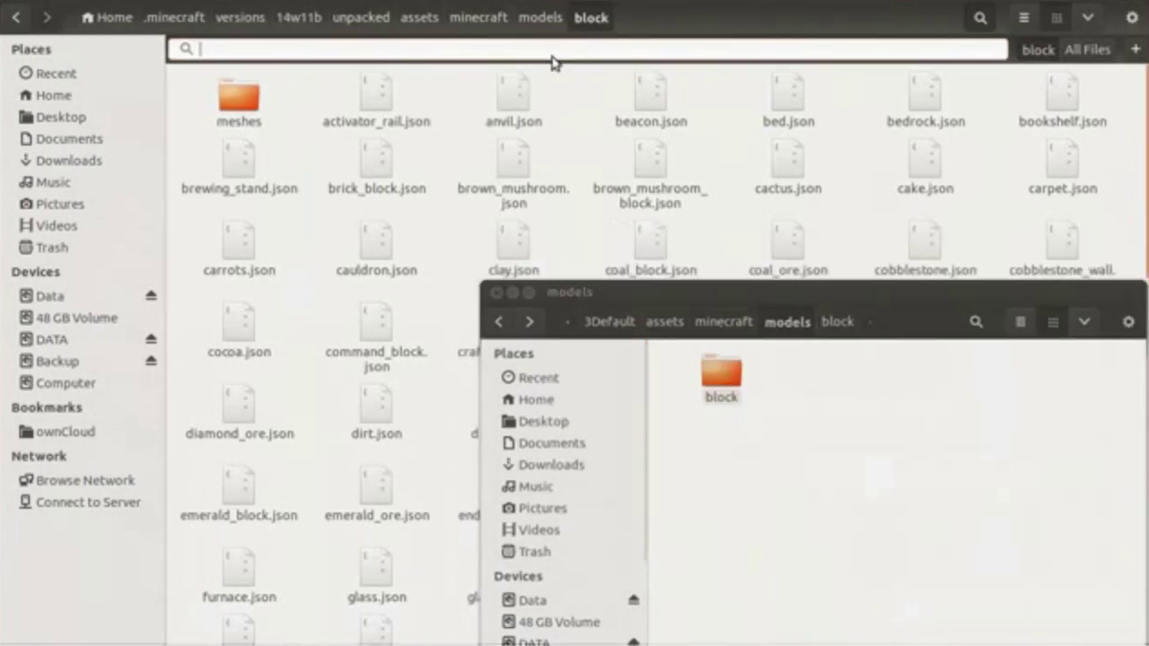
{"action": "type", "text": "pumpk"}
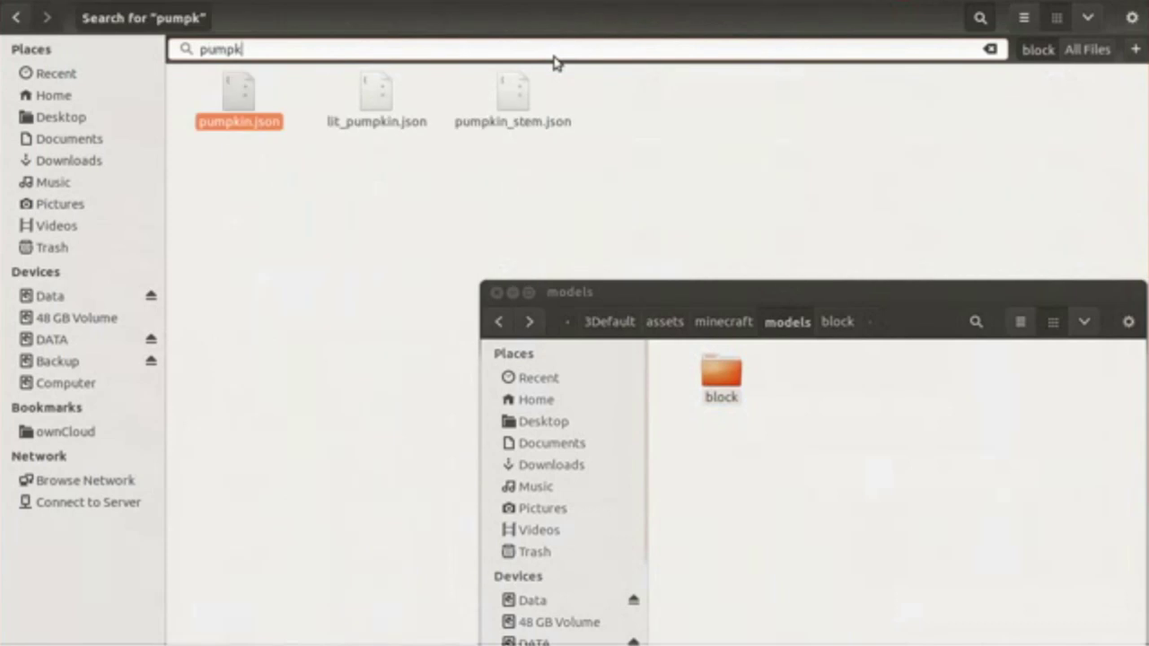
{"action": "type", "text": "in"}
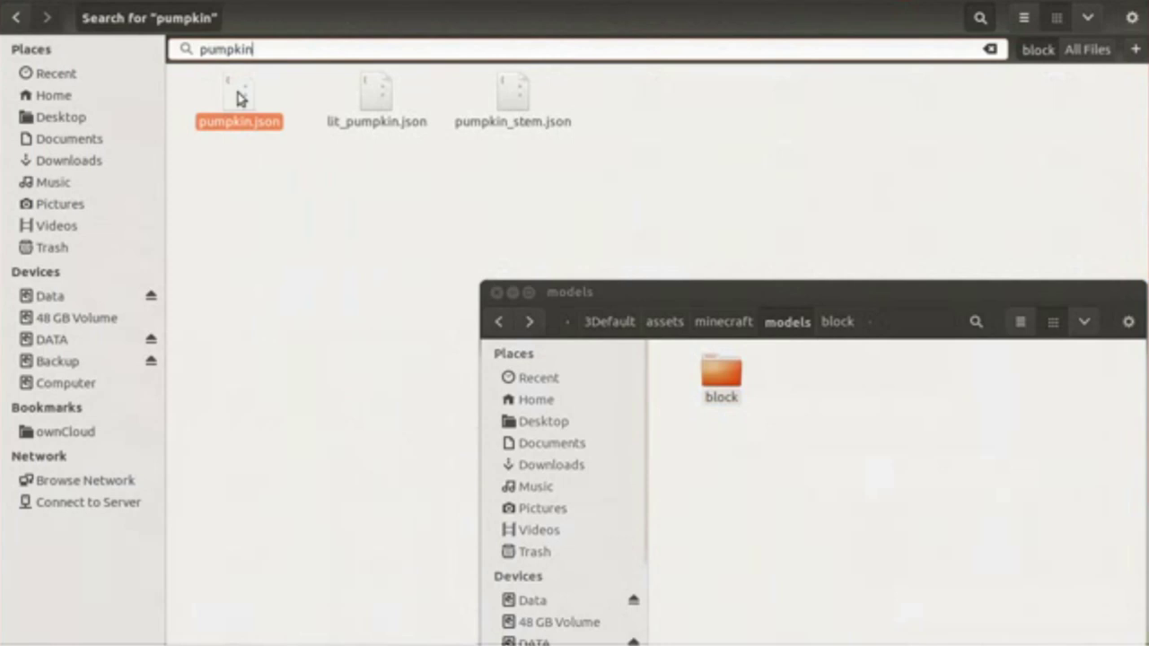
- Examine the direction variants and their models in the unpacked pumpkin.json, and place the file in the pack's block folder
{"action": "double_click", "coordinate": [239, 97]}
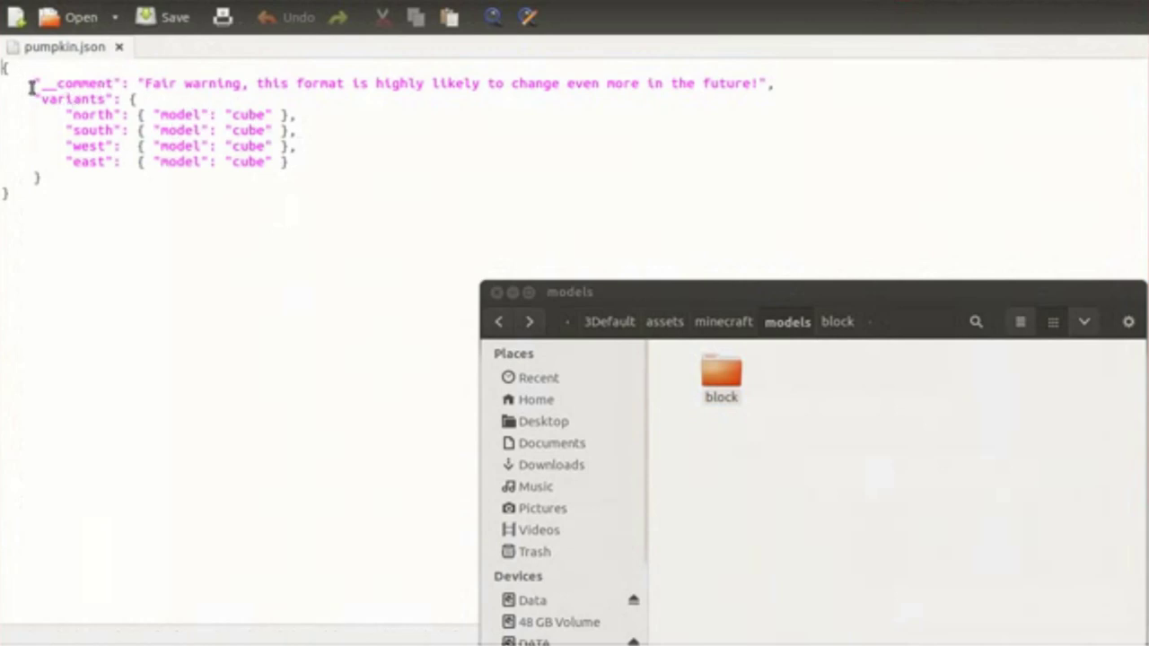
{"action": "left_click_drag", "start_coordinate": [34, 99], "coordinate": [116, 162]}
{"action": "left_click", "coordinate": [76, 144]}
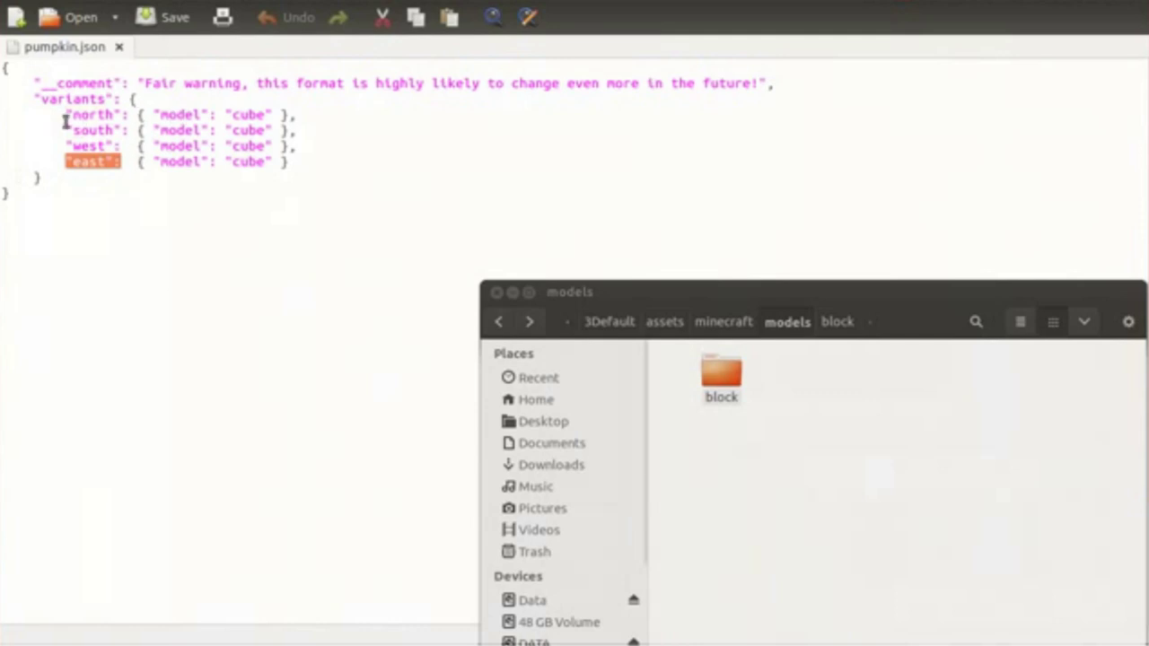
{"action": "left_click_drag", "start_coordinate": [231, 114], "coordinate": [270, 117]}
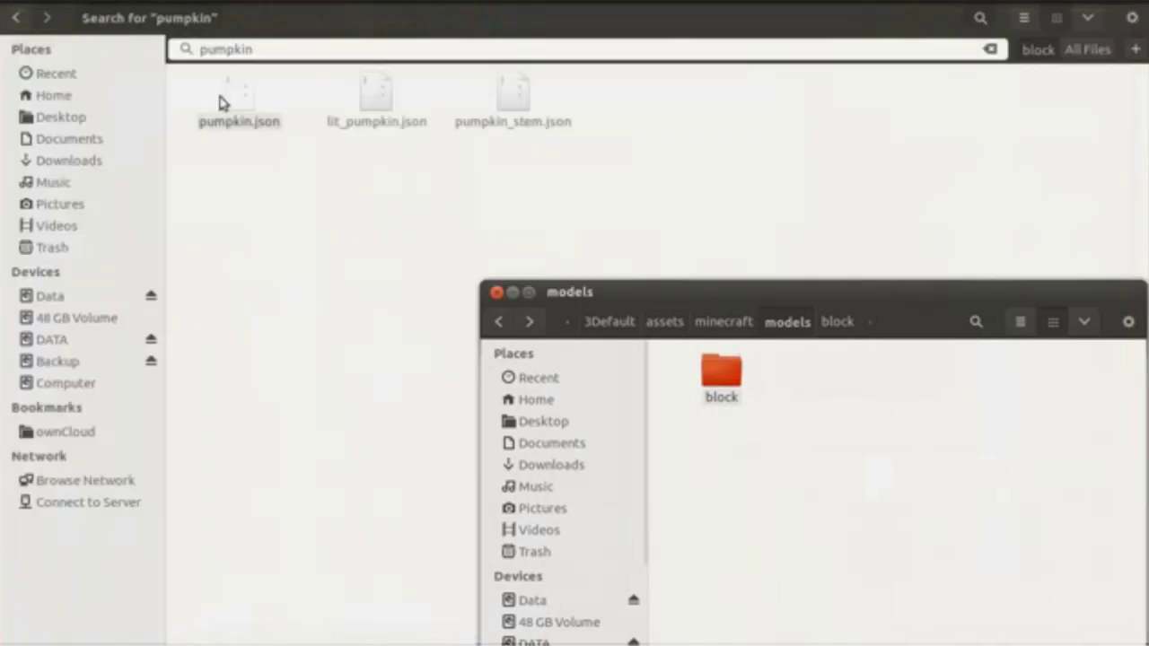
{"action": "left_click_drag", "start_coordinate": [231, 105], "coordinate": [749, 480]}
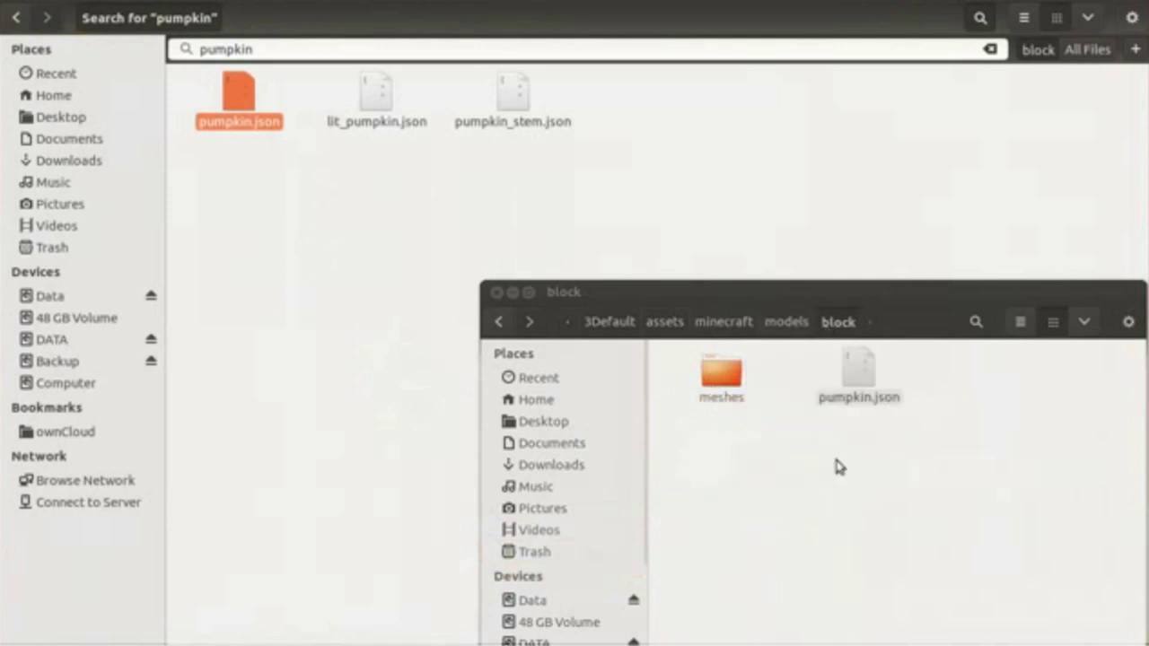
- Find cube.json in the unpacked version's meshes folder and place it in the pack's meshes folder
{"action": "left_click", "coordinate": [18, 20]}
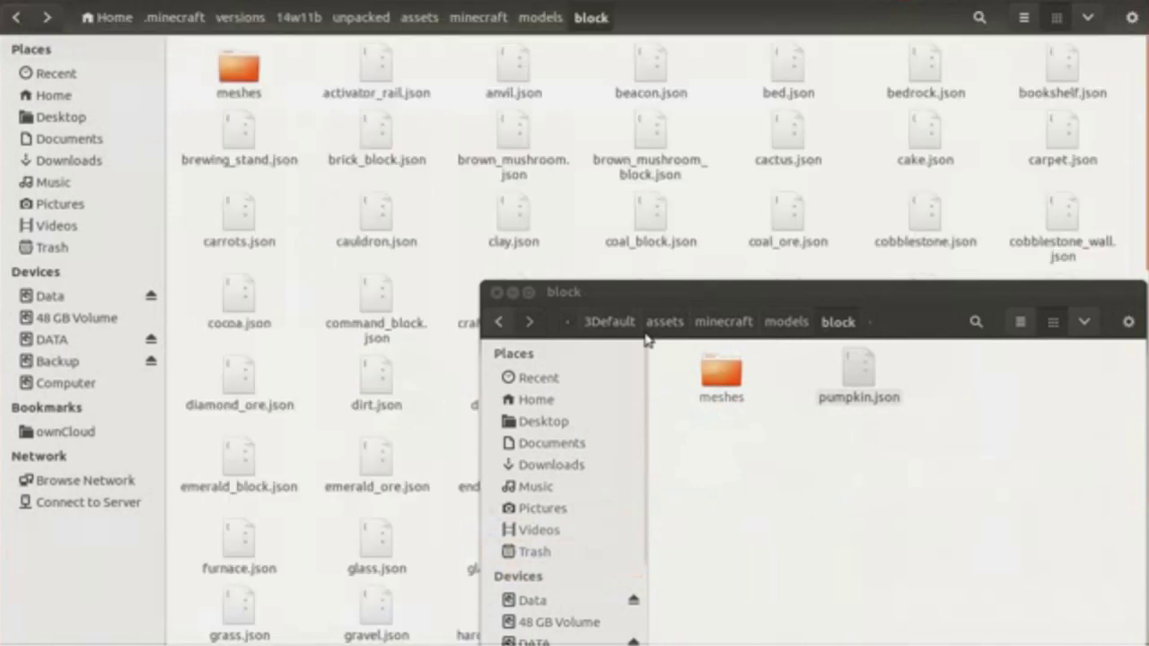
{"action": "double_click", "coordinate": [226, 72]}
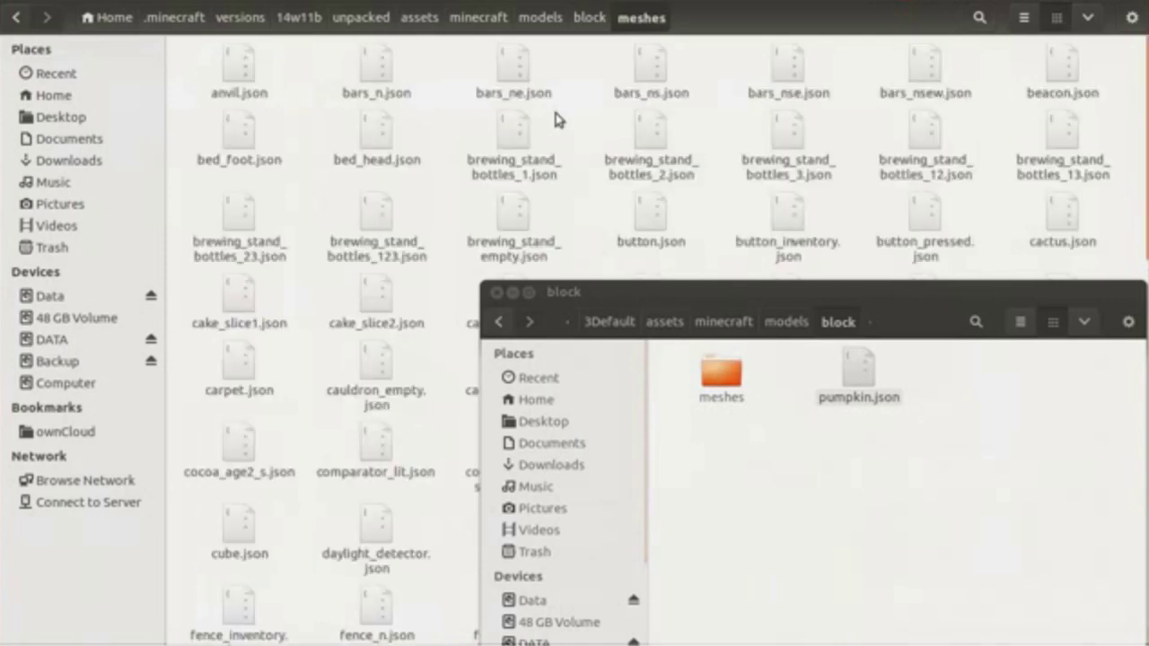
{"action": "type", "text": "block"}
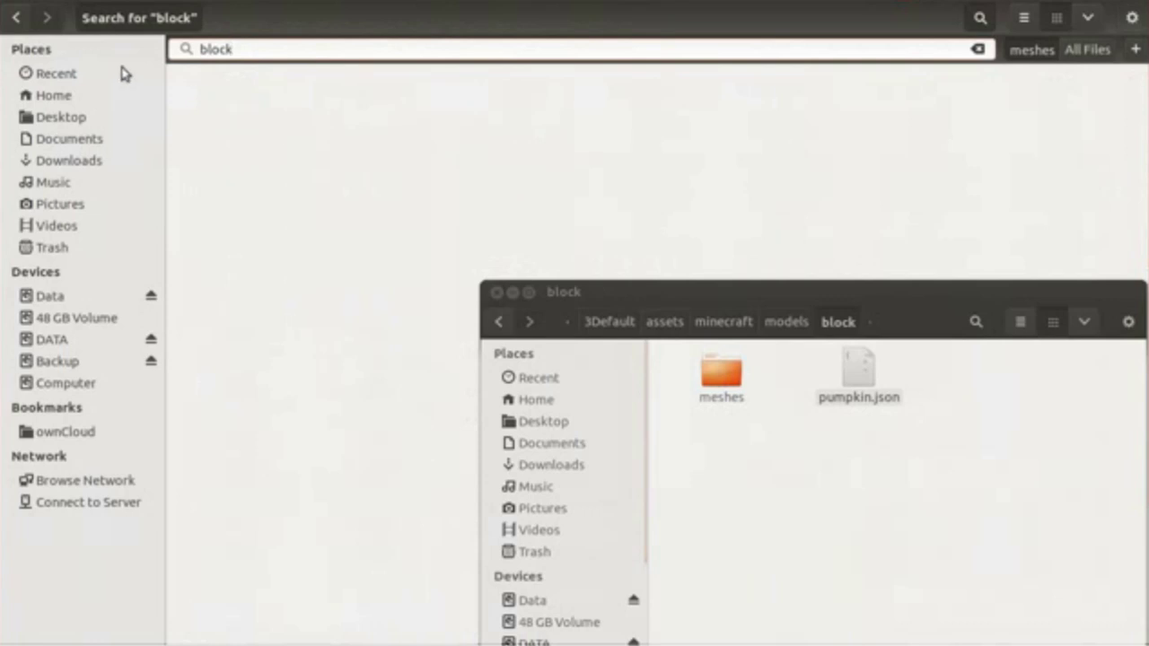
{"action": "left_click", "coordinate": [11, 18]}
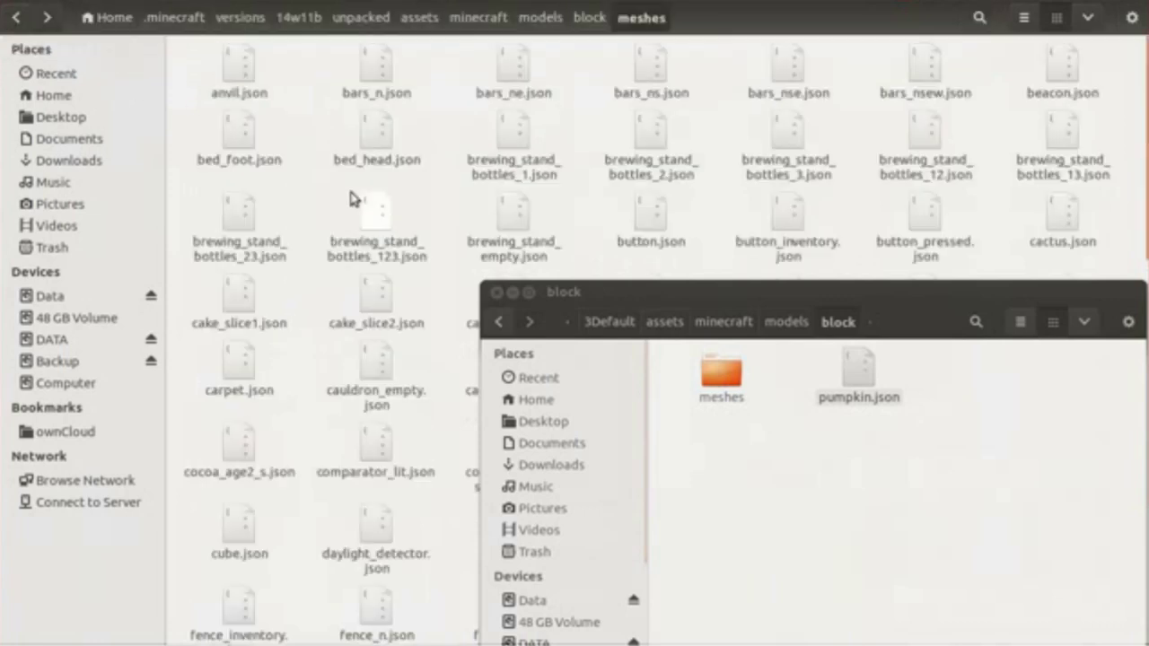
{"action": "scroll", "coordinate": [310, 201], "scroll_direction": "down", "scroll_amount": 3}
{"action": "scroll", "coordinate": [314, 198], "scroll_direction": "down", "scroll_amount": 1}
{"action": "scroll", "coordinate": [314, 200], "scroll_direction": "up", "scroll_amount": 3}
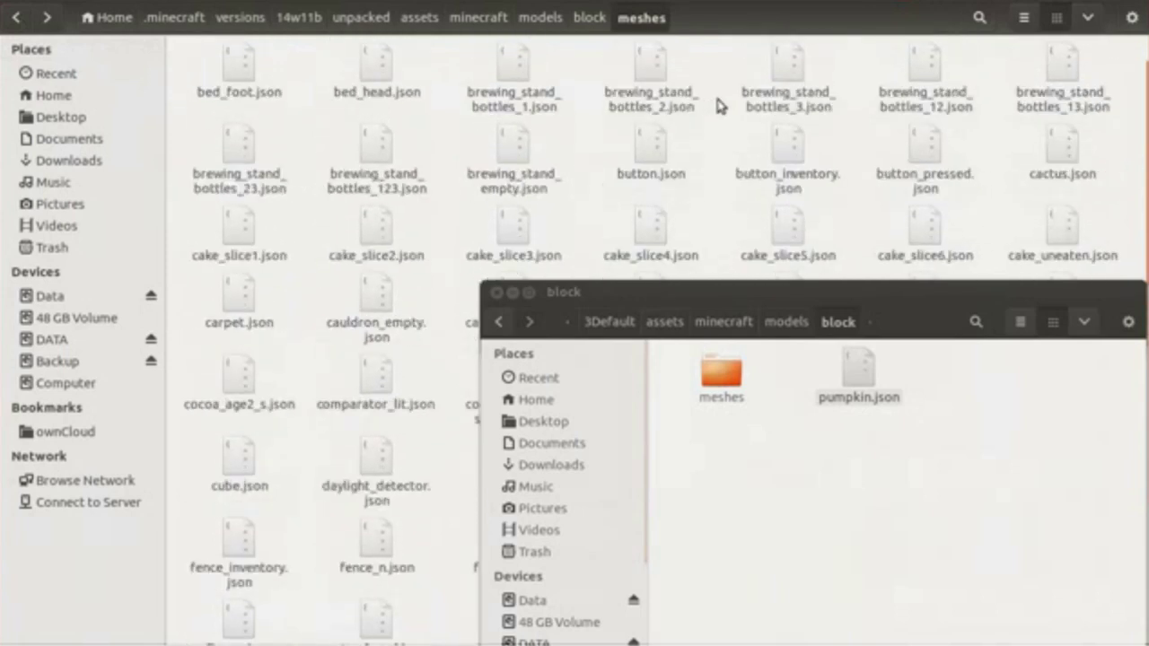
{"action": "scroll", "coordinate": [709, 103], "scroll_direction": "down", "scroll_amount": 1}
{"action": "scroll", "coordinate": [539, 182], "scroll_direction": "down", "scroll_amount": 1}
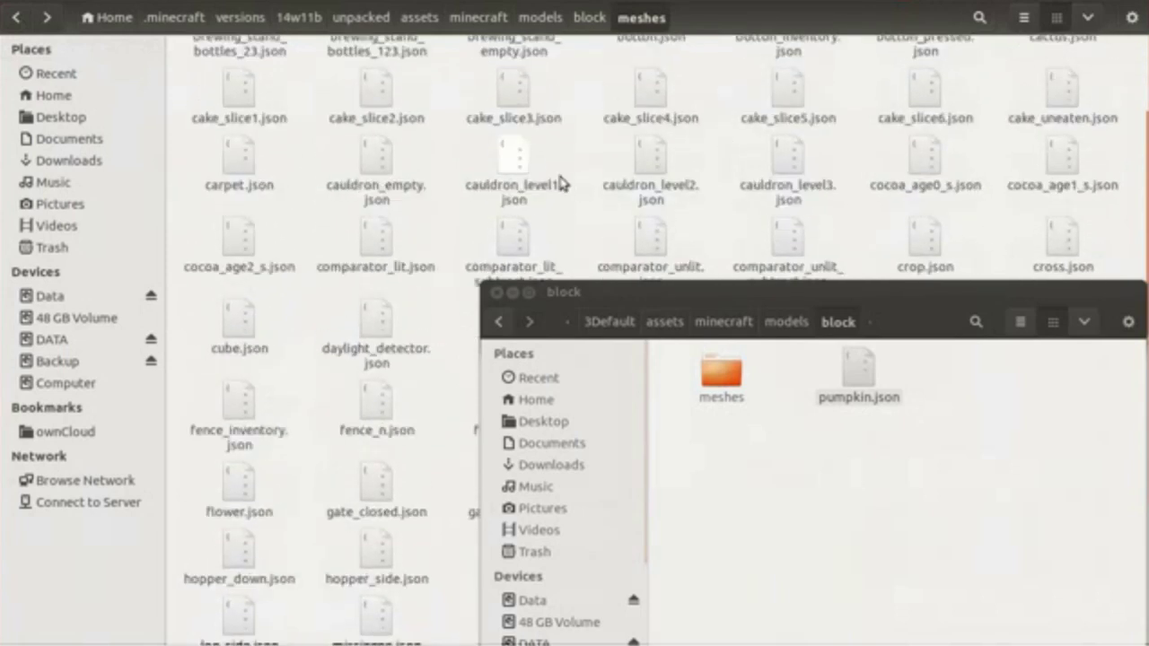
{"action": "scroll", "coordinate": [1082, 159], "scroll_direction": "down", "scroll_amount": 1}
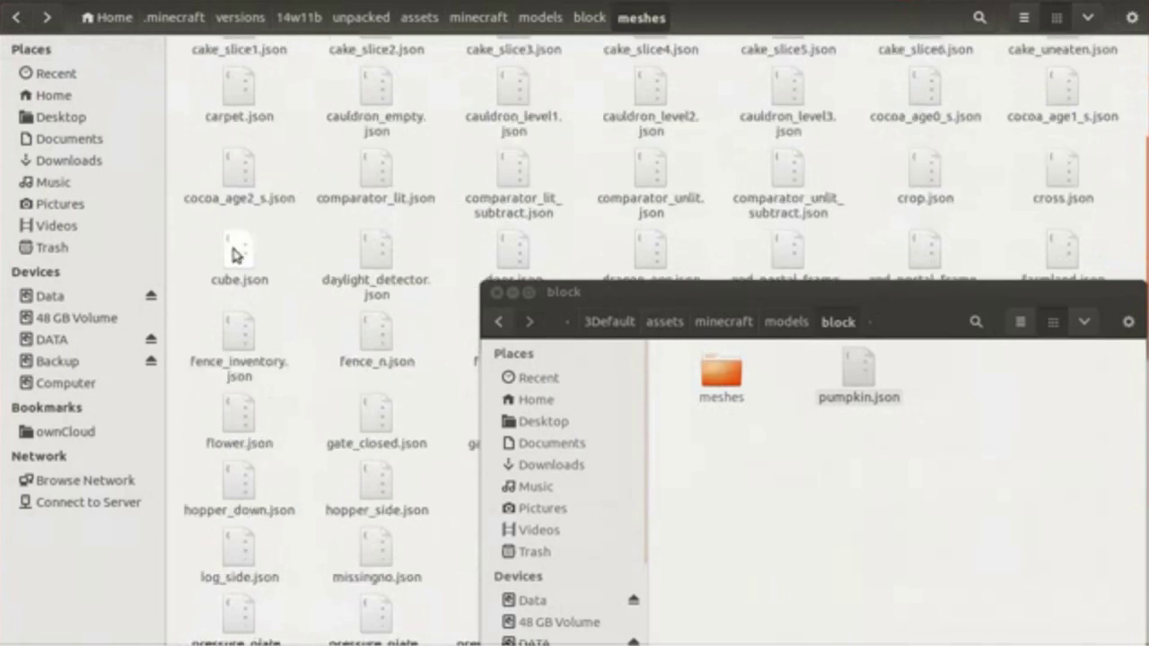
{"action": "left_click_drag", "start_coordinate": [231, 254], "coordinate": [719, 431]}
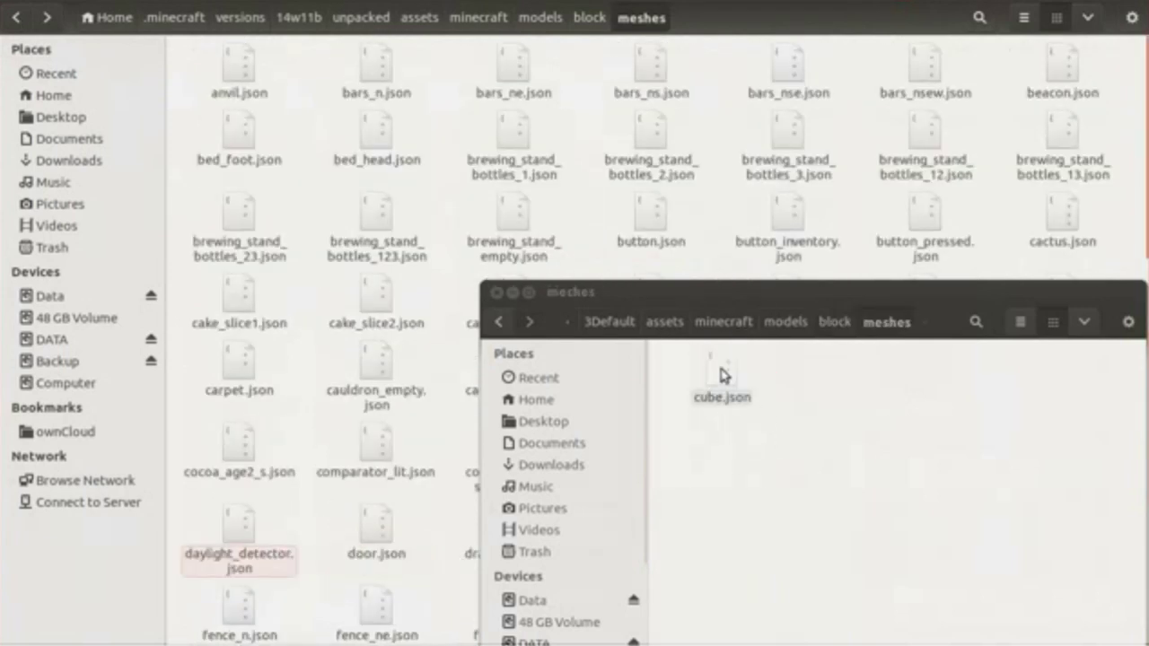
- Rename cube.json in the pack's meshes folder to pumpkin.json
{"action": "right_click", "coordinate": [718, 380]}
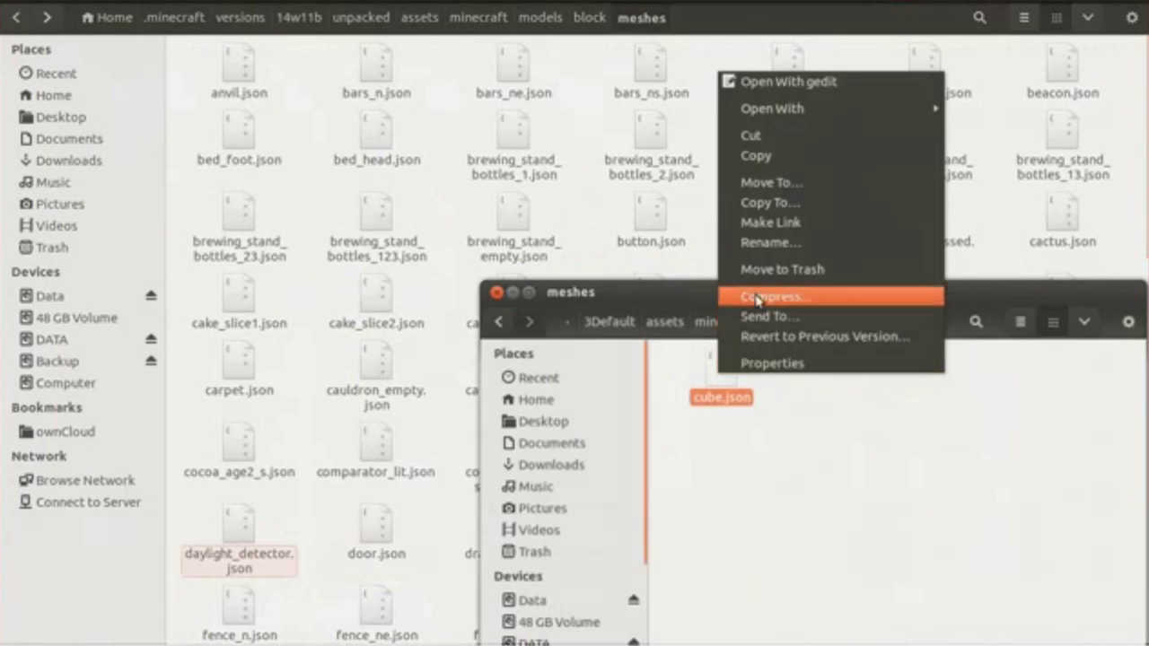
{"action": "left_click", "coordinate": [765, 251]}
{"action": "type", "text": "pumpkin.json"}
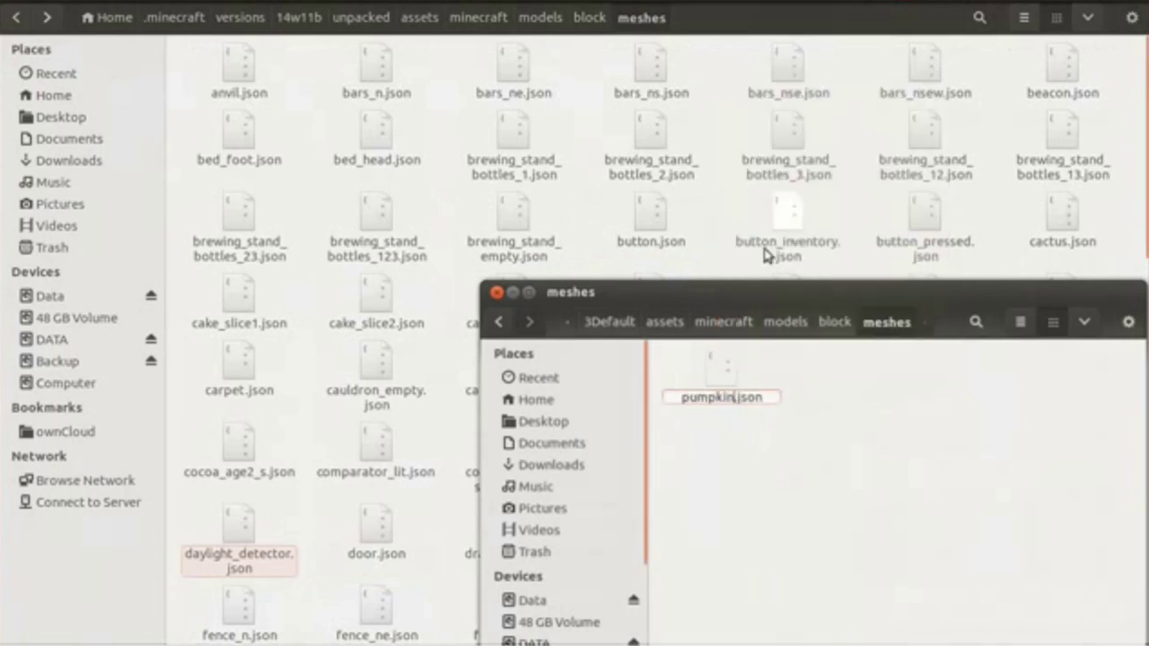
{"action": "key", "text": "Return"}
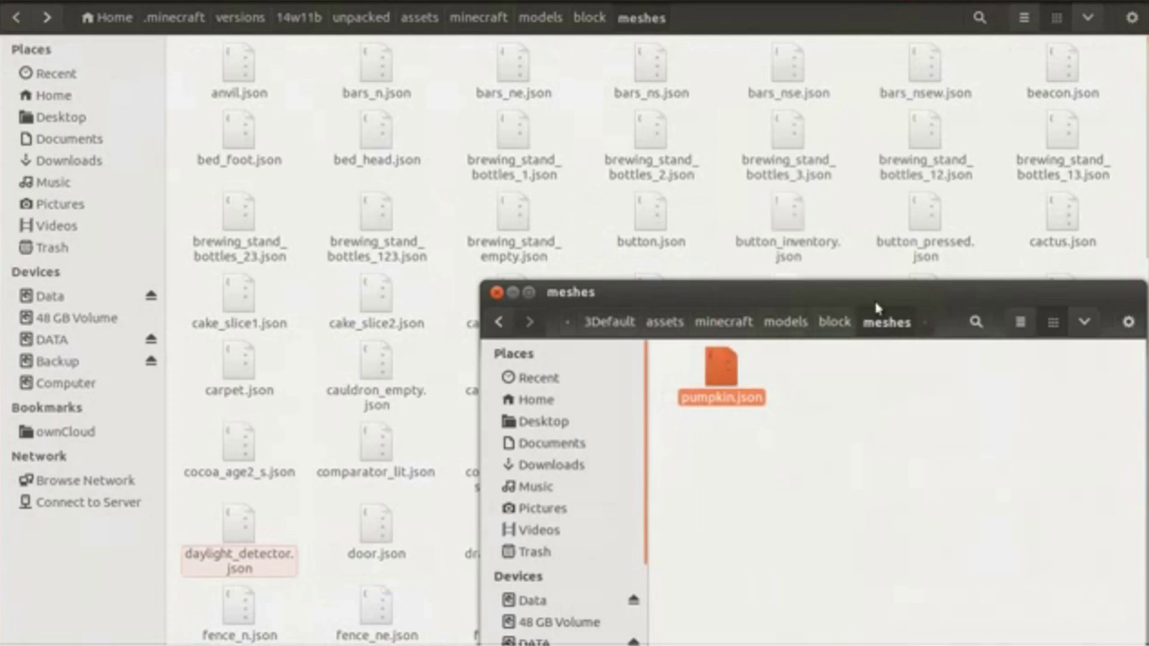
- Open pumpkin.json from the pack's block folder and set the north variant's model to "pumpkin"
{"action": "left_click_drag", "start_coordinate": [842, 322], "coordinate": [857, 401]}
{"action": "double_click", "coordinate": [854, 387]}
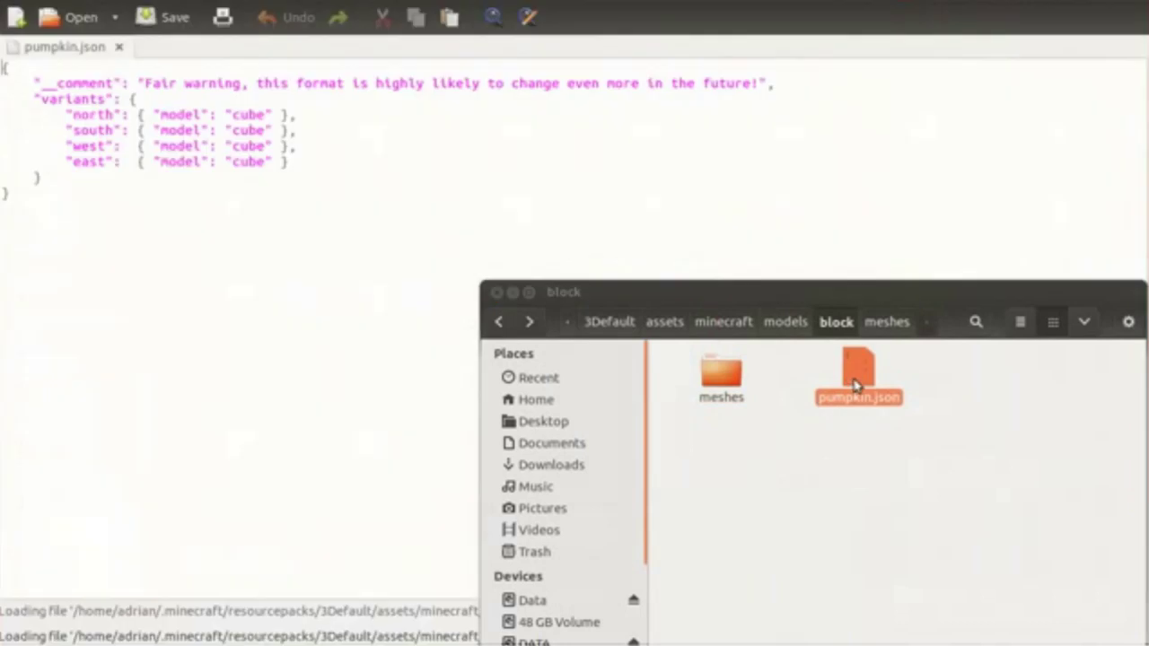
{"action": "left_click_drag", "start_coordinate": [267, 114], "coordinate": [234, 114]}
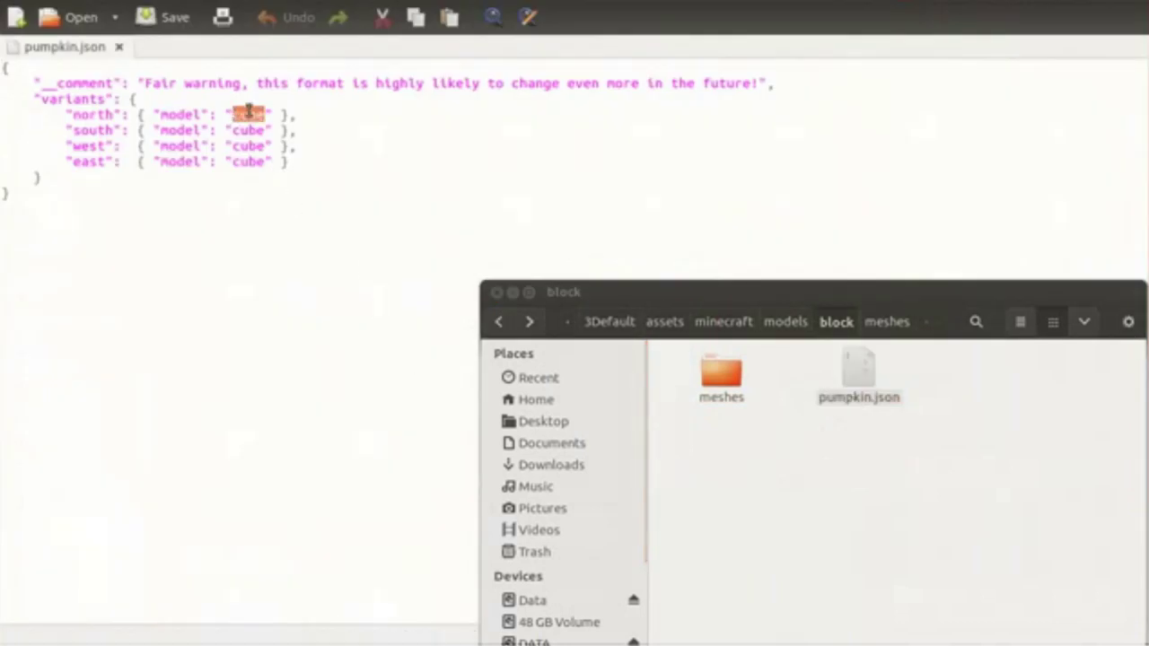
{"action": "type", "text": "pumpkin"}
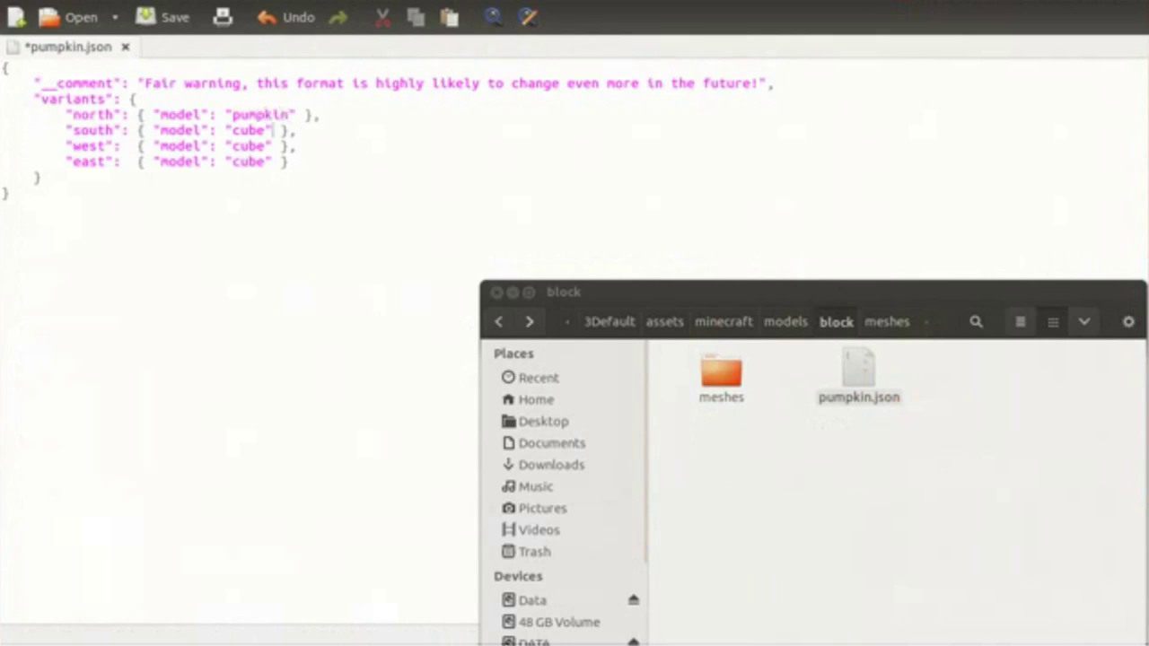
{"action": "key", "text": "shift+Left"}
{"action": "key", "text": "shift+Left"}
{"action": "key", "text": "shift+Left"}
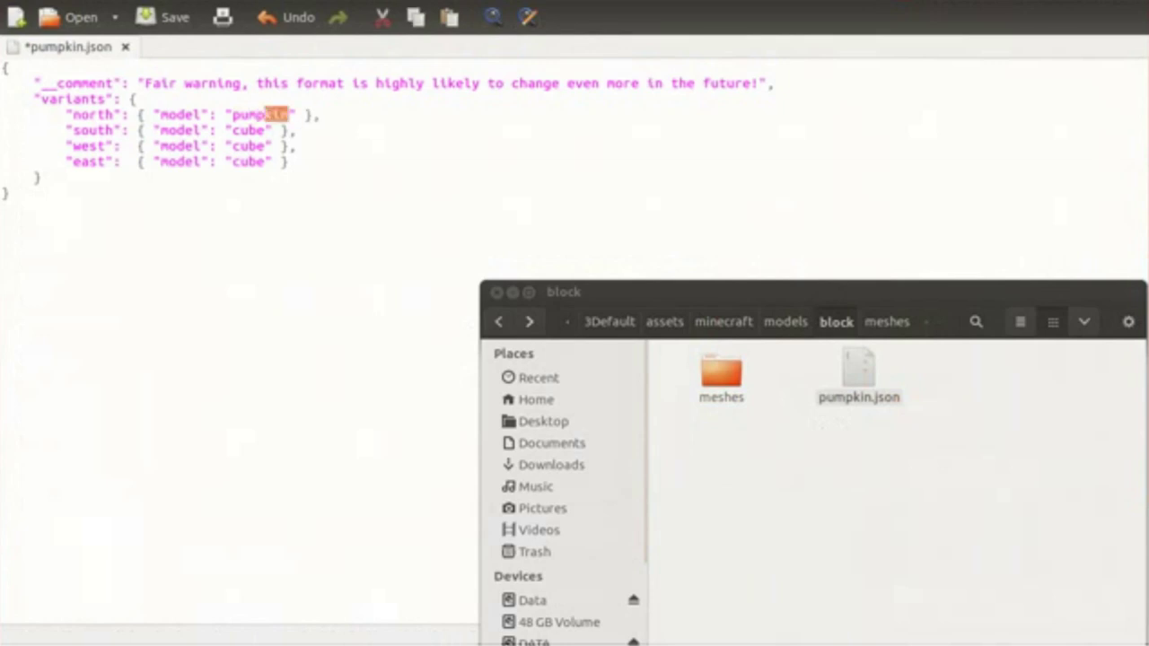
- Set the south, west and east variants' models to "pumpkin", then save and close pumpkin.json
{"action": "double_click", "coordinate": [238, 130]}
{"action": "type", "text": "pumpkin"}
{"action": "double_click", "coordinate": [256, 147]}
{"action": "type", "text": "pumpkin"}
{"action": "double_click", "coordinate": [256, 161]}
{"action": "type", "text": "pumpkin"}
{"action": "key", "text": "ctrl+s"}
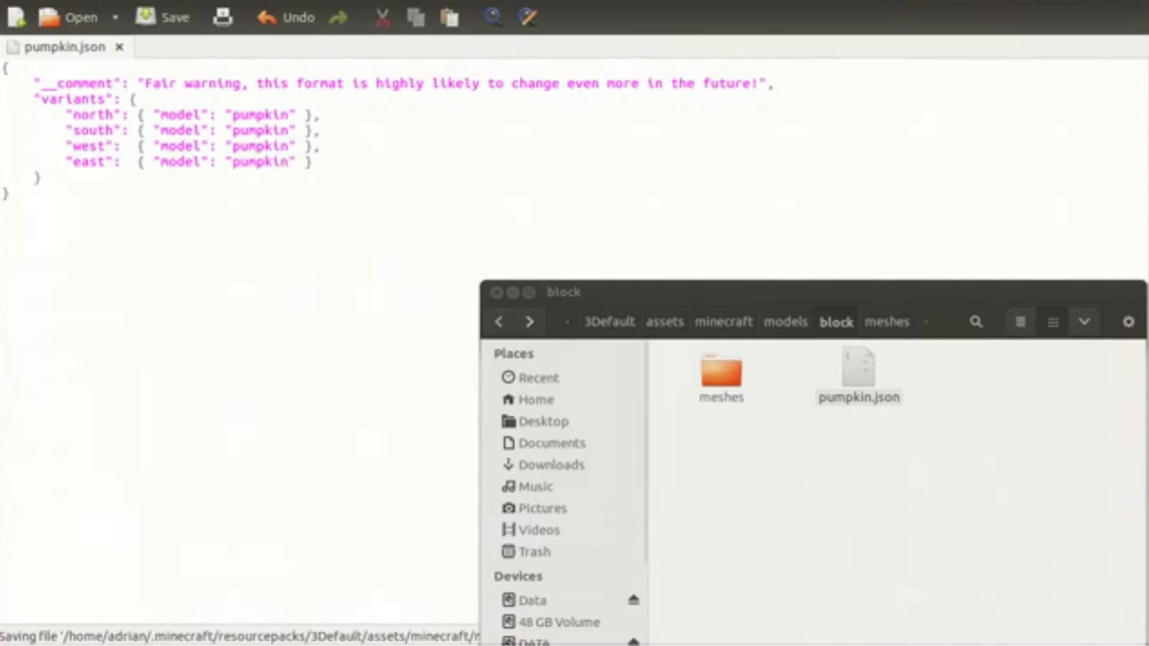
{"action": "key", "text": "ctrl+q"}
- Open the mesh file pumpkin.json from the pack's meshes folder in gedit
{"action": "left_click", "coordinate": [852, 370]}
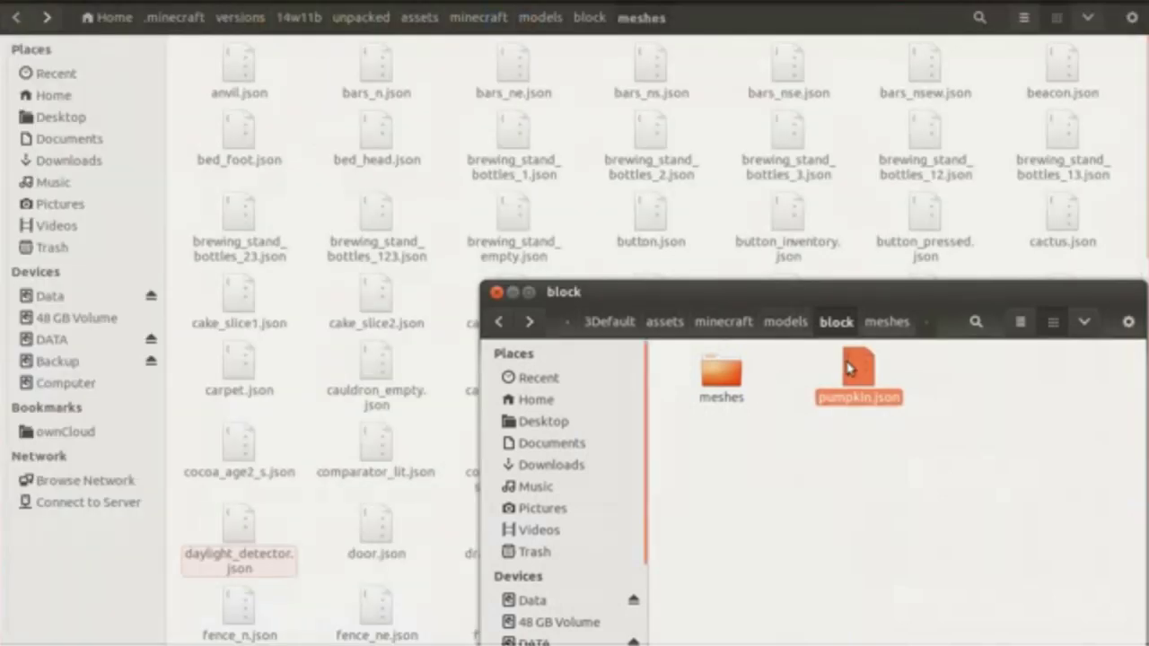
{"action": "left_click_drag", "start_coordinate": [851, 375], "coordinate": [797, 492]}
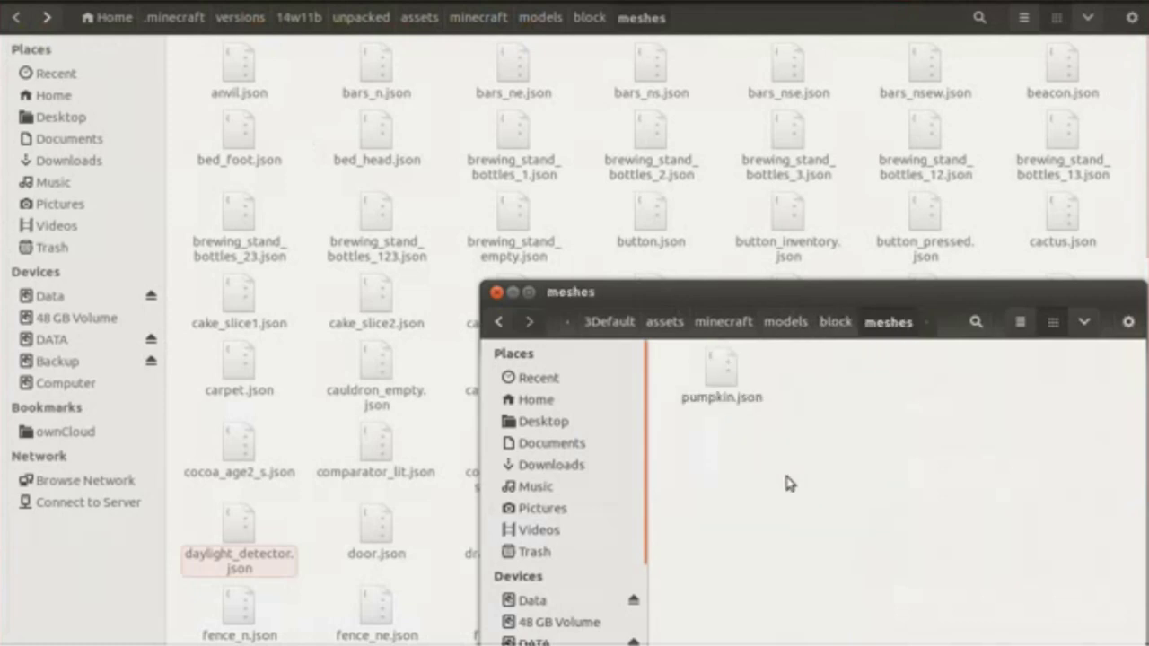
{"action": "left_click_drag", "start_coordinate": [905, 296], "coordinate": [868, 225]}
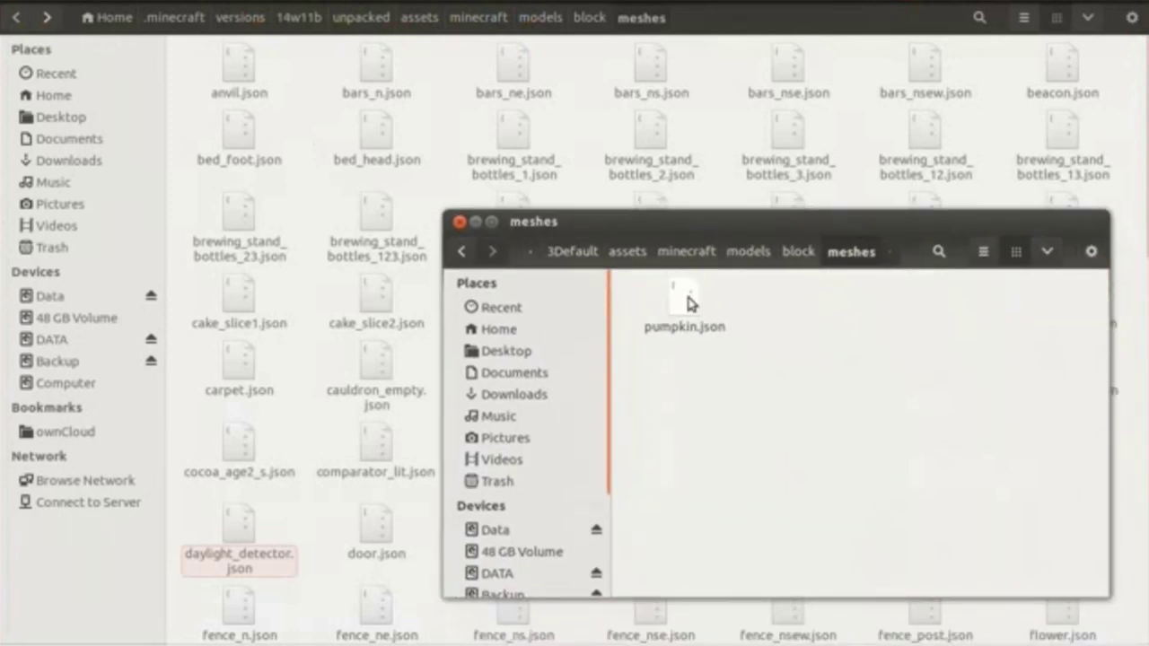
{"action": "double_click", "coordinate": [690, 304]}
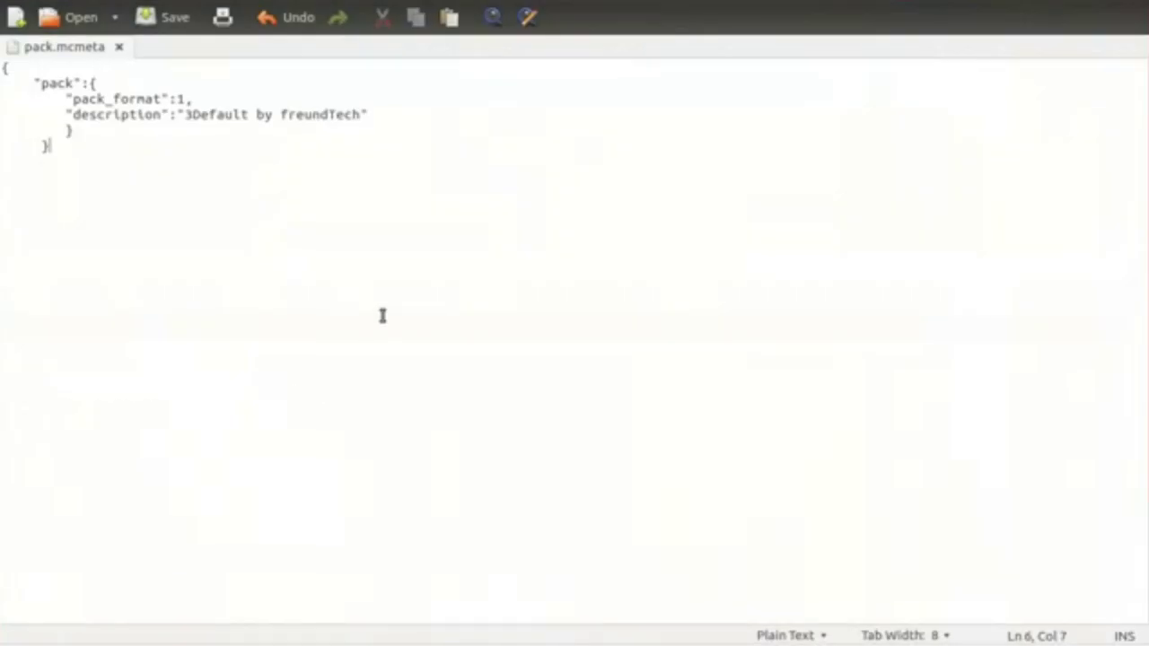
{"action": "left_click", "coordinate": [61, 18]}
{"action": "double_click", "coordinate": [357, 177]}
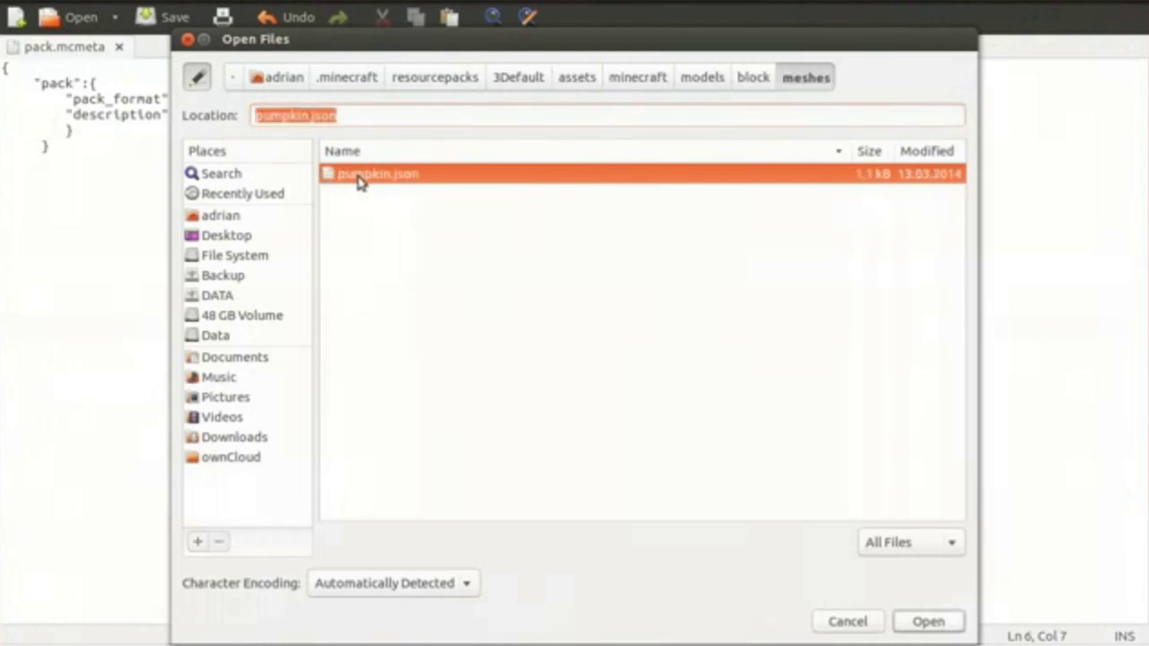
{"action": "double_click", "coordinate": [357, 180]}
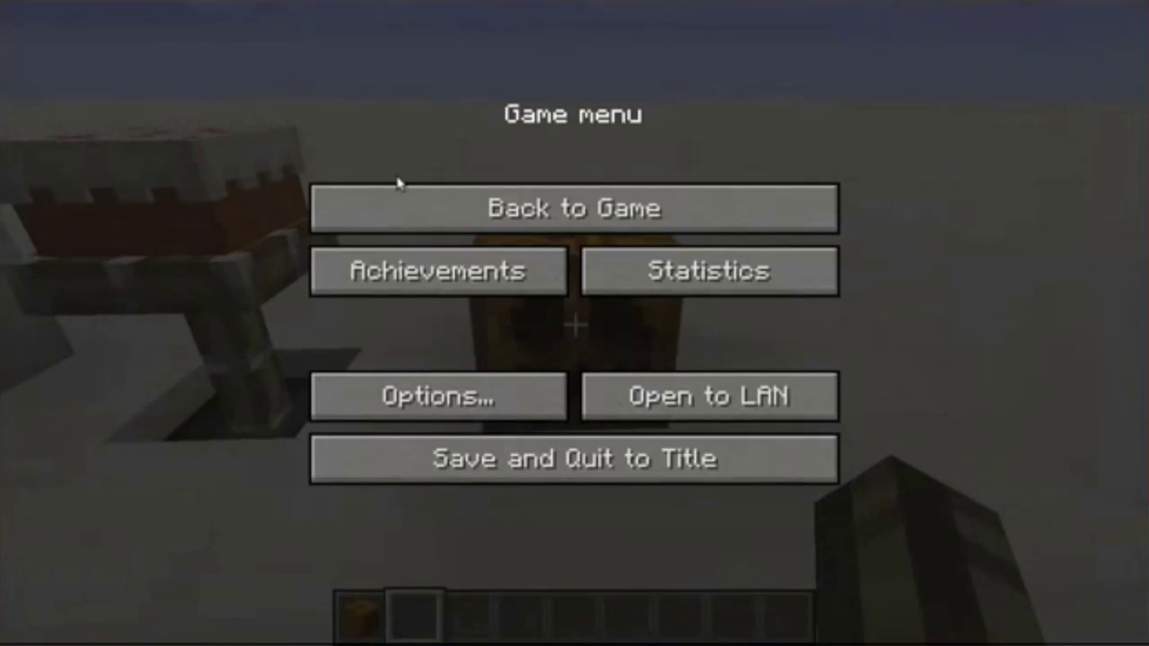
- Resume the game and add a dandelion and a dirt block from the creative inventory to the hotbar
{"action": "left_click", "coordinate": [401, 190]}
{"action": "key", "text": "e"}
{"action": "left_click", "coordinate": [588, 110]}
{"action": "left_click", "coordinate": [508, 112]}
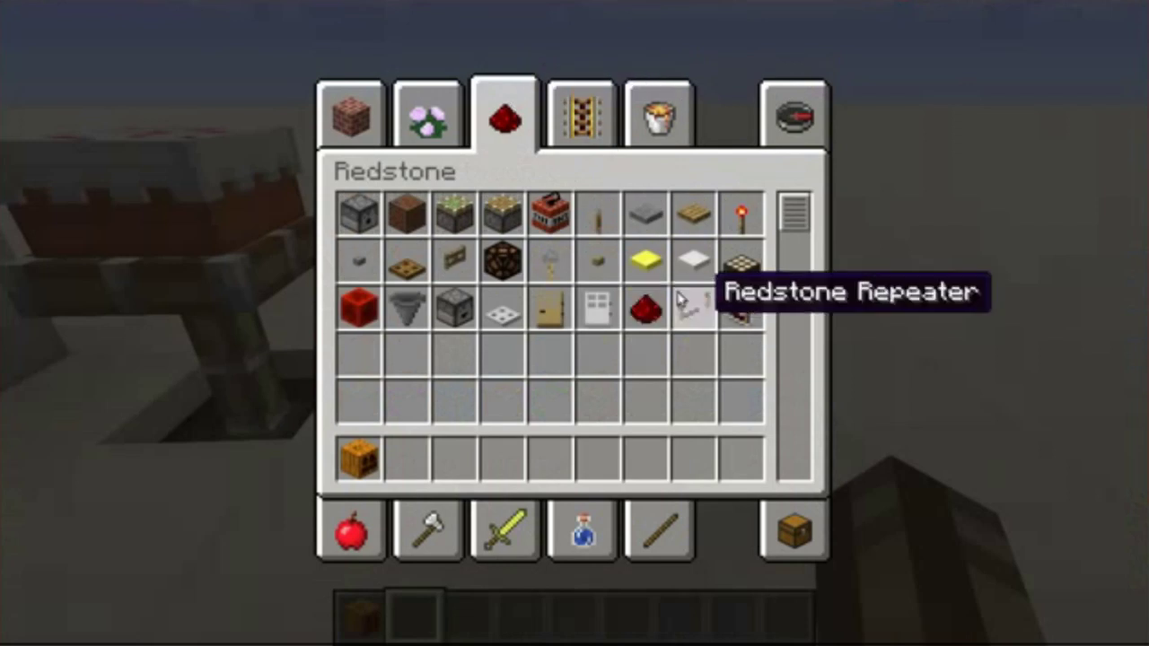
{"action": "left_click", "coordinate": [427, 115]}
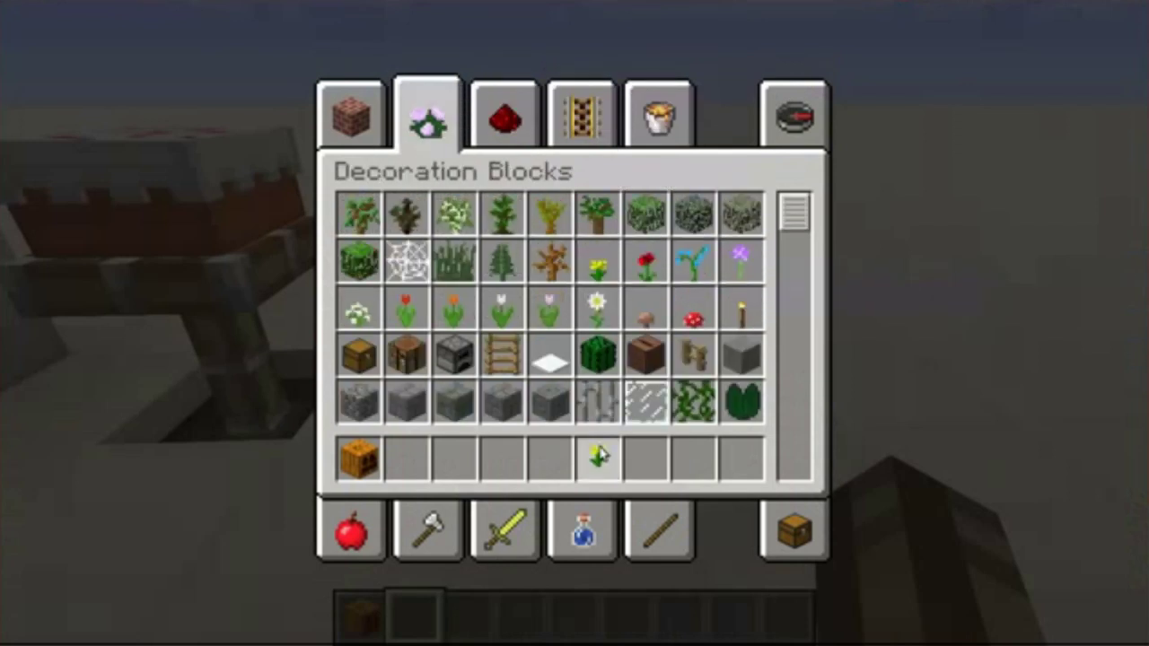
{"action": "left_click", "coordinate": [345, 109]}
{"action": "left_click", "coordinate": [364, 271]}
{"action": "left_click", "coordinate": [632, 457]}
- Set a dirt block into the quartz floor beside the pumpkin and plant the dandelion on it
{"action": "key", "text": "e"}
{"action": "key", "text": "7"}
{"action": "right_click", "coordinate": [575, 323]}
{"action": "key", "text": "5"}
{"action": "key", "text": "6"}
{"action": "right_click", "coordinate": [574, 323]}
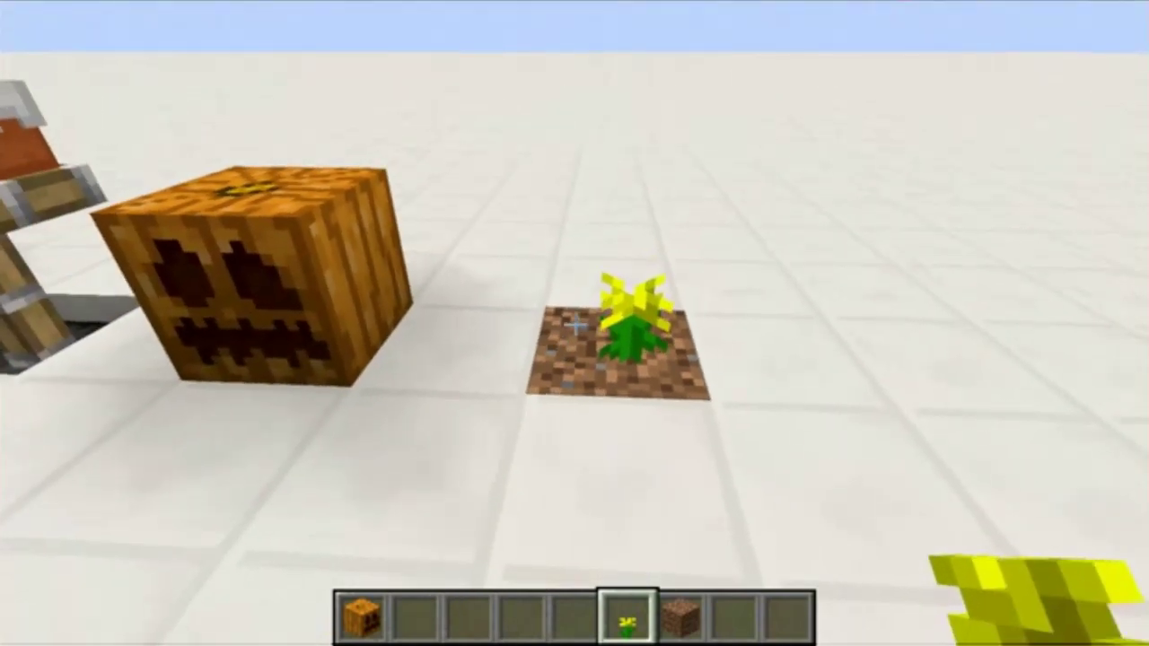
- Remove the dandelion and dirt block and refill the hole in the floor with quartz
{"action": "left_click", "coordinate": [575, 323]}
{"action": "key", "text": "7"}
{"action": "middle_click", "coordinate": [575, 323]}
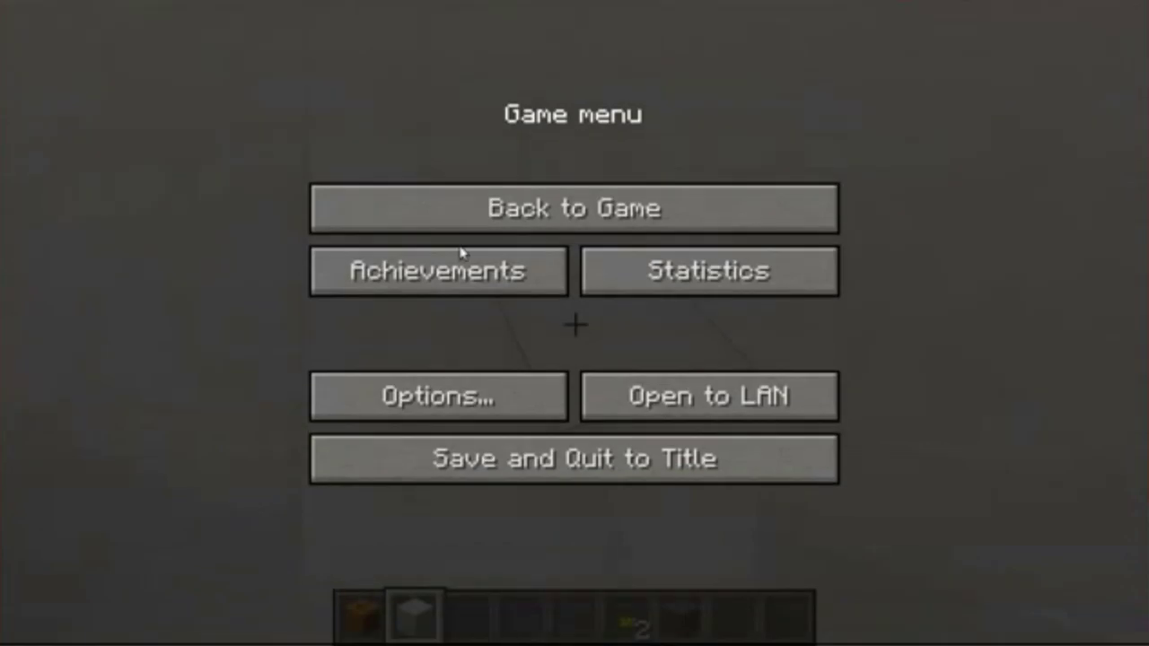
- Resume the game, show the debug overlay and examine the facing directions around the cake and pumpkin
{"action": "left_click", "coordinate": [467, 220]}
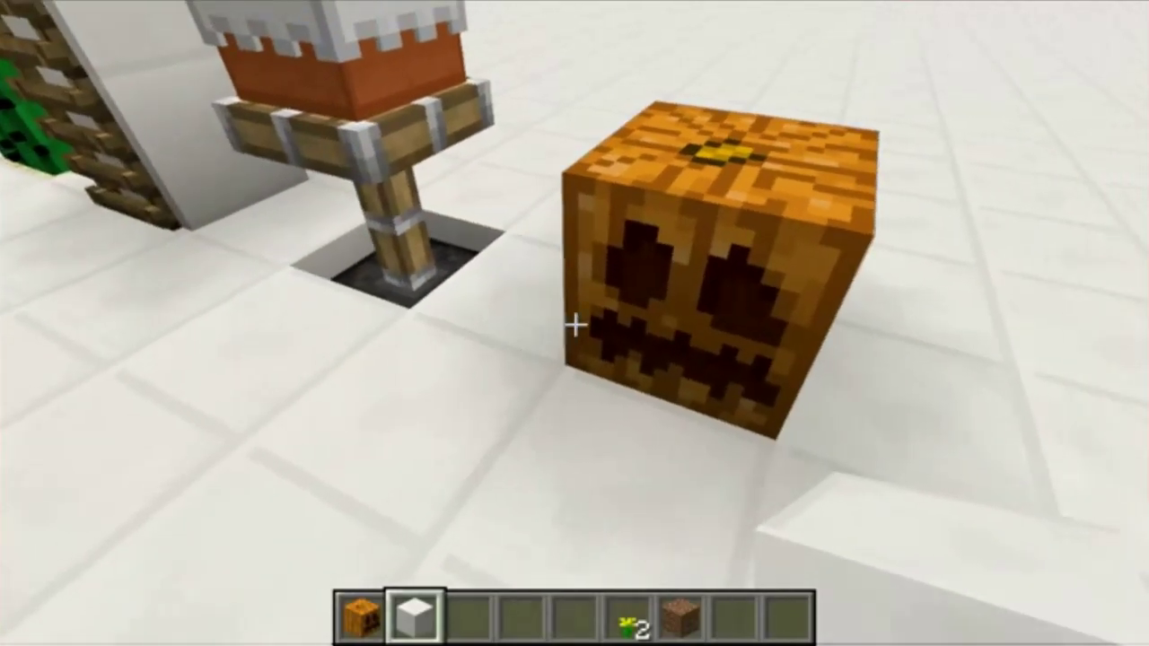
{"action": "key", "text": "F3"}
{"action": "key", "text": "w"}
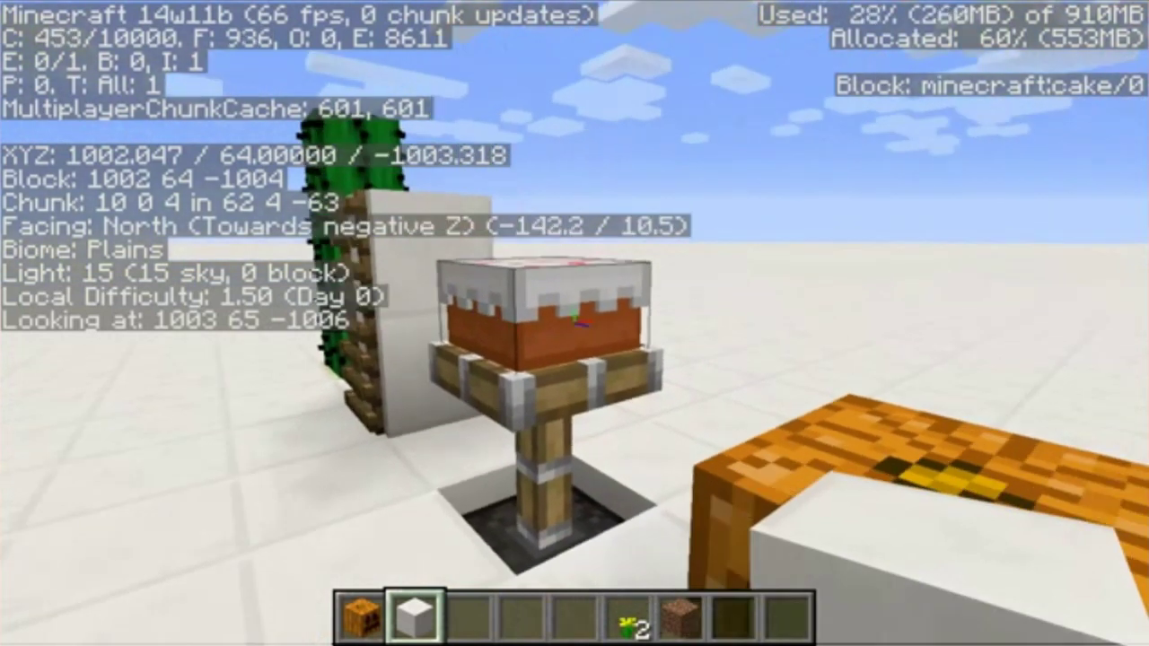
{"action": "key", "text": "w"}
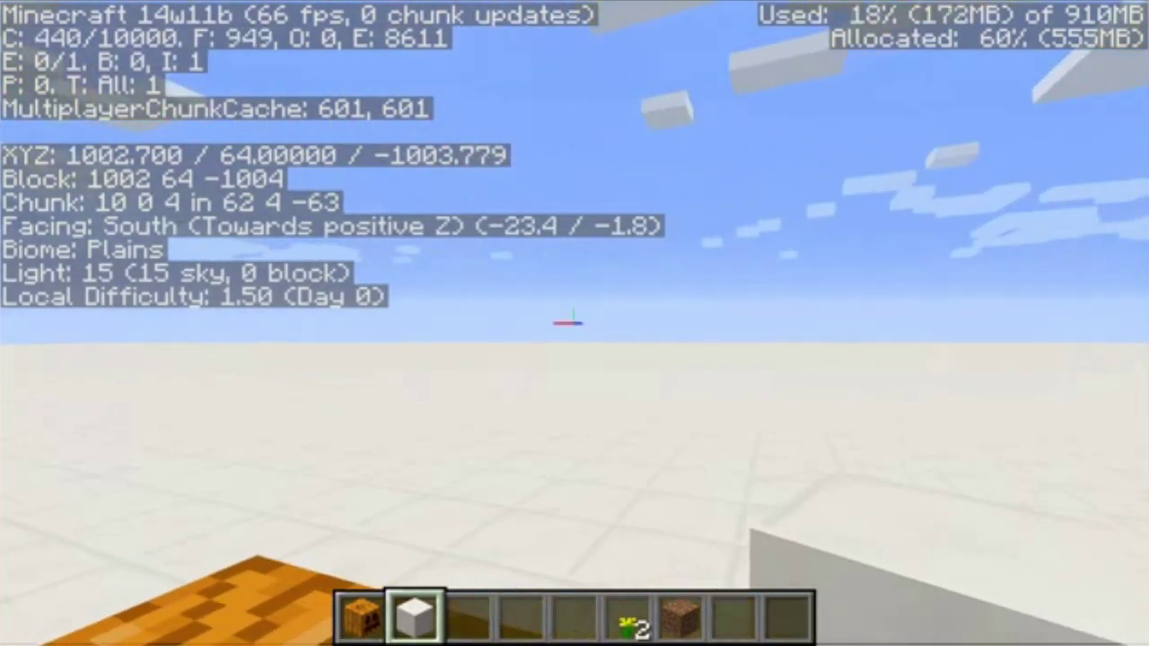
{"action": "key", "text": "w"}
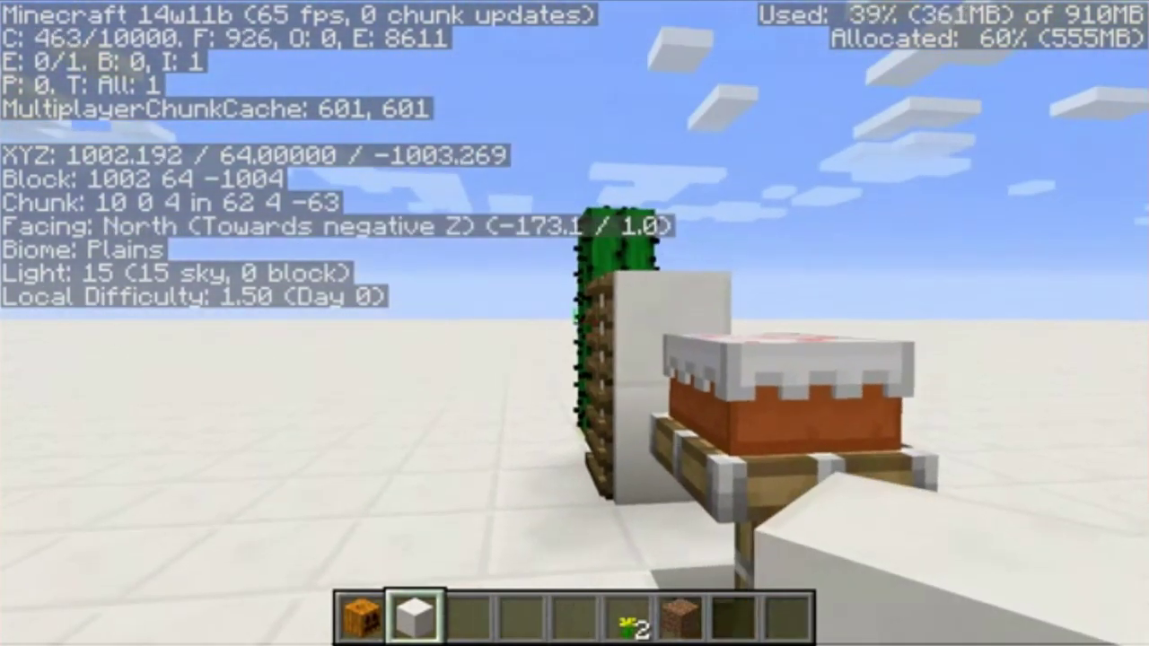
{"action": "key", "text": "w"}
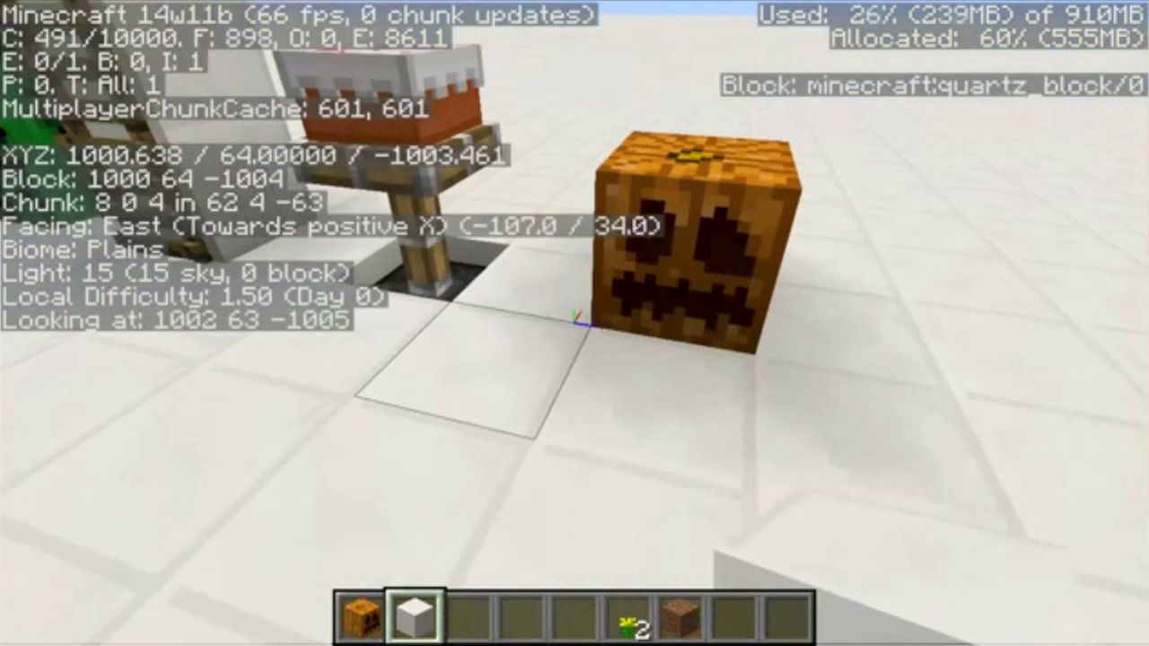
- Examine the coloured axis lines at the pumpkin's corners from several sides
{"action": "key", "text": "w"}
{"action": "key", "text": "s"}
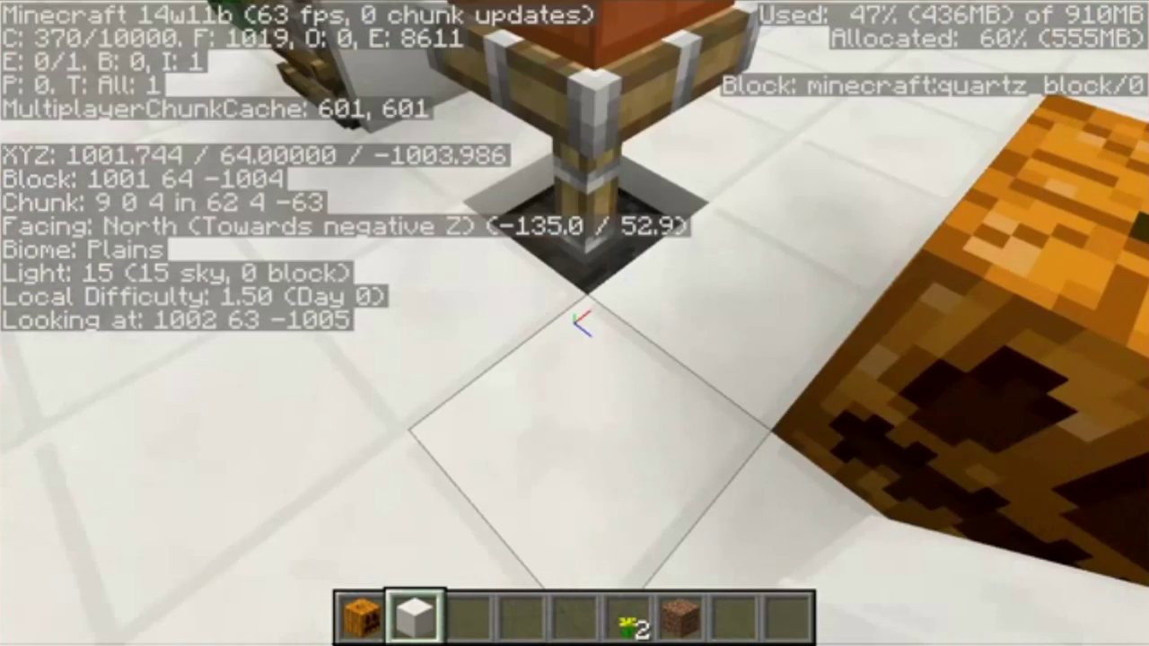
{"action": "key", "text": "w"}
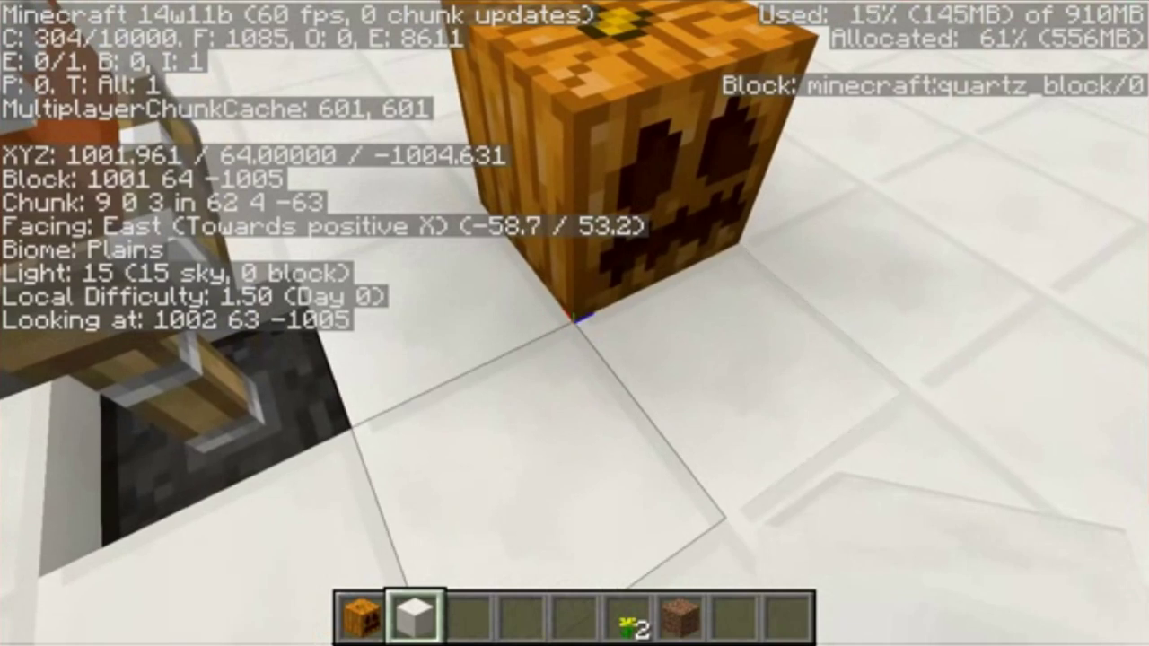
{"action": "key", "text": "w"}
{"action": "key", "text": "F3+t"}
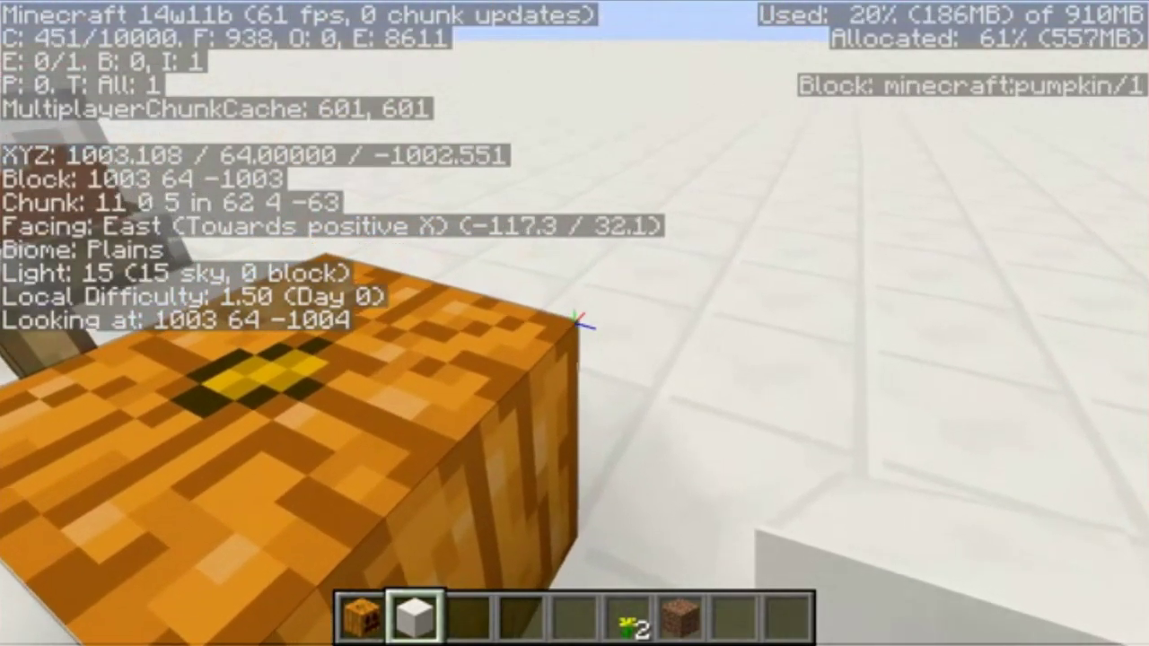
{"action": "key", "text": "s"}
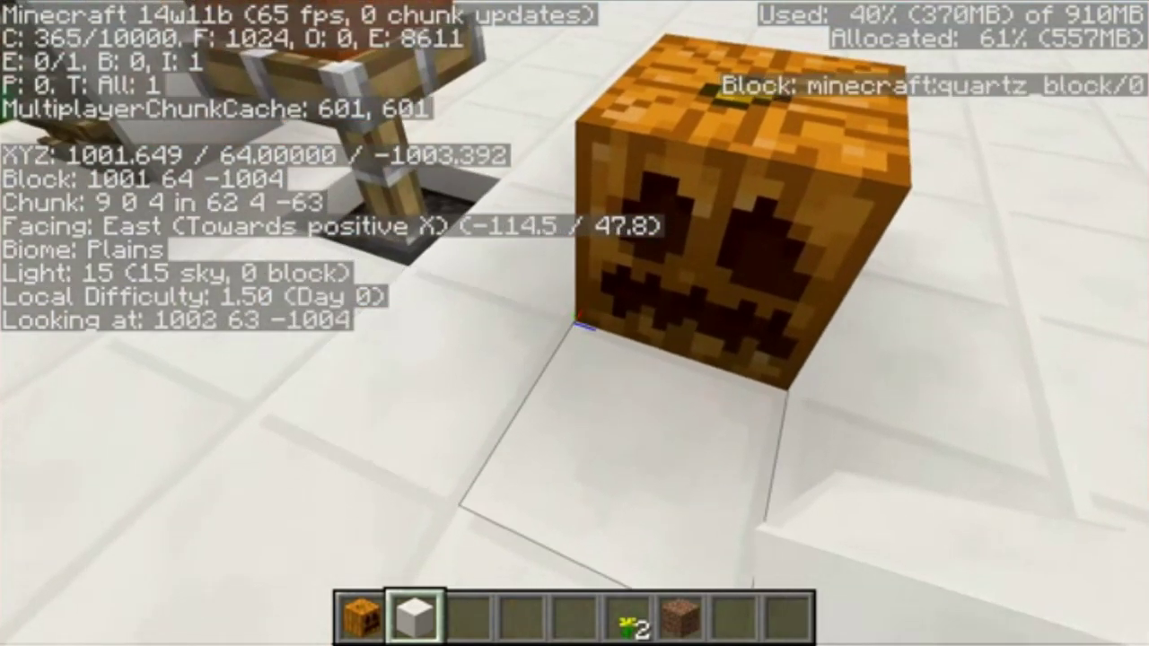
{"action": "key", "text": "d"}
{"action": "key", "text": "a"}
{"action": "key", "text": "w"}
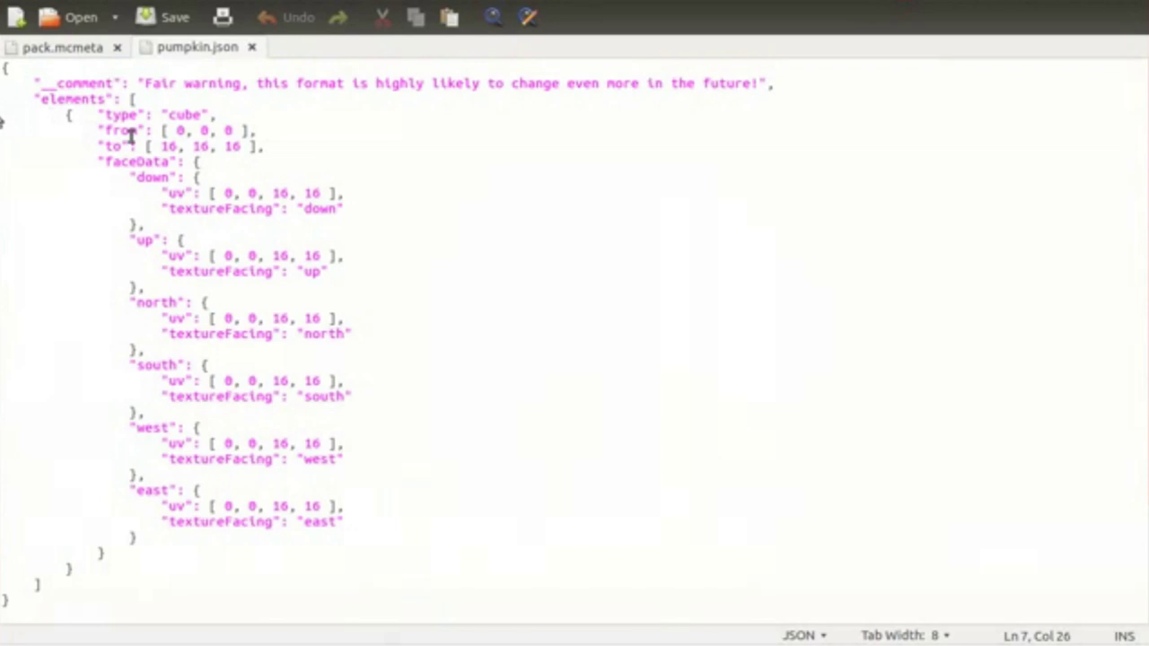
- Duplicate the whole cube element below the first one in the mesh file pumpkin.json, separated by a comma, and save
{"action": "left_click_drag", "start_coordinate": [3, 114], "coordinate": [244, 565]}
{"action": "key", "text": "ctrl+c"}
{"action": "left_click", "coordinate": [243, 566]}
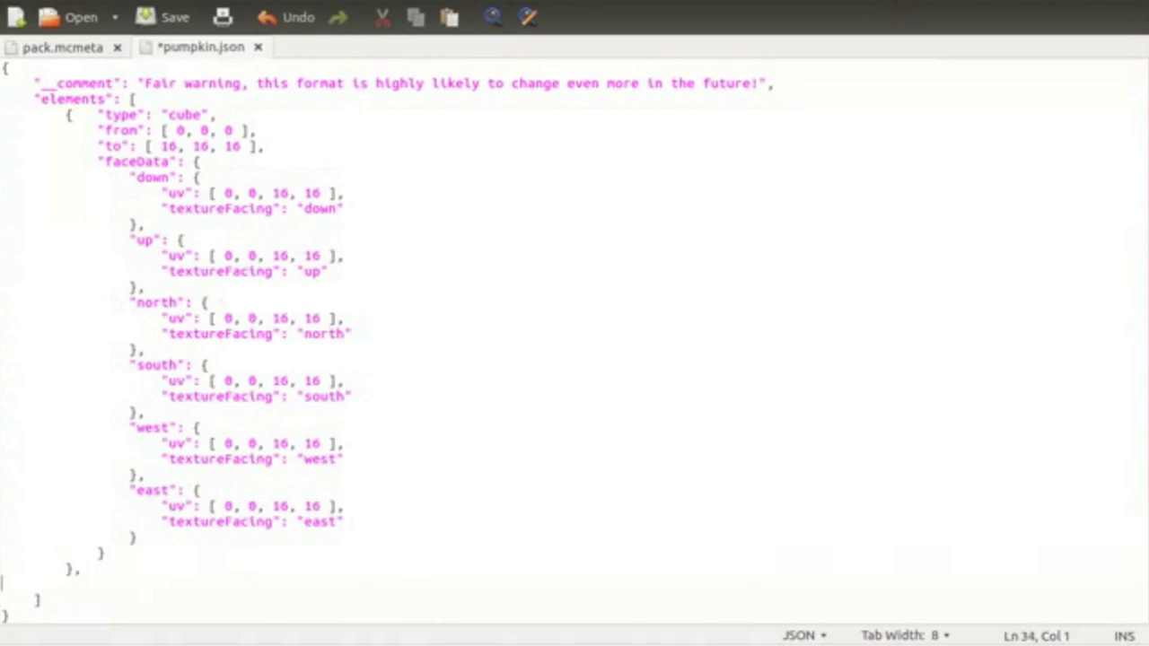
{"action": "key", "text": "ctrl+v"}
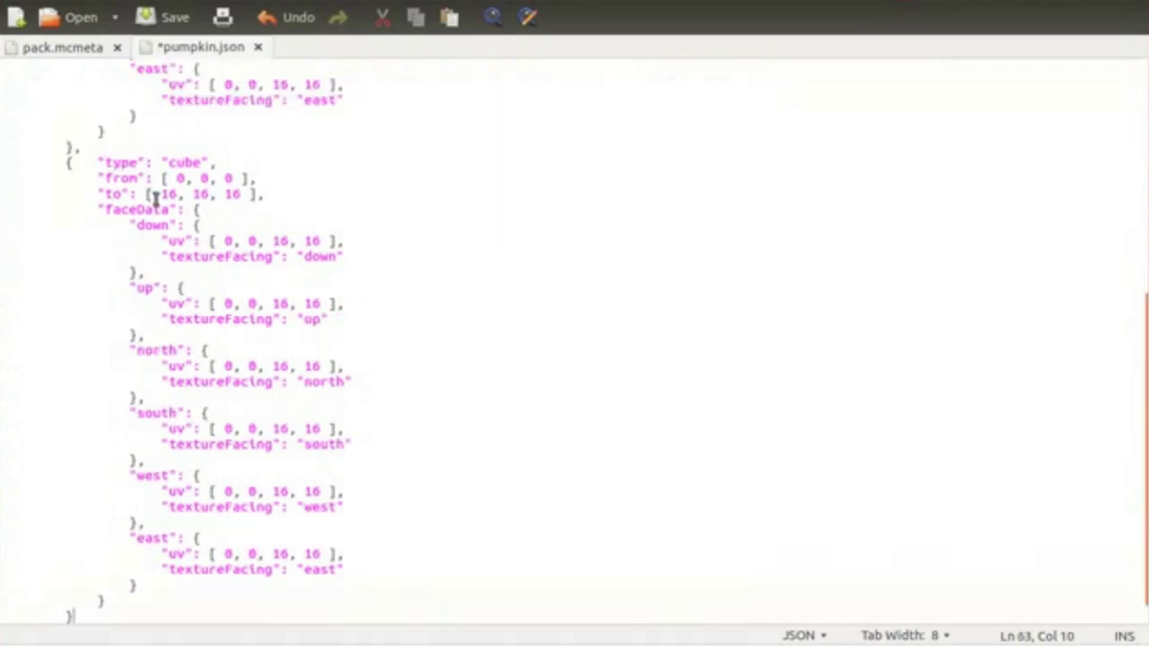
{"action": "scroll", "coordinate": [154, 199], "scroll_direction": "up", "scroll_amount": 9}
{"action": "scroll", "coordinate": [159, 209], "scroll_direction": "down", "scroll_amount": 7}
{"action": "key", "text": "ctrl+s"}
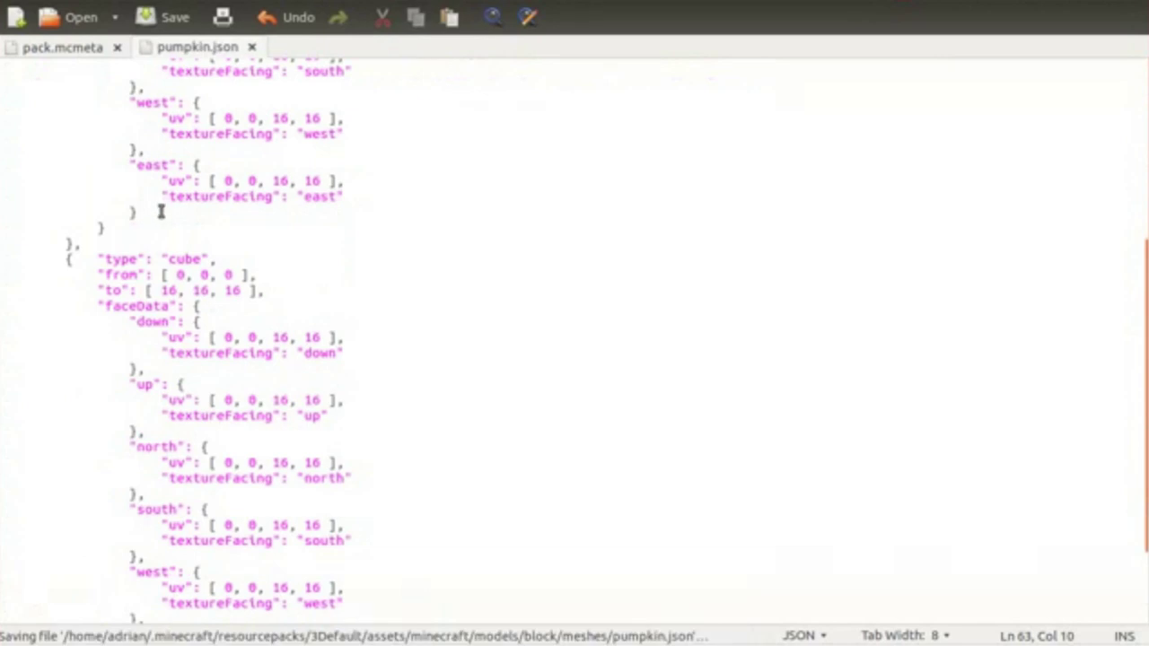
- Switch to Minecraft, hide the debug overlay and examine the pumpkin's top and carved face
{"action": "key", "text": "alt+Tab"}
{"action": "left_click", "coordinate": [398, 213]}
{"action": "key", "text": "s"}
{"action": "key", "text": "F3"}
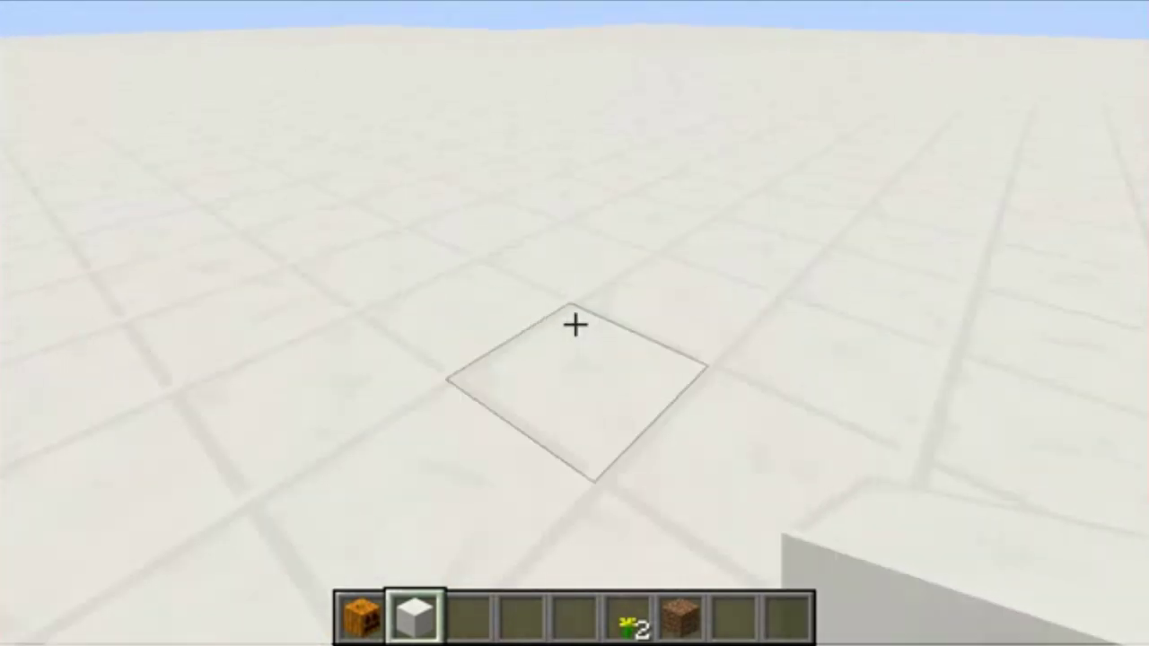
{"action": "key", "text": "w"}
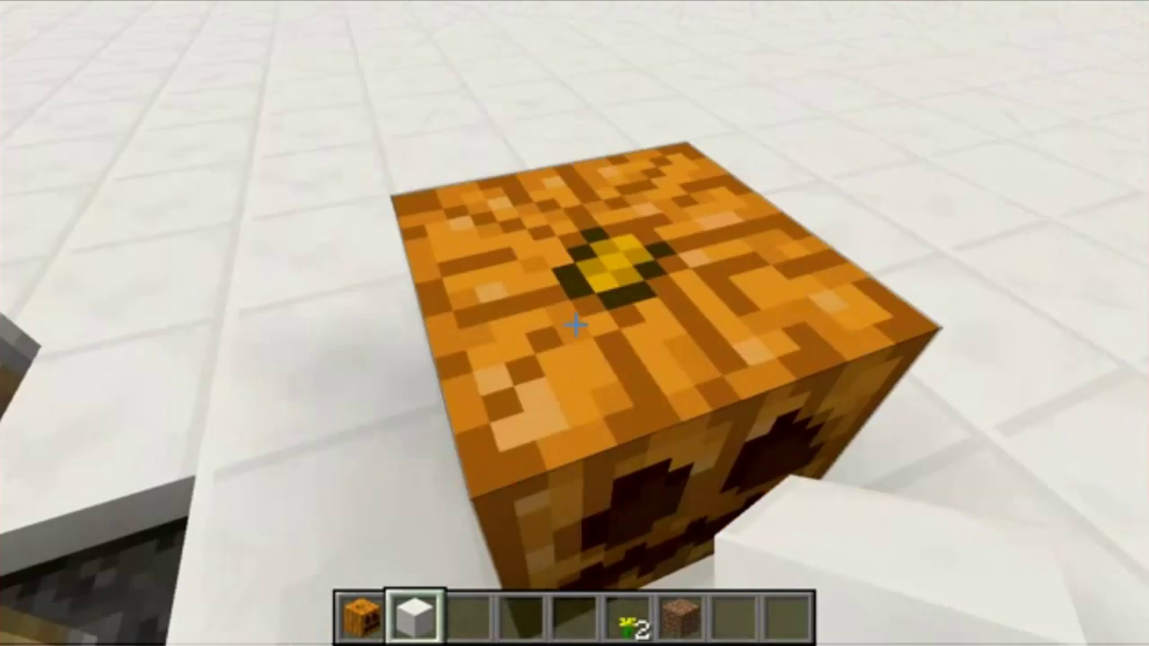
{"action": "key", "text": "d"}
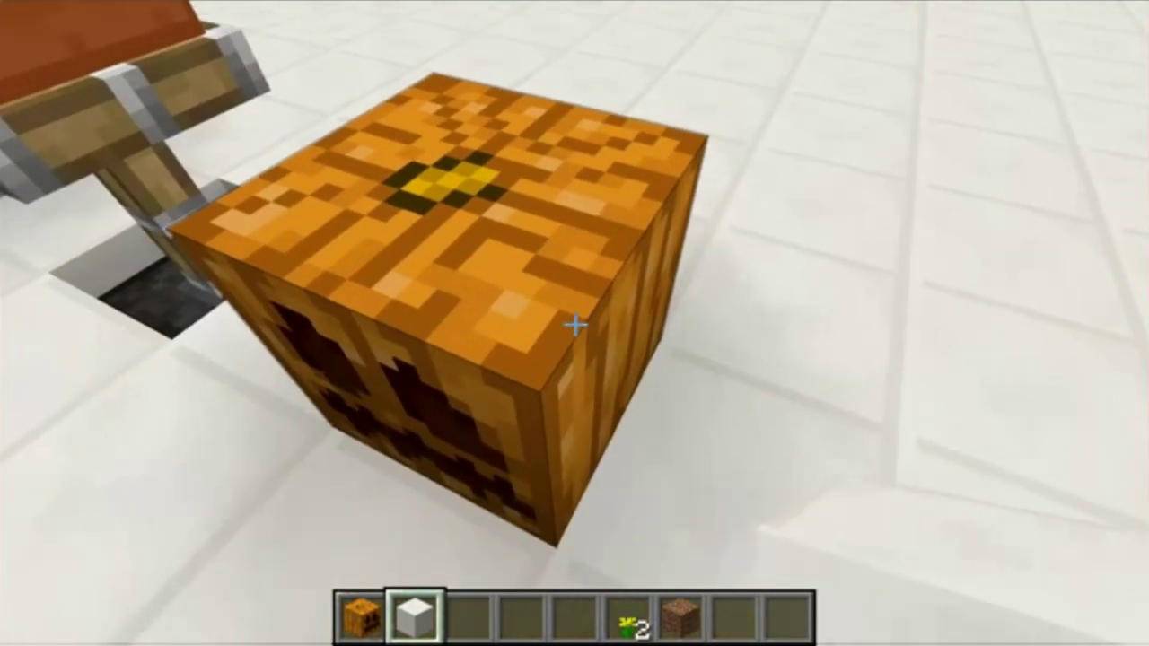
{"action": "key", "text": "a"}
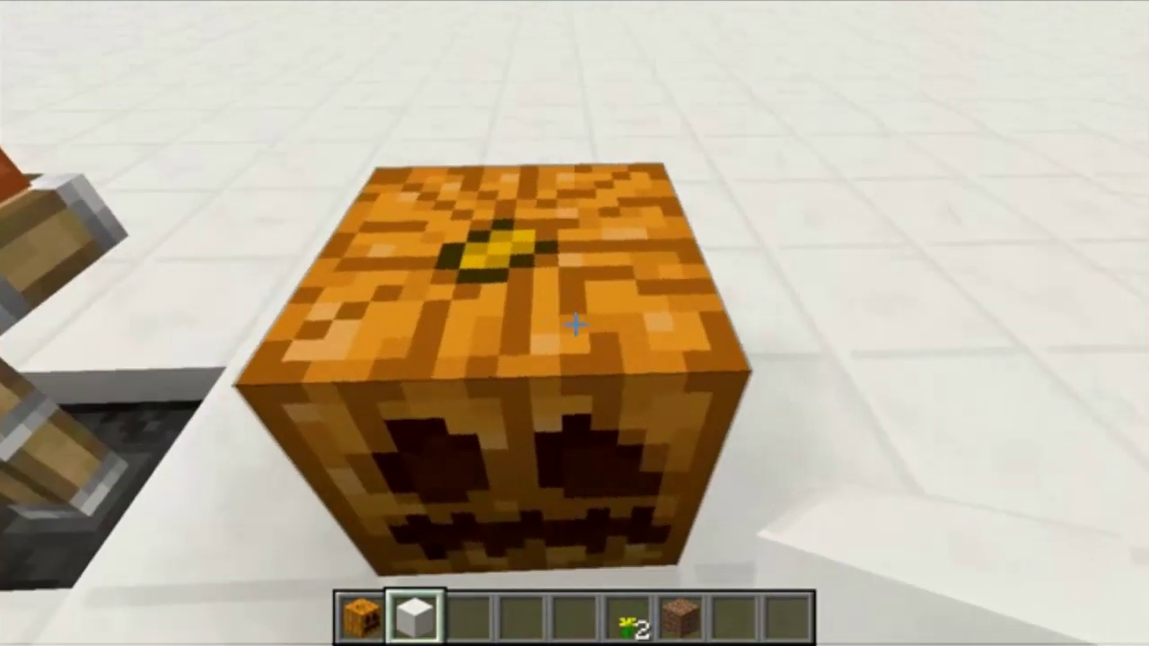
{"action": "key", "text": "s"}
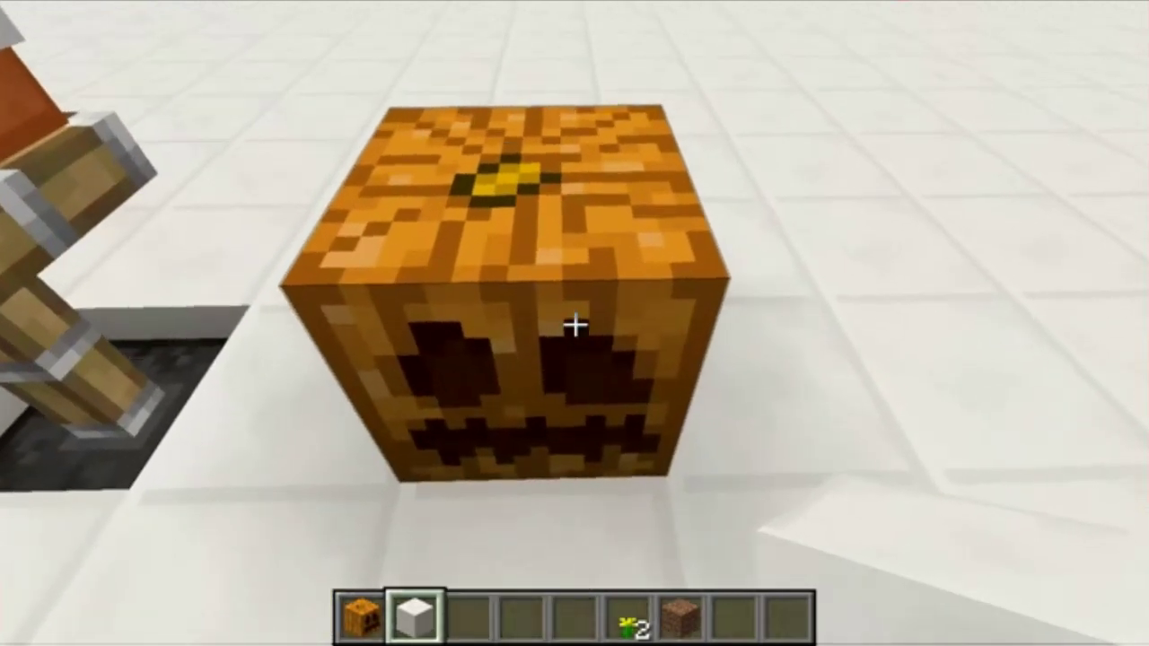
- Add granite to the hotbar and place one block against the pumpkin's carved face and one against its south side, showing the debug overlay
{"action": "key", "text": "e"}
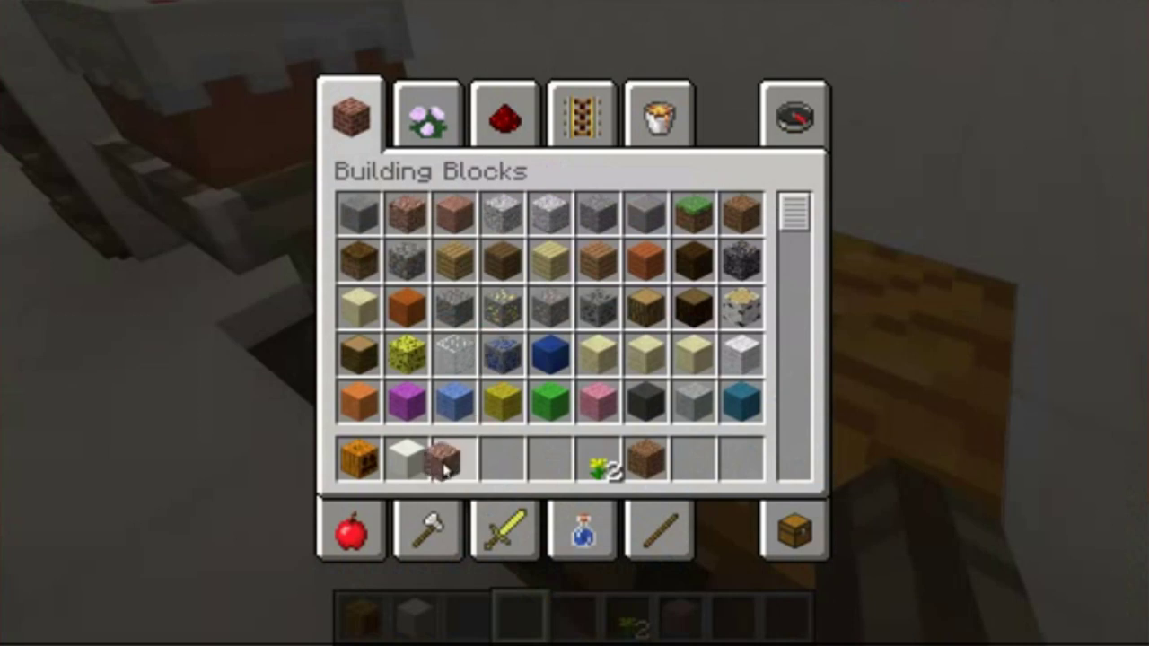
{"action": "left_click", "coordinate": [445, 474]}
{"action": "key", "text": "e"}
{"action": "key", "text": "3"}
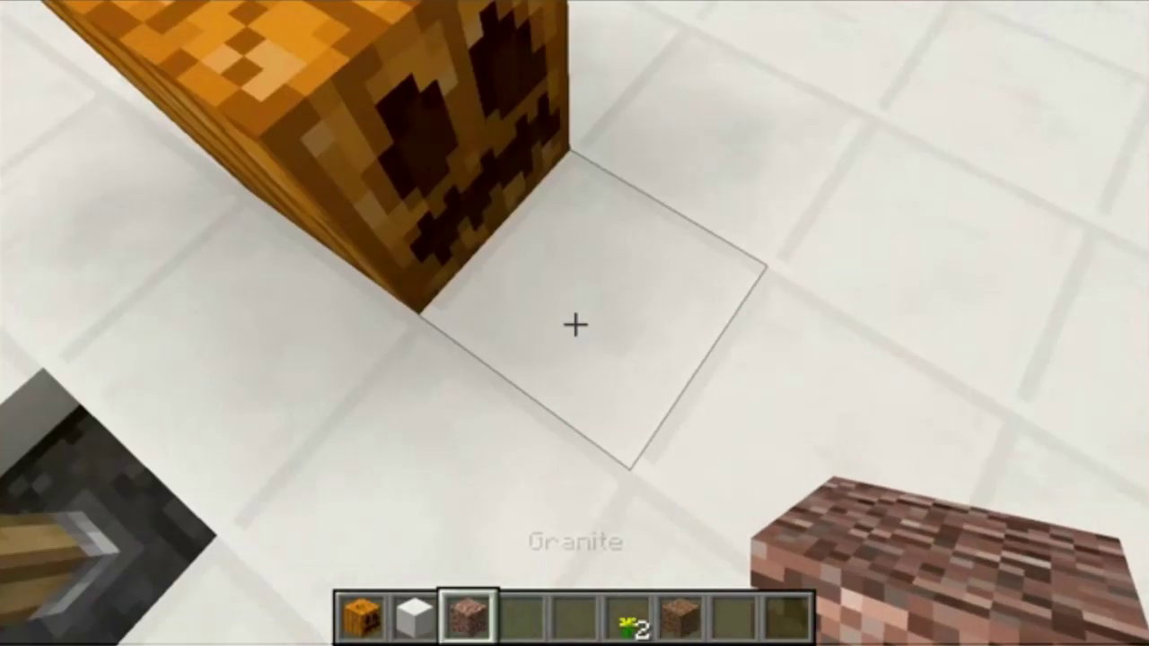
{"action": "right_click", "coordinate": [574, 324]}
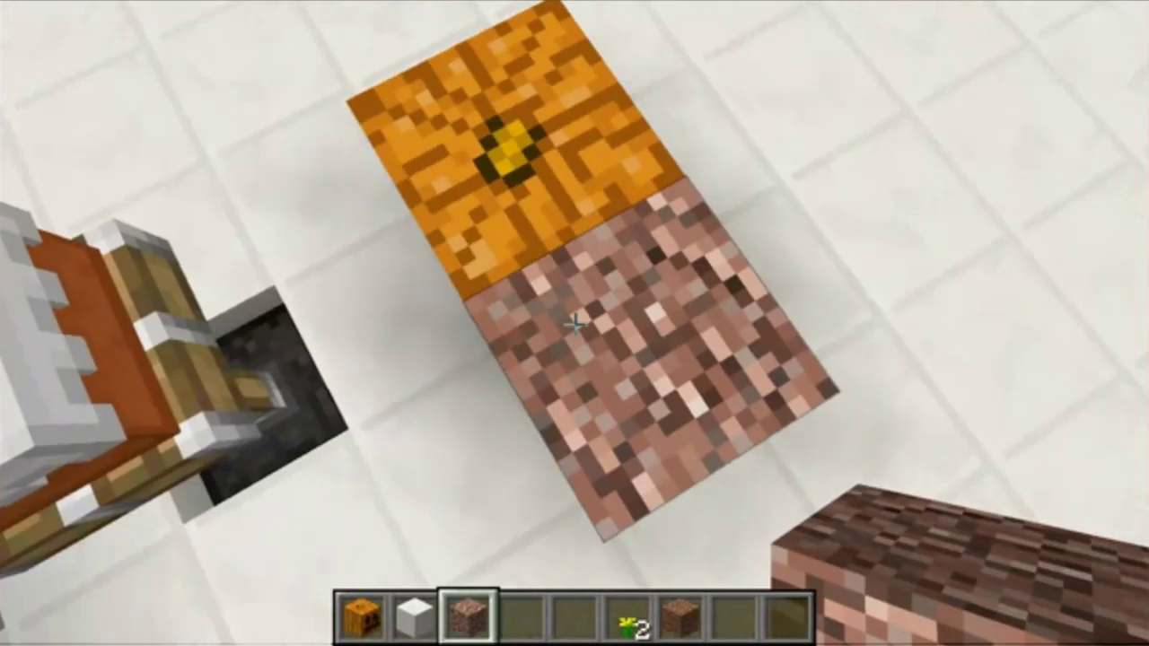
{"action": "key", "text": "F3"}
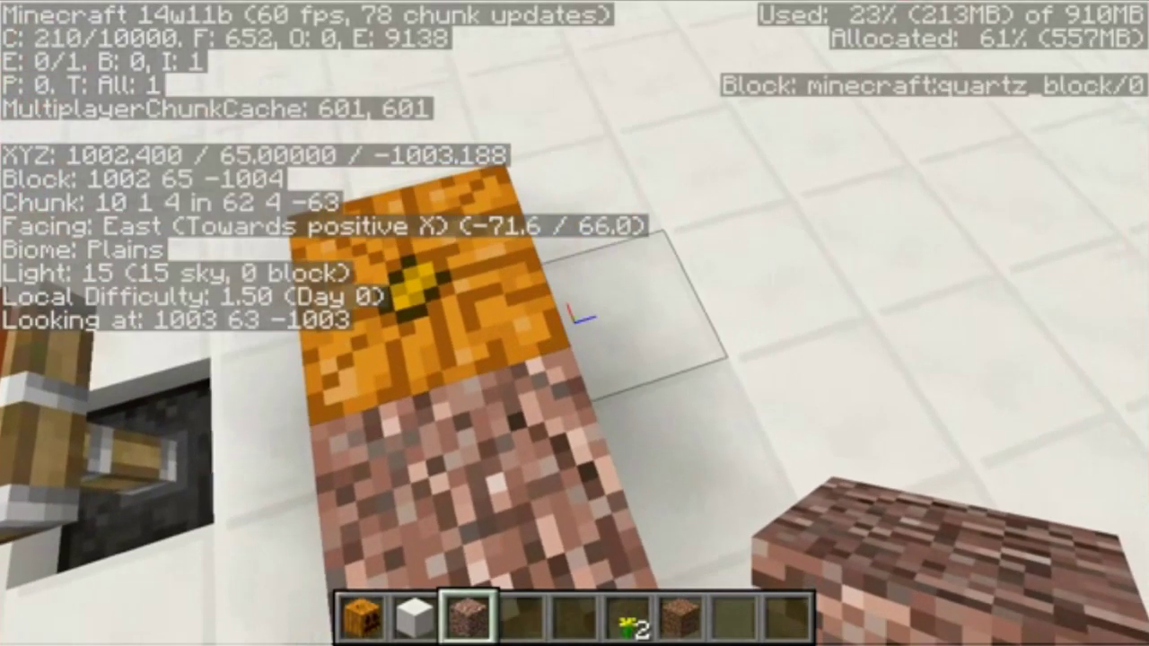
{"action": "right_click", "coordinate": [574, 323]}
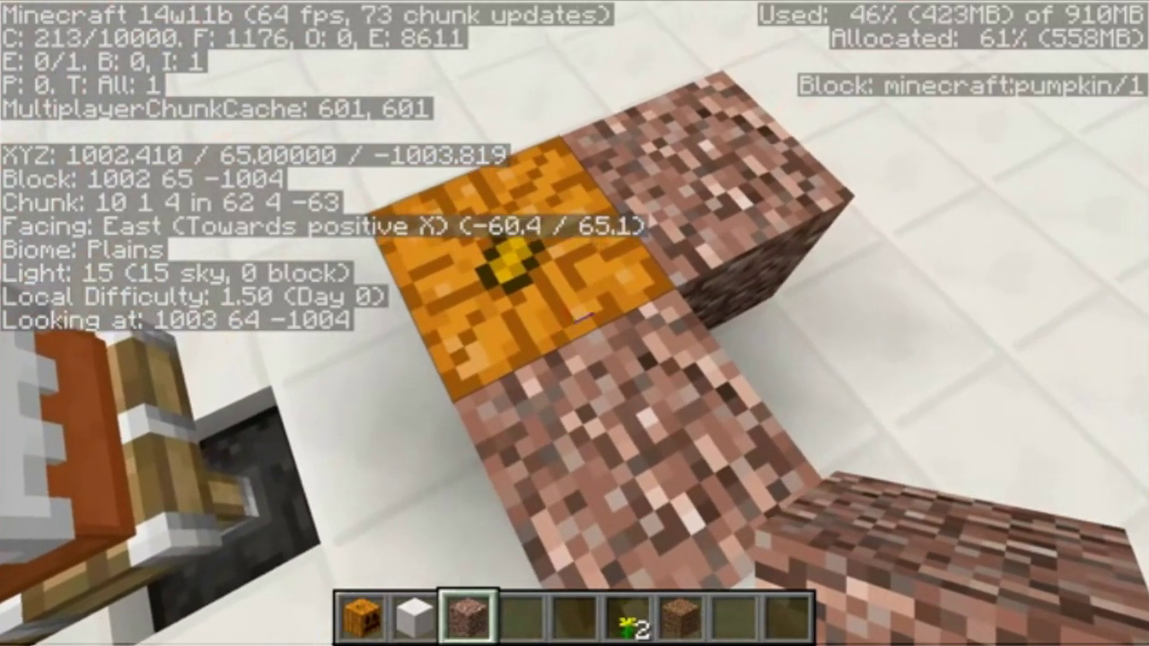
- Check the pumpkin's top against the axis lines, and set the second cube's "from" to [ 7, 0, 7 ] and "to" to [ 9, 16, 9 ]
{"action": "key", "text": "d"}
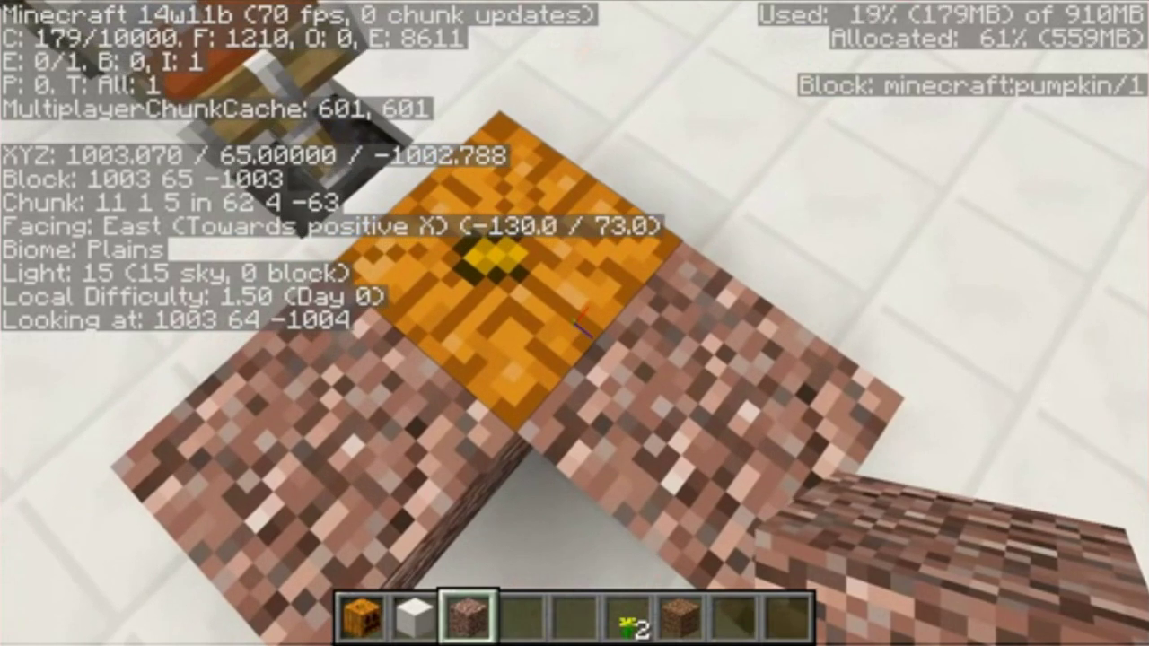
{"action": "key", "text": "a"}
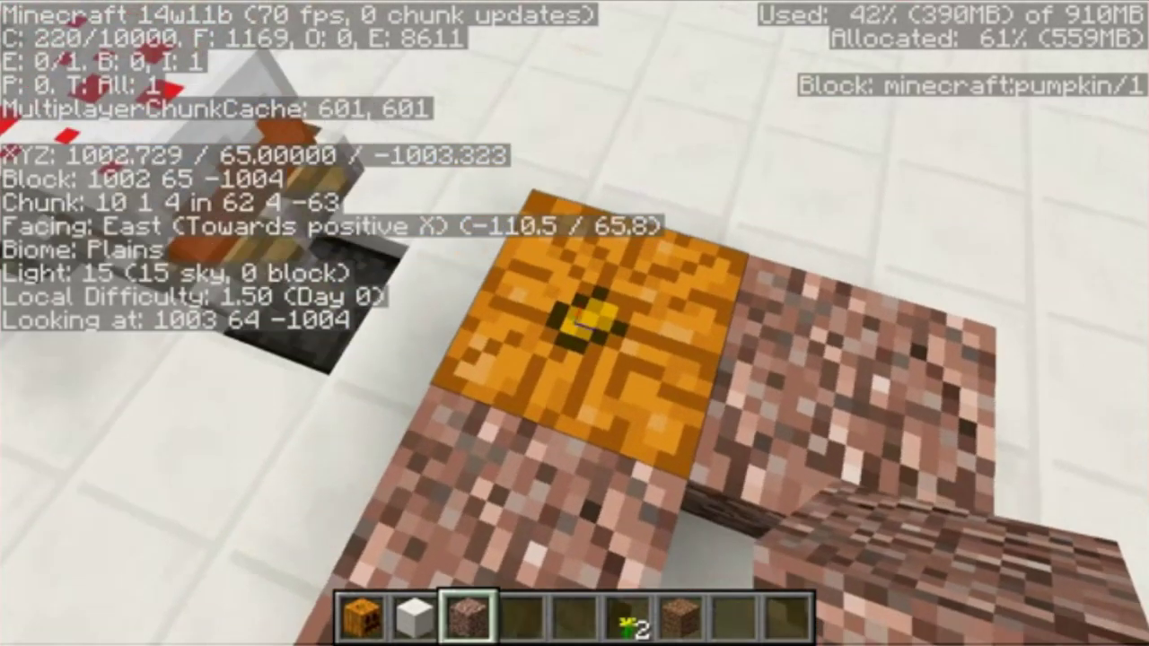
{"action": "key", "text": "w"}
{"action": "key", "text": "s"}
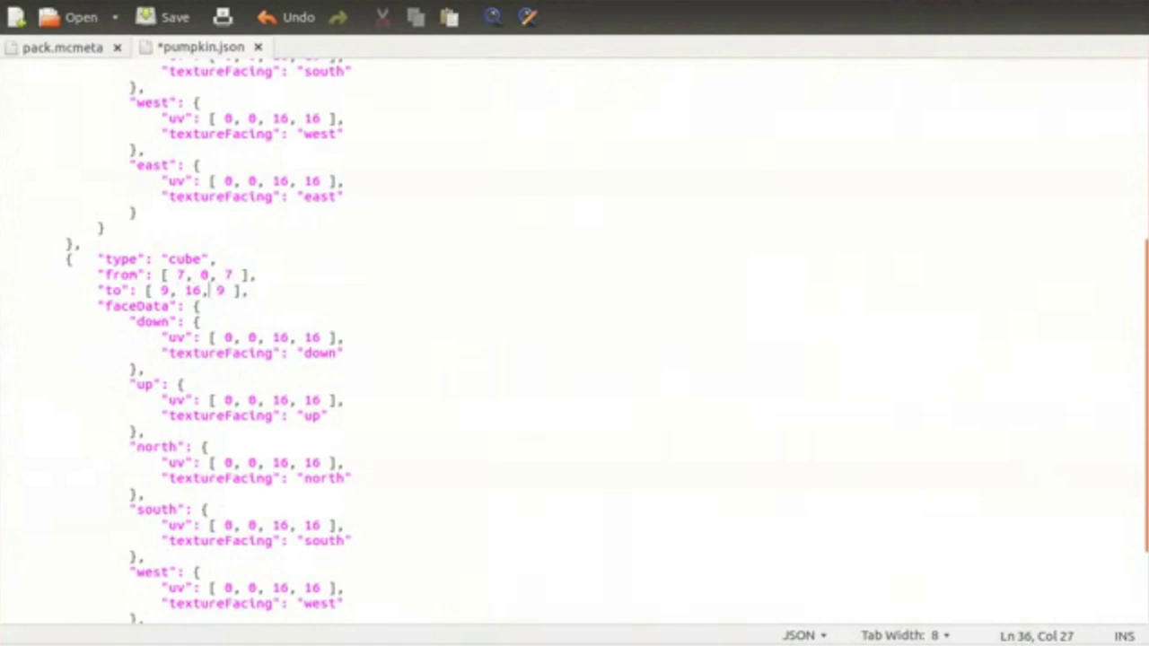
- Set the second cube's "from" to [ 7, 16, 7 ] and adjust its "to" height, save pumpkin.json and view the pumpkin in Minecraft without the debug overlay
{"action": "left_click", "coordinate": [1, 464]}
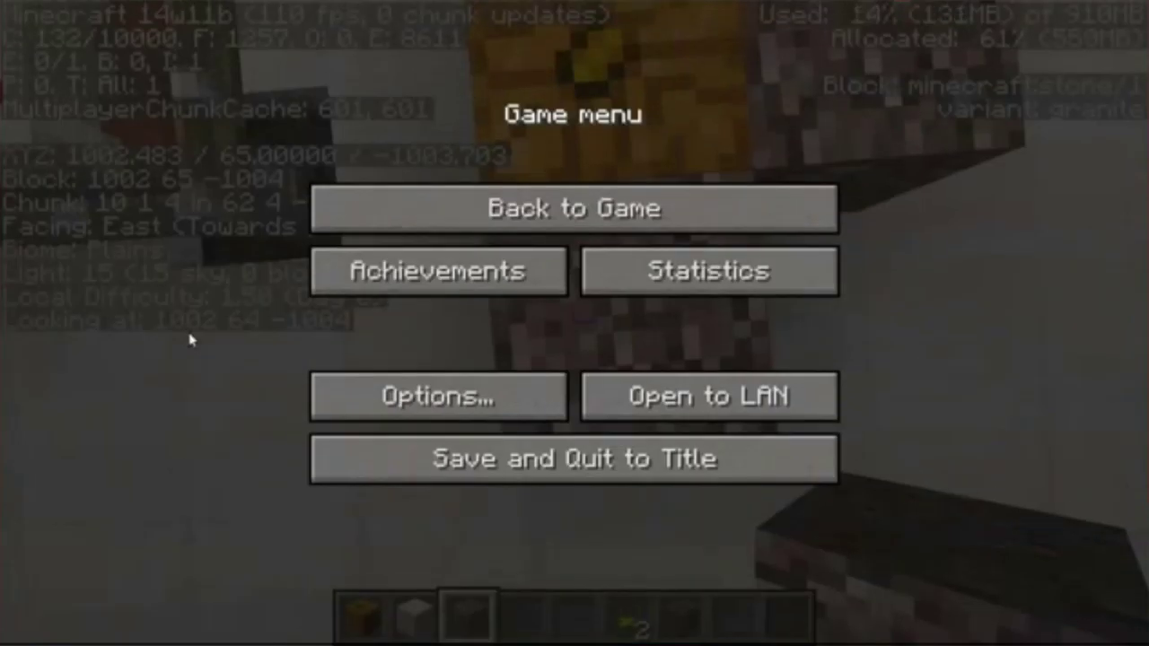
{"action": "left_click", "coordinate": [384, 210]}
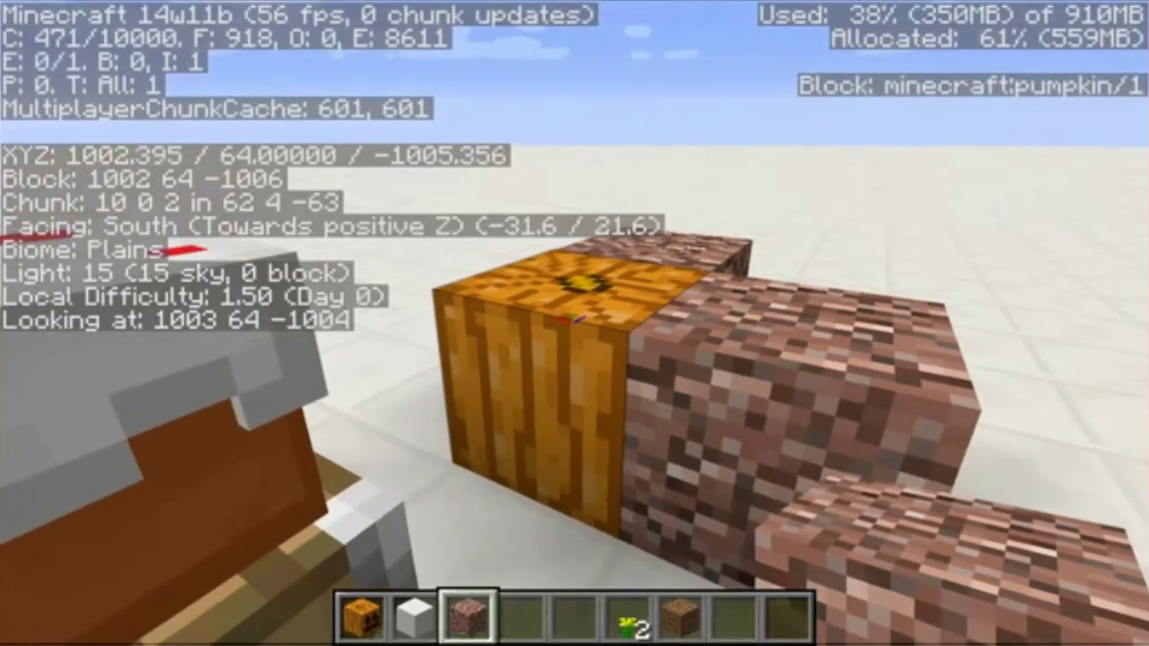
{"action": "key", "text": "w"}
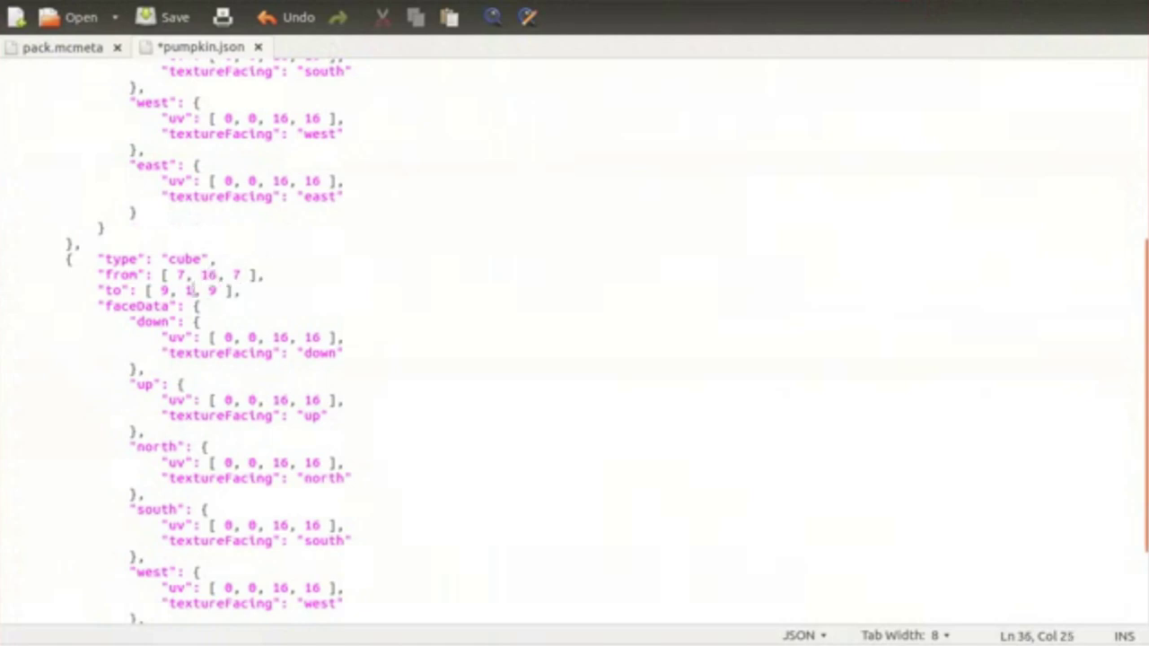
{"action": "key", "text": "ctrl+s"}
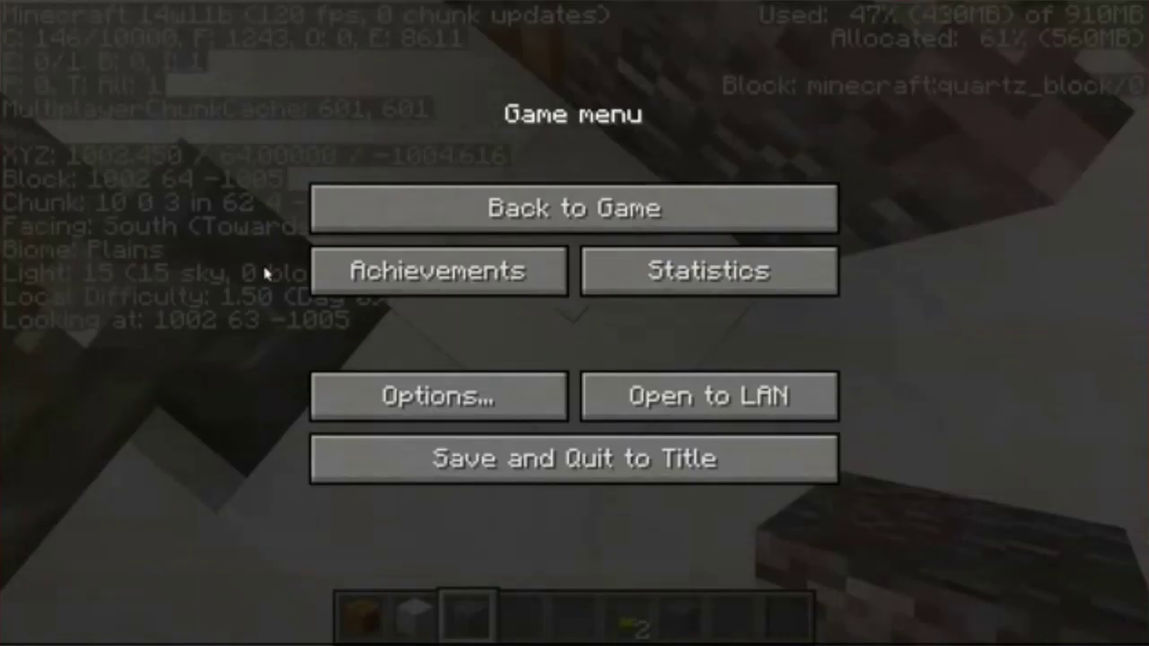
{"action": "left_click", "coordinate": [378, 222]}
{"action": "key", "text": "F3"}
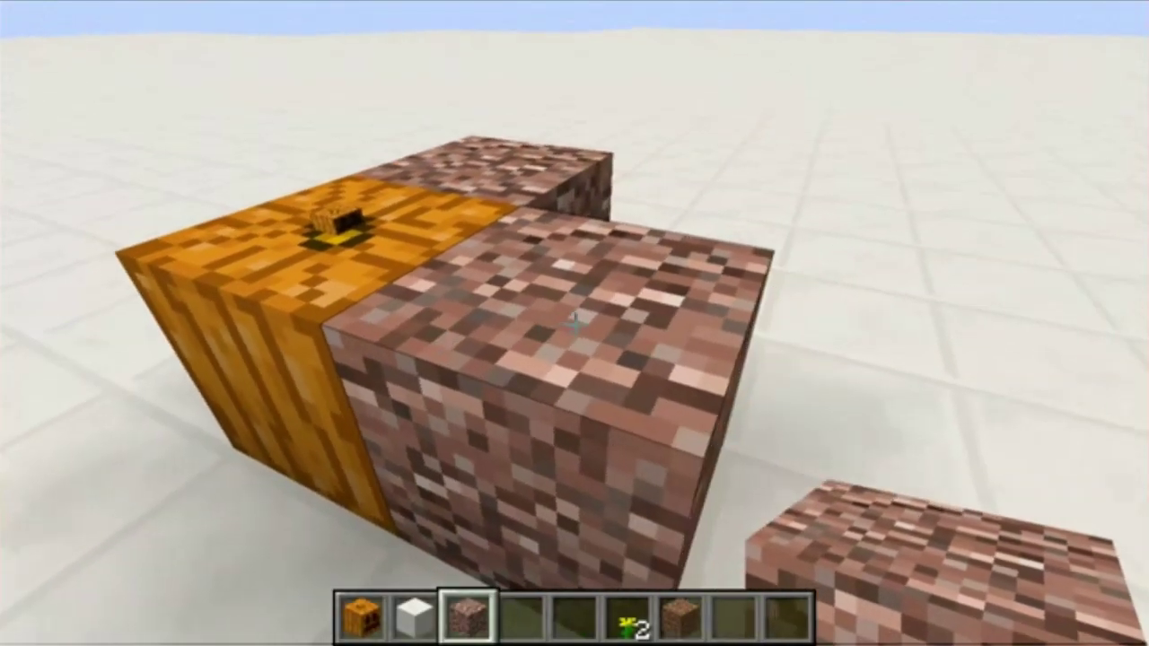
- Break the granite placed against the pumpkin, switch to GIMP and start opening an image
{"action": "left_click", "coordinate": [575, 324]}
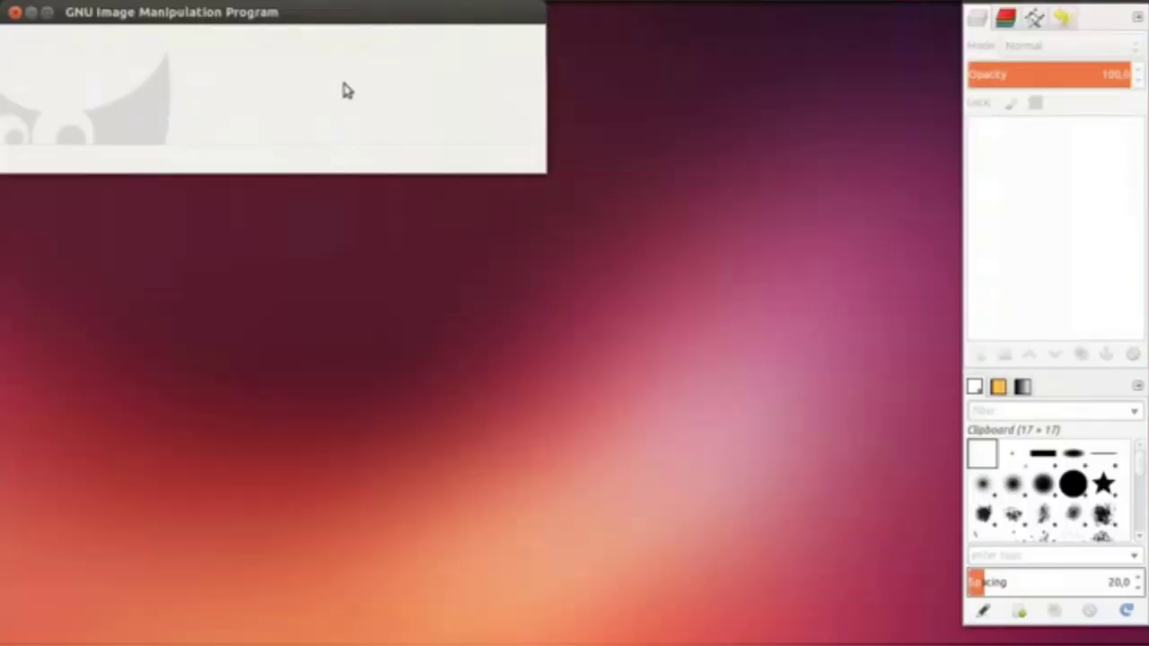
{"action": "right_click", "coordinate": [357, 86]}
{"action": "mouse_move", "coordinate": [389, 111]}
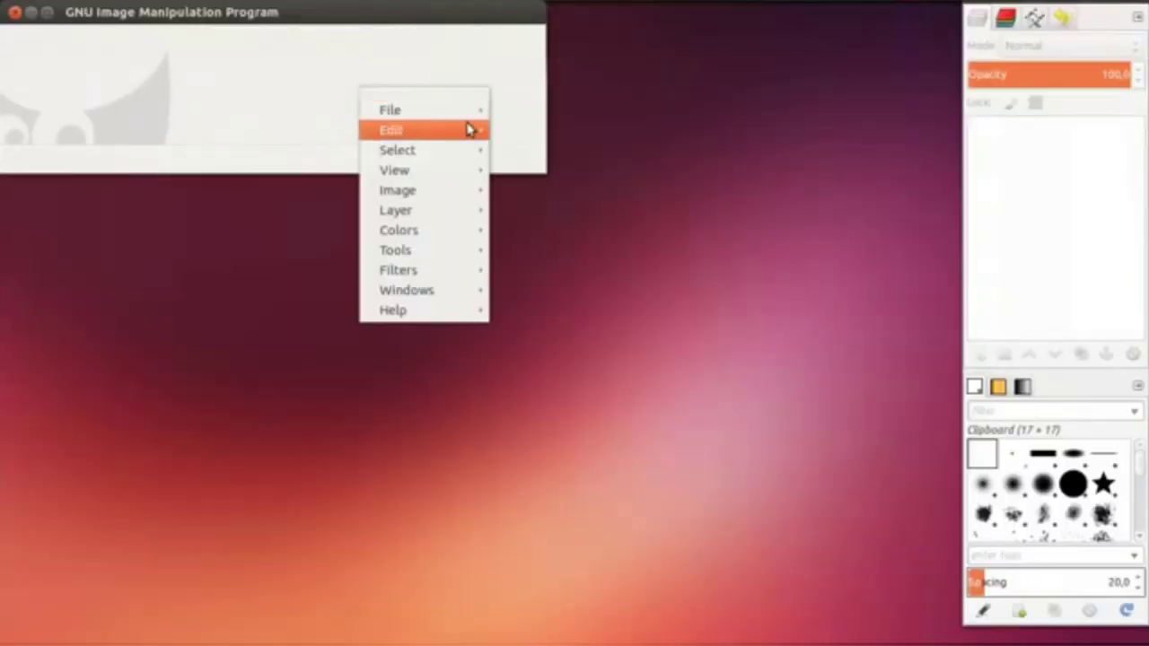
{"action": "left_click", "coordinate": [583, 161]}
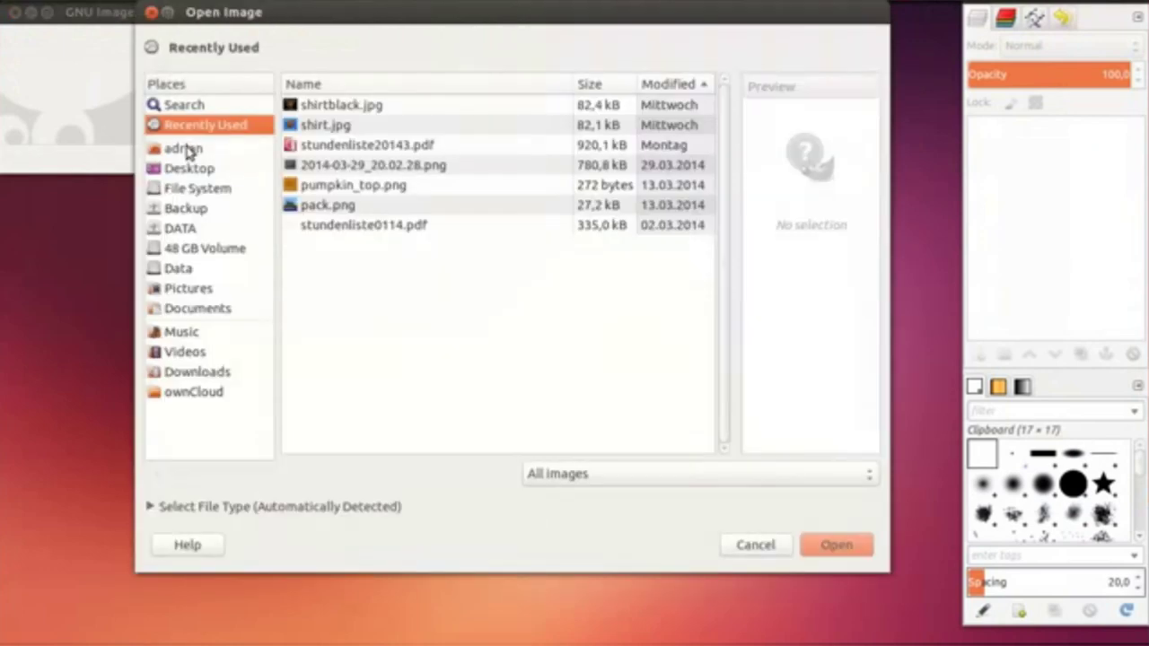
- Browse from the home folder to .minecraft/versions/14w11b/unpacked/assets/minecraft/textures/blocks
{"action": "left_click", "coordinate": [187, 147]}
{"action": "type", "text": ".minecraft"}
{"action": "key", "text": "Return"}
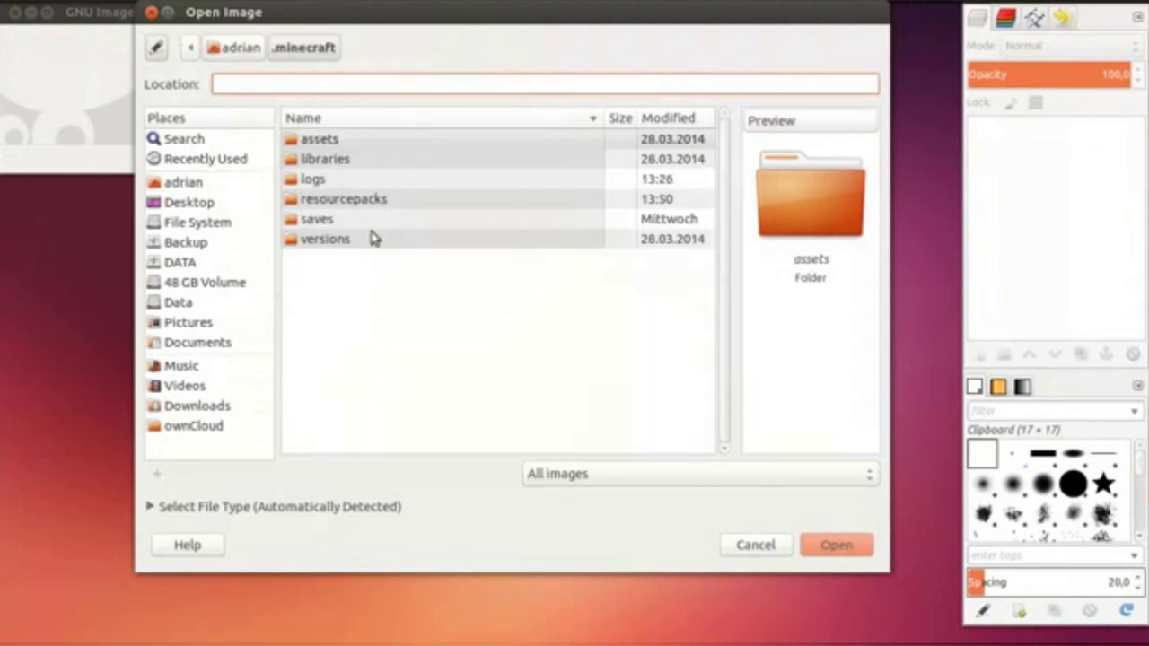
{"action": "double_click", "coordinate": [327, 243]}
{"action": "double_click", "coordinate": [327, 299]}
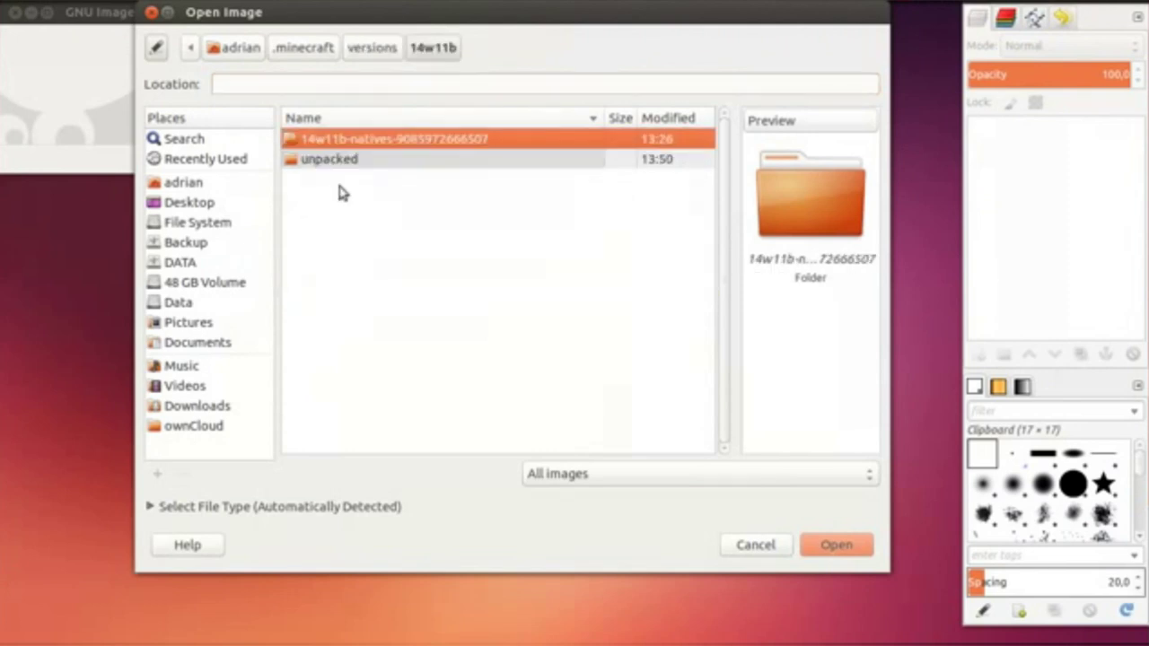
{"action": "double_click", "coordinate": [341, 160]}
{"action": "double_click", "coordinate": [341, 140]}
{"action": "double_click", "coordinate": [341, 142]}
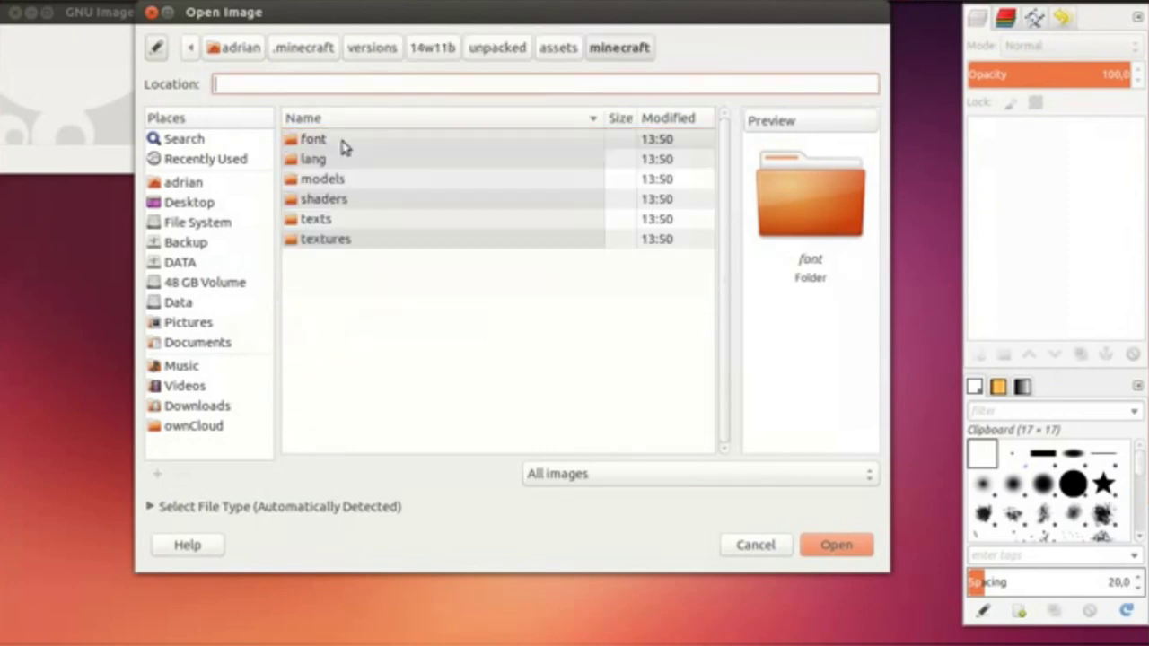
{"action": "double_click", "coordinate": [328, 238]}
{"action": "double_click", "coordinate": [355, 147]}
- Open pumpkin_top.png from the blocks texture folder
{"action": "scroll", "coordinate": [442, 241], "scroll_direction": "down", "scroll_amount": 4}
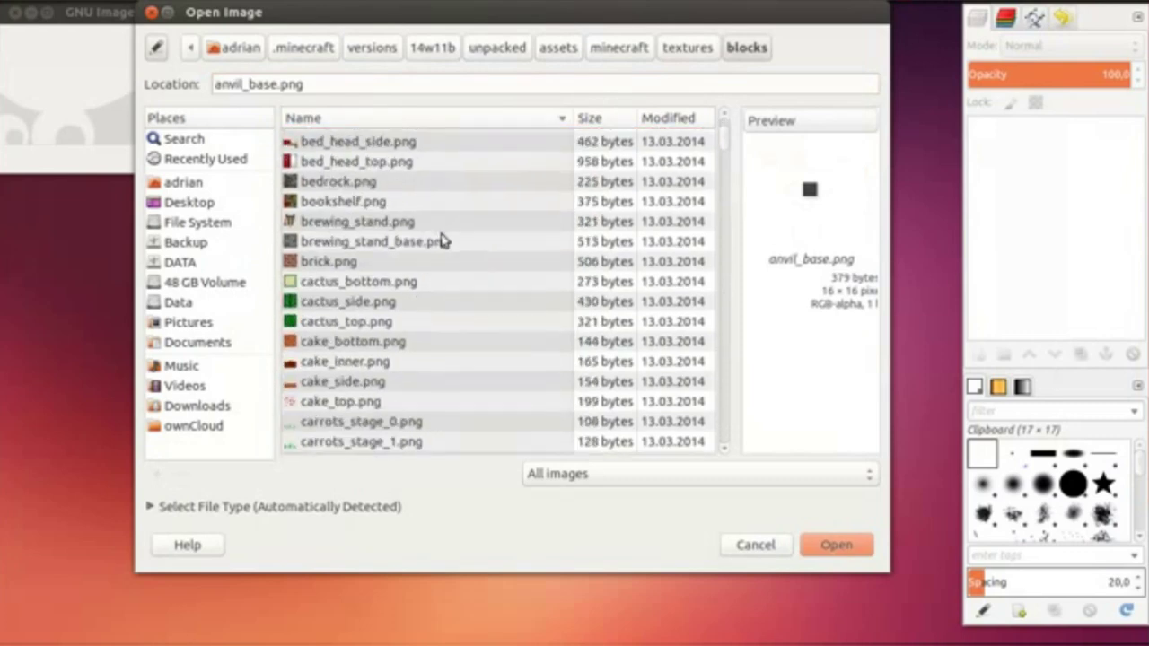
{"action": "scroll", "coordinate": [442, 241], "scroll_direction": "down", "scroll_amount": 8}
{"action": "scroll", "coordinate": [441, 239], "scroll_direction": "up", "scroll_amount": 6}
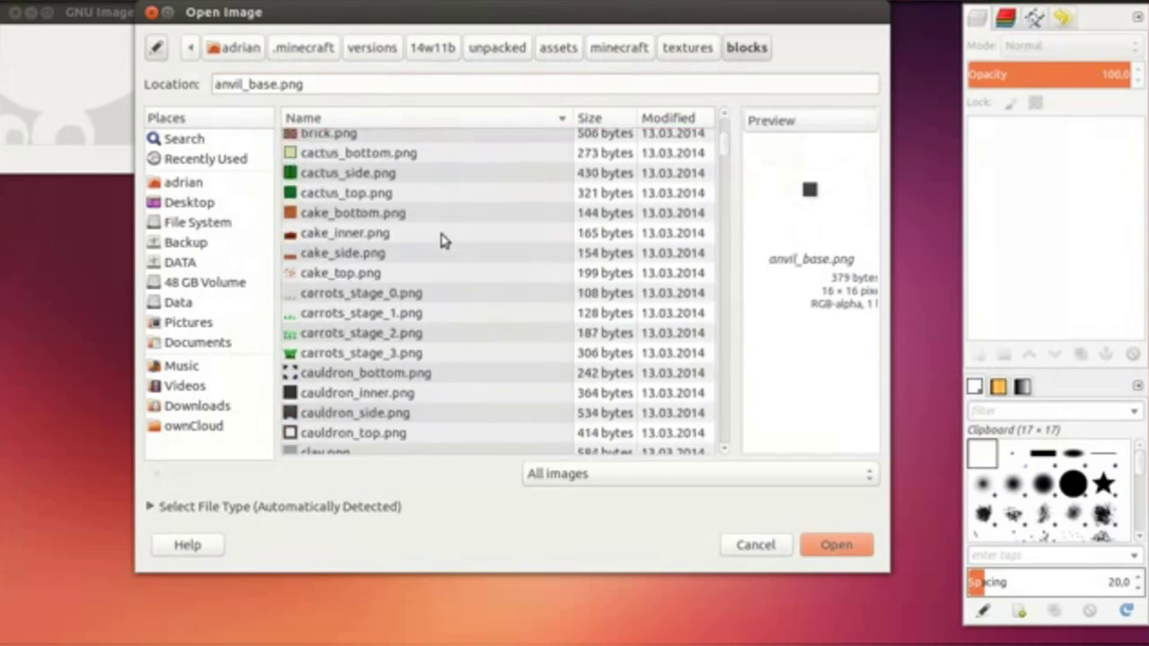
{"action": "left_click_drag", "start_coordinate": [319, 79], "coordinate": [119, 79]}
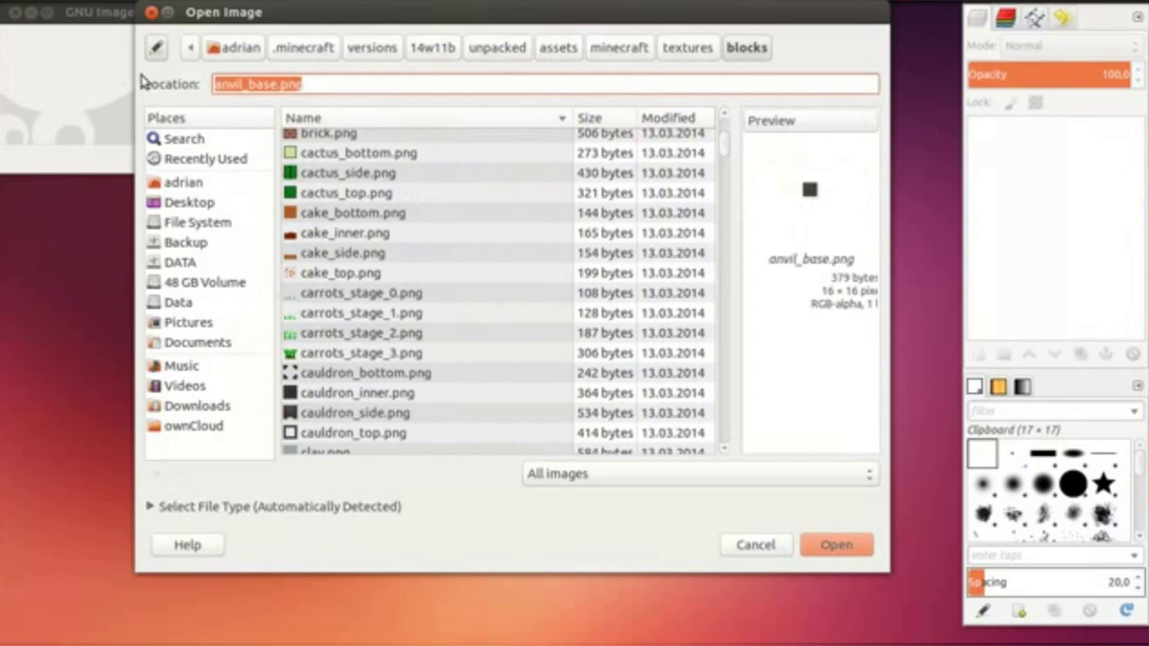
{"action": "type", "text": "pump"}
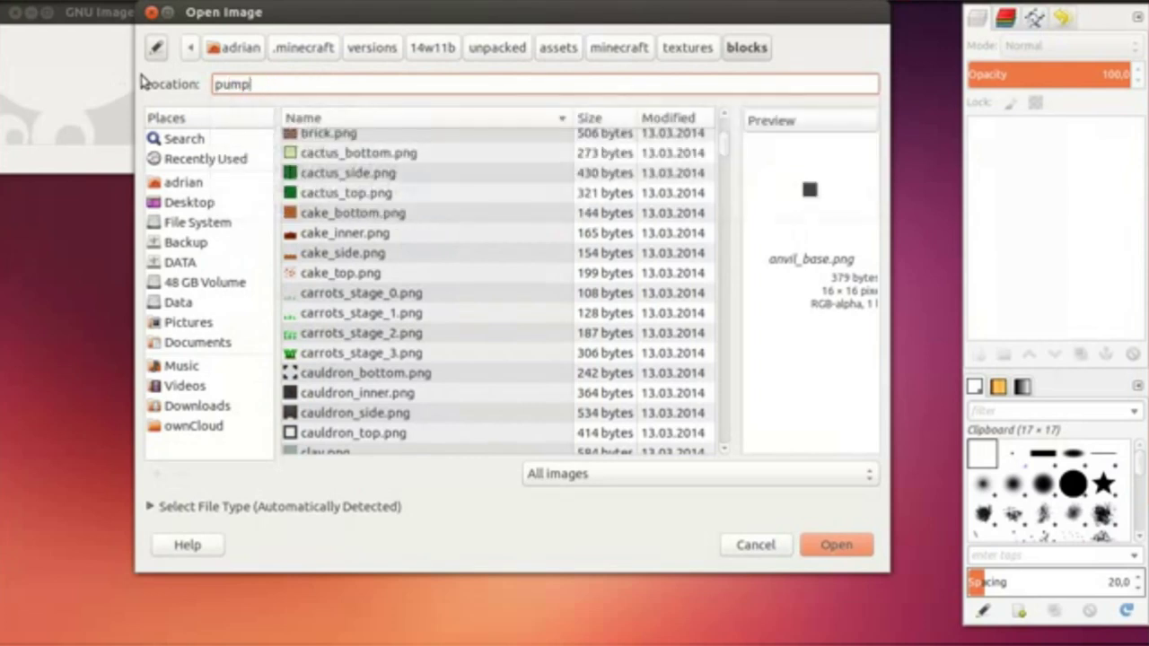
{"action": "type", "text": "ikn_top.png"}
{"action": "key", "text": "Return"}
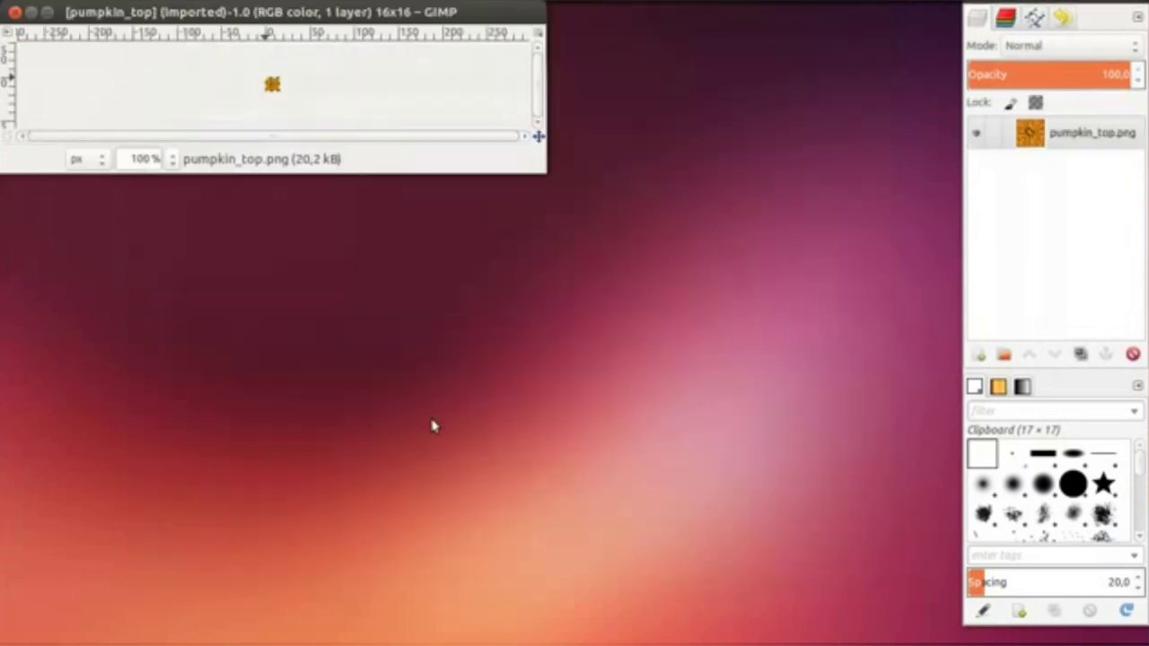
- Maximize and enlarge the pumpkin_top.png image, and compare the pixel positions of its stem with the pumpkin in Minecraft
{"action": "double_click", "coordinate": [263, 11]}
{"action": "scroll", "coordinate": [594, 339], "scroll_direction": "up", "scroll_amount": 8}
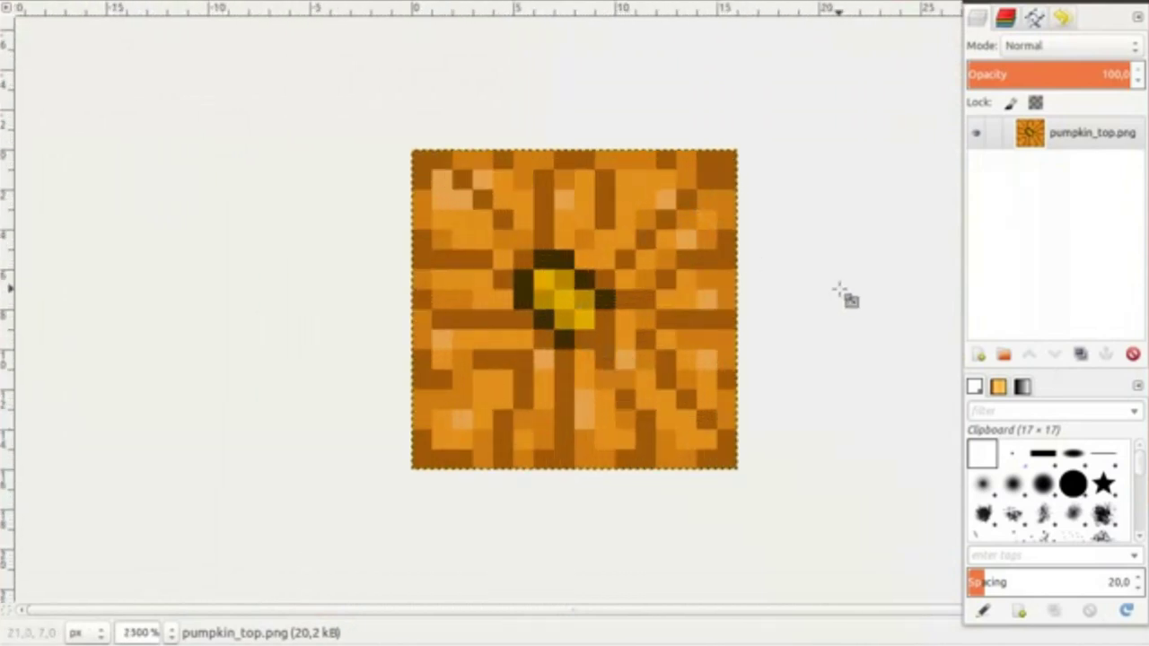
{"action": "left_click_drag", "start_coordinate": [844, 296], "coordinate": [798, 272]}
{"action": "scroll", "coordinate": [798, 272], "scroll_direction": "up", "scroll_amount": 1}
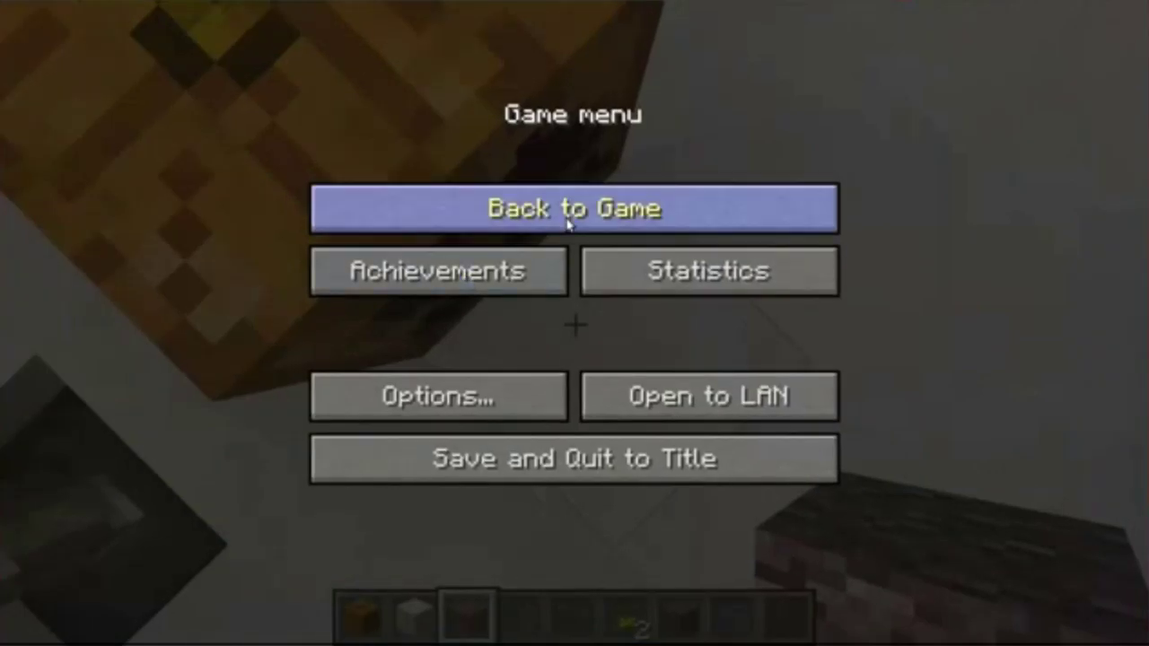
{"action": "left_click", "coordinate": [567, 223]}
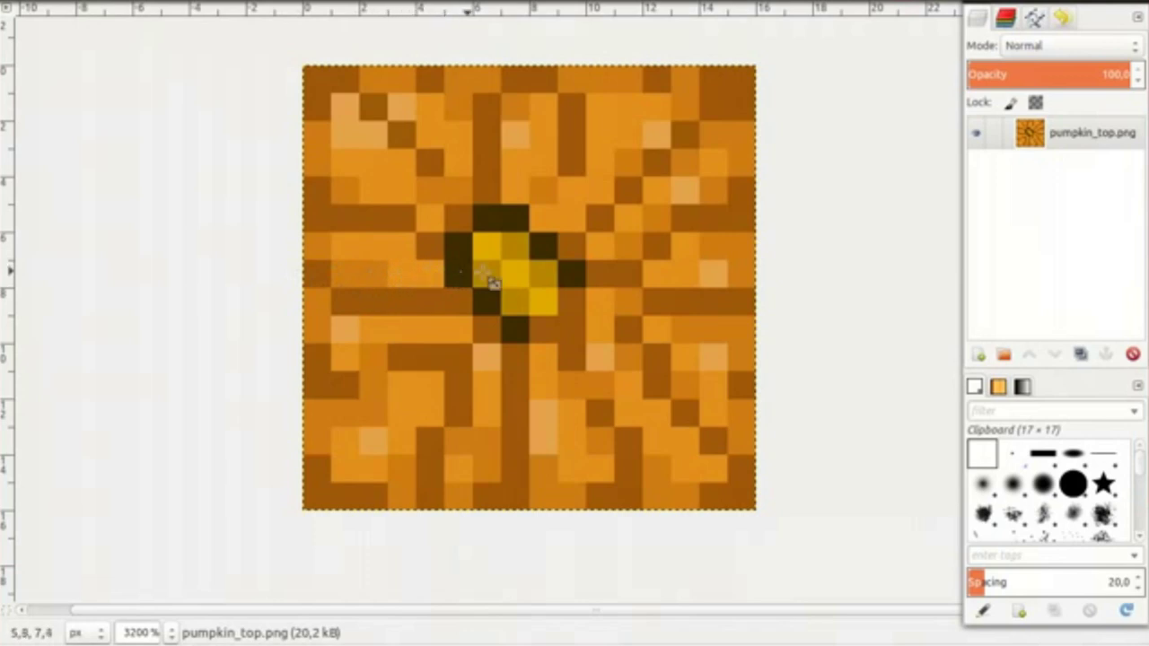
{"action": "left_click", "coordinate": [536, 278]}
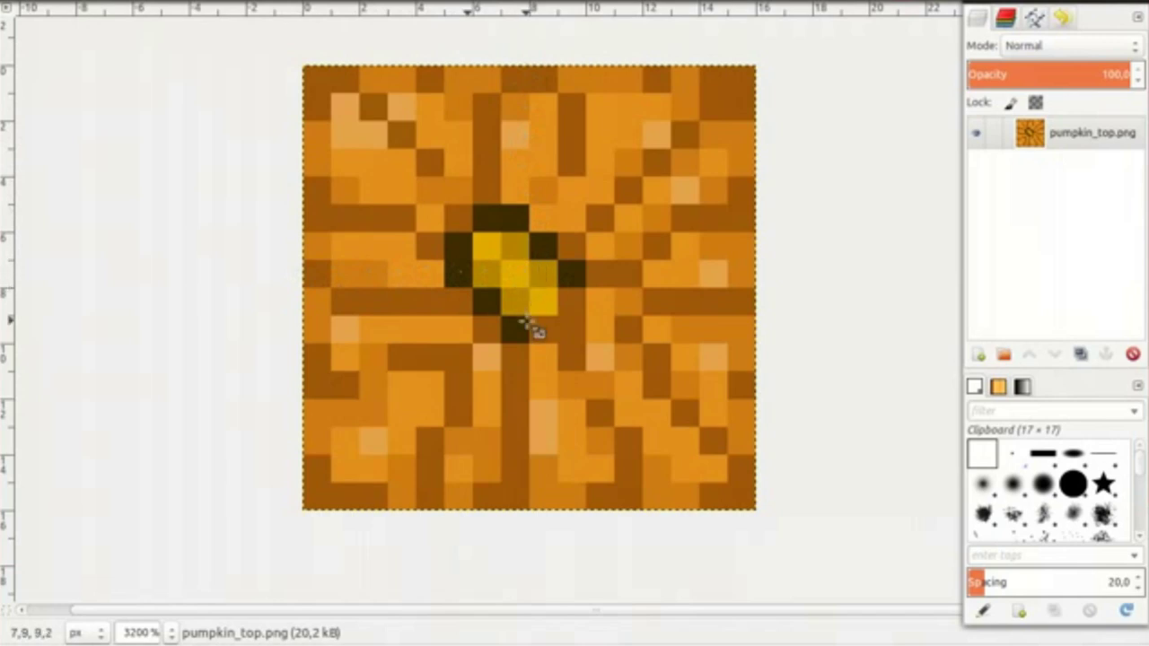
- In pumpkin.json, set the second cube's "up" face uv to [ 7, 7, 9, 9 ] and save the file
{"action": "key", "text": "ctrl+alt+Left"}
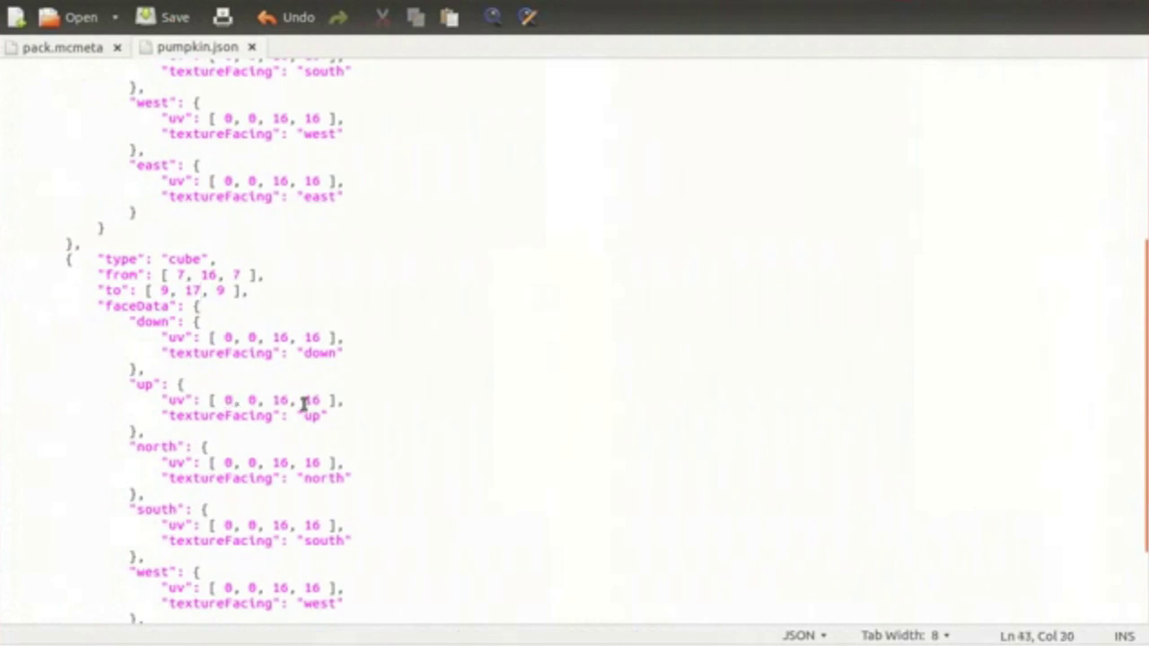
{"action": "key", "text": "BackSpace"}
{"action": "type", "text": "7"}
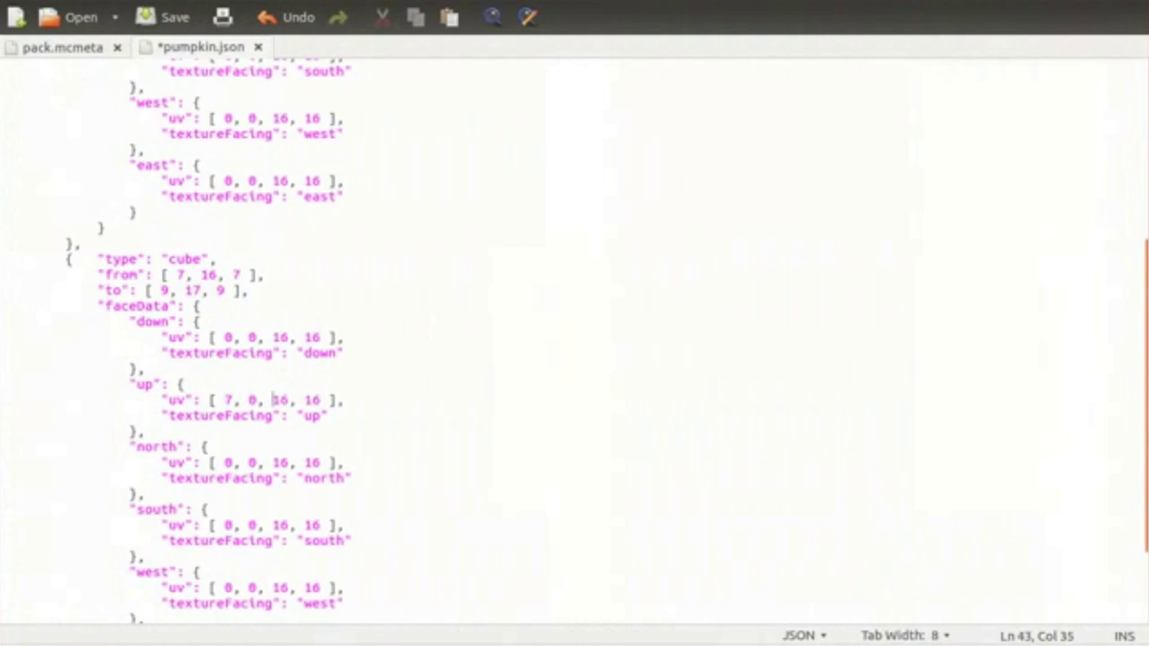
{"action": "key", "text": "Delete"}
{"action": "key", "text": "Delete"}
{"action": "type", "text": "7"}
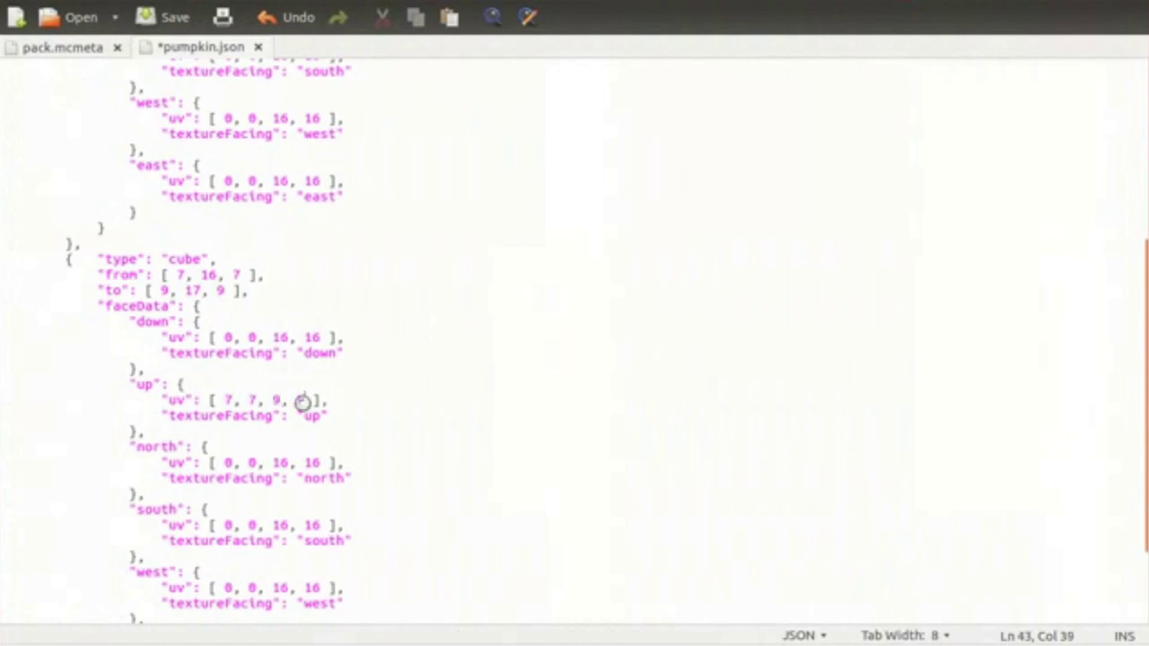
{"action": "key", "text": "ctrl+s"}
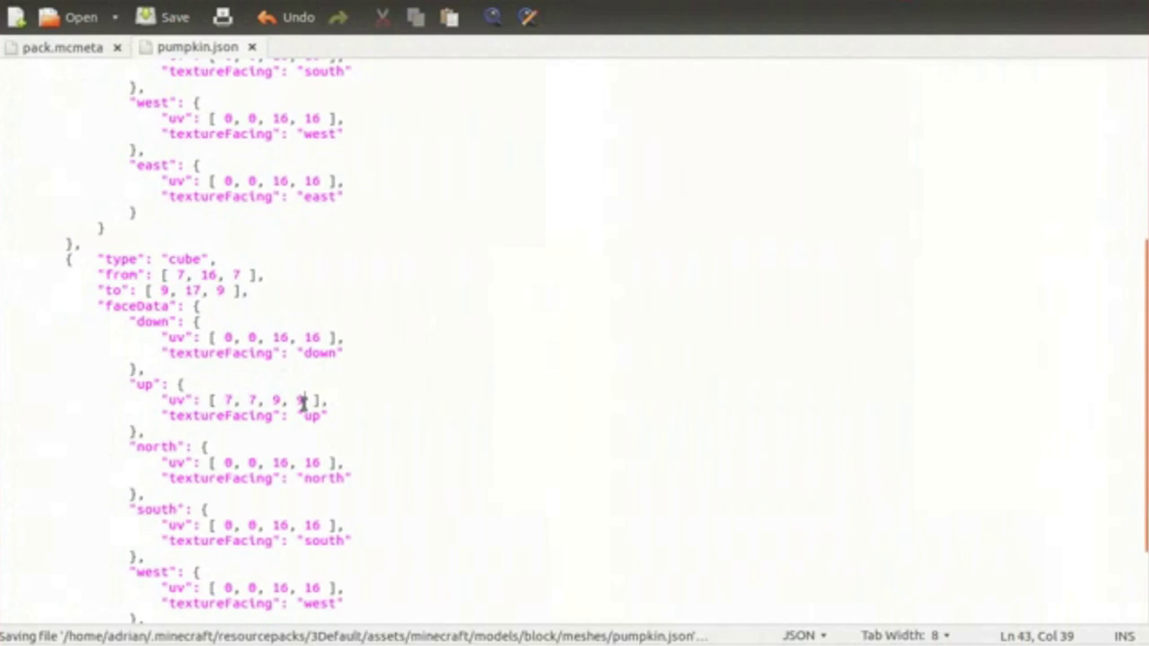
- Switch to Minecraft, show the debug overlay and examine the texture on top of the stem cube
{"action": "key", "text": "alt+Tab"}
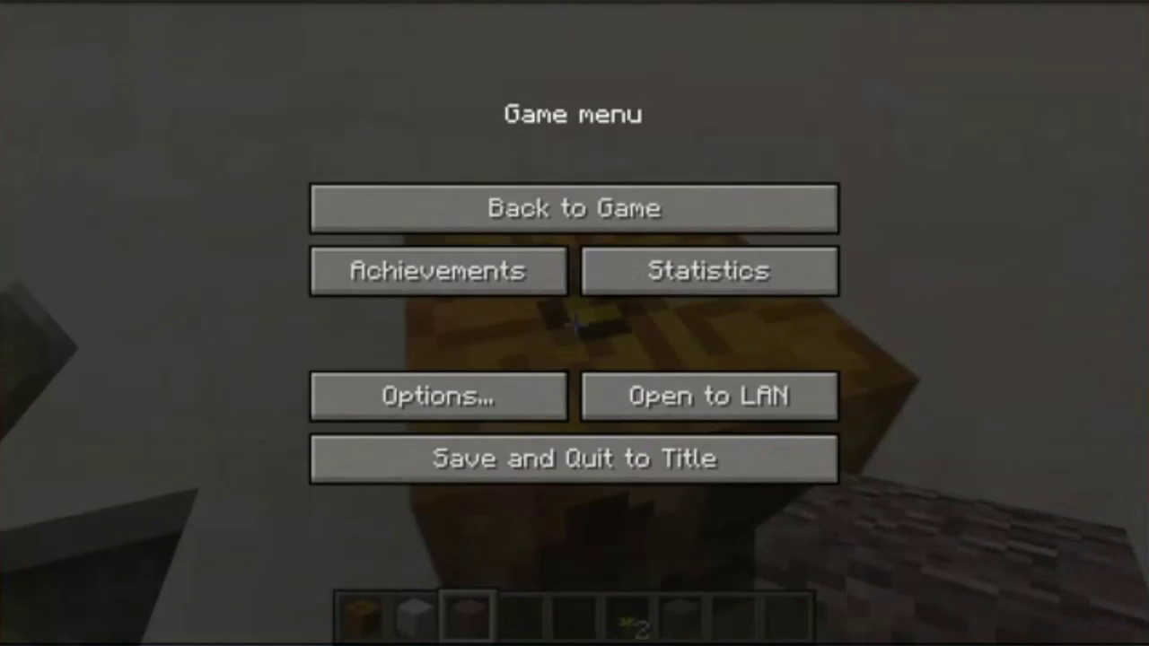
{"action": "key", "text": "Escape"}
{"action": "key", "text": "F3"}
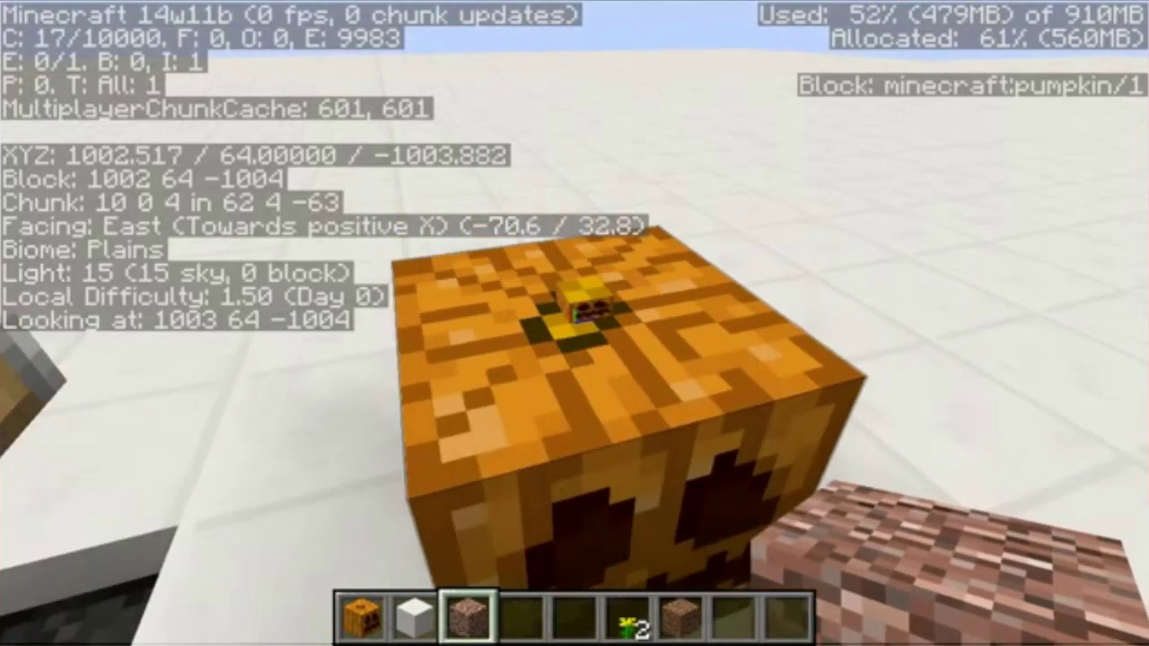
{"action": "key", "text": "space"}
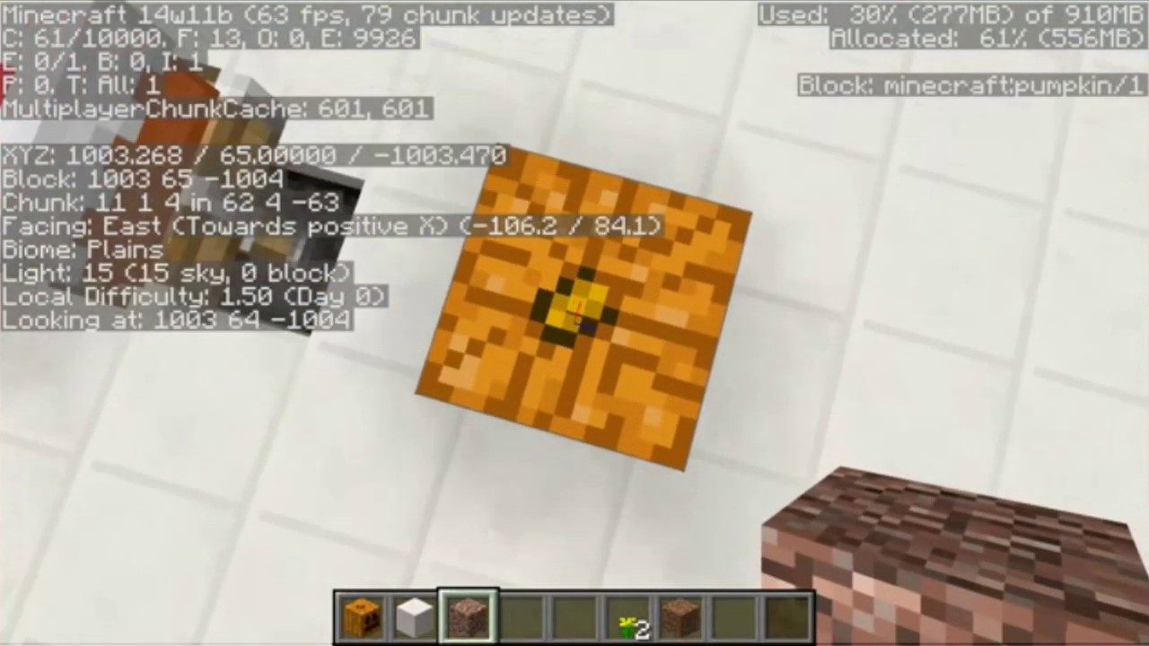
{"action": "key", "text": "s"}
{"action": "key", "text": "w"}
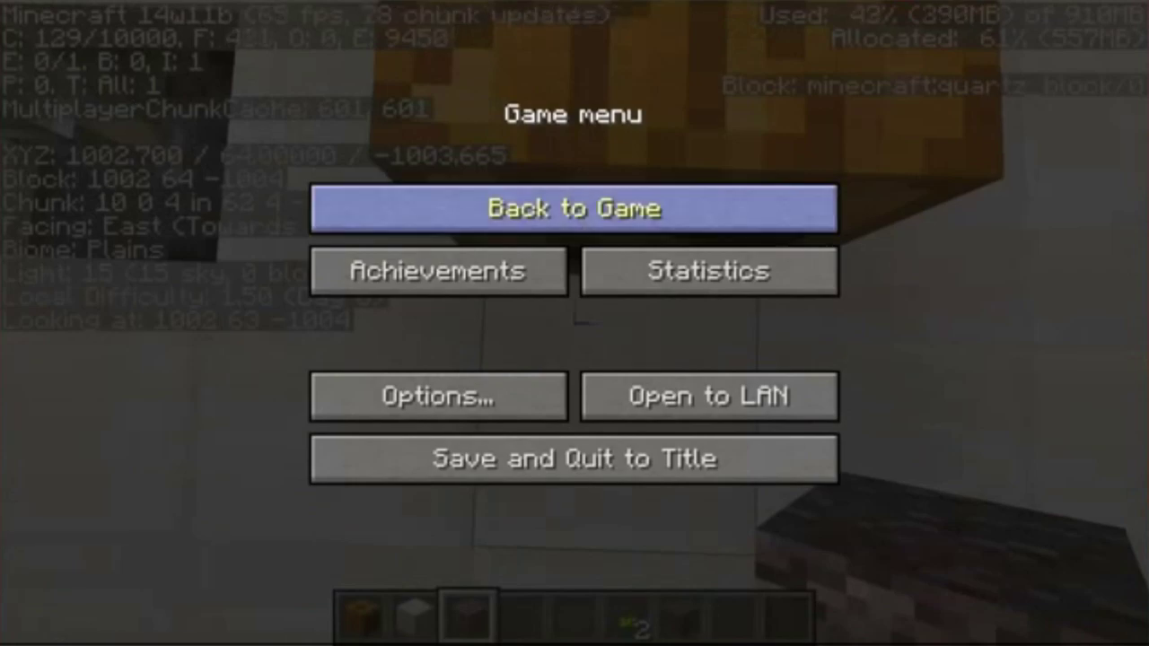
- Stand on the pumpkin facing north and check the orientation of its top texture and stem against the axis lines
{"action": "left_click", "coordinate": [575, 209]}
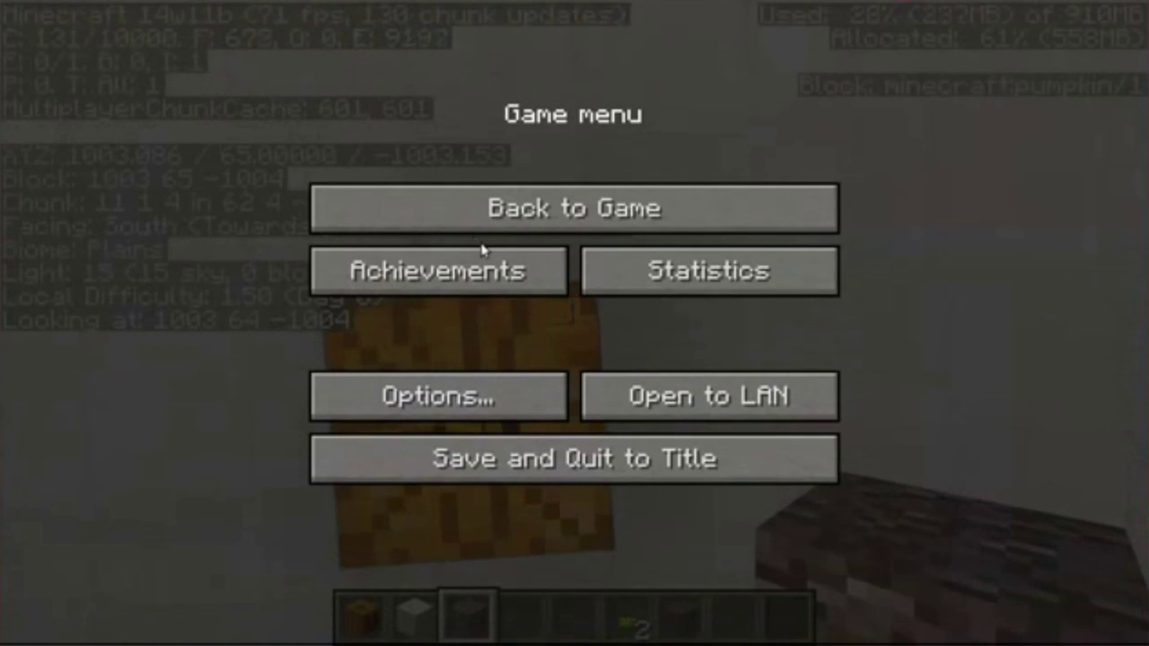
{"action": "left_click", "coordinate": [574, 205]}
{"action": "key", "text": "s"}
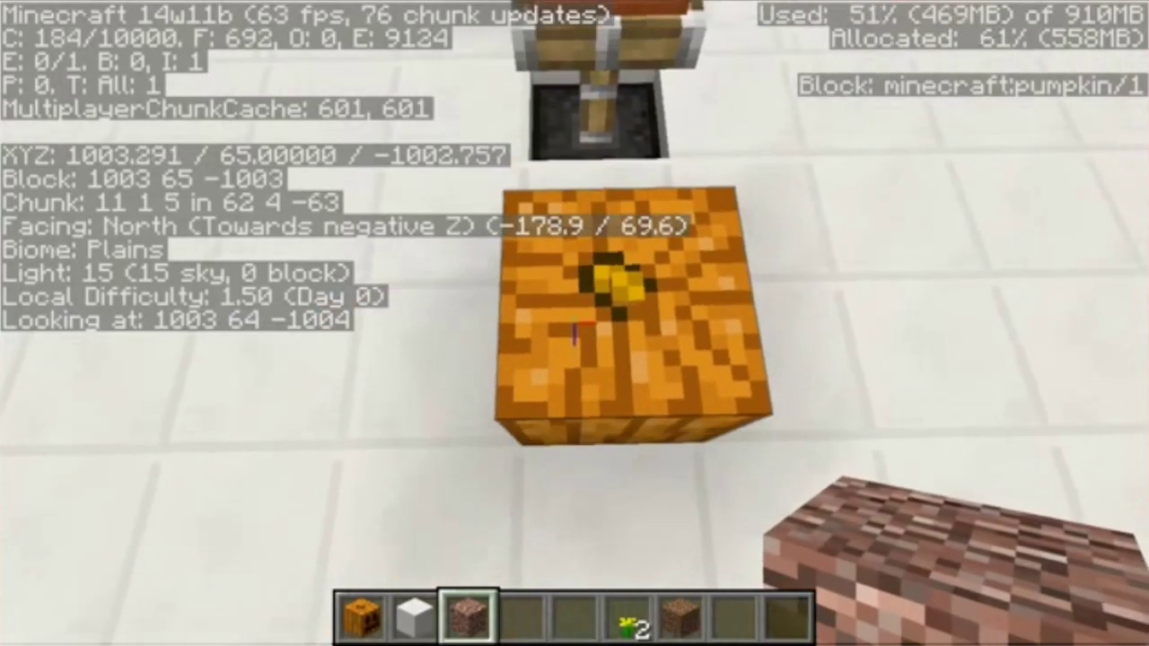
{"action": "key", "text": "w"}
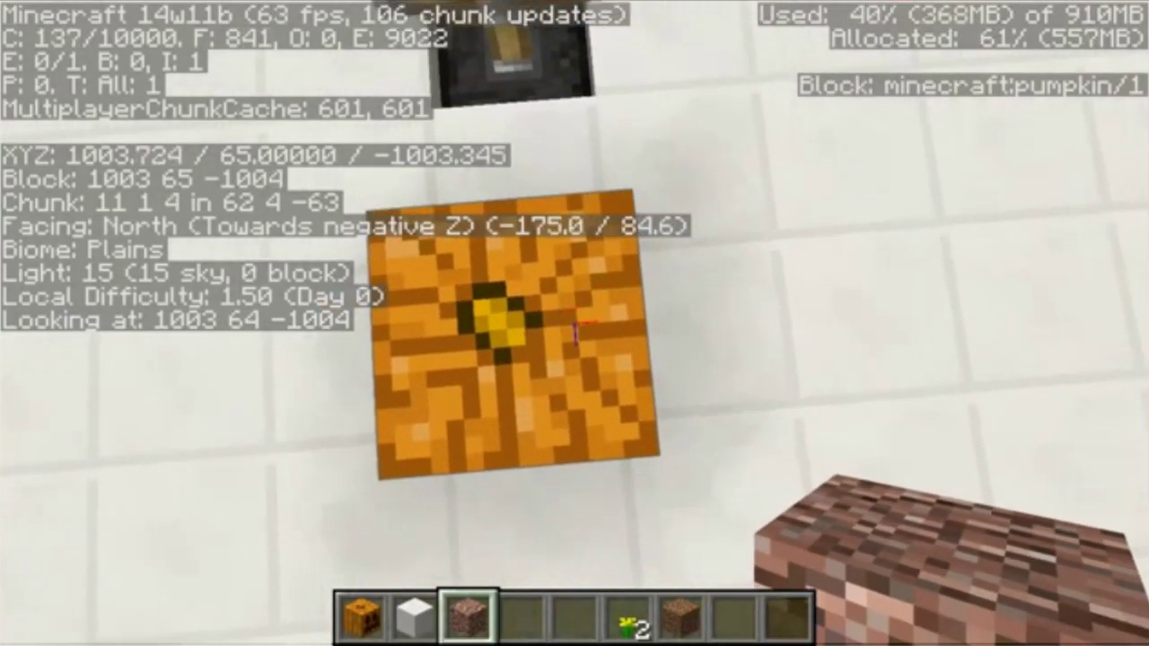
{"action": "key", "text": "s"}
{"action": "key", "text": "w"}
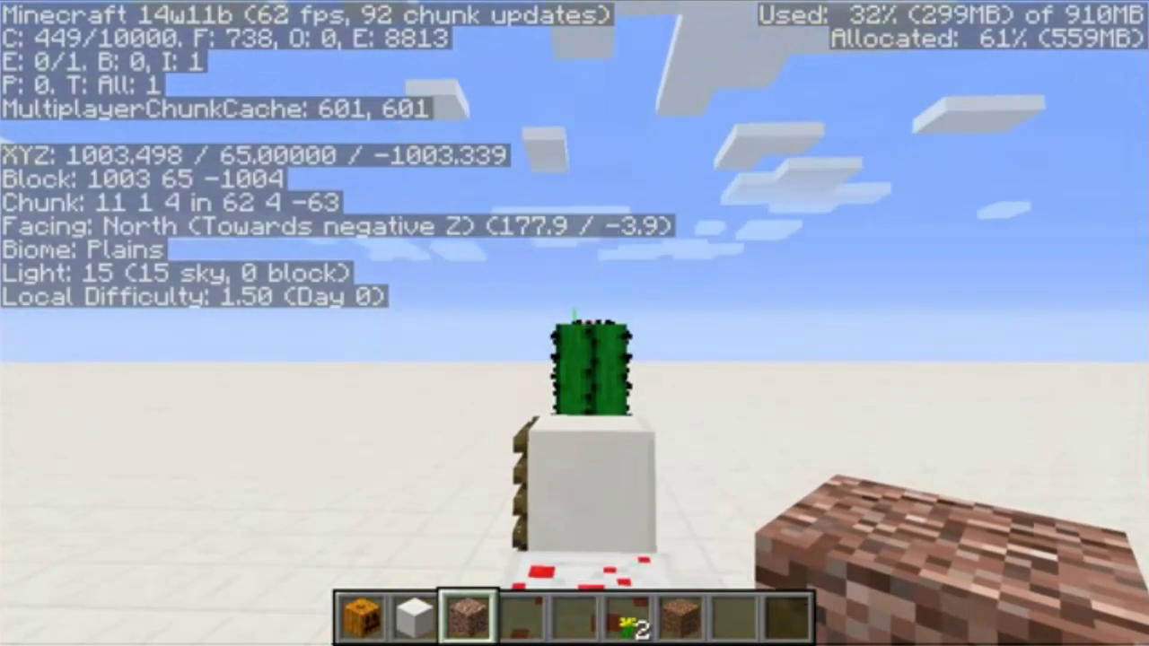
{"action": "key", "text": "w"}
{"action": "key", "text": "s"}
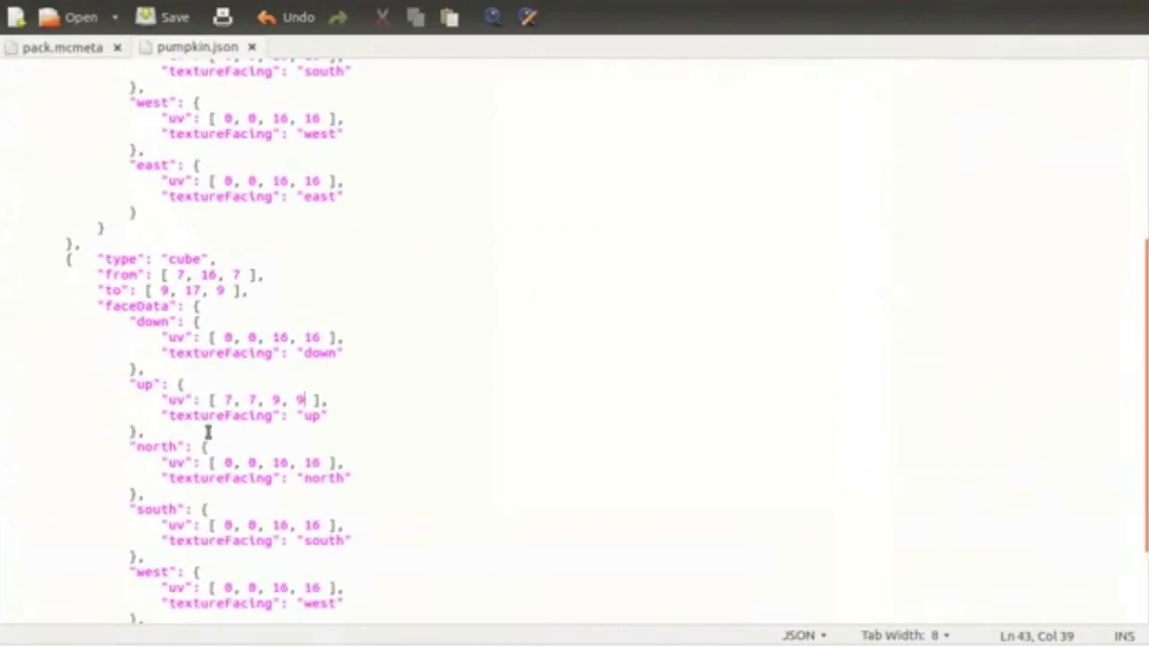
- Set the second cube's "north" face uv to [ 7, 7, 9, 8 ], save pumpkin.json and view the pumpkin in Minecraft without the debug overlay
{"action": "key", "text": "Delete"}
{"action": "type", "text": "7"}
{"action": "left_click", "coordinate": [272, 462]}
{"action": "key", "text": "Delete"}
{"action": "key", "text": "Left"}
{"action": "key", "text": "Left"}
{"action": "key", "text": "BackSpace"}
{"action": "type", "text": "7"}
{"action": "key", "text": "Right"}
{"action": "key", "text": "Right"}
{"action": "key", "text": "Right"}
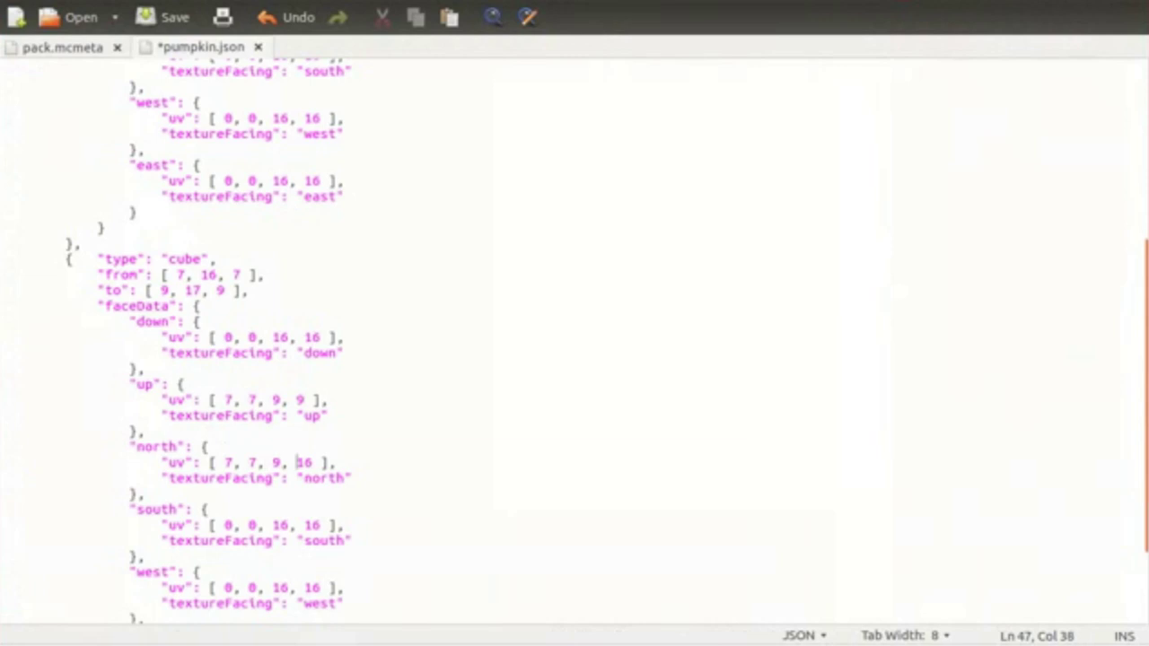
{"action": "key", "text": "ctrl+s"}
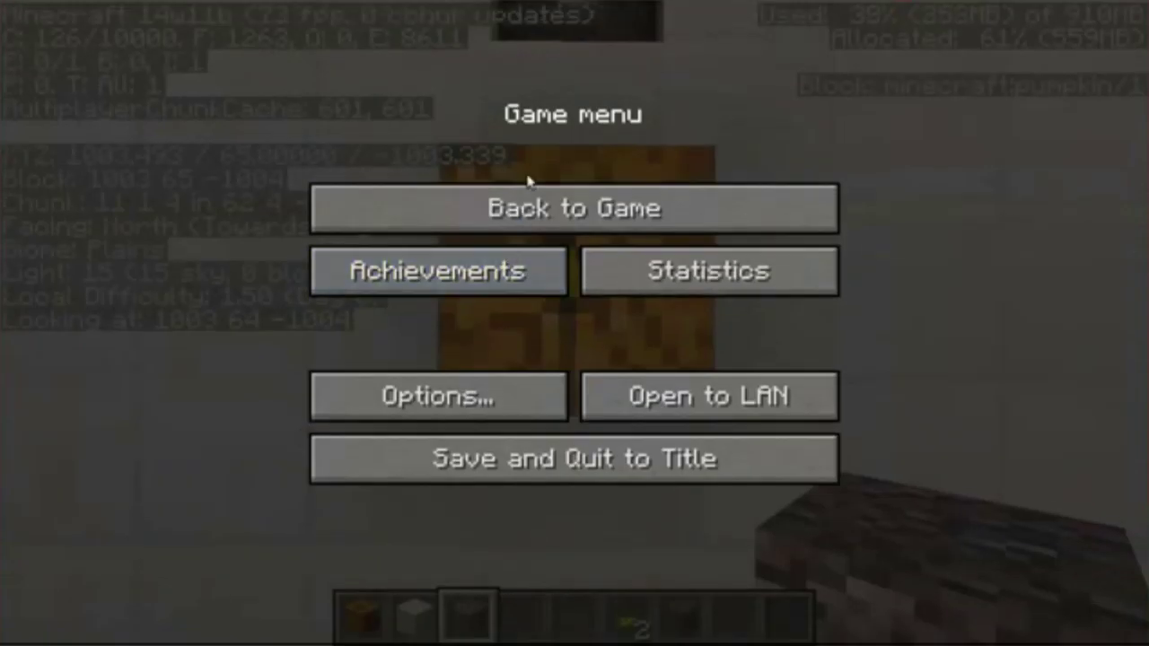
{"action": "left_click", "coordinate": [530, 192]}
{"action": "key", "text": "F3"}
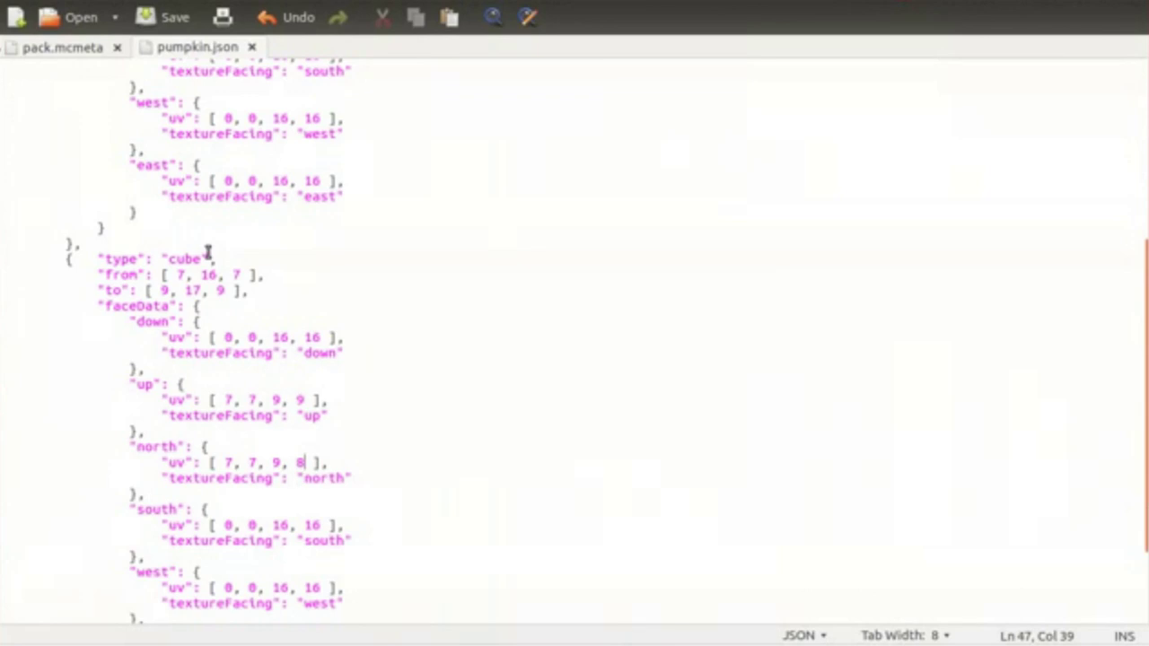
- Set the "textureFacing" of the second cube's "north" face to "up" in pumpkin.json
{"action": "double_click", "coordinate": [333, 476]}
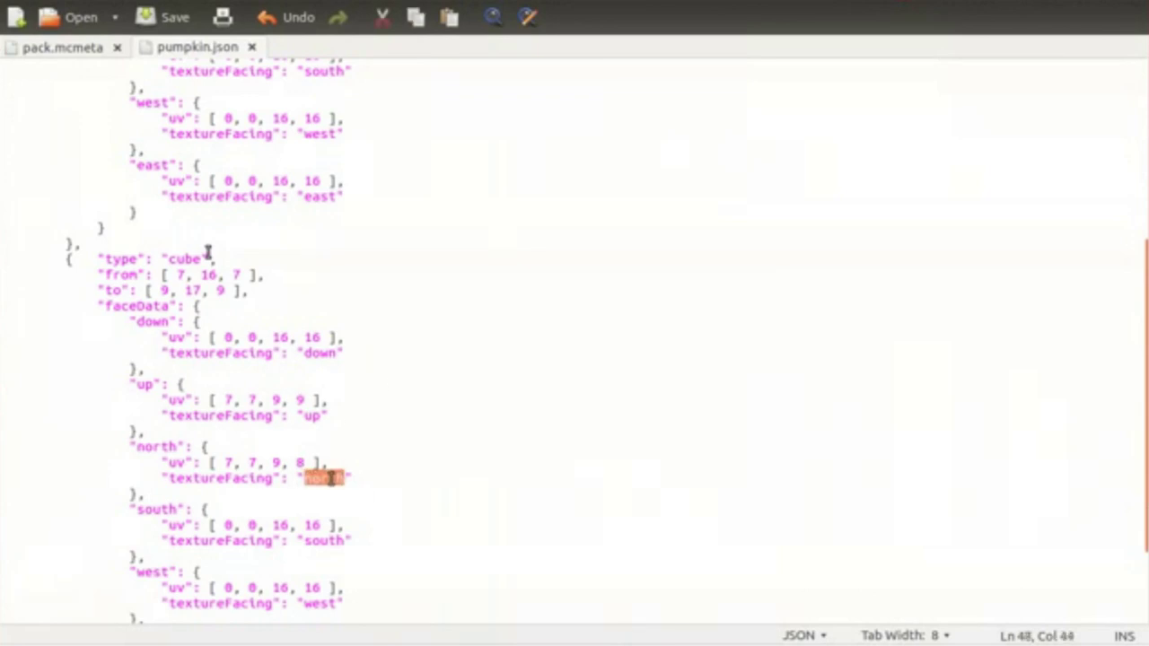
{"action": "type", "text": "up"}
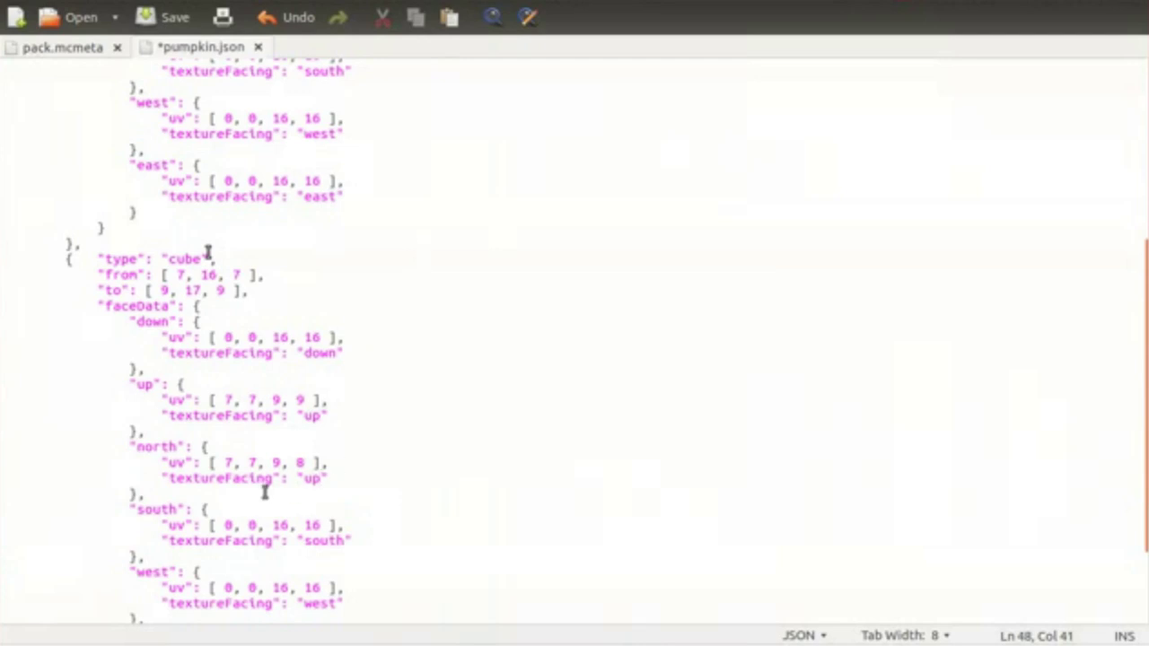
{"action": "left_click_drag", "start_coordinate": [139, 441], "coordinate": [178, 445]}
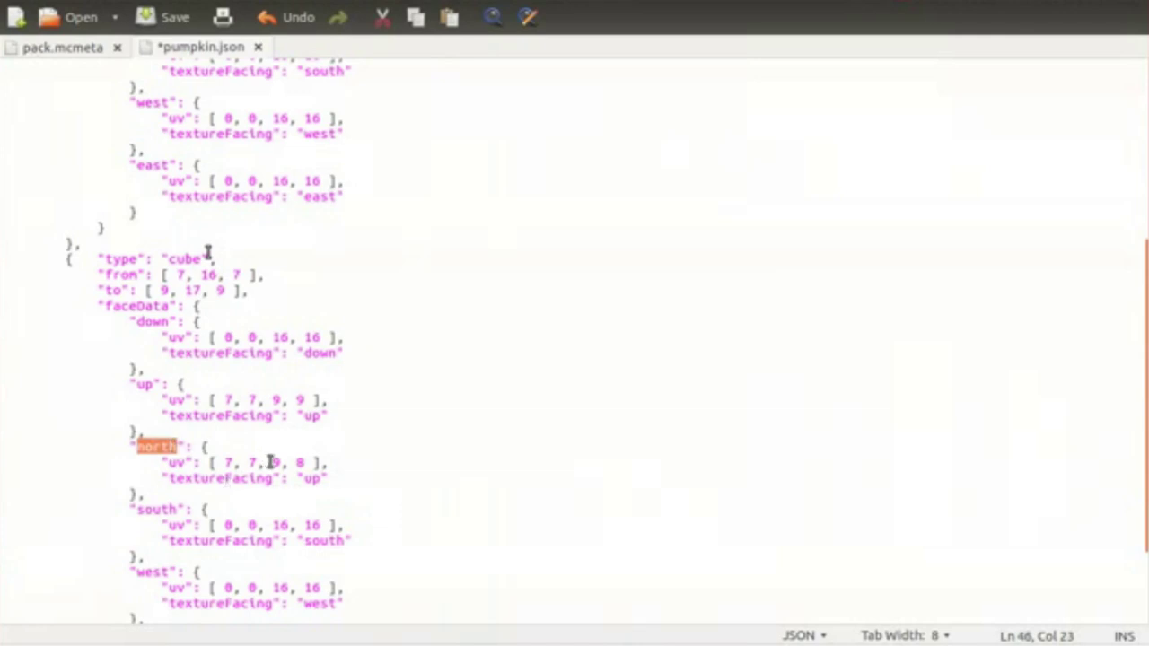
{"action": "left_click", "coordinate": [313, 476]}
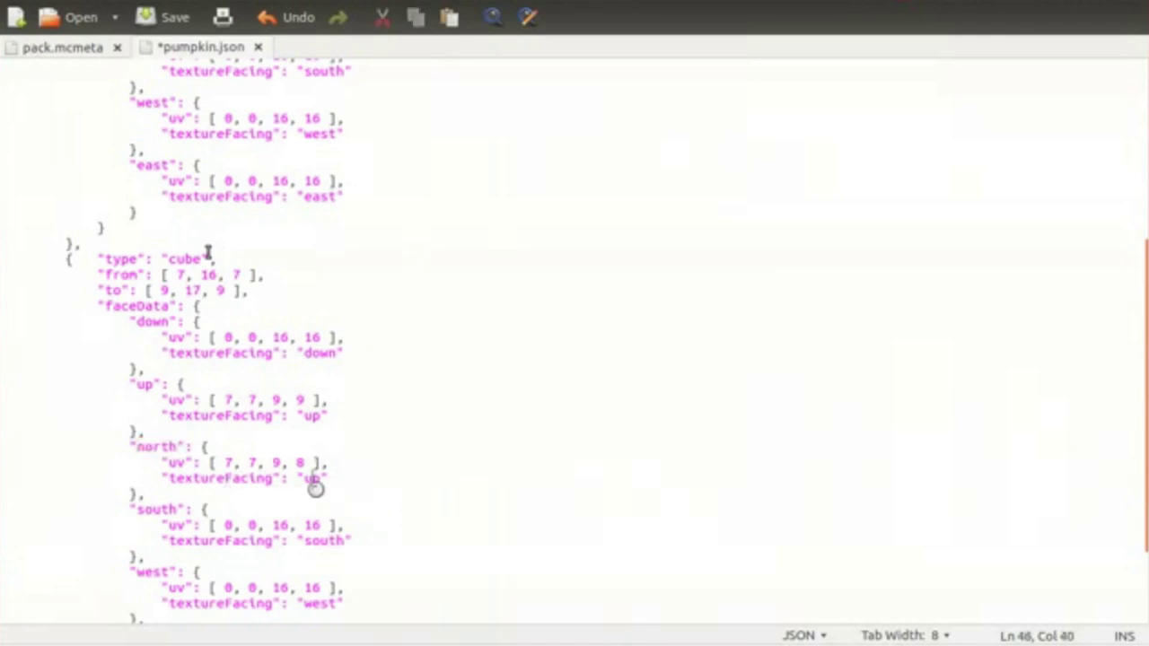
- Save pumpkin.json, switch to Minecraft and examine the north face of the stem cube and the top texture with the debug overlay shown
{"action": "key", "text": "ctrl+s"}
{"action": "key", "text": "alt+Tab"}
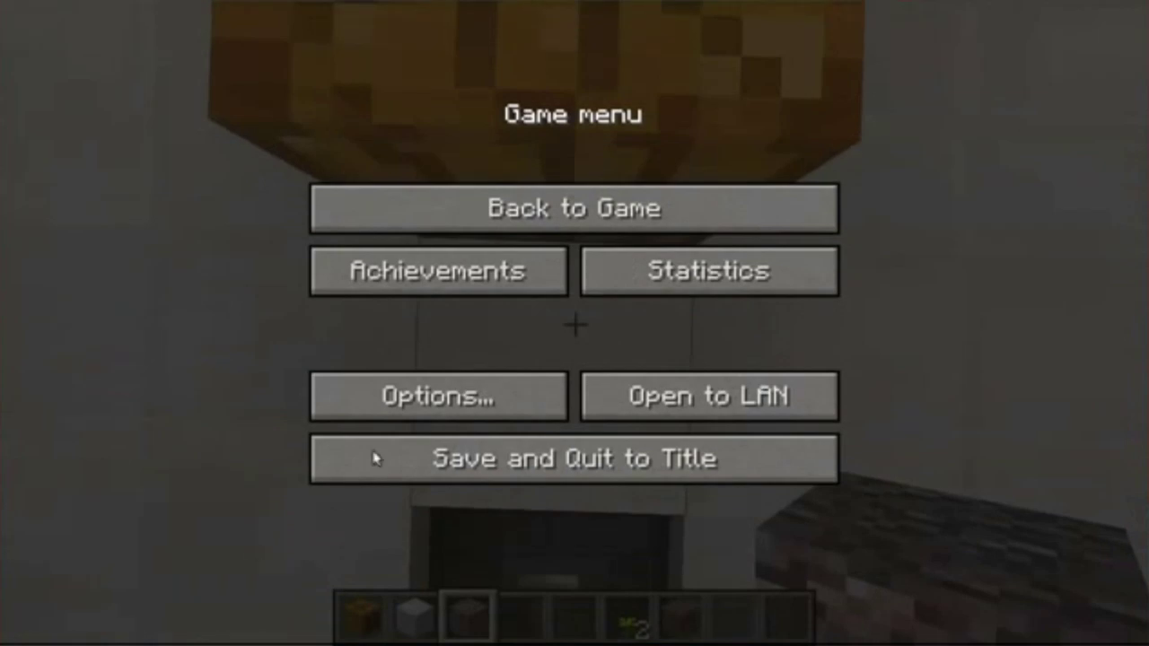
{"action": "left_click", "coordinate": [482, 205]}
{"action": "key", "text": "F3"}
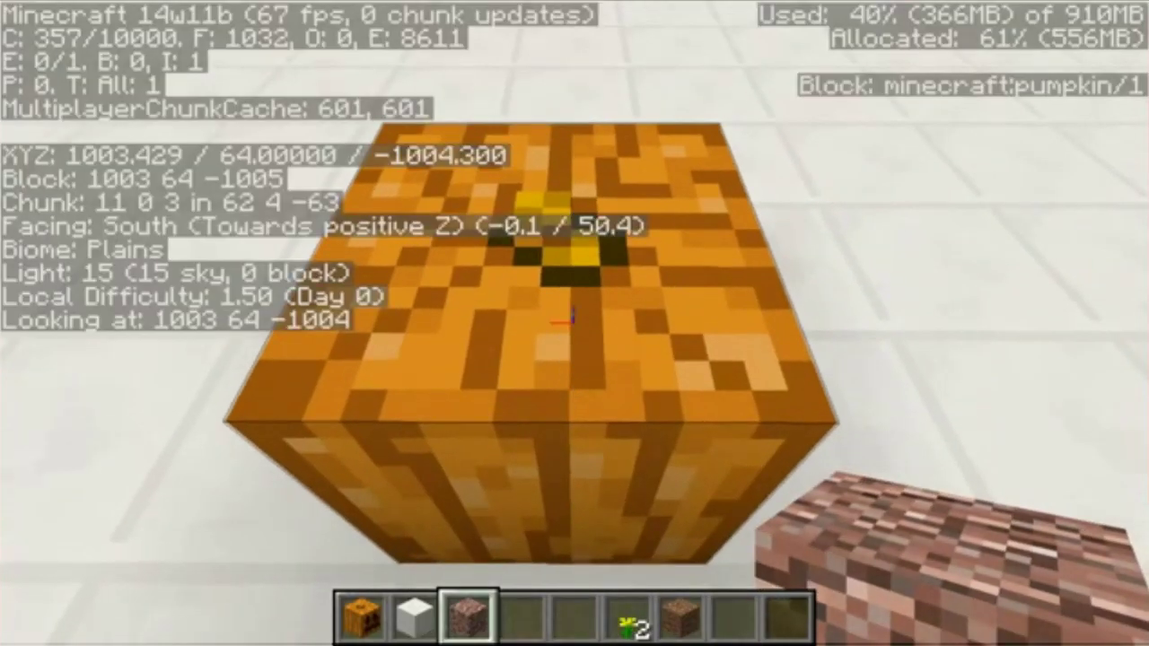
{"action": "key", "text": "d"}
{"action": "key", "text": "w"}
{"action": "key", "text": "space"}
{"action": "key", "text": "s"}
{"action": "key", "text": "w"}
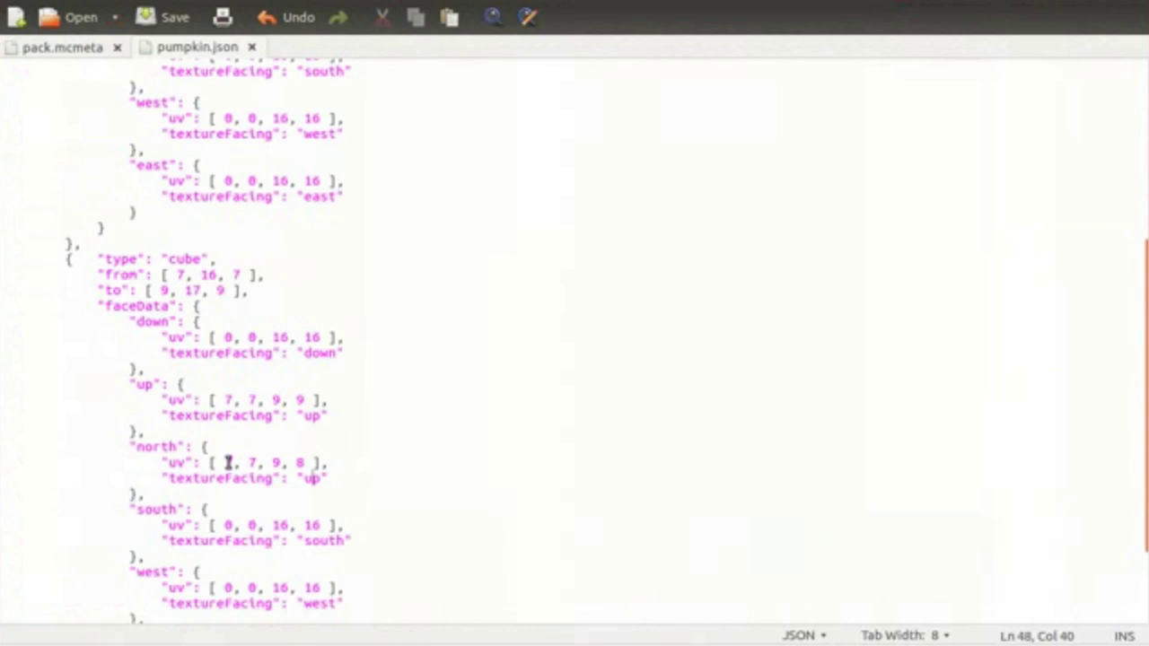
- Set the second cube's "south" face uv to [ 7, 8, 9, 9 ] in pumpkin.json, save and view the pumpkin in Minecraft
{"action": "left_click_drag", "start_coordinate": [227, 462], "coordinate": [304, 467]}
{"action": "key", "text": "ctrl+c"}
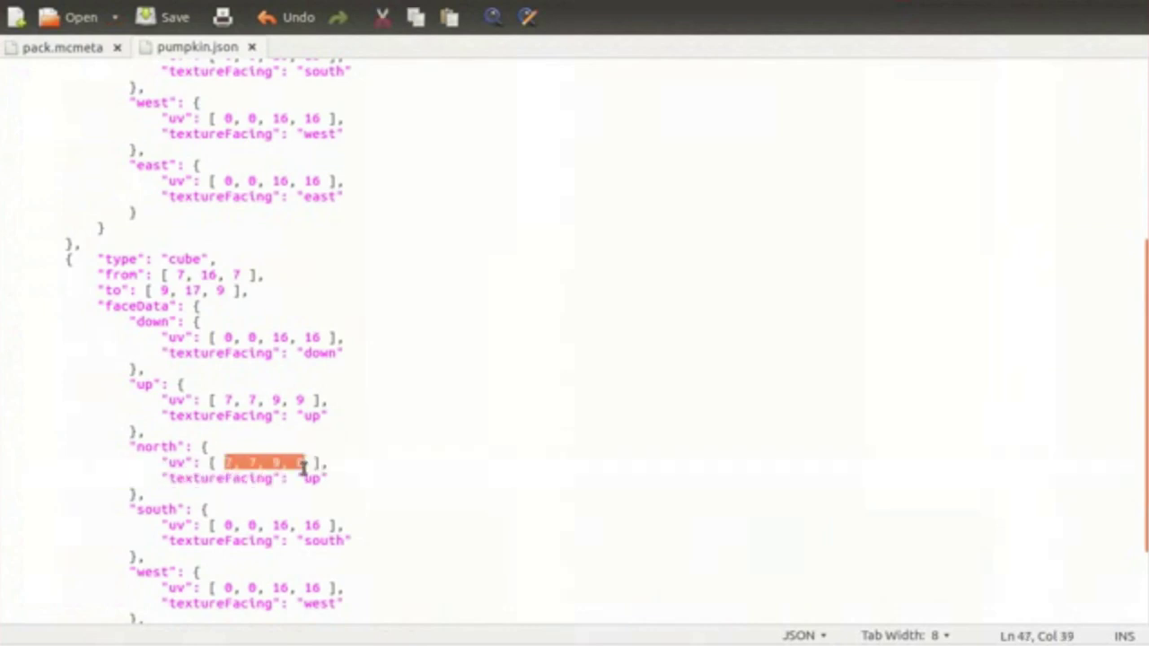
{"action": "left_click_drag", "start_coordinate": [224, 525], "coordinate": [314, 521]}
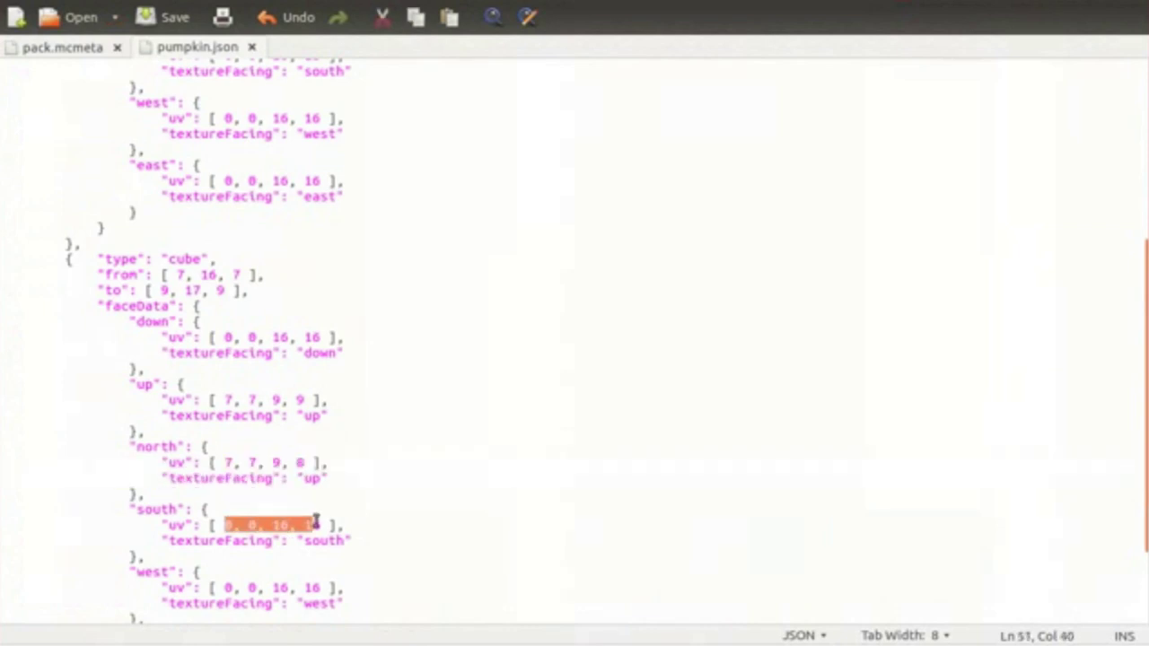
{"action": "key", "text": "ctrl+v"}
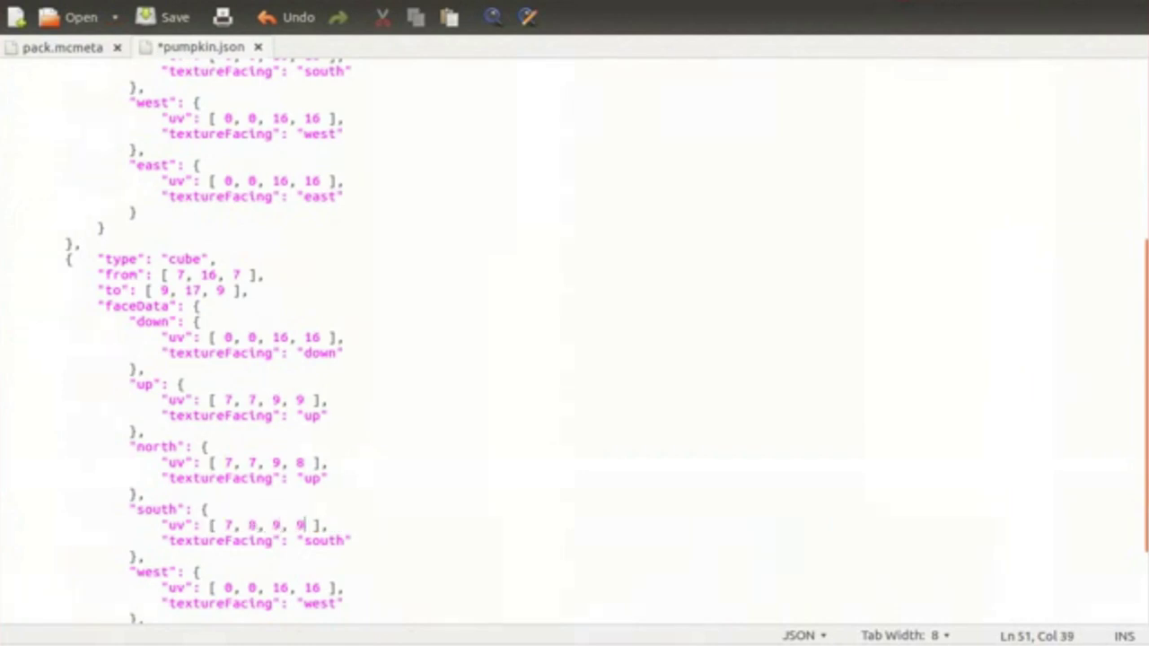
{"action": "key", "text": "ctrl+s"}
{"action": "key", "text": "alt+Tab"}
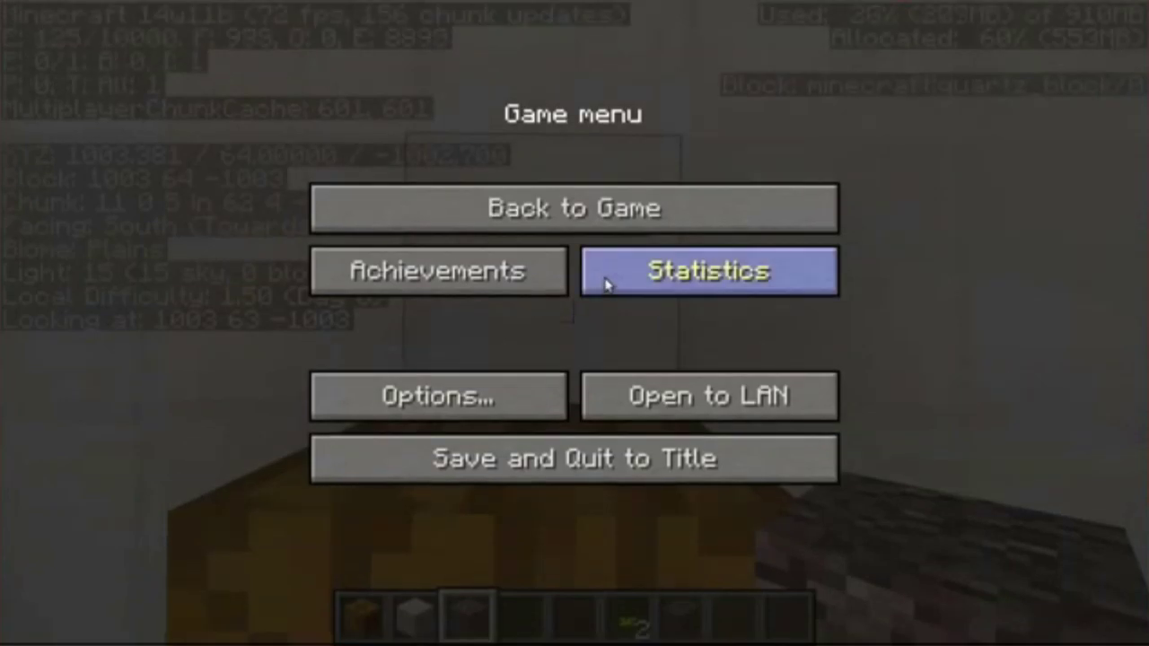
{"action": "key", "text": "Escape"}
{"action": "key", "text": "F3"}
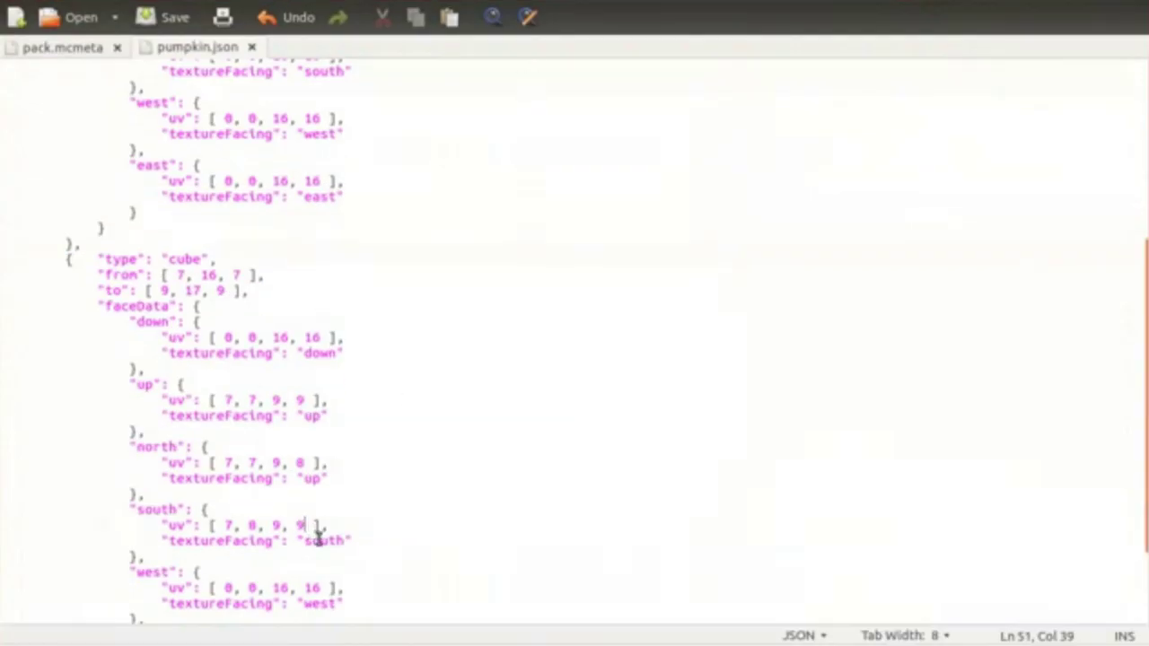
- Set the "textureFacing" of the second cube's "south" face to "up", save pumpkin.json and return to Minecraft with the debug overlay
{"action": "type", "text": "up"}
{"action": "key", "text": "ctrl+s"}
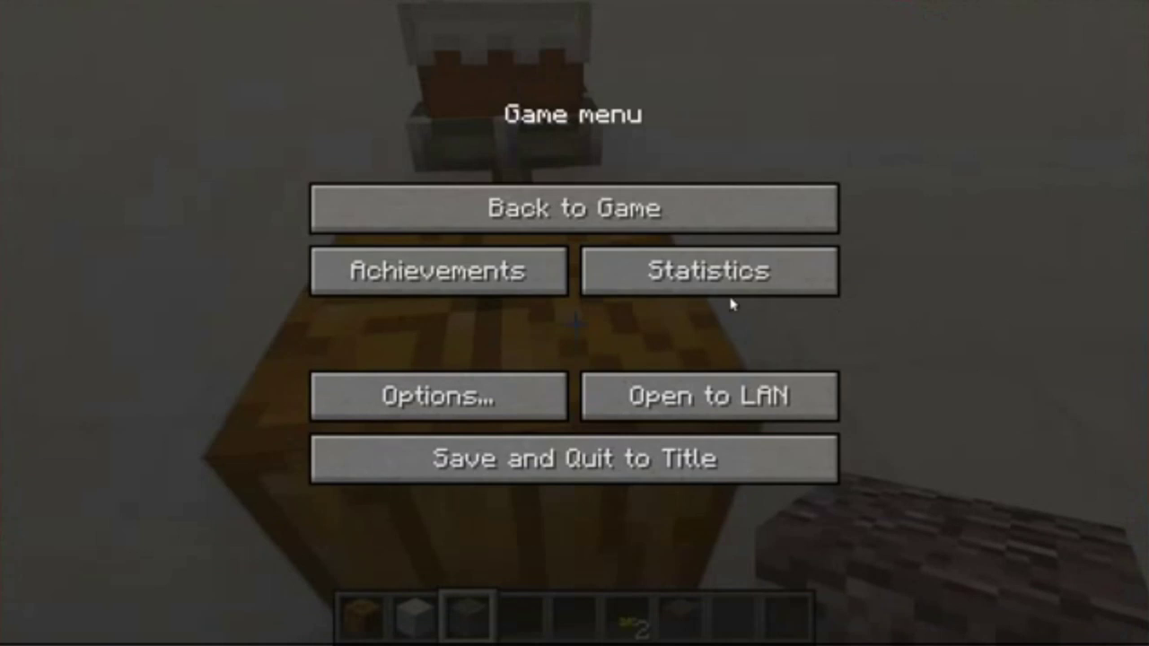
{"action": "left_click", "coordinate": [715, 231]}
{"action": "key", "text": "F3"}
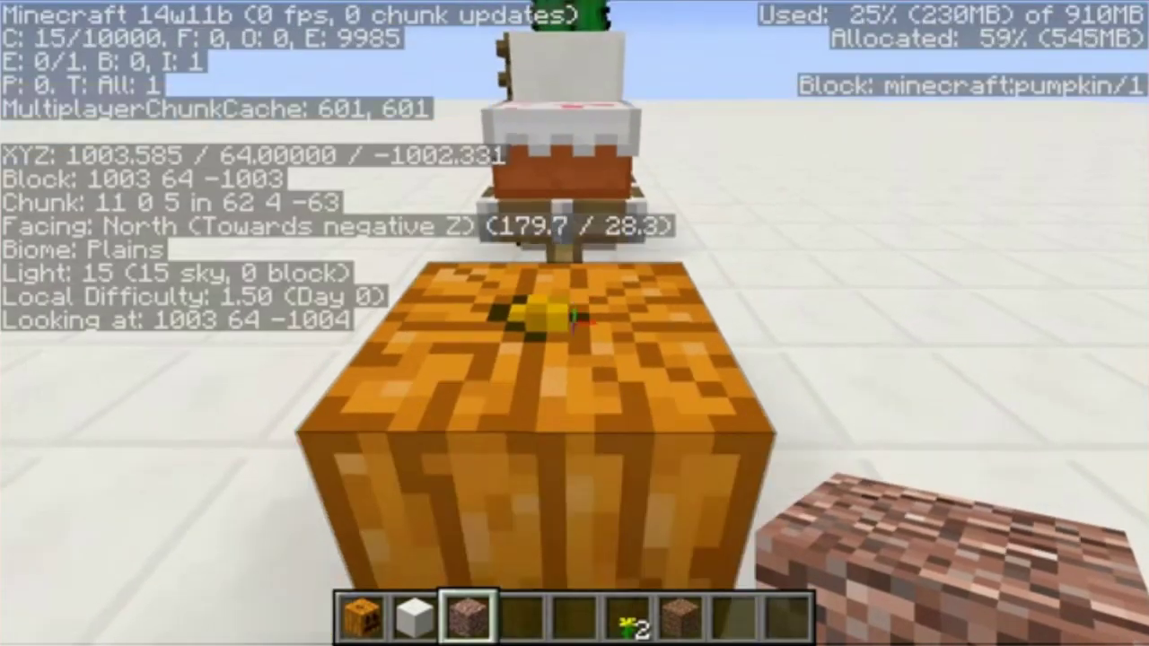
- Walk around the pumpkin to examine the stem cube's south and west faces, and check the top texture from on top of the block
{"action": "key", "text": "d"}
{"action": "key", "text": "a"}
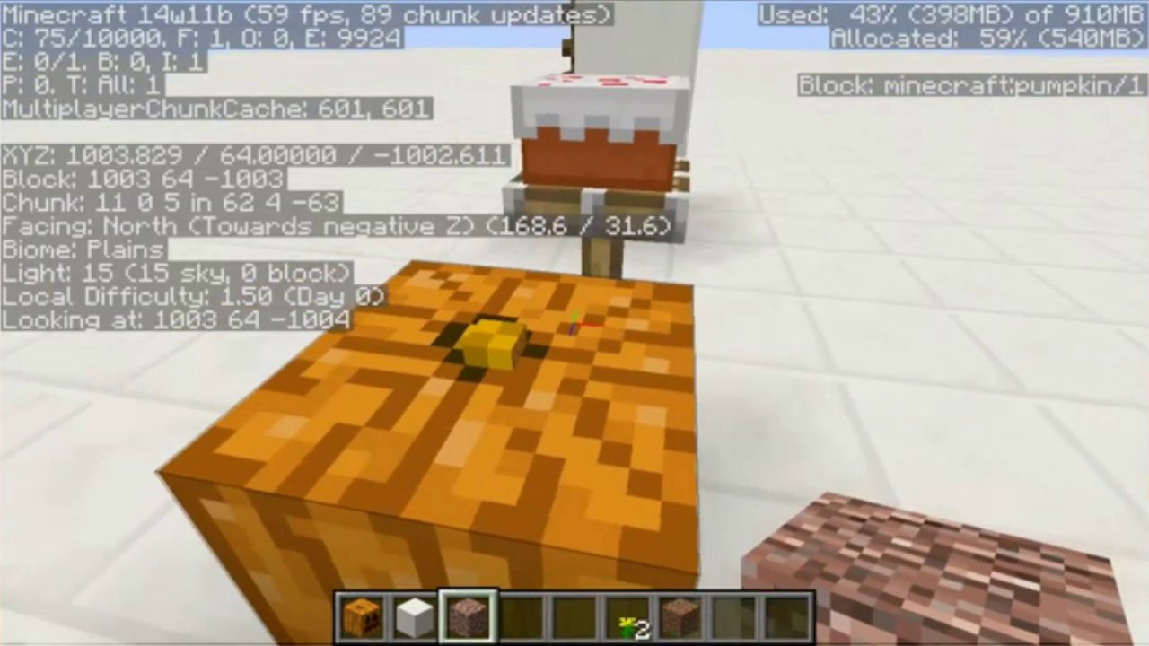
{"action": "key", "text": "s"}
{"action": "key", "text": "d"}
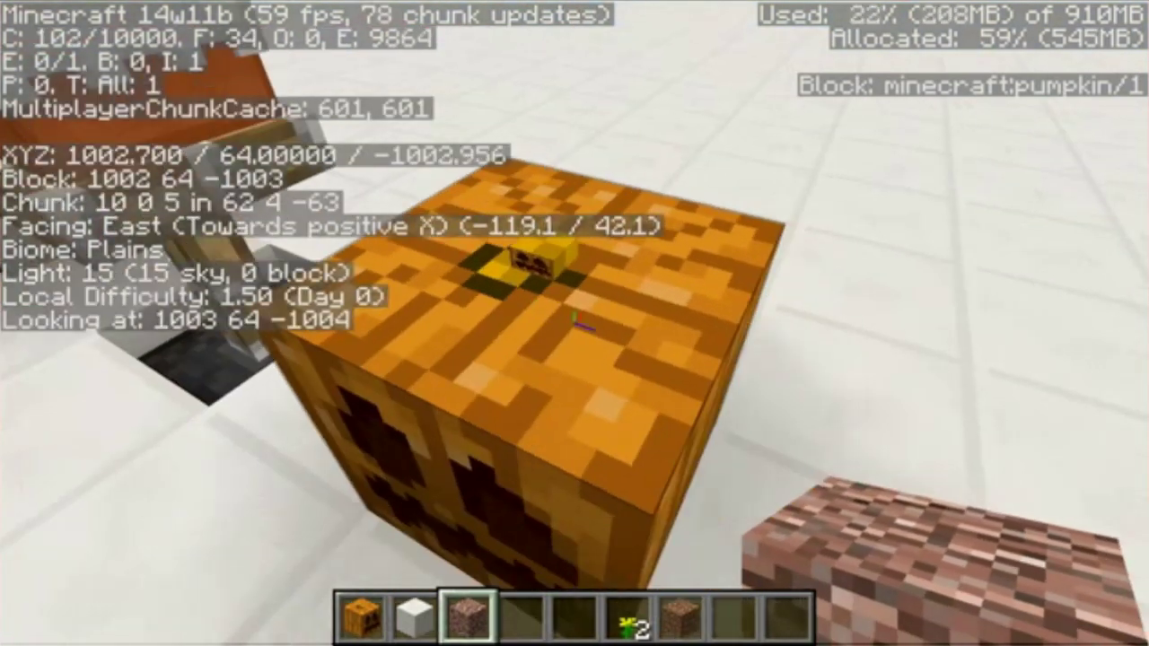
{"action": "key", "text": "s"}
{"action": "key", "text": "a"}
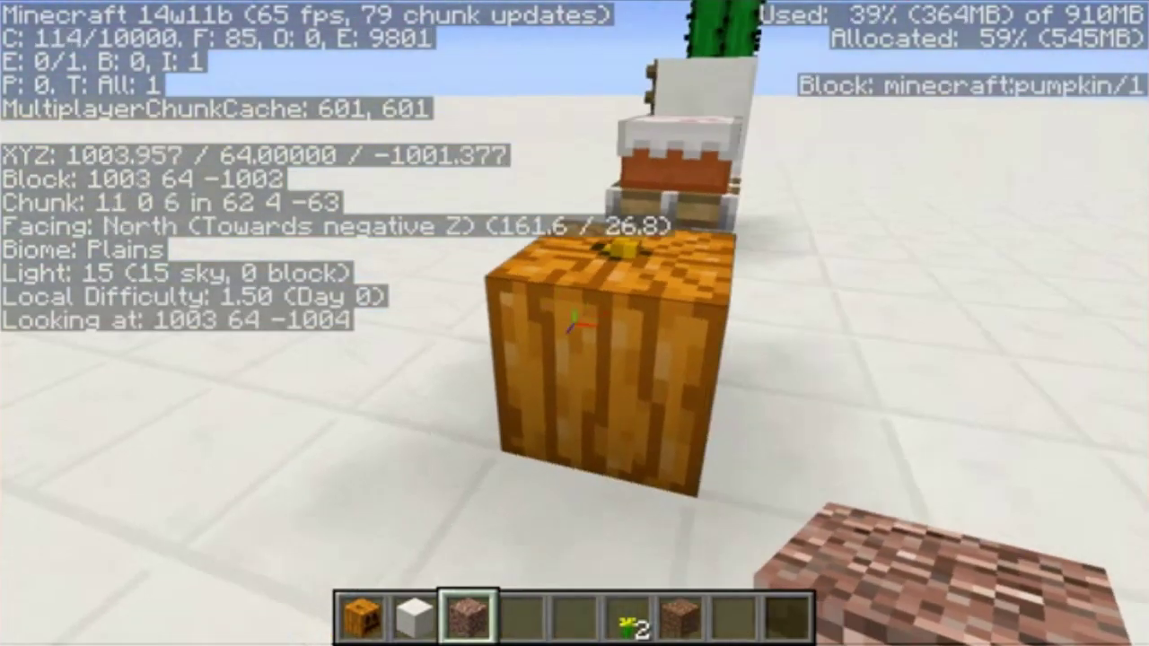
{"action": "key", "text": "w"}
{"action": "key", "text": "a"}
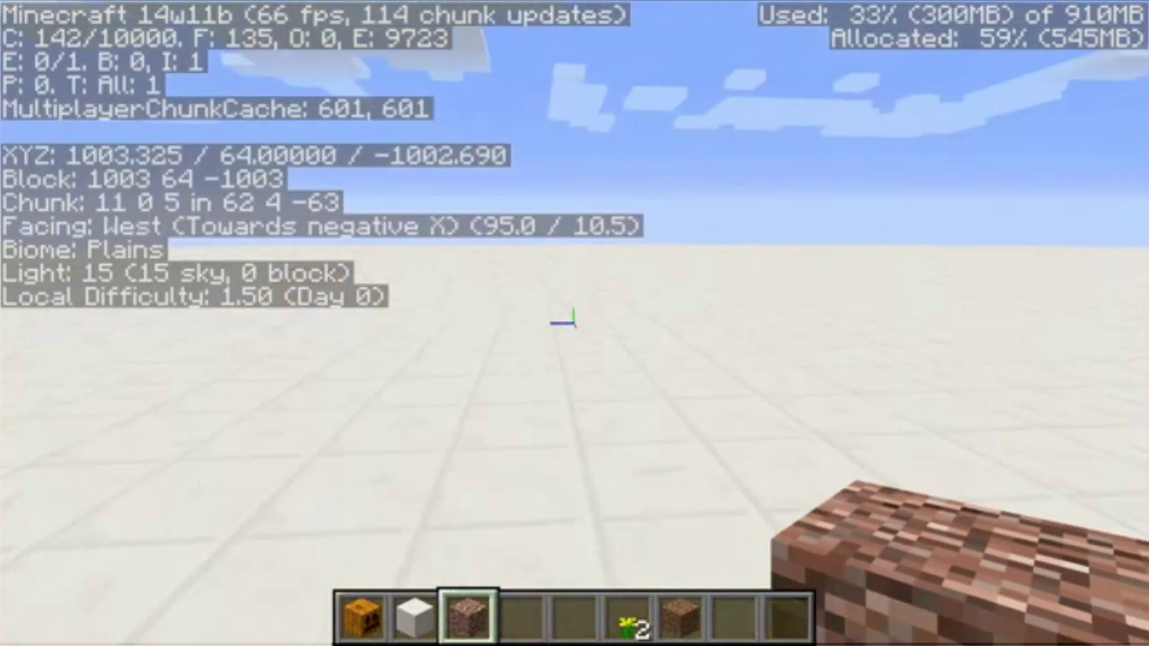
{"action": "key", "text": "space"}
{"action": "key", "text": "w"}
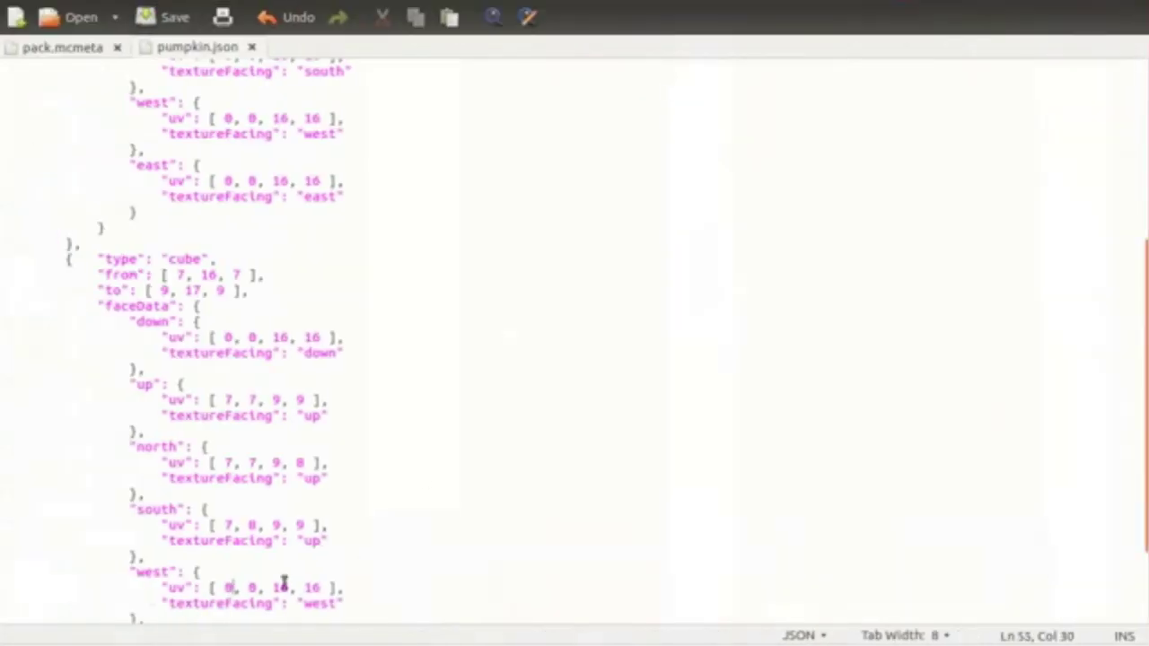
- Set the second cube's "west" face uv to [ 7, 7, 8, 9 ], save pumpkin.json and return to Minecraft
{"action": "type", "text": "7"}
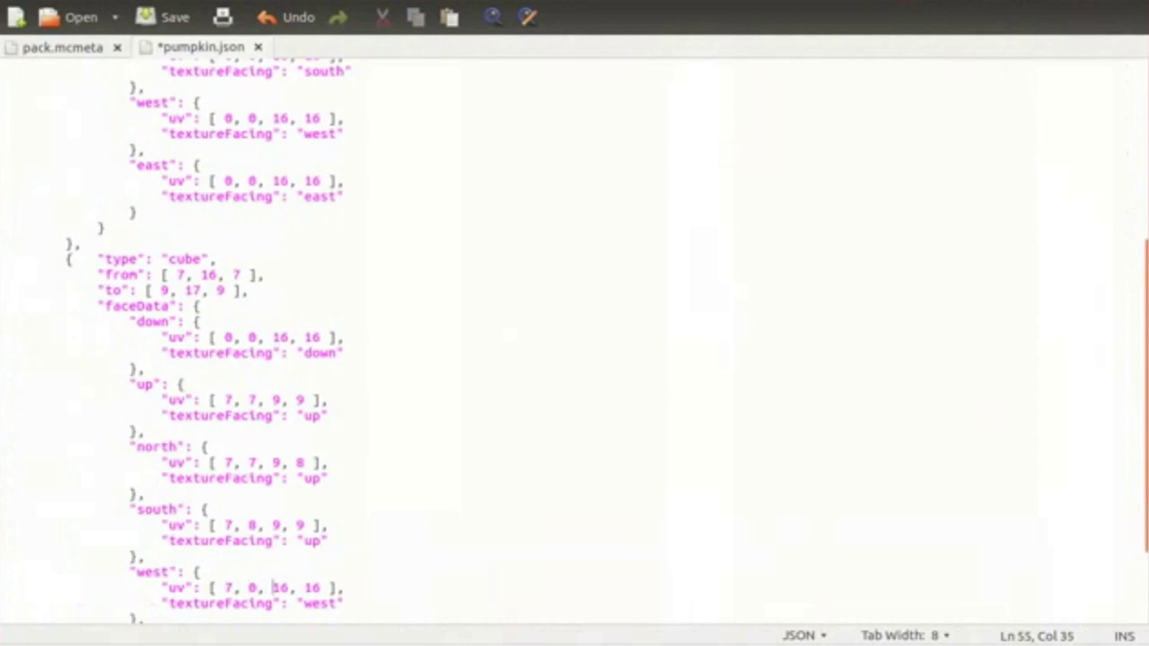
{"action": "key", "text": "Delete"}
{"action": "type", "text": "7"}
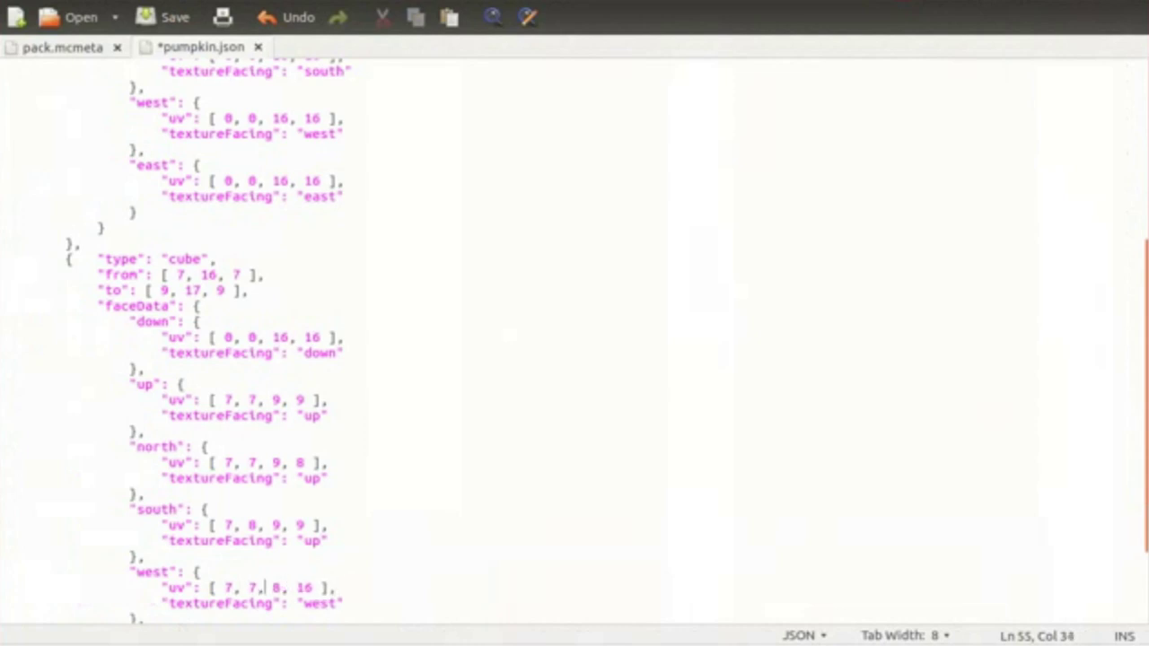
{"action": "key", "text": "ctrl+s"}
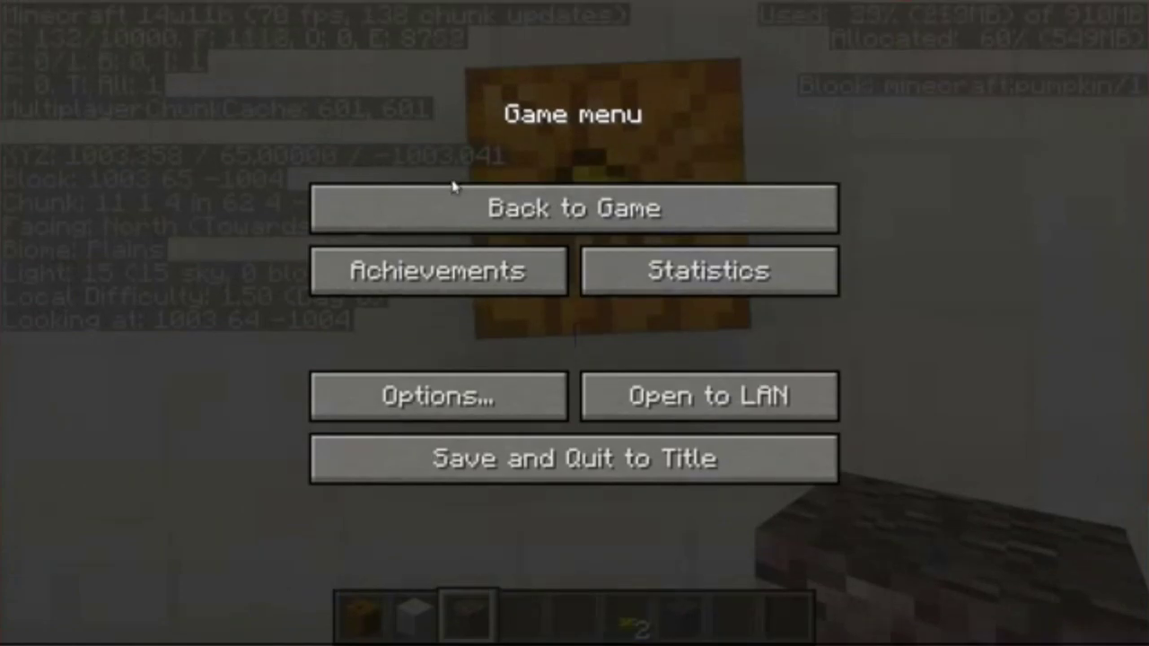
{"action": "left_click", "coordinate": [457, 205]}
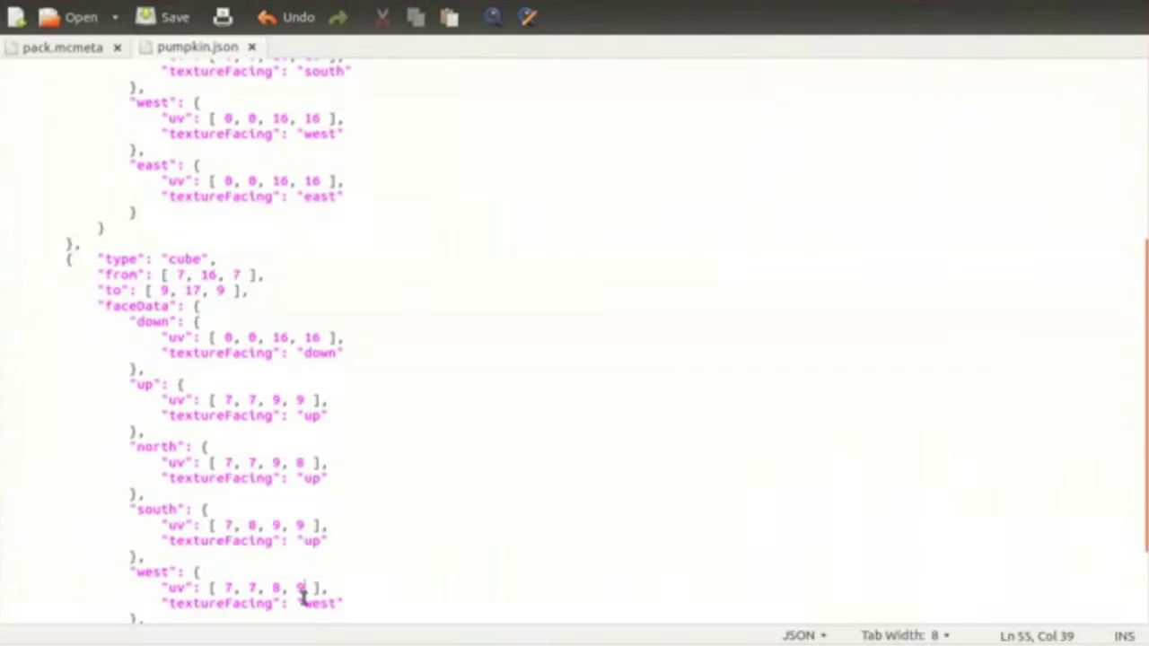
- Set the "textureFacing" of the second cube's "west" face to "up", save pumpkin.json and return to Minecraft without the debug overlay
{"action": "double_click", "coordinate": [308, 603]}
{"action": "type", "text": "up"}
{"action": "key", "text": "ctrl+s"}
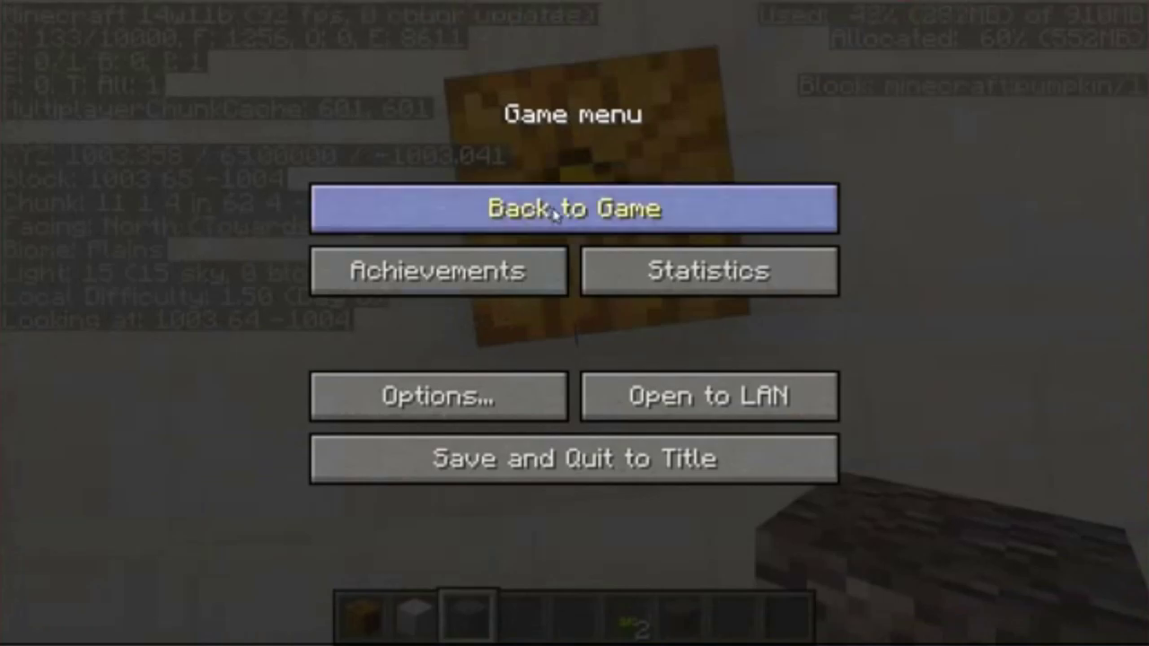
{"action": "left_click", "coordinate": [557, 210]}
{"action": "key", "text": "F3"}
- Move to the carved west side of the pumpkin and examine the pixel orientation on the stem cube's west face
{"action": "key", "text": "s"}
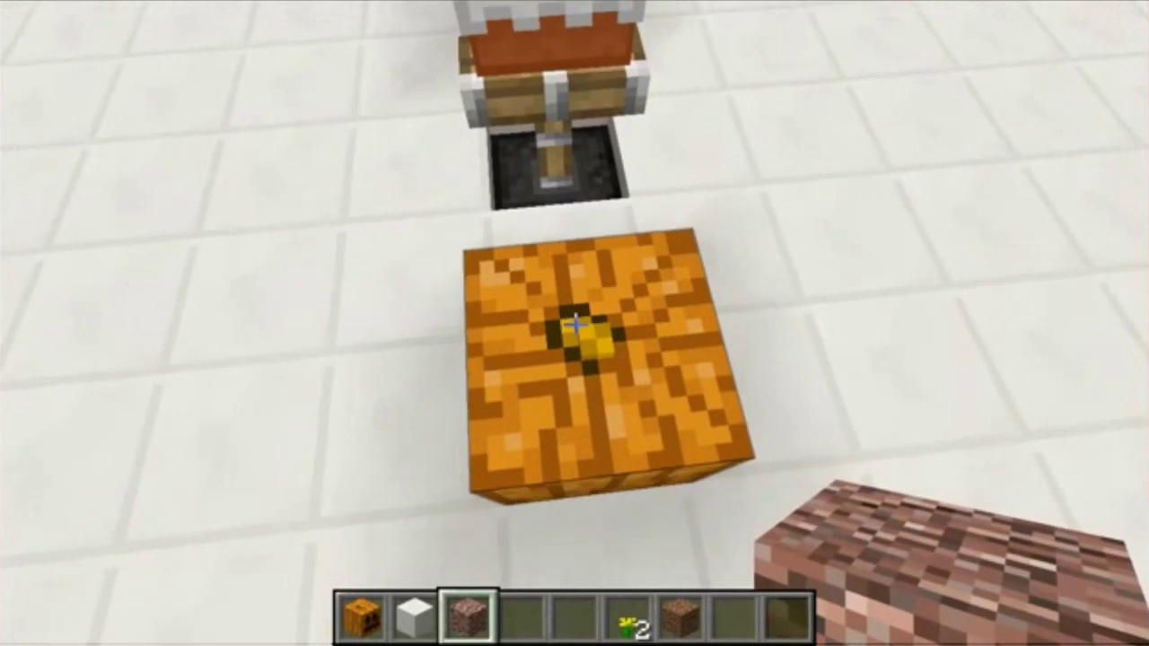
{"action": "key", "text": "w"}
{"action": "key", "text": "s"}
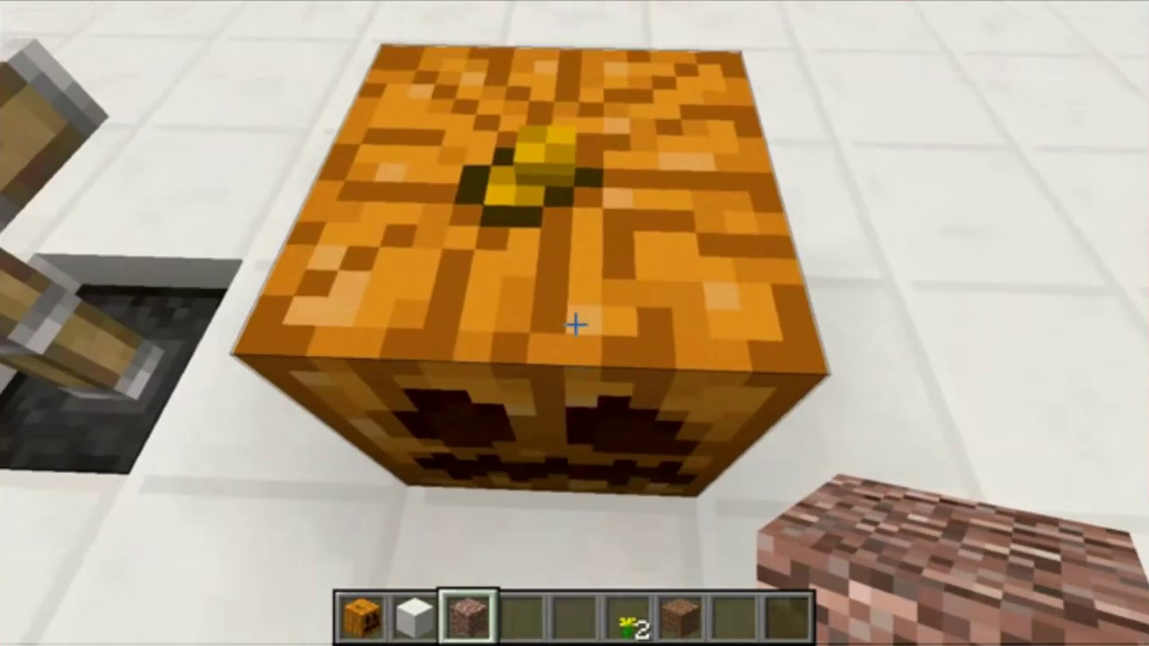
{"action": "key", "text": "w"}
{"action": "key", "text": "s"}
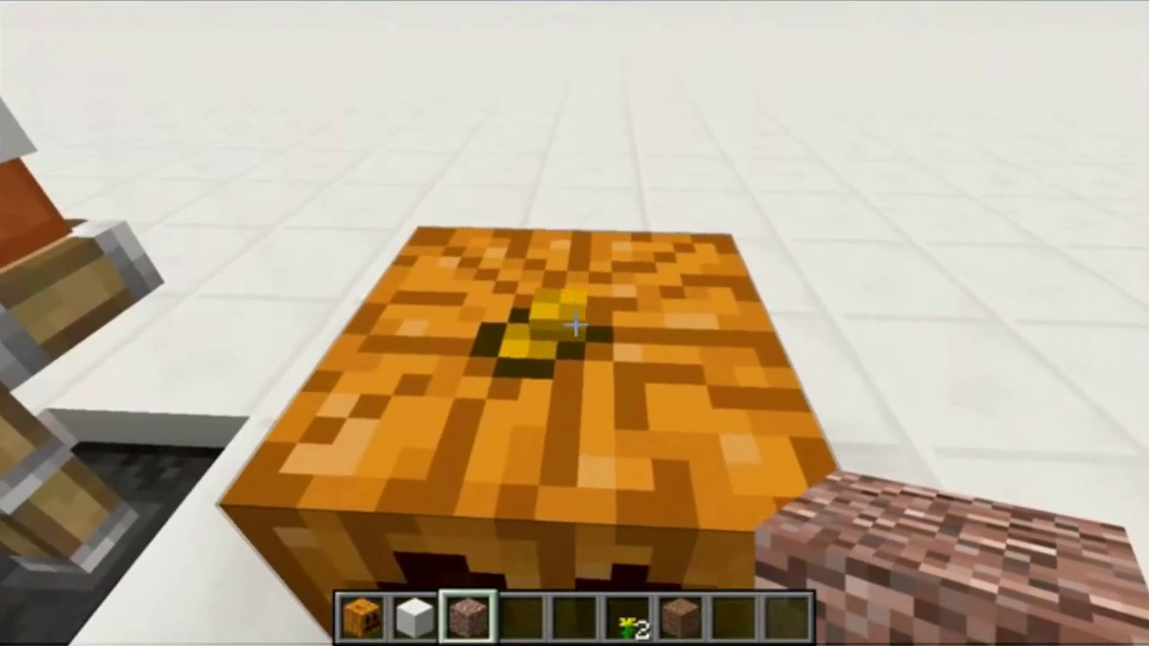
{"action": "key", "text": "w"}
{"action": "key", "text": "a"}
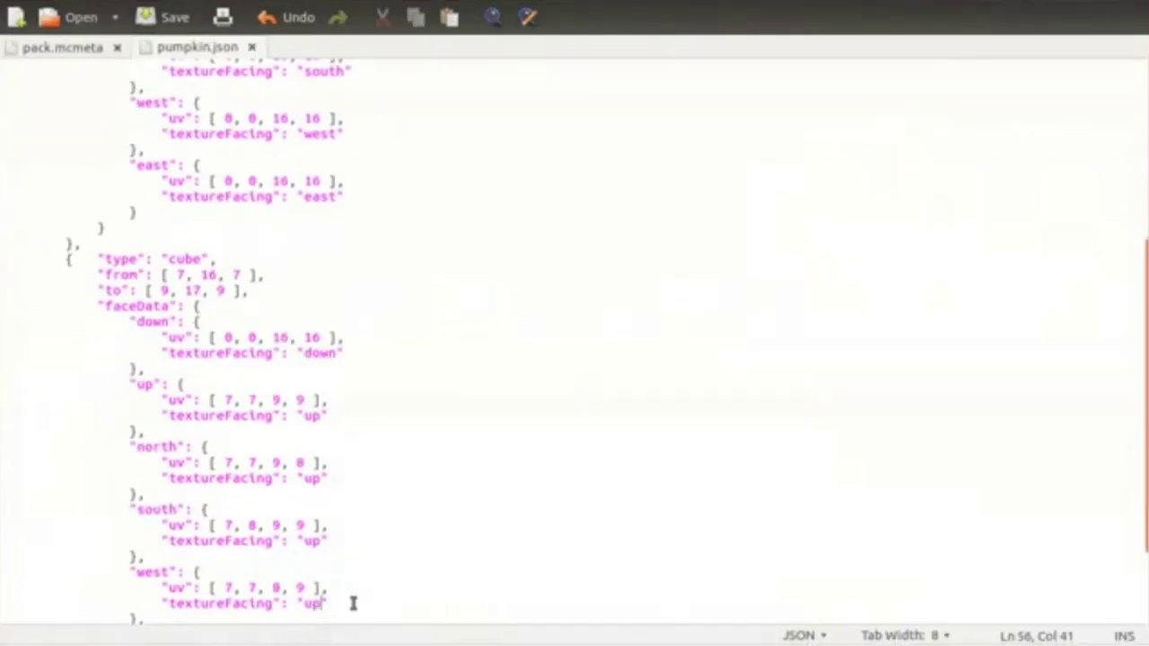
- Add "rotation":270 to the second cube's "west" face, save pumpkin.json and reload the resources in Minecraft to view the stem
{"action": "type", "text": ","}
{"action": "key", "text": "Return"}
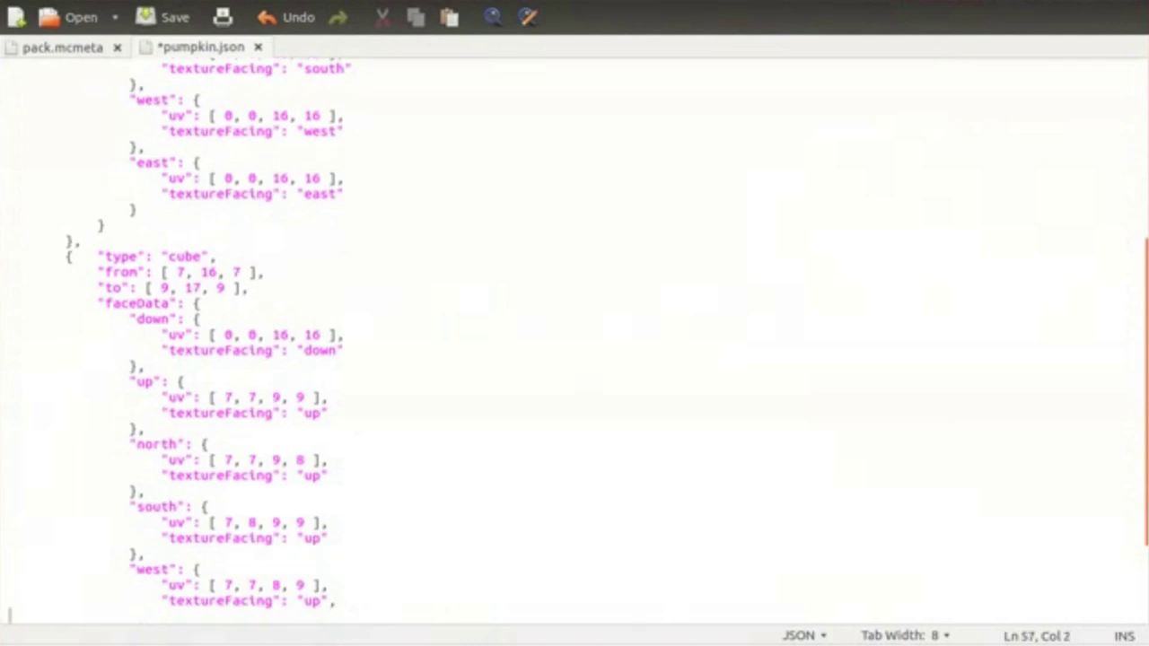
{"action": "key", "text": "Tab"}
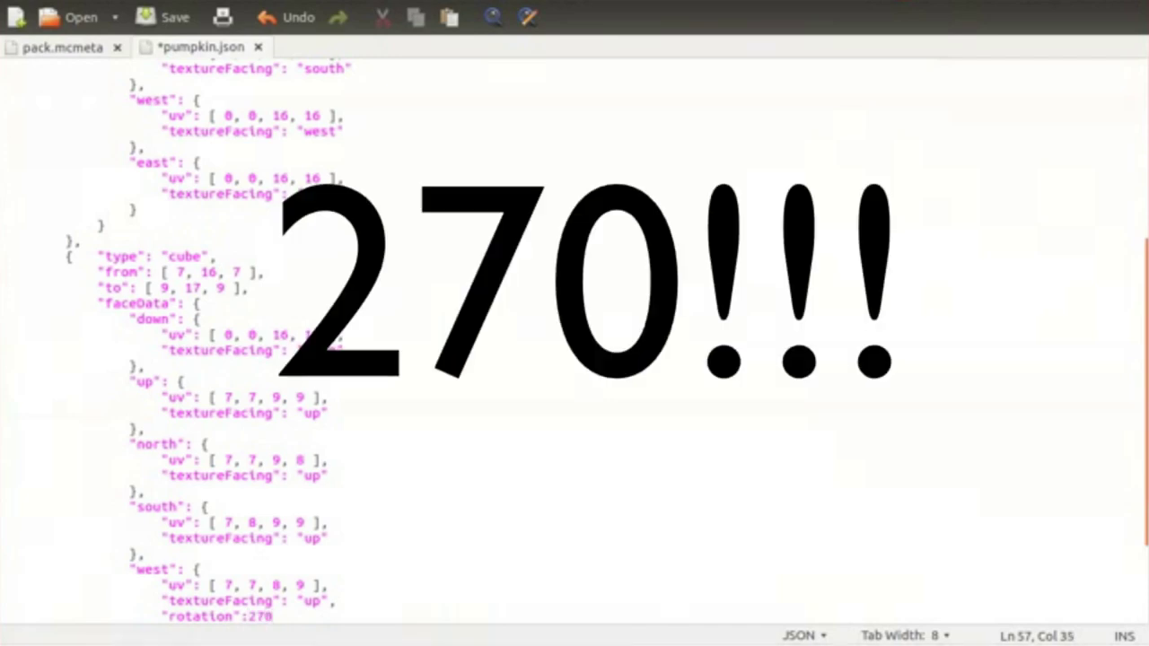
{"action": "key", "text": "ctrl+s"}
{"action": "key", "text": "alt+Tab"}
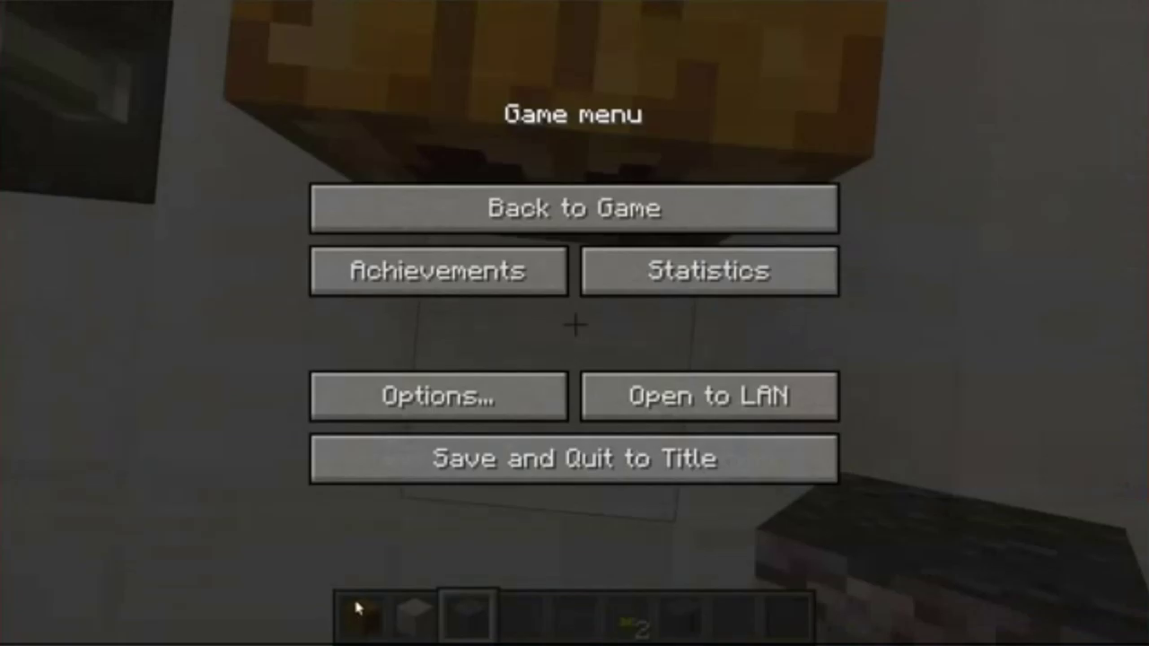
{"action": "left_click", "coordinate": [480, 220]}
{"action": "key", "text": "F3"}
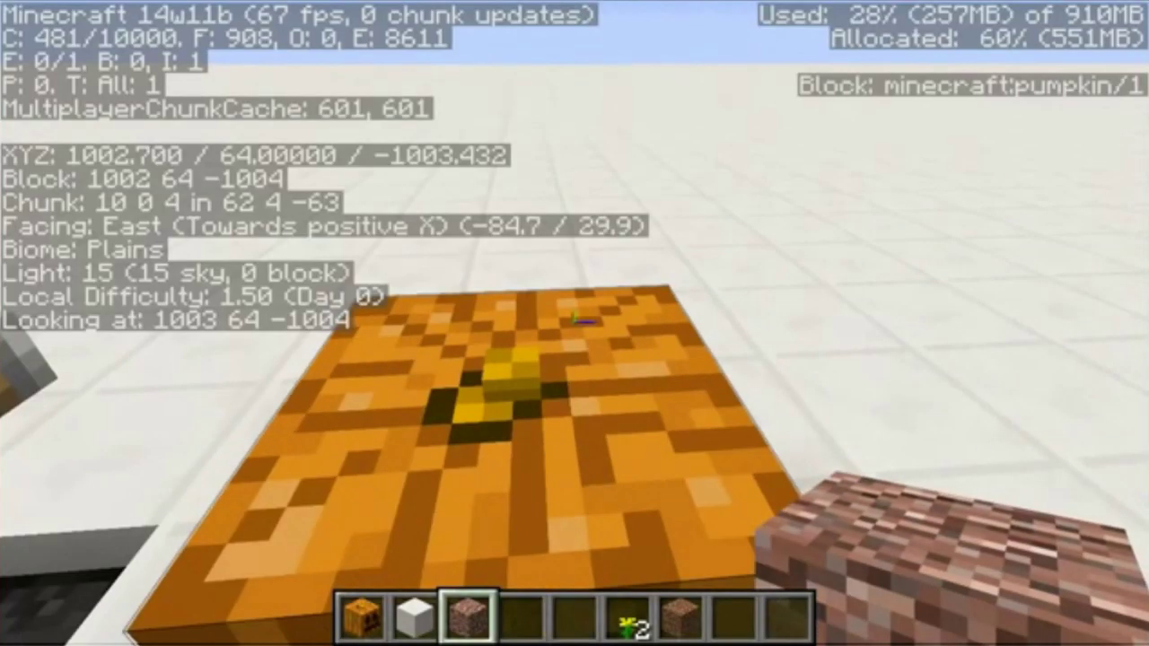
{"action": "key", "text": "F3+t"}
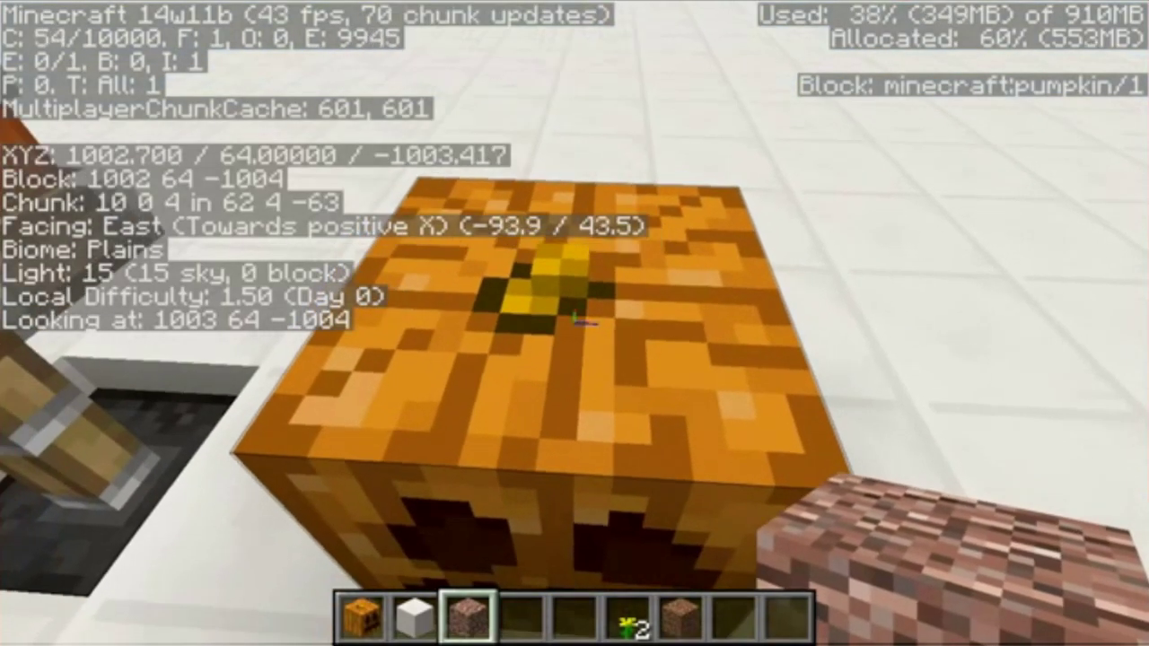
{"action": "key", "text": "d"}
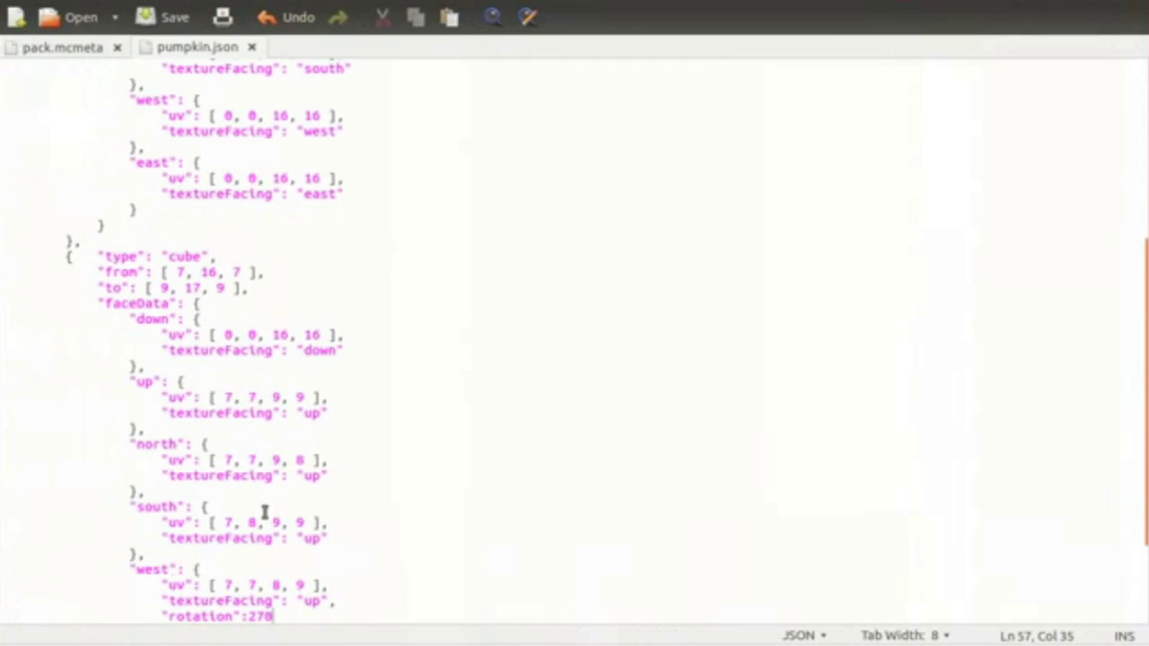
- Set the second cube's "east" face uv to [ 8, 7, 9, 9 ] and its "textureFacing" to "up", and save pumpkin.json
{"action": "left_click", "coordinate": [264, 512]}
{"action": "scroll", "coordinate": [264, 512], "scroll_direction": "down", "scroll_amount": 3}
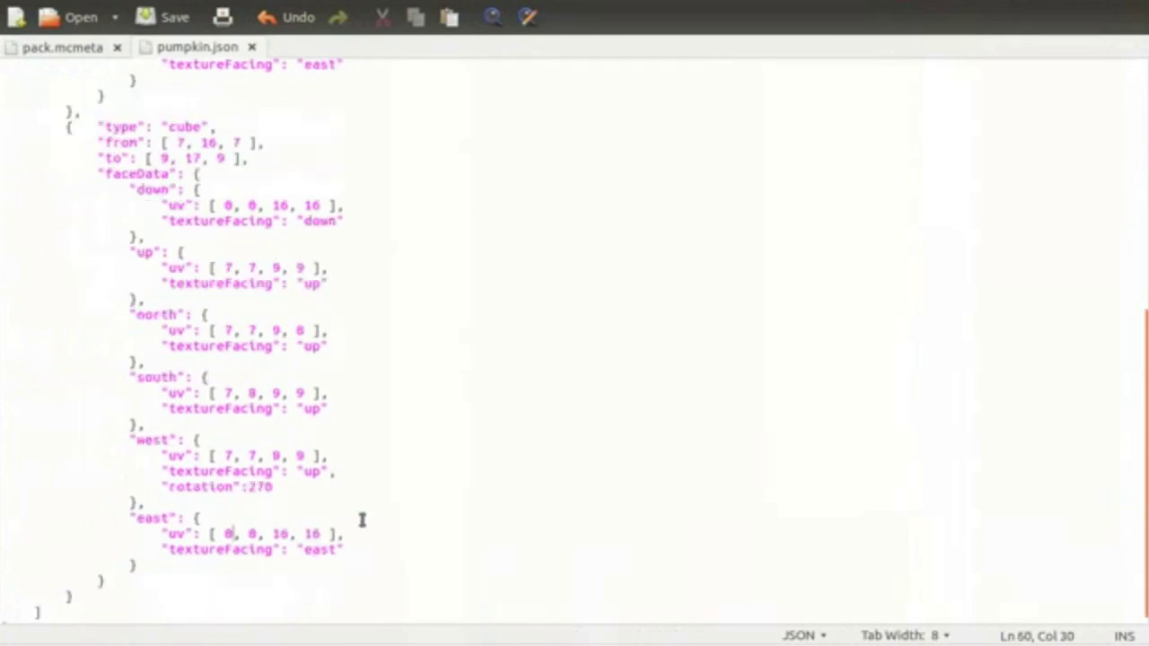
{"action": "key", "text": "BackSpace"}
{"action": "type", "text": "8"}
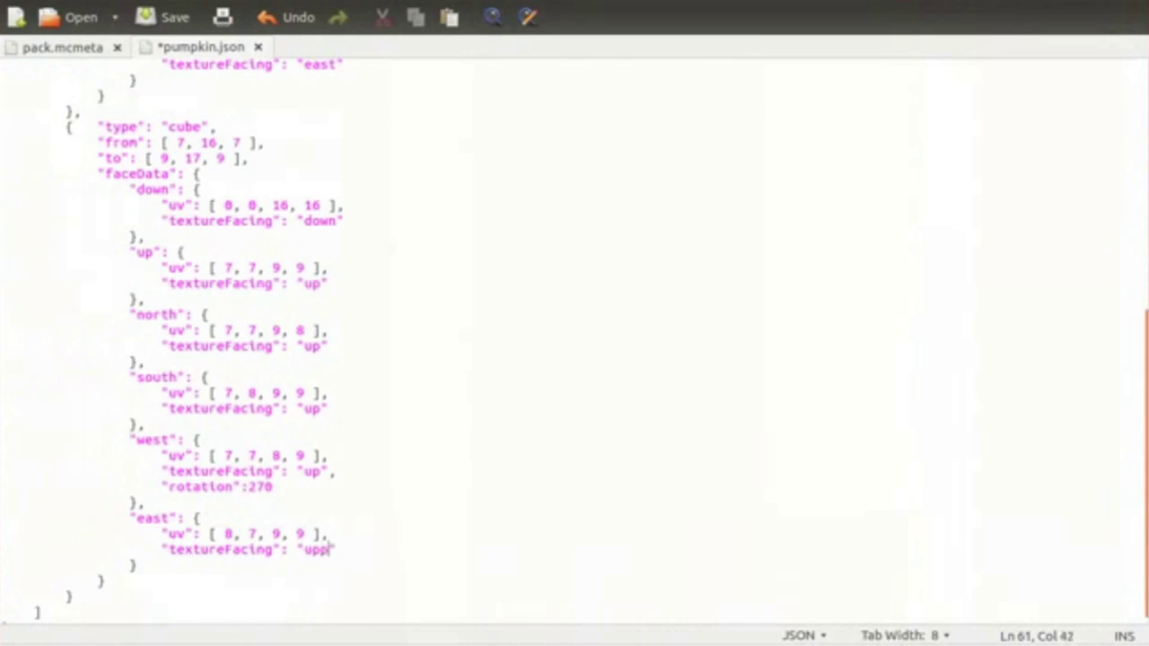
{"action": "key", "text": "ctrl+s"}
{"action": "key", "text": "BackSpace"}
{"action": "key", "text": "ctrl+s"}
- Switch to Minecraft, hide the debug overlay and examine the east face of the stem cube
{"action": "key", "text": "alt+Tab"}
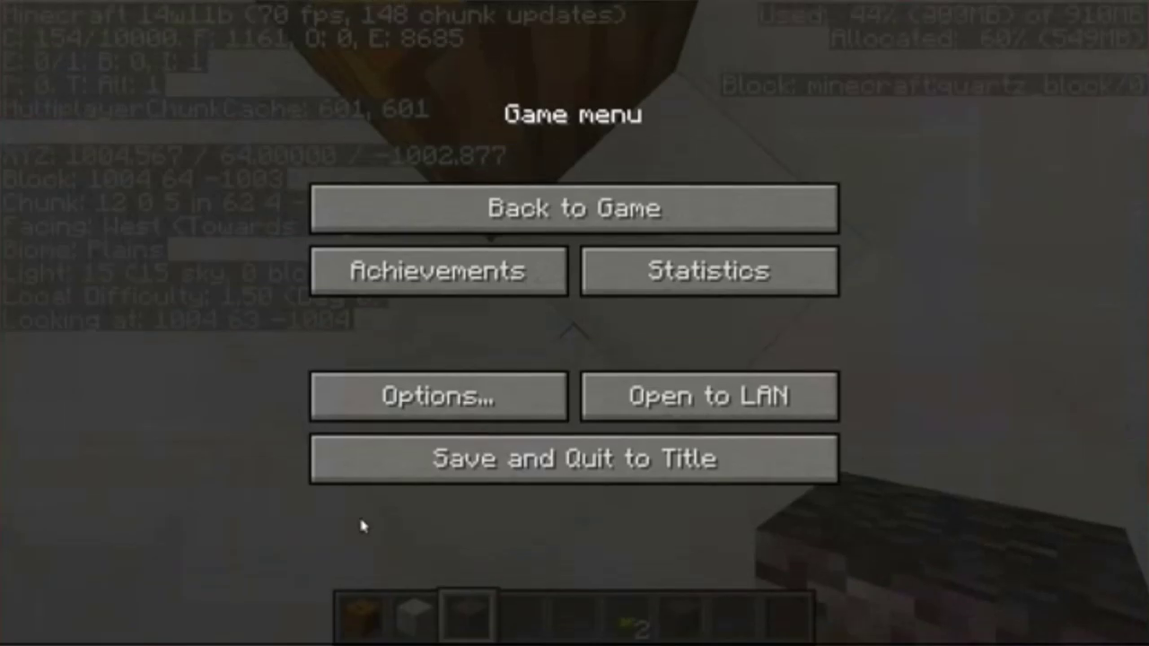
{"action": "left_click", "coordinate": [738, 192]}
{"action": "key", "text": "F3"}
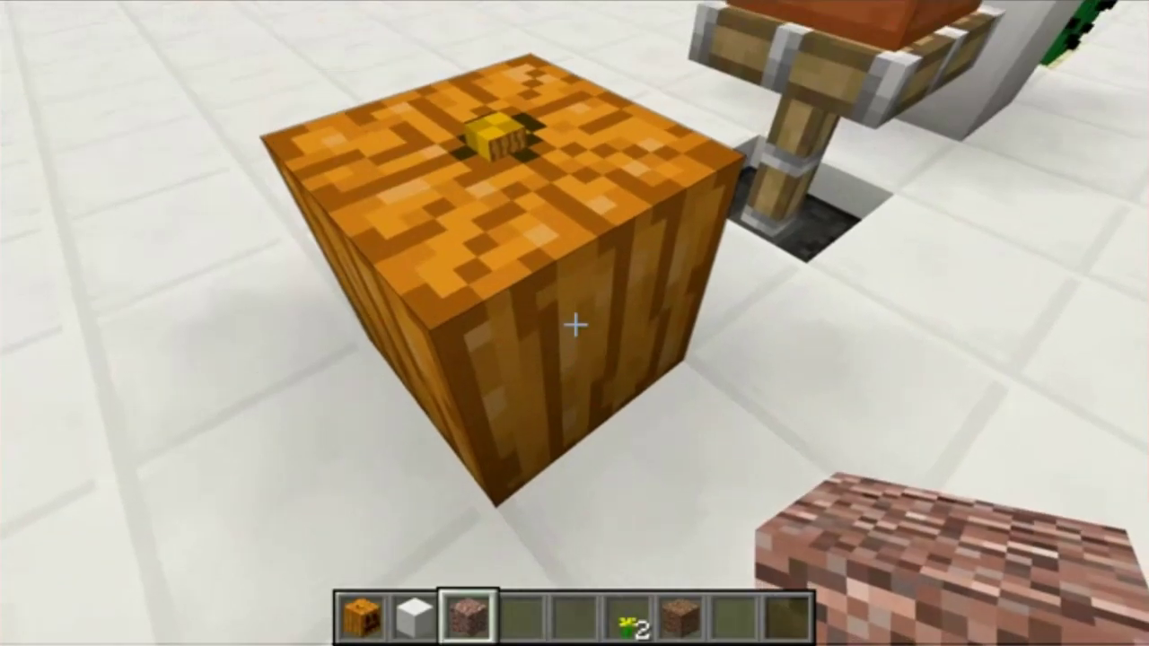
{"action": "key", "text": "s"}
{"action": "key", "text": "w"}
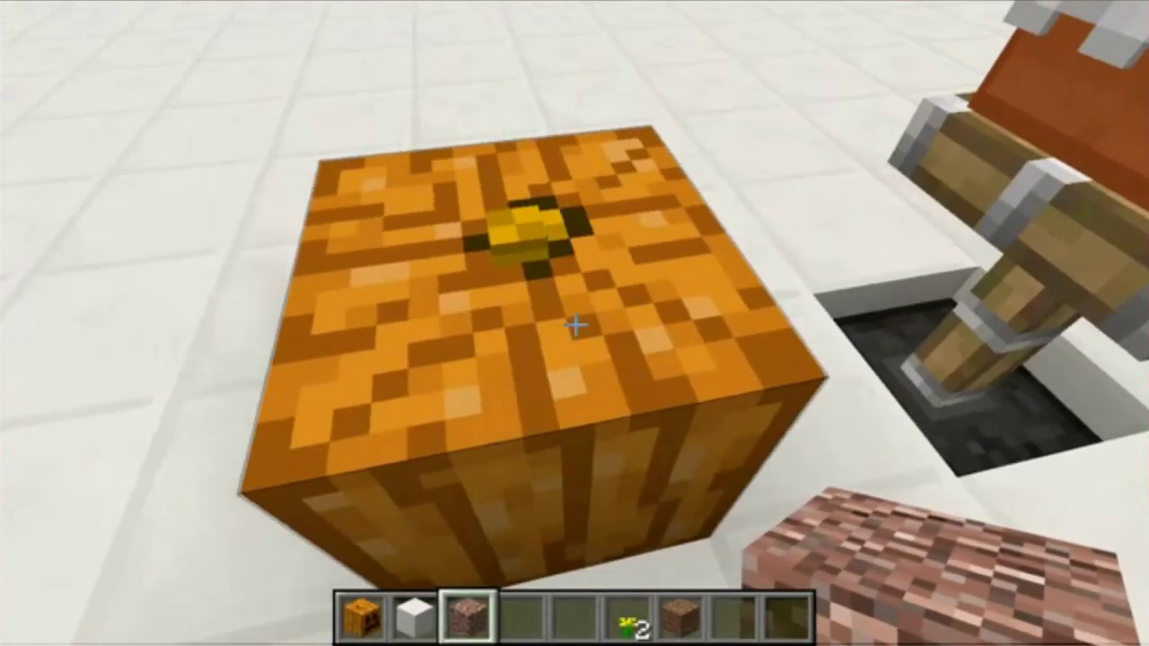
- Add "rotation":90 after "textureFacing" in the second cube's "east" face, and save pumpkin.json
{"action": "mouse_move", "coordinate": [576, 325]}
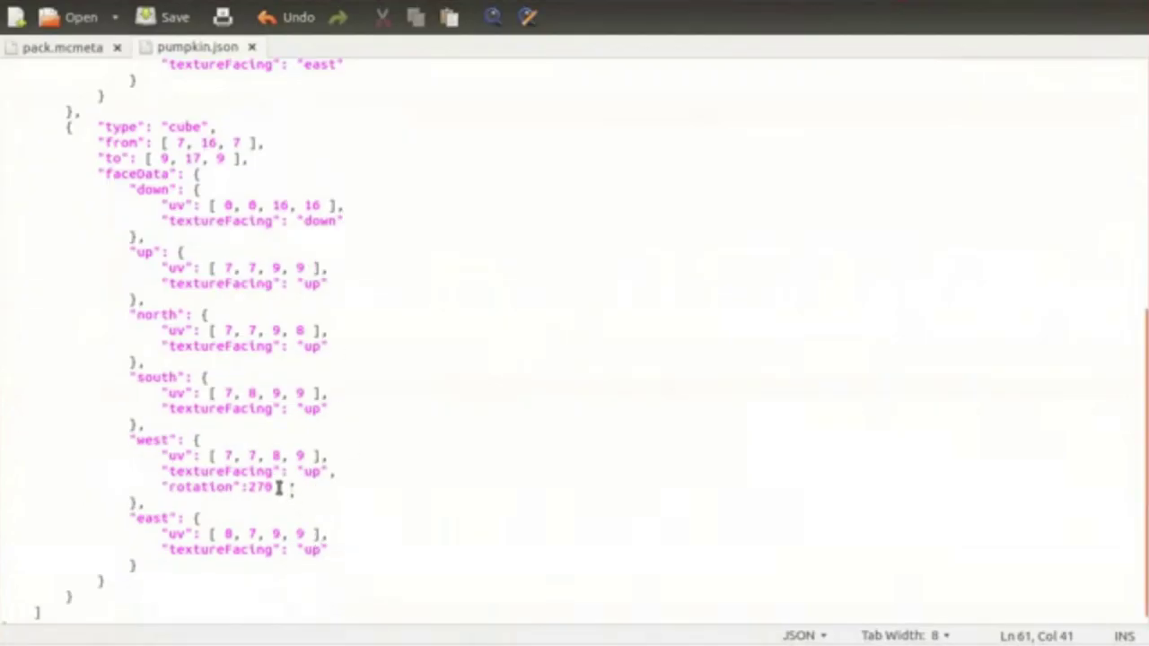
{"action": "left_click_drag", "start_coordinate": [291, 488], "coordinate": [334, 471]}
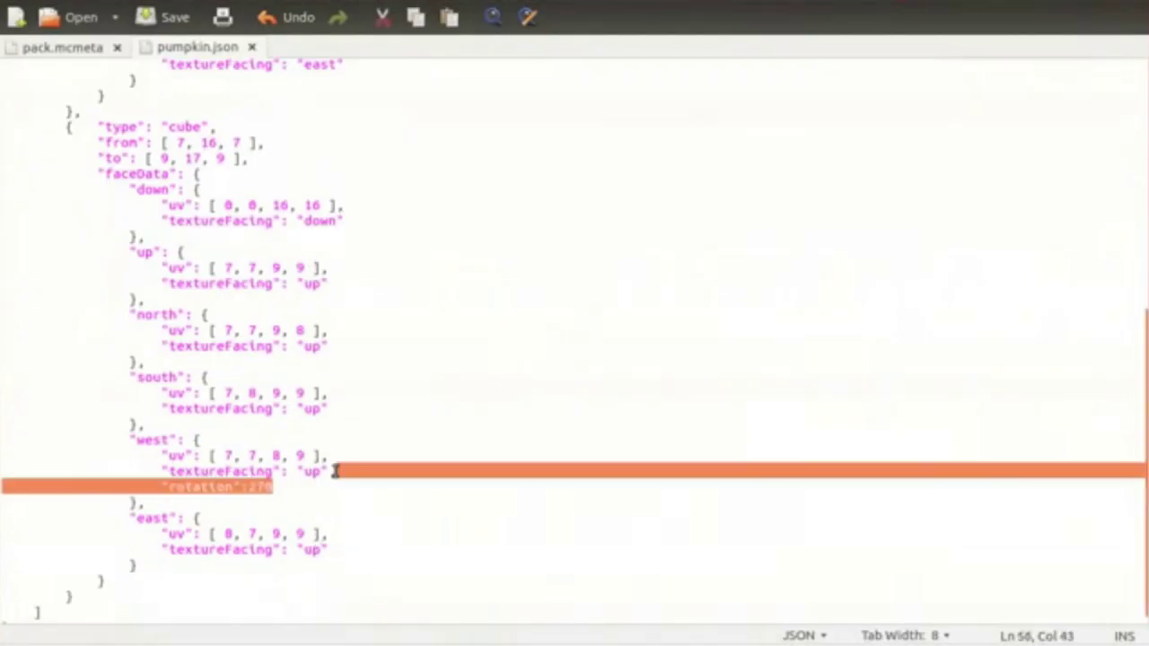
{"action": "left_click", "coordinate": [341, 551]}
{"action": "type", "text": ",                     \"rotation\":270"}
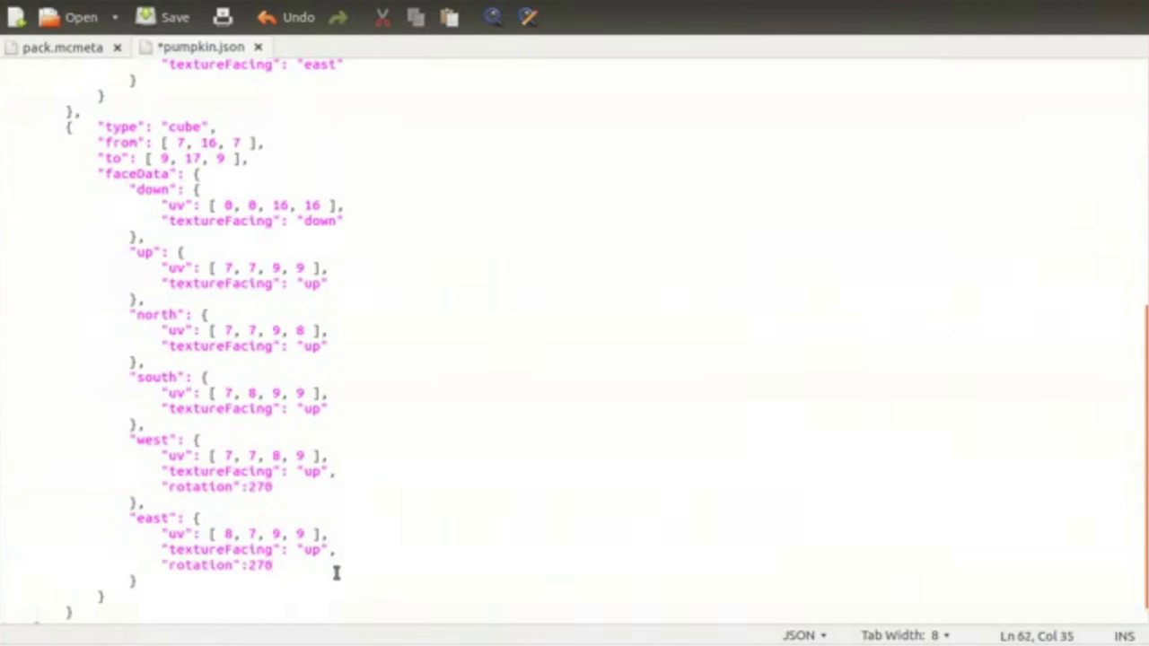
{"action": "key", "text": "BackSpace"}
{"action": "type", "text": "90"}
{"action": "key", "text": "ctrl+s"}
{"action": "left_click", "coordinate": [372, 548]}
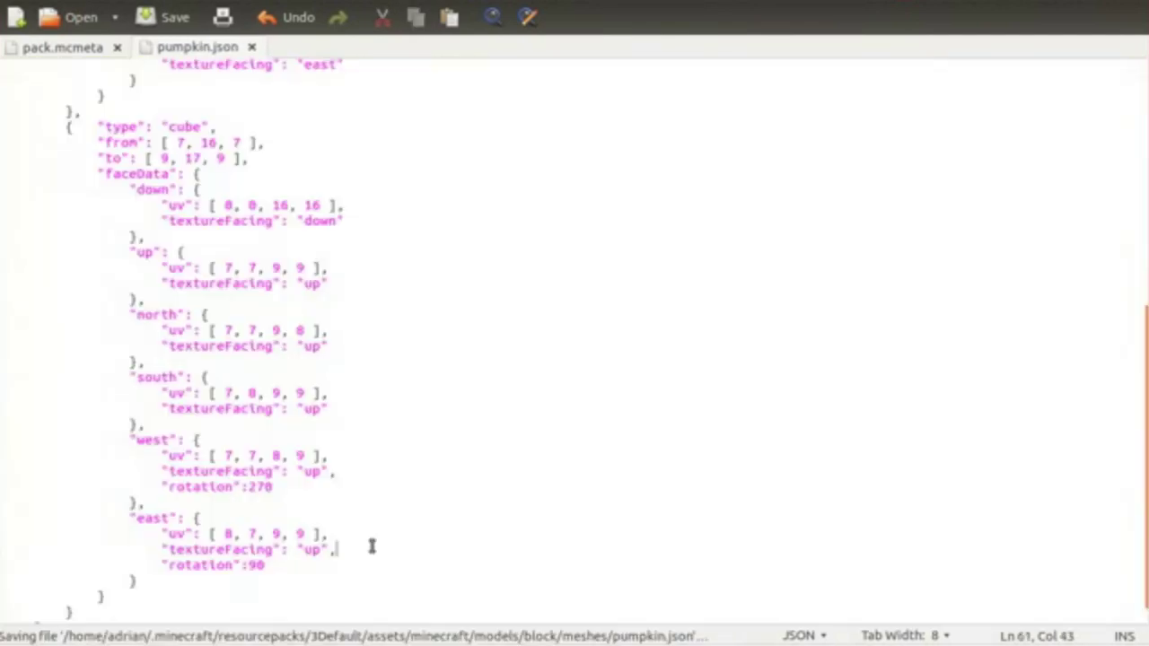
- Switch to Minecraft, reload the resources and examine the stem cube's east face
{"action": "key", "text": "alt+Tab"}
{"action": "left_click", "coordinate": [449, 208]}
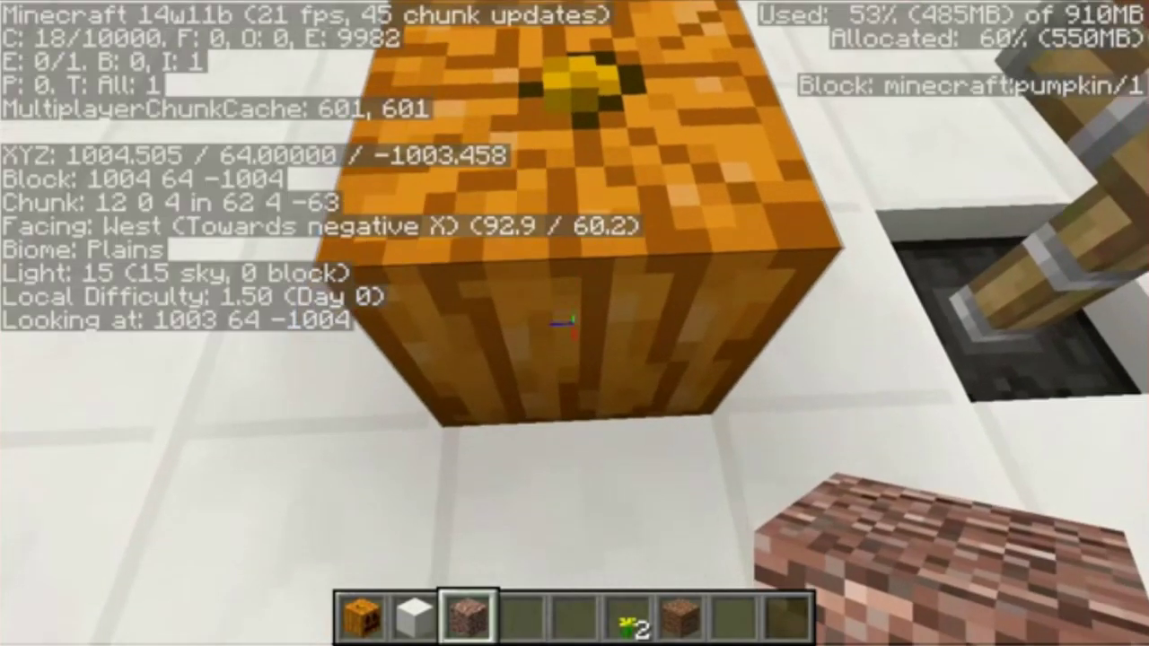
{"action": "key", "text": "a"}
{"action": "key", "text": "a"}
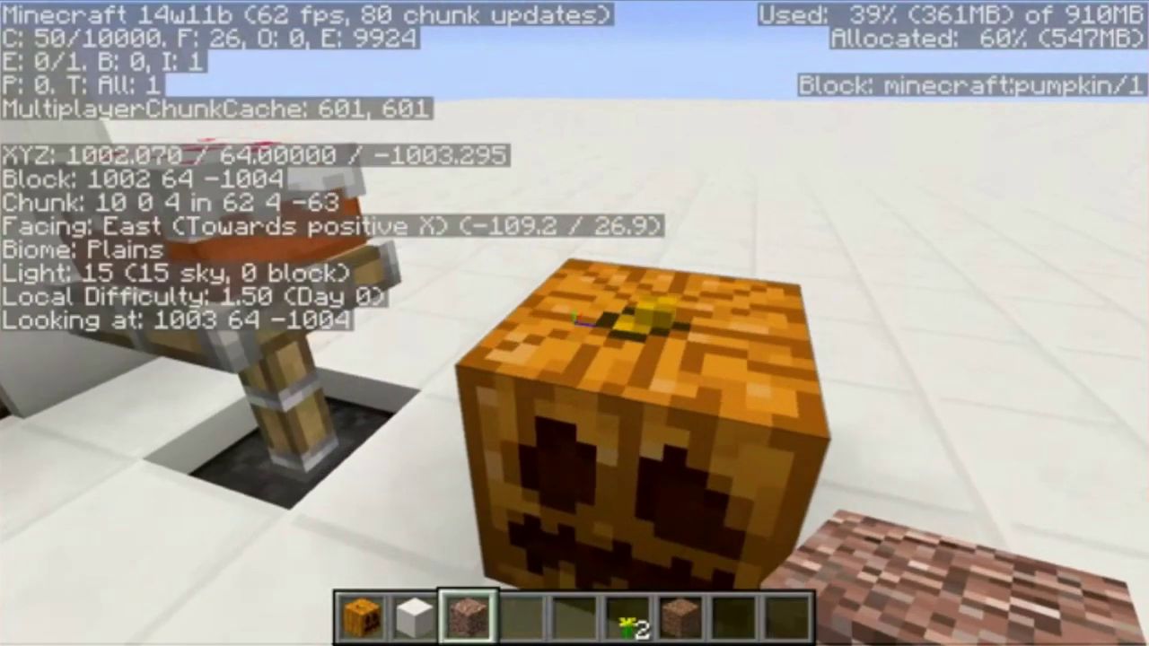
- Examine the raised stem cube and the surrounding stem pixels on the pumpkin's top from above and from the carved west side
{"action": "key", "text": "w"}
{"action": "key", "text": "space"}
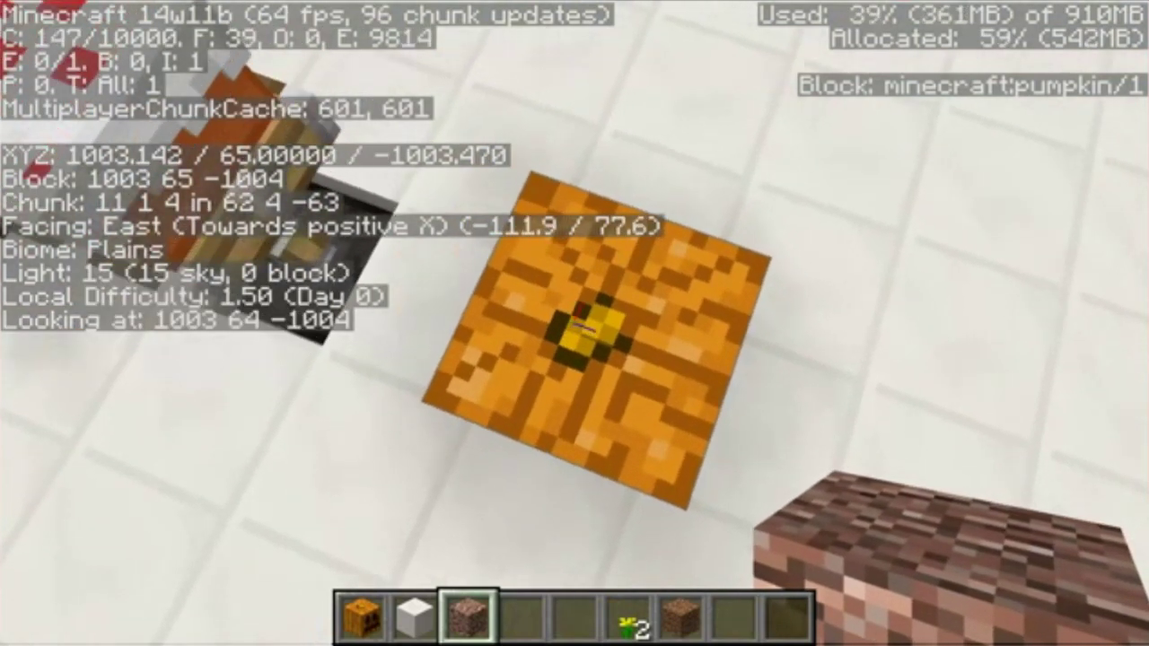
{"action": "key", "text": "s"}
{"action": "key", "text": "w"}
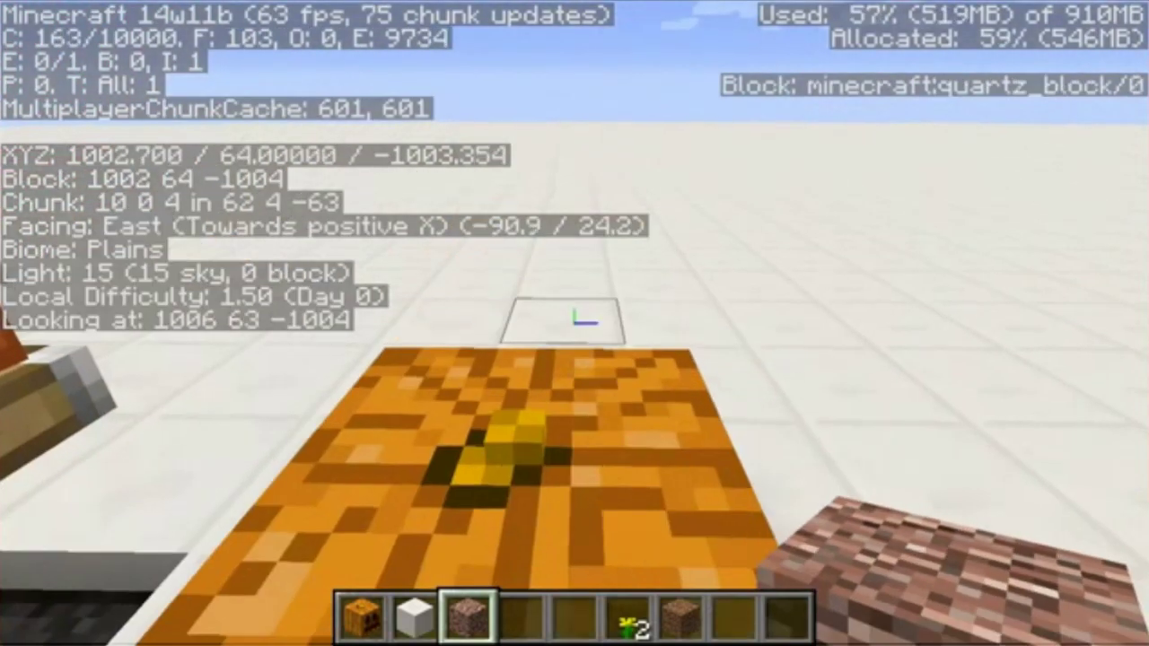
{"action": "key", "text": "s"}
{"action": "key", "text": "w"}
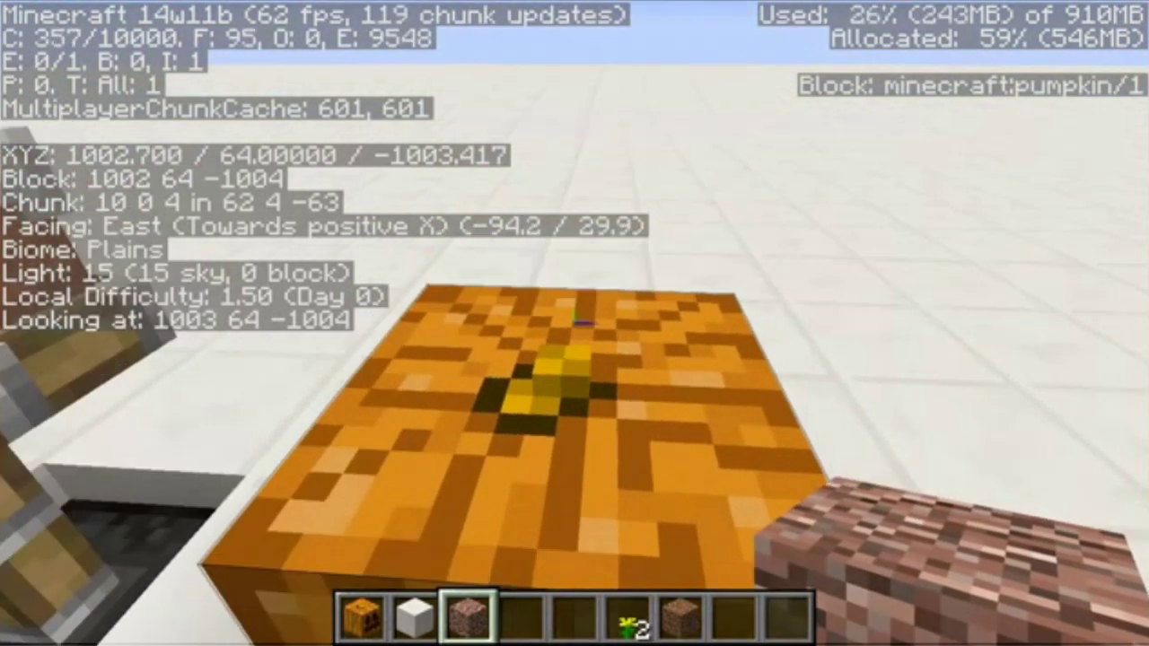
{"action": "key", "text": "s"}
{"action": "key", "text": "w"}
{"action": "key", "text": "s"}
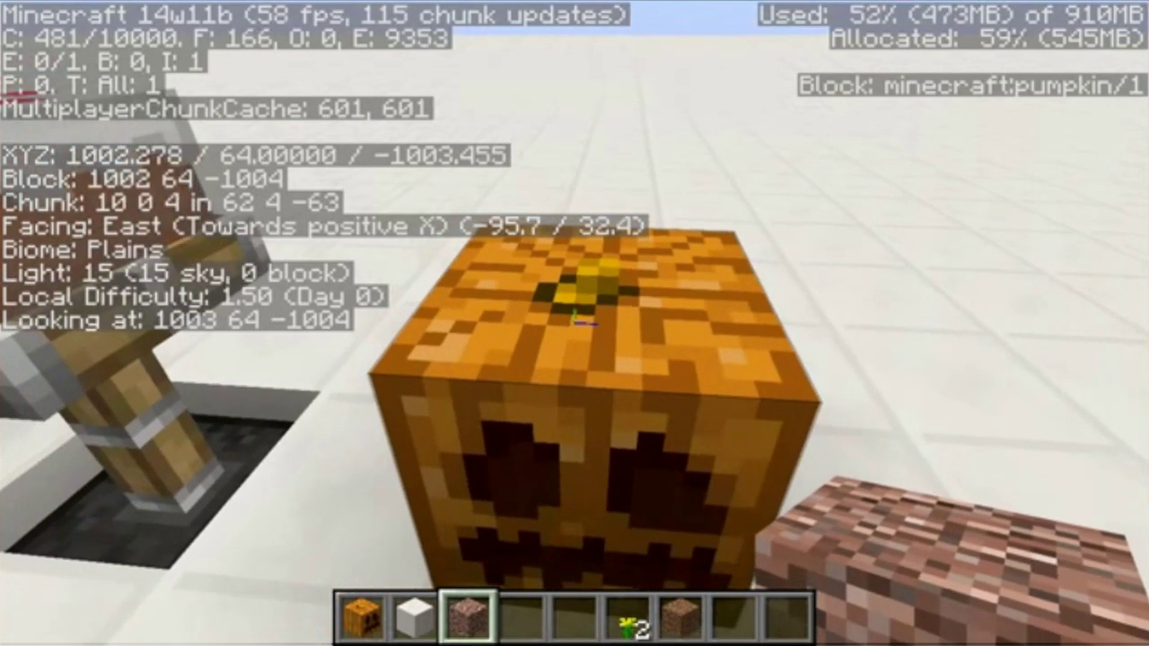
{"action": "key", "text": "w"}
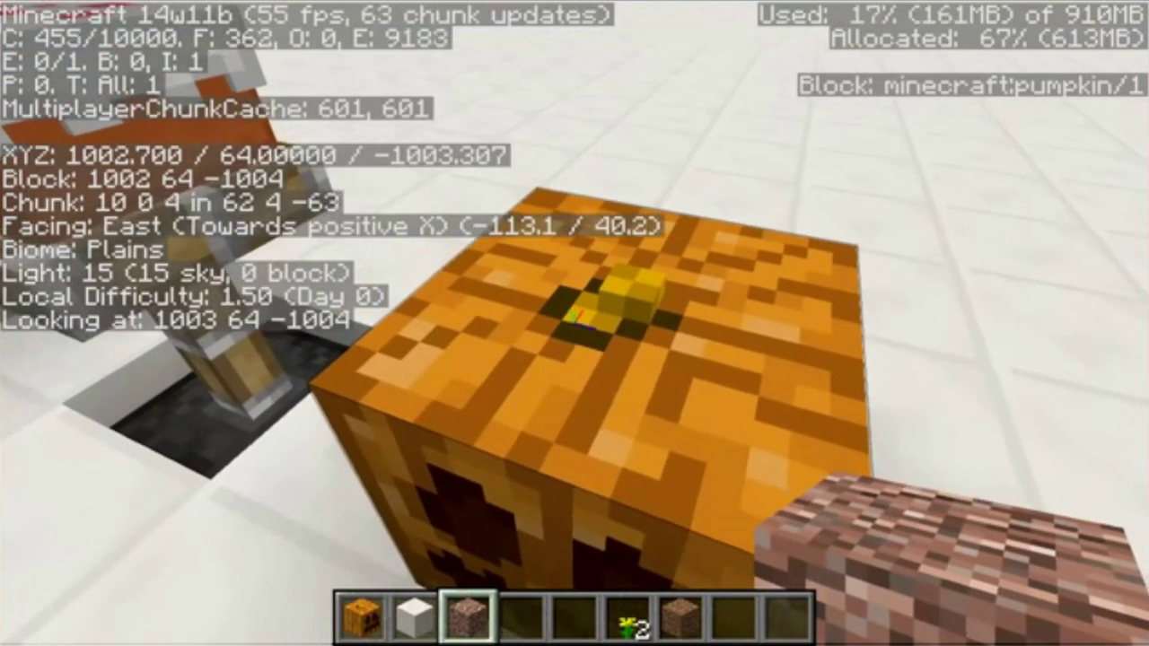
{"action": "key", "text": "a"}
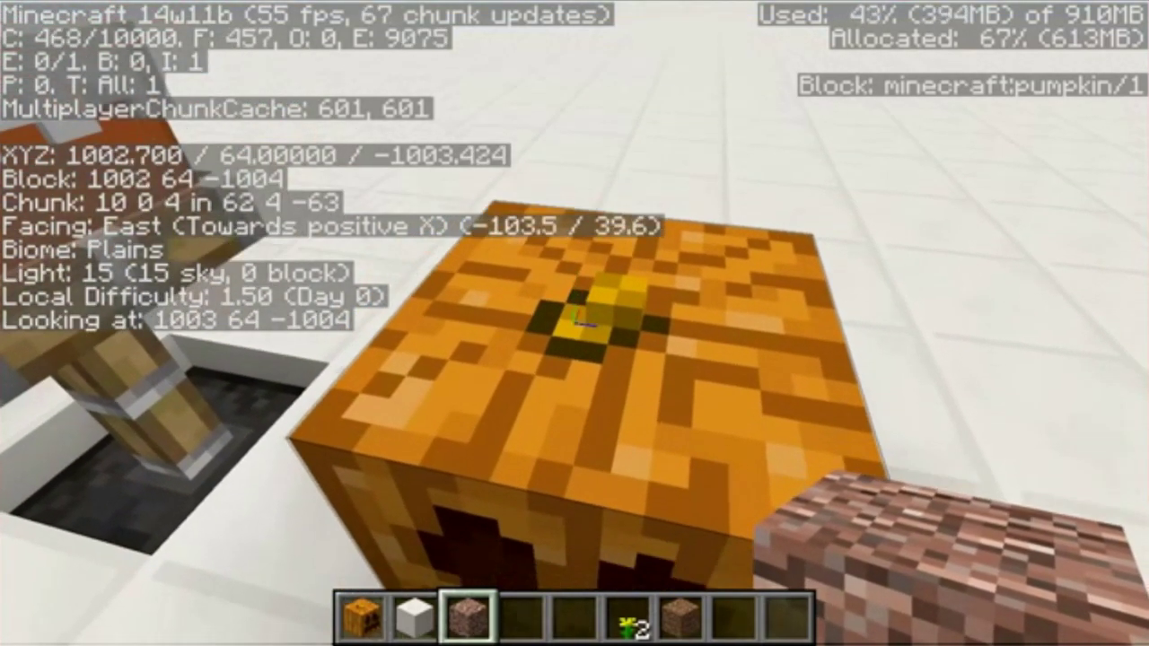
{"action": "key", "text": "space"}
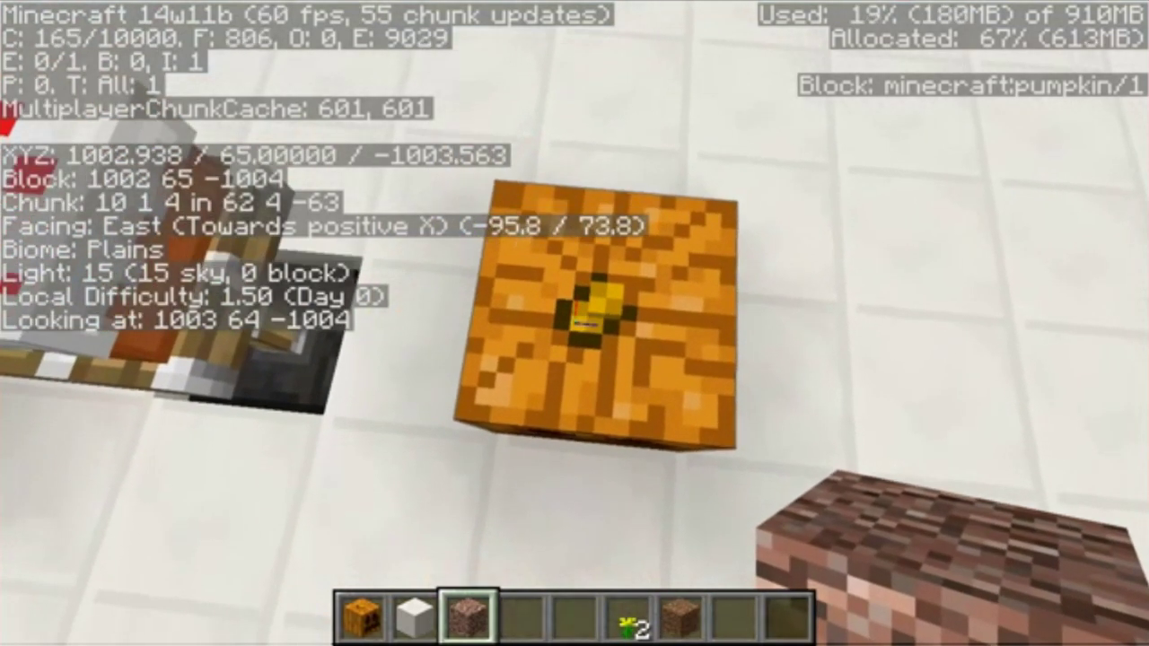
{"action": "key", "text": "s"}
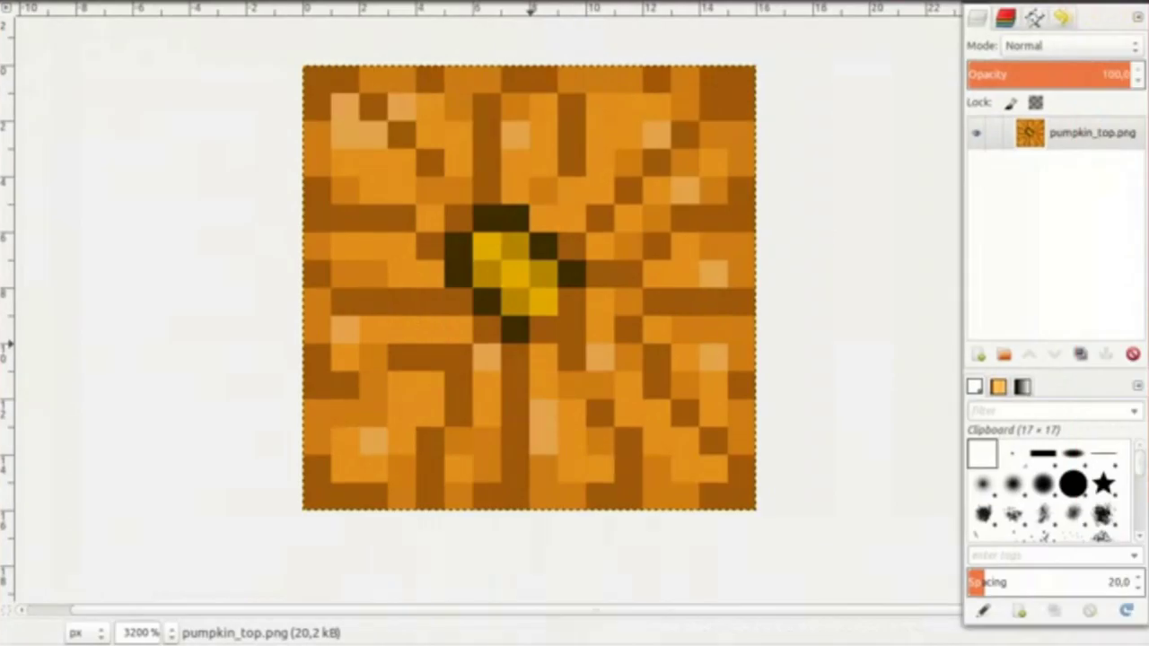
- Switch to pumpkin_top.png in GIMP and restore the recently closed Toolbox - Tool Options dock
{"action": "right_click", "coordinate": [110, 188]}
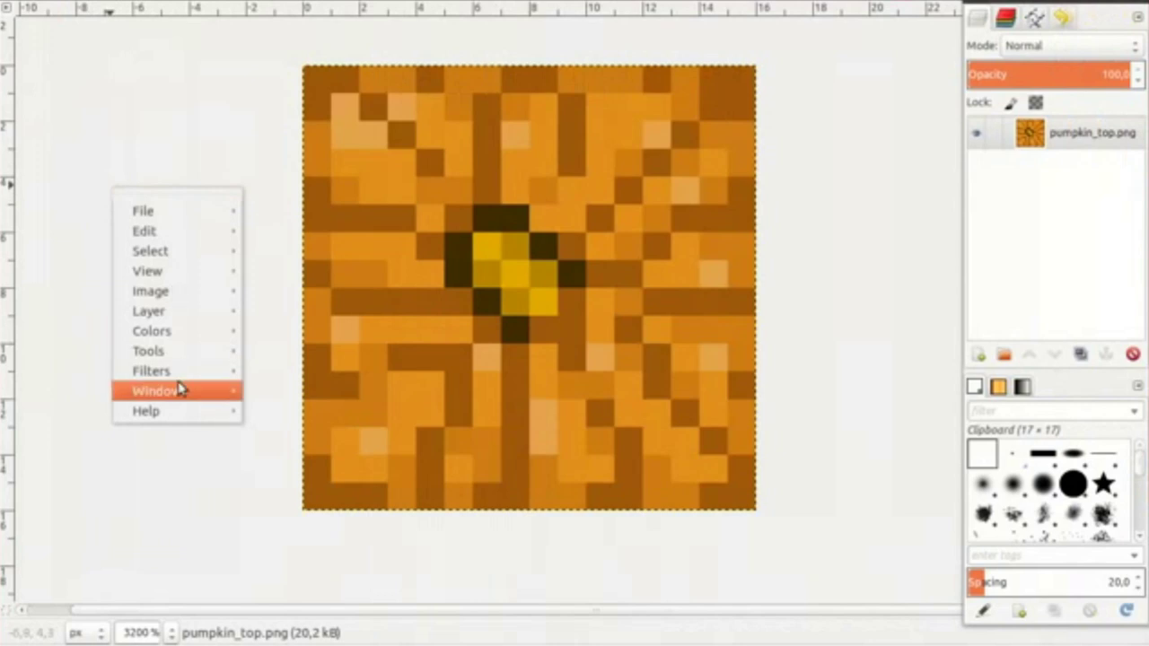
{"action": "mouse_move", "coordinate": [221, 390]}
{"action": "mouse_move", "coordinate": [328, 433]}
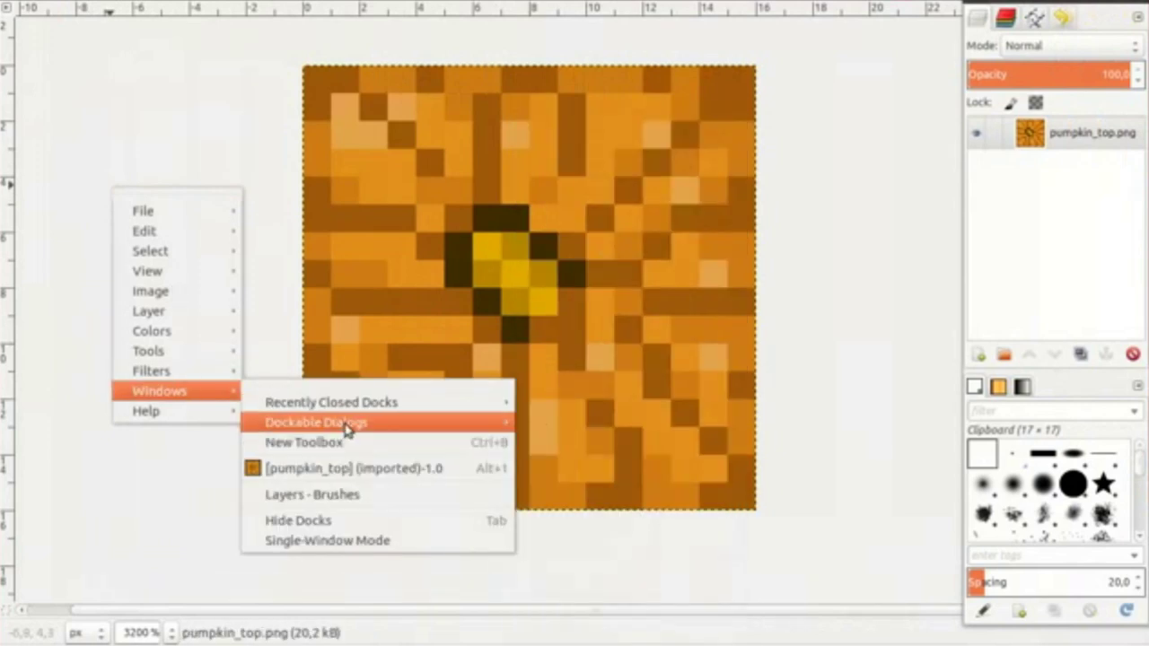
{"action": "mouse_move", "coordinate": [410, 403]}
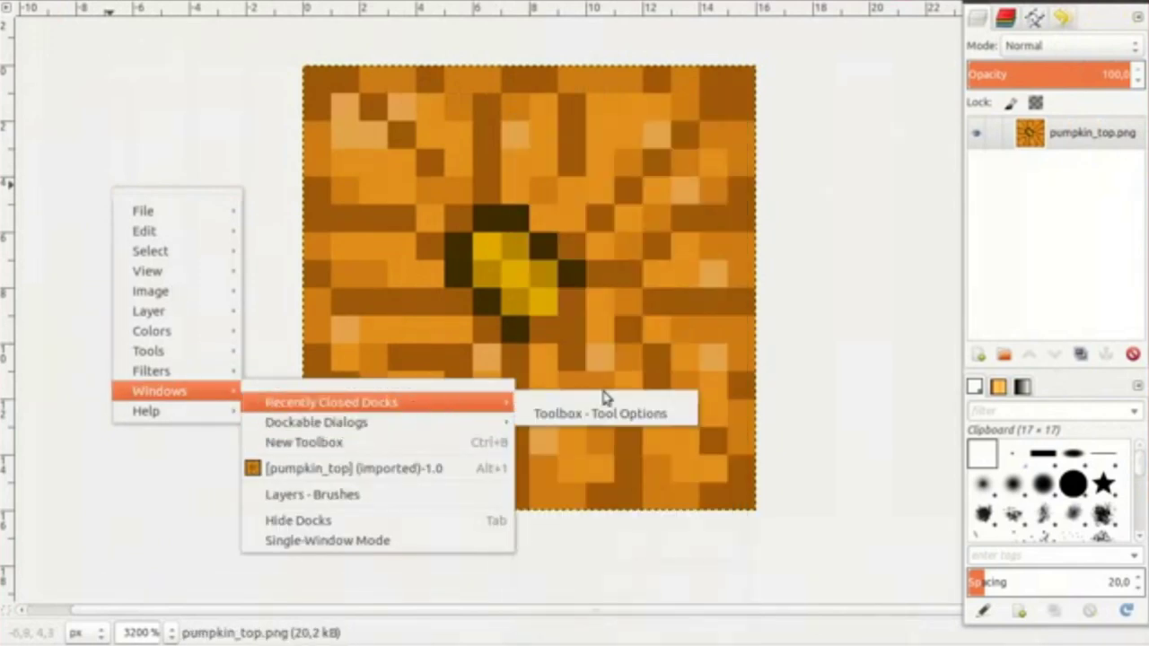
{"action": "left_click", "coordinate": [593, 410]}
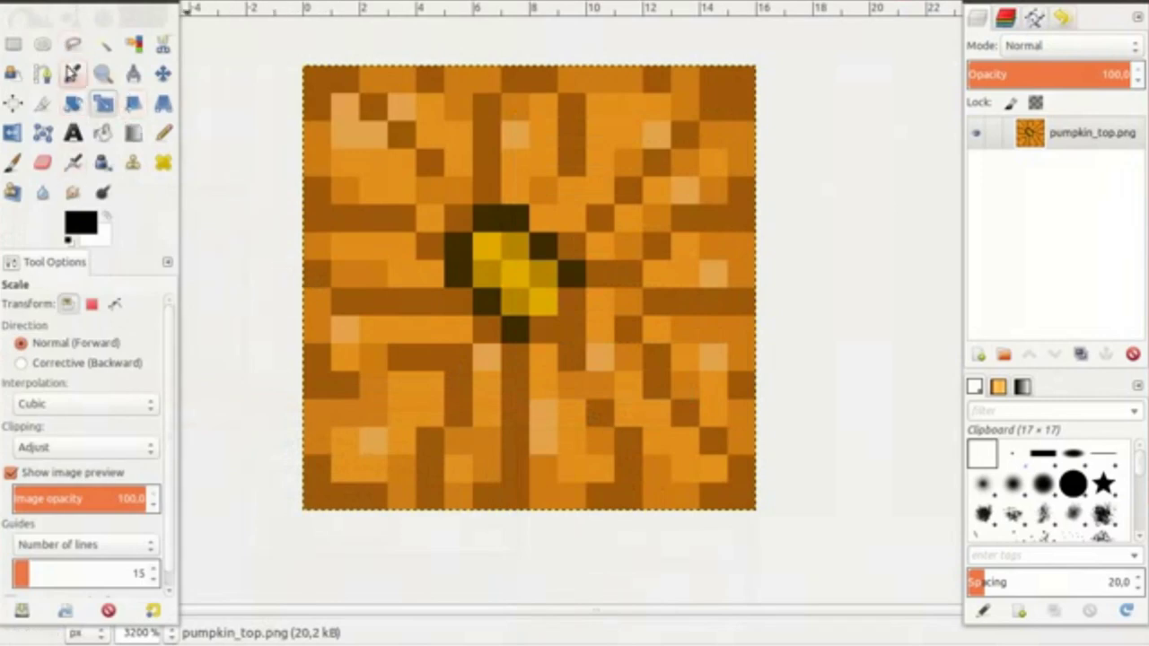
- Pick the light orange beside the stem as foreground colour and set the Pencil to the 1. Pixel brush at size 1
{"action": "left_click", "coordinate": [72, 73]}
{"action": "left_click", "coordinate": [434, 271]}
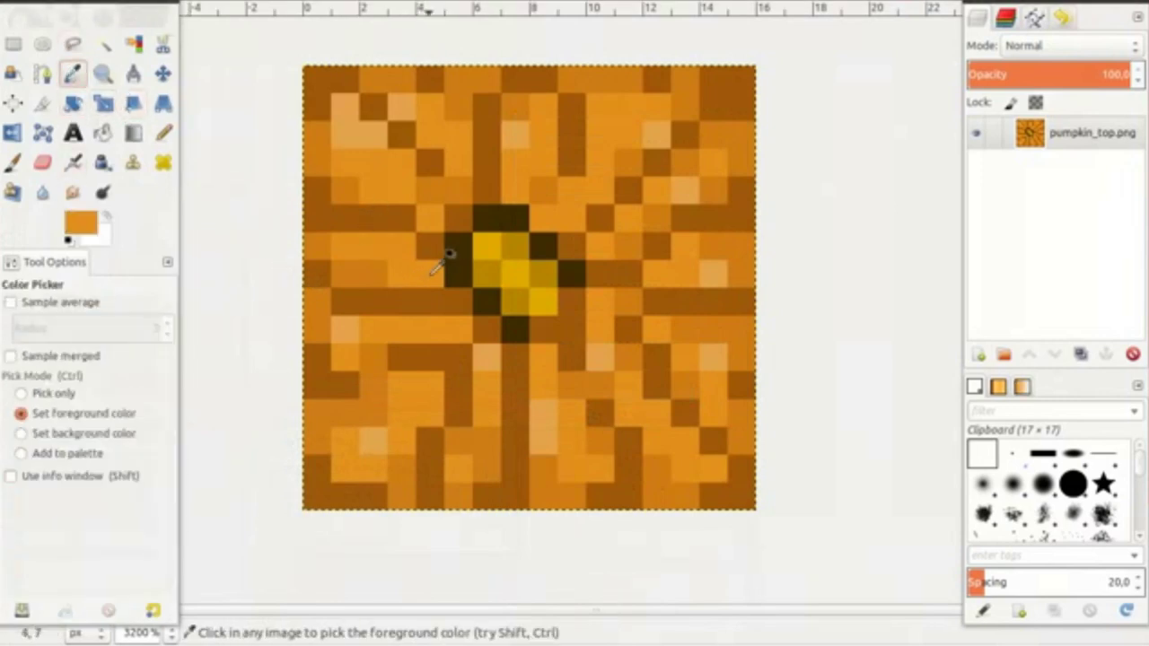
{"action": "left_click", "coordinate": [162, 134]}
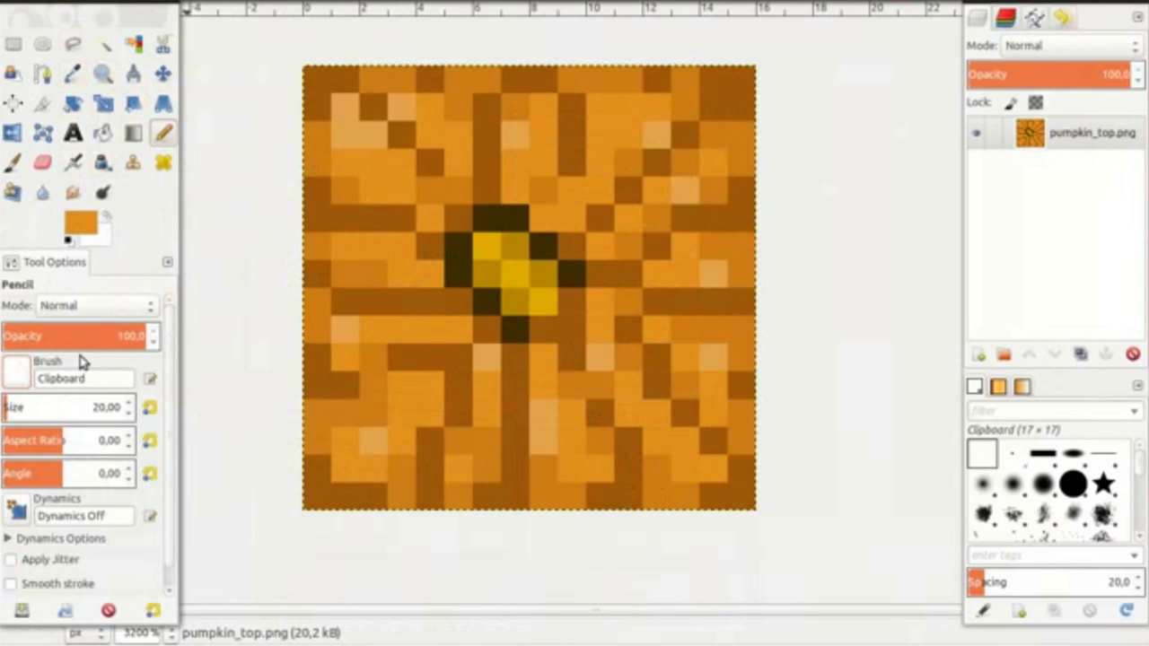
{"action": "left_click", "coordinate": [25, 375]}
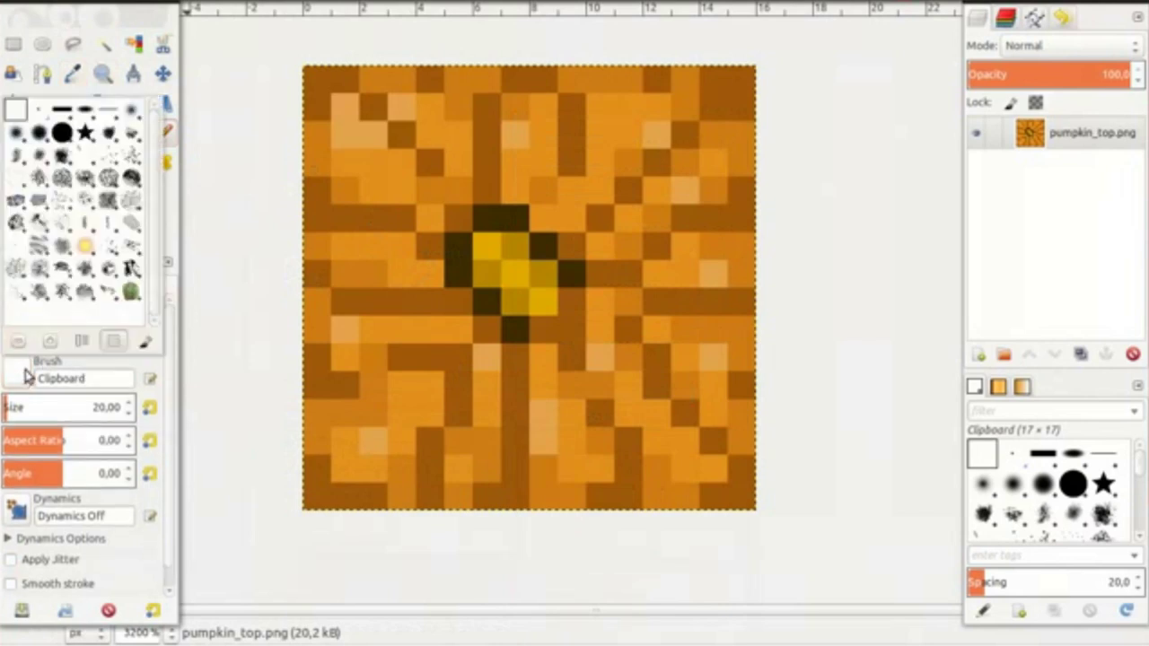
{"action": "left_click", "coordinate": [40, 112]}
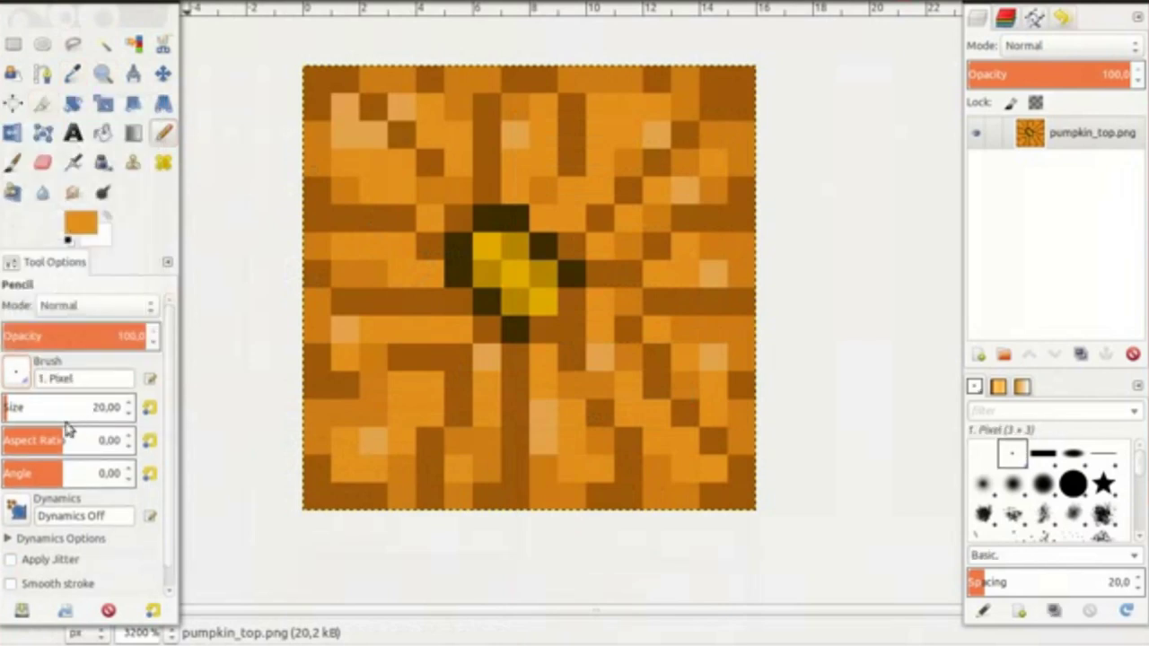
{"action": "left_click_drag", "start_coordinate": [39, 412], "coordinate": [17, 411]}
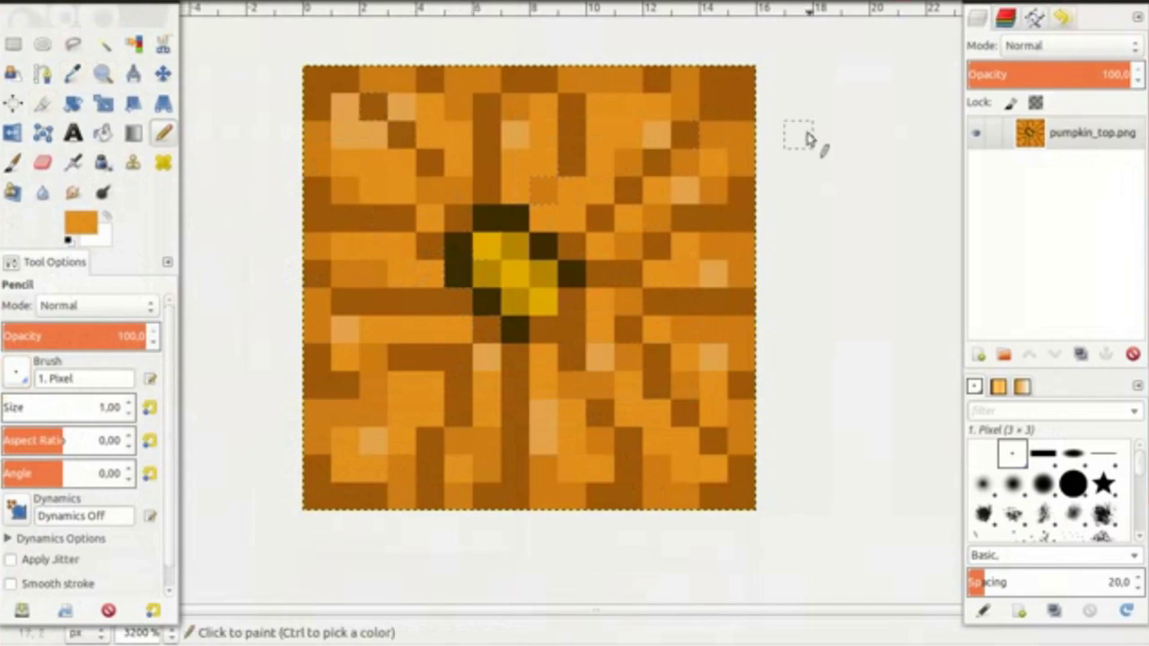
- Paint three dark stem-outline pixels light orange: the lower one on the west edge and two along the upper-right edge
{"action": "left_click", "coordinate": [455, 274]}
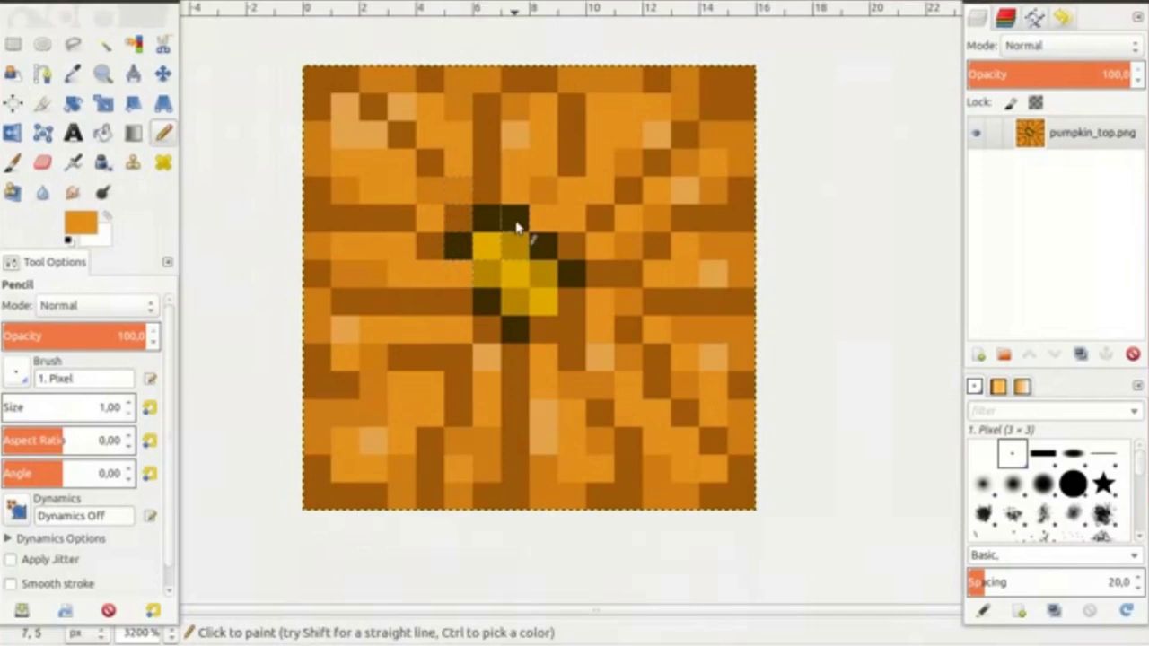
{"action": "left_click", "coordinate": [517, 224]}
{"action": "left_click", "coordinate": [543, 254]}
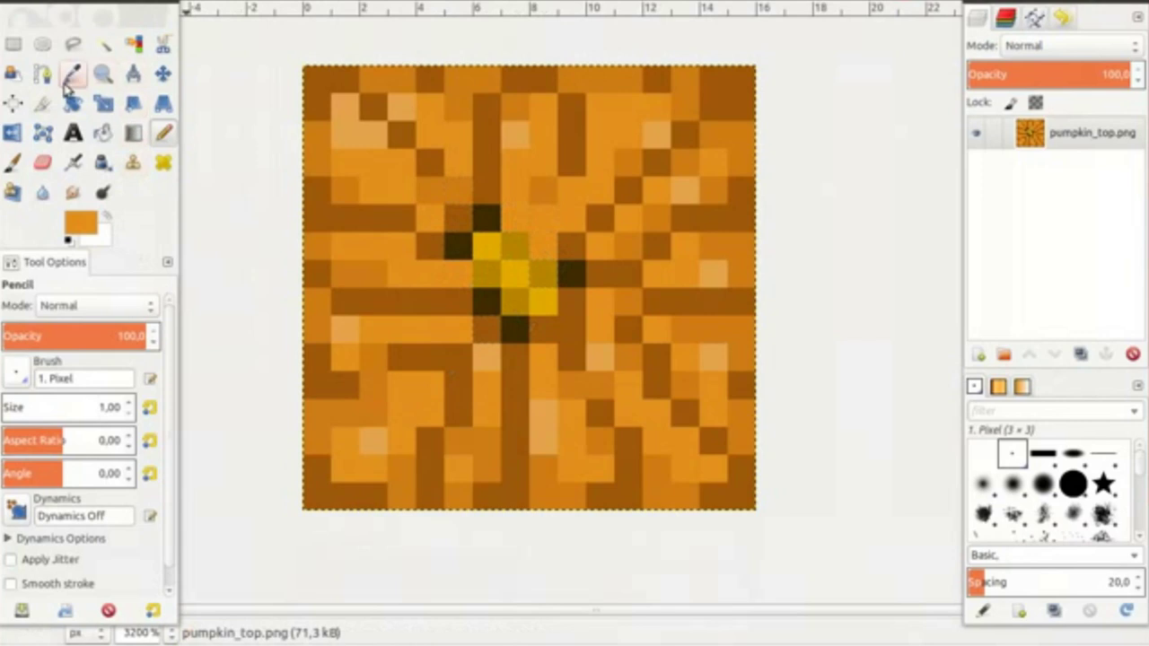
- Pick the dark brown from the texture and pencil over the five remaining near-black pixels around the stem
{"action": "left_click", "coordinate": [72, 75]}
{"action": "left_click", "coordinate": [487, 187]}
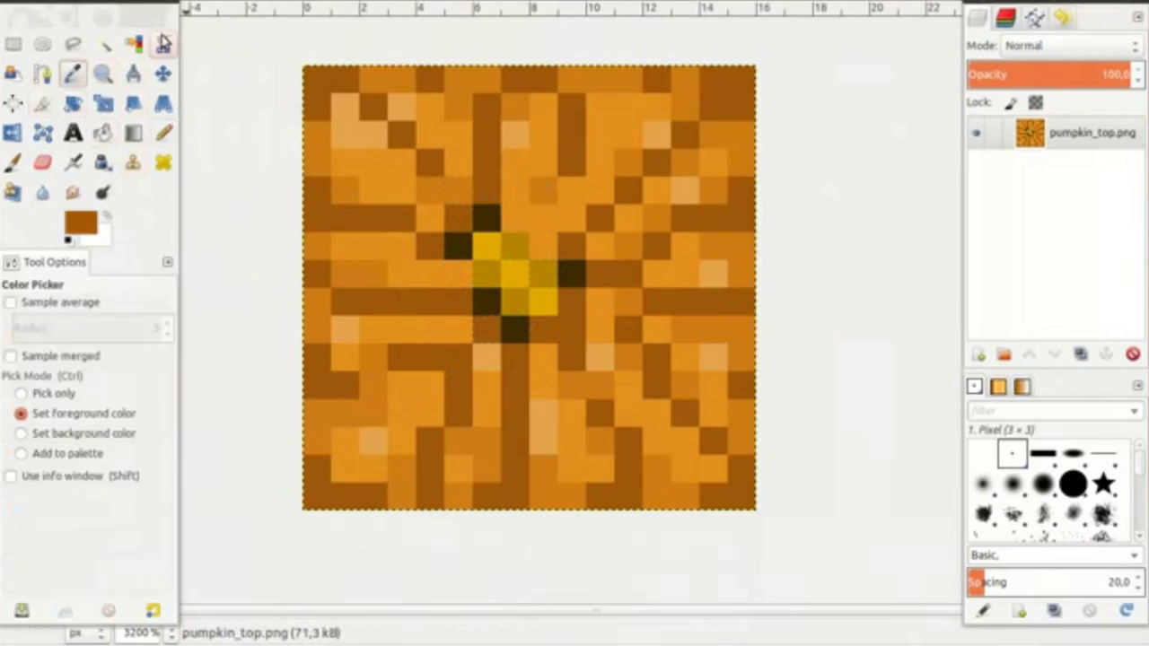
{"action": "left_click", "coordinate": [162, 133]}
{"action": "left_click", "coordinate": [466, 249]}
{"action": "left_click", "coordinate": [487, 217]}
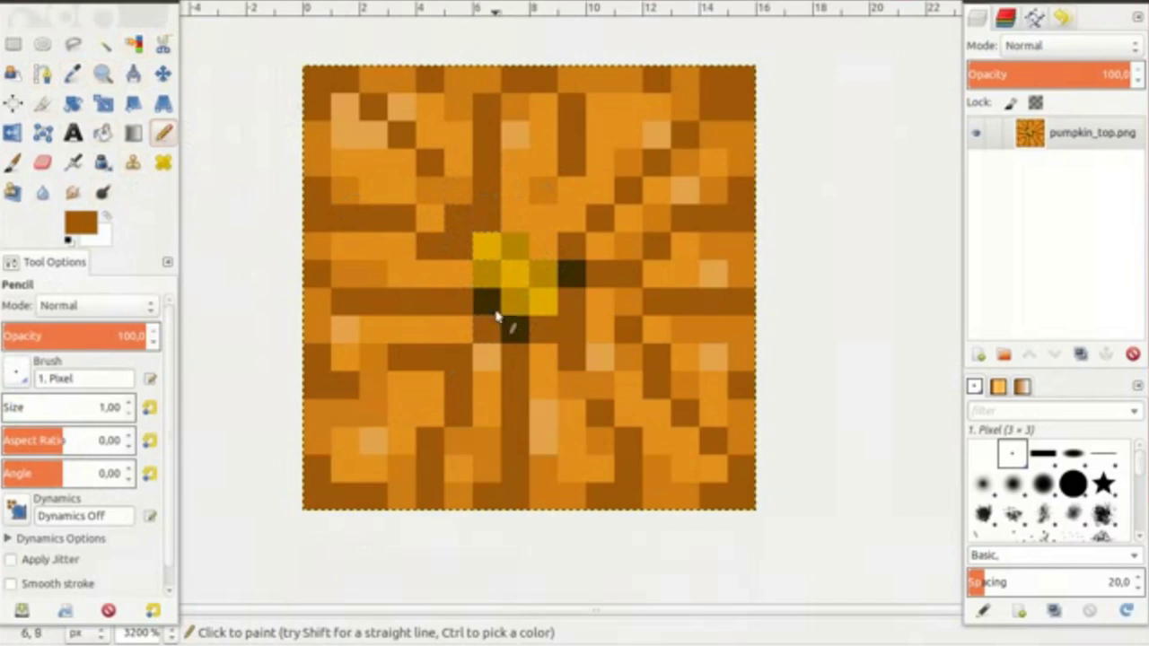
{"action": "left_click", "coordinate": [485, 303]}
{"action": "left_click", "coordinate": [514, 333]}
{"action": "left_click", "coordinate": [572, 273]}
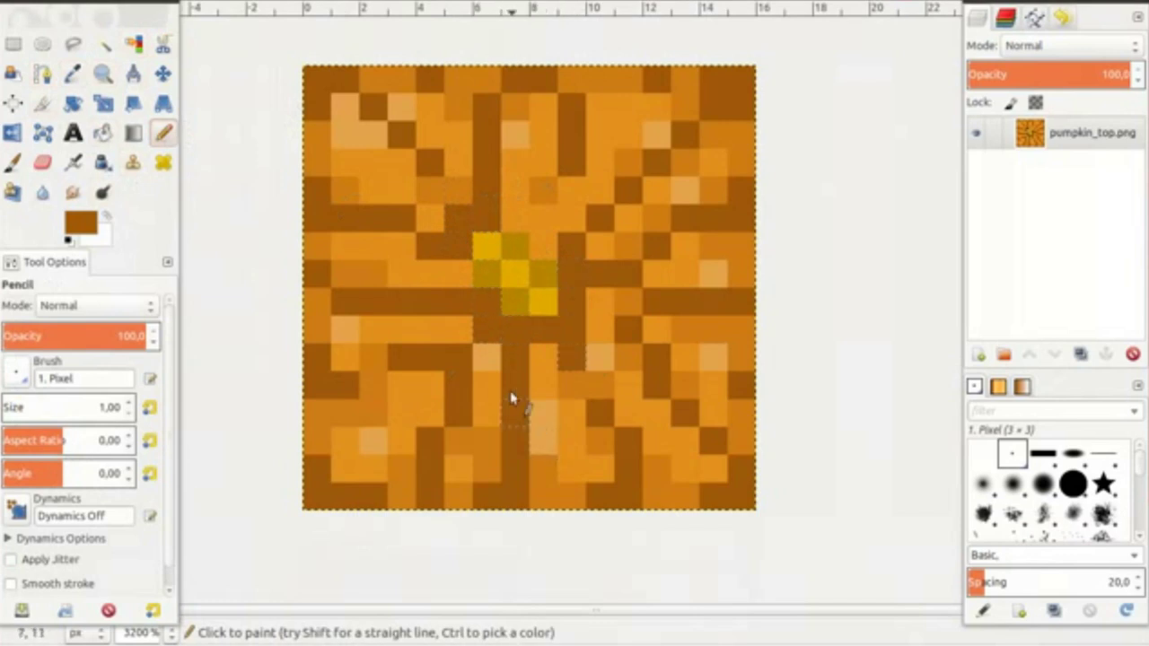
- Pick the light orange again and paint over the two dark-yellow pixels outside the stem's central 2×2 square
{"action": "left_click", "coordinate": [73, 73]}
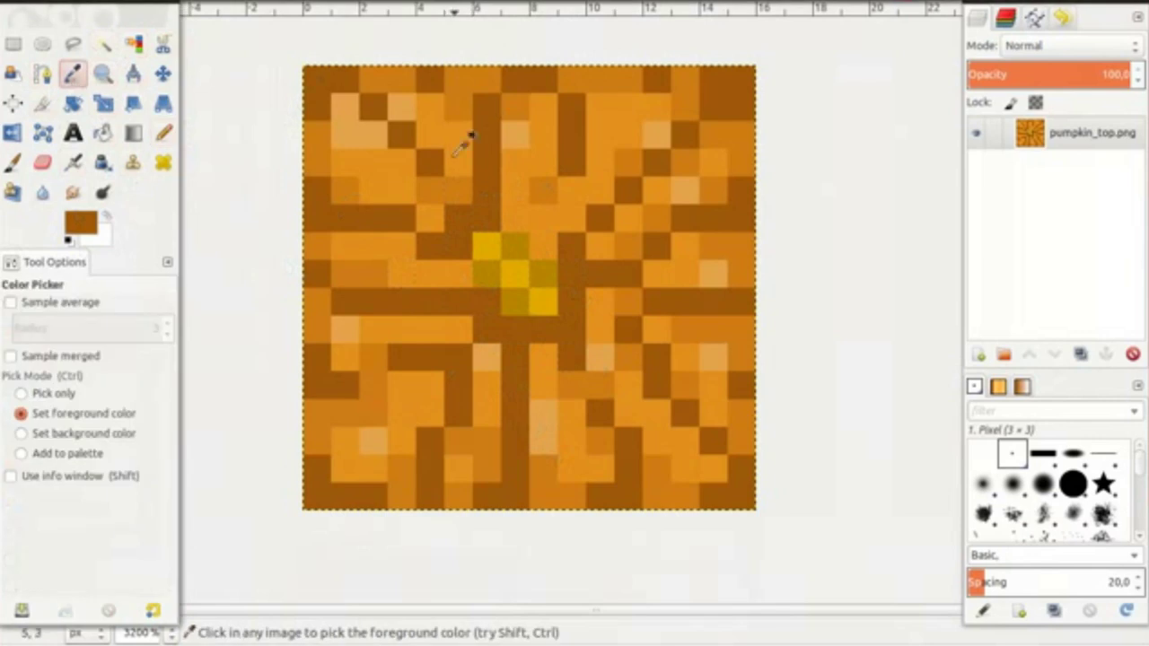
{"action": "left_click", "coordinate": [465, 269]}
{"action": "left_click", "coordinate": [162, 132]}
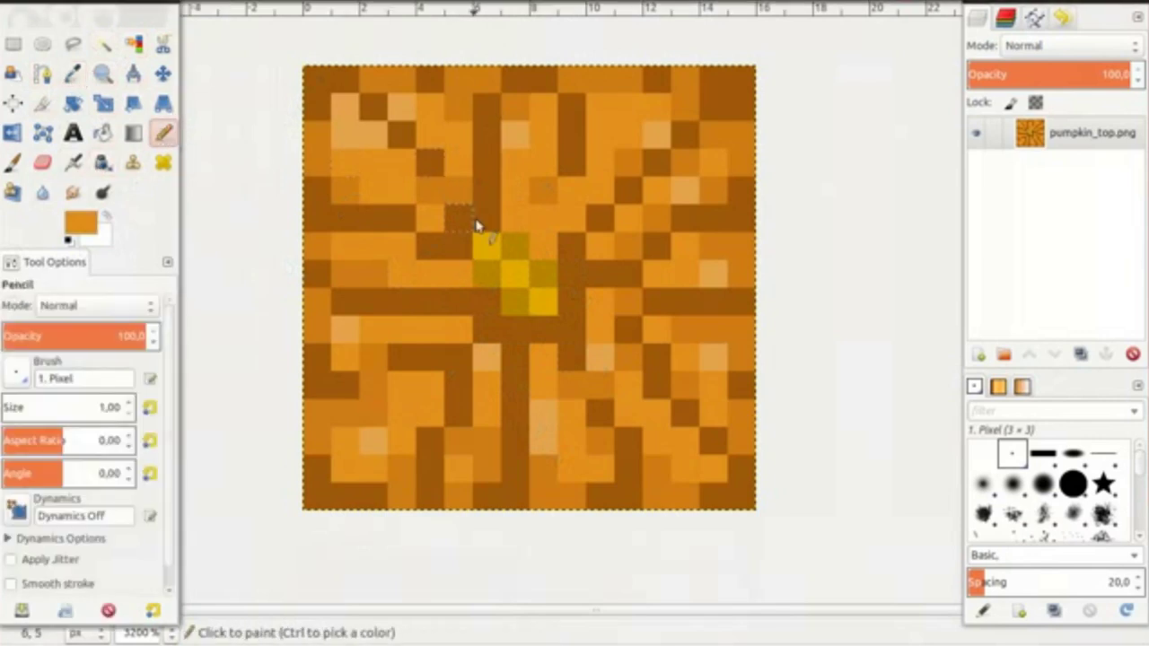
{"action": "left_click", "coordinate": [485, 271]}
{"action": "left_click", "coordinate": [510, 253]}
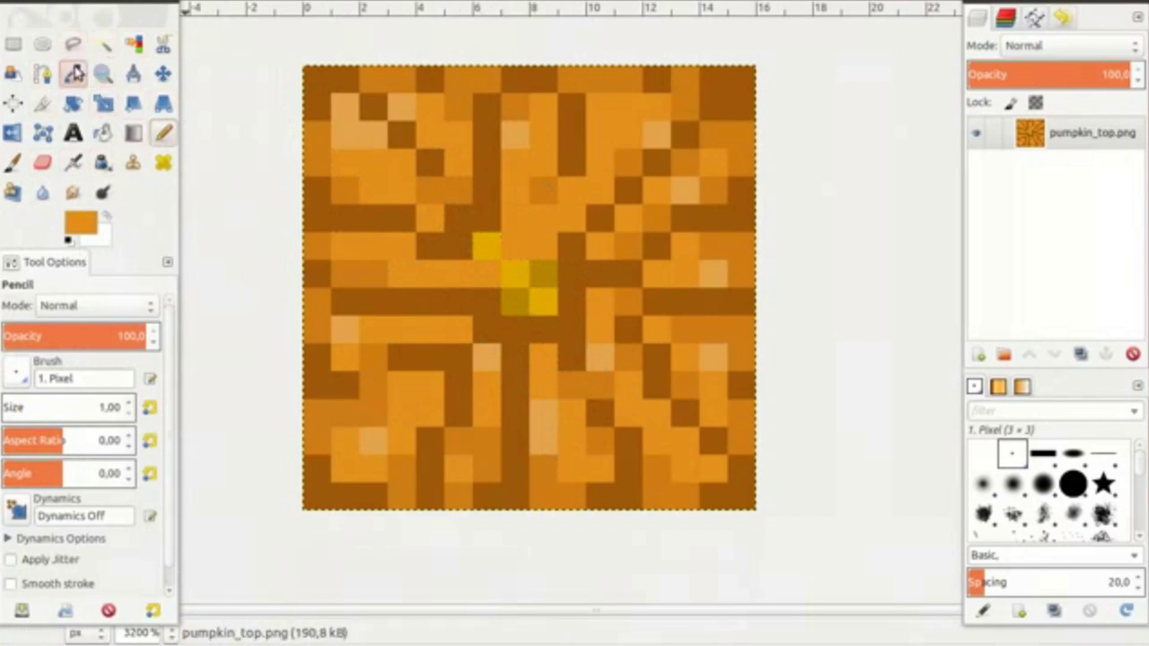
- Pick the medium orange from the texture and paint over the last yellow pixel outside the central 2×2 stem square
{"action": "left_click", "coordinate": [75, 74]}
{"action": "left_click", "coordinate": [554, 172]}
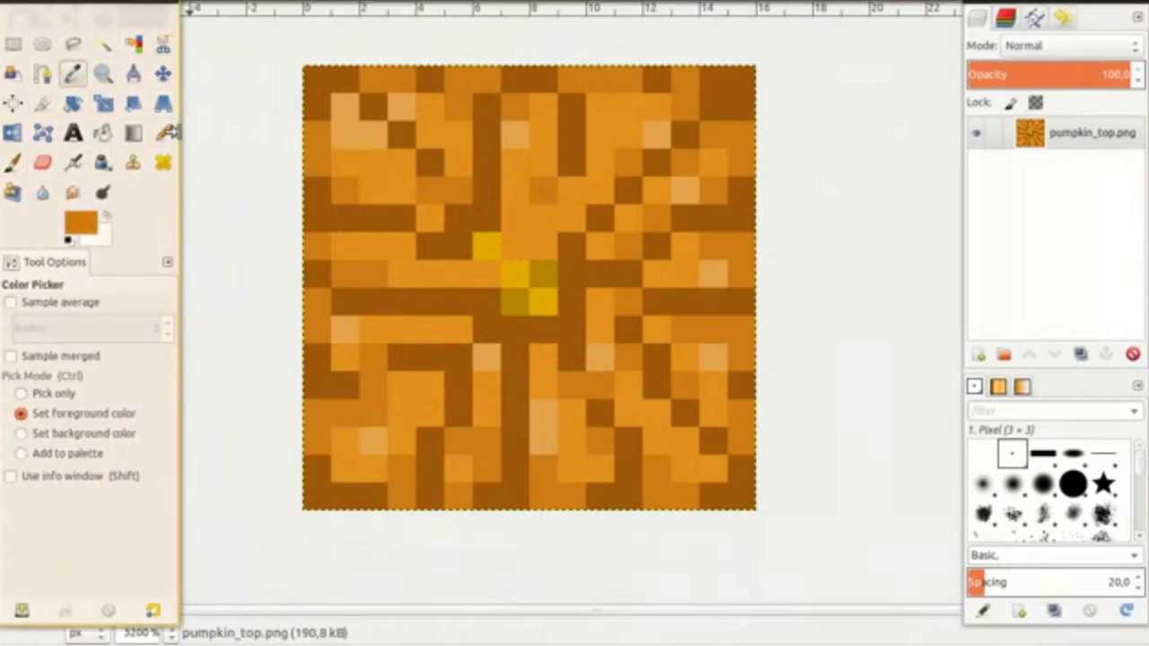
{"action": "left_click", "coordinate": [163, 133]}
{"action": "left_click", "coordinate": [490, 244]}
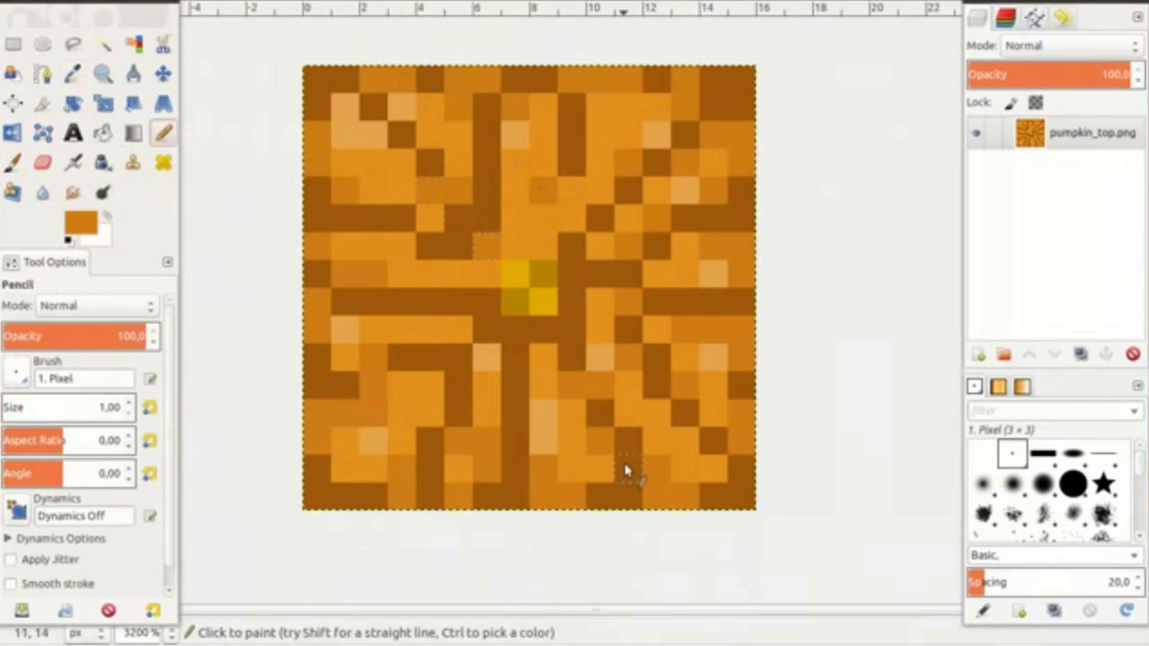
- Start exporting the edited pumpkin_top.png and browse to .minecraft/resourcepacks/3Default/assets/minecraft as the destination
{"action": "scroll", "coordinate": [536, 336], "scroll_direction": "up", "scroll_amount": 1}
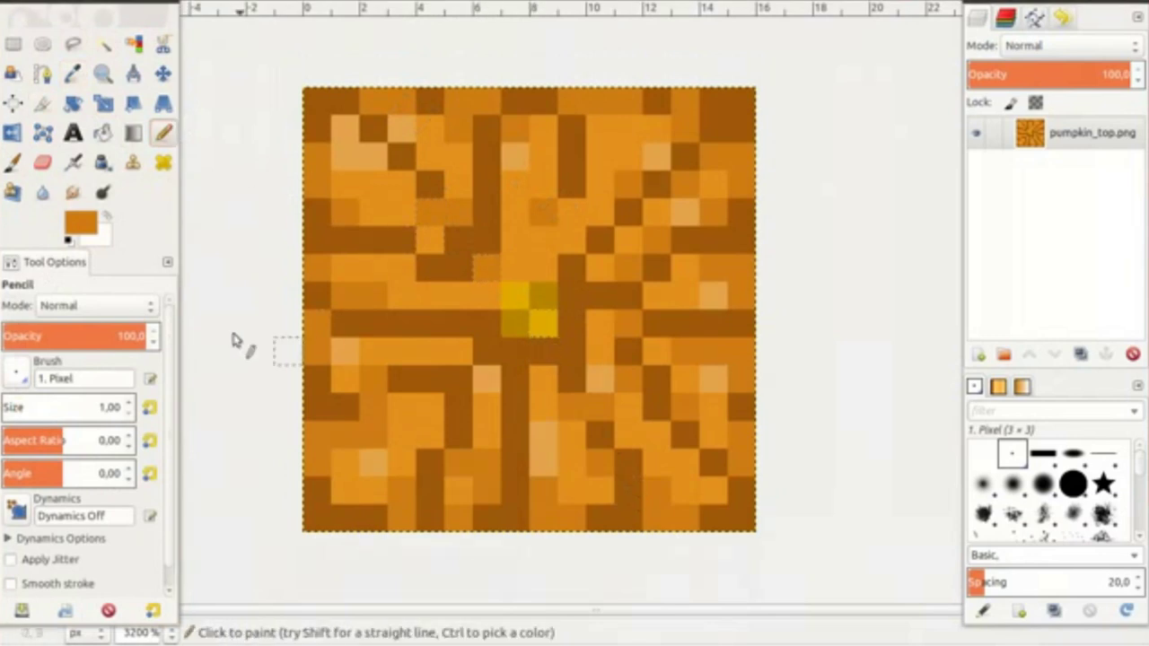
{"action": "right_click", "coordinate": [205, 213]}
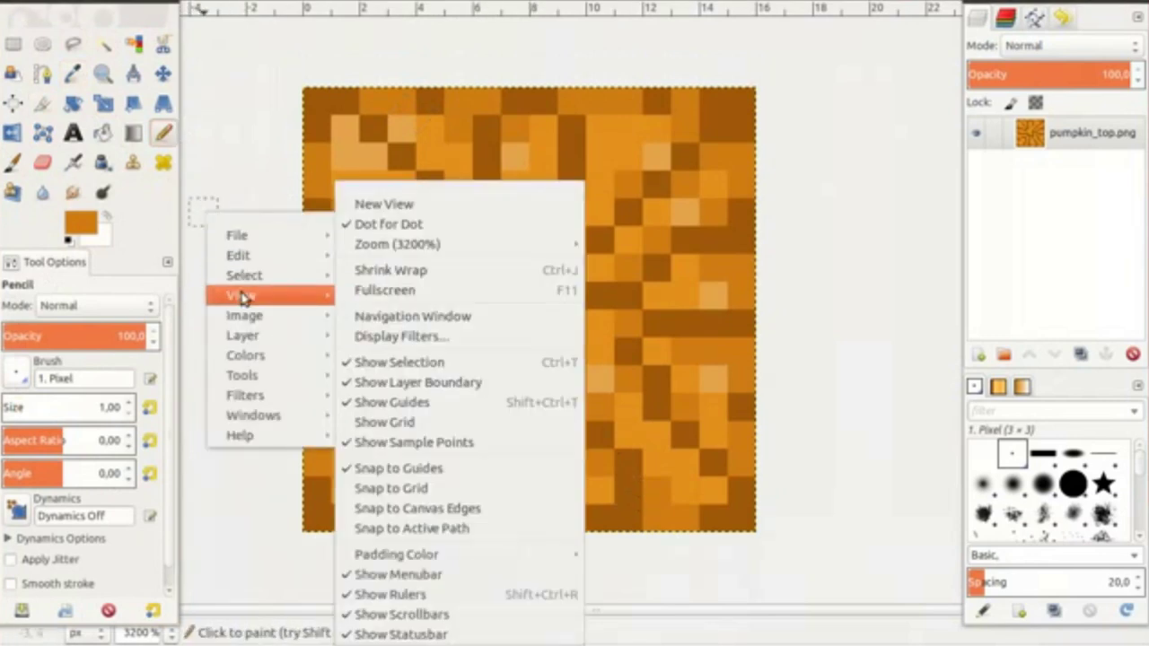
{"action": "mouse_move", "coordinate": [260, 237]}
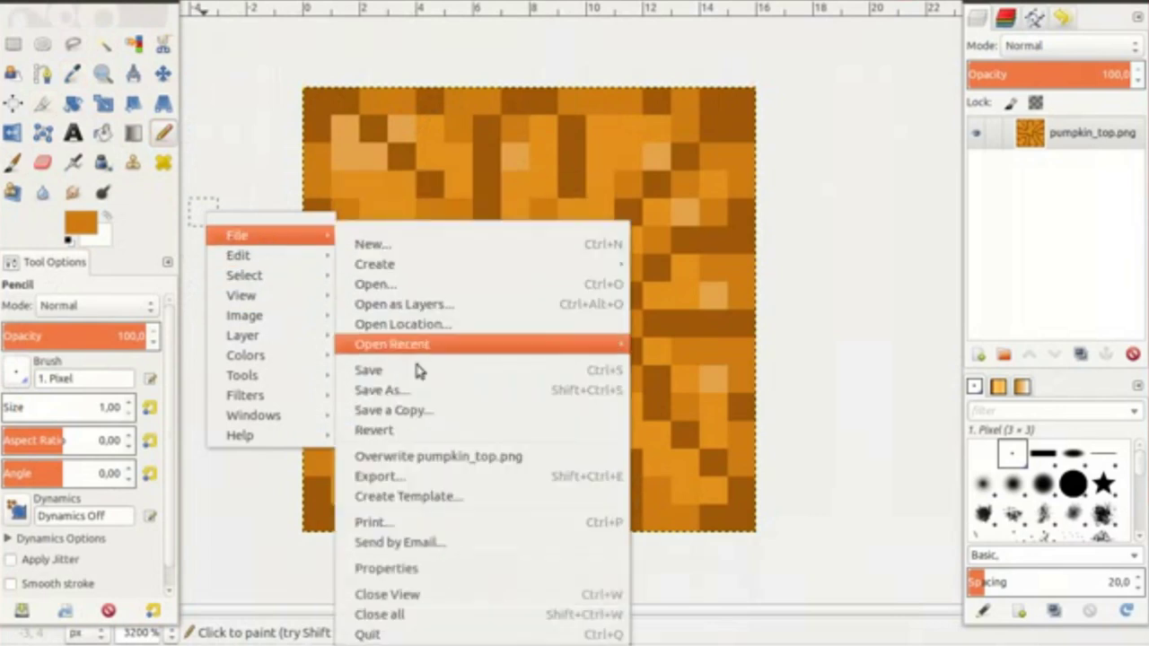
{"action": "left_click", "coordinate": [423, 474]}
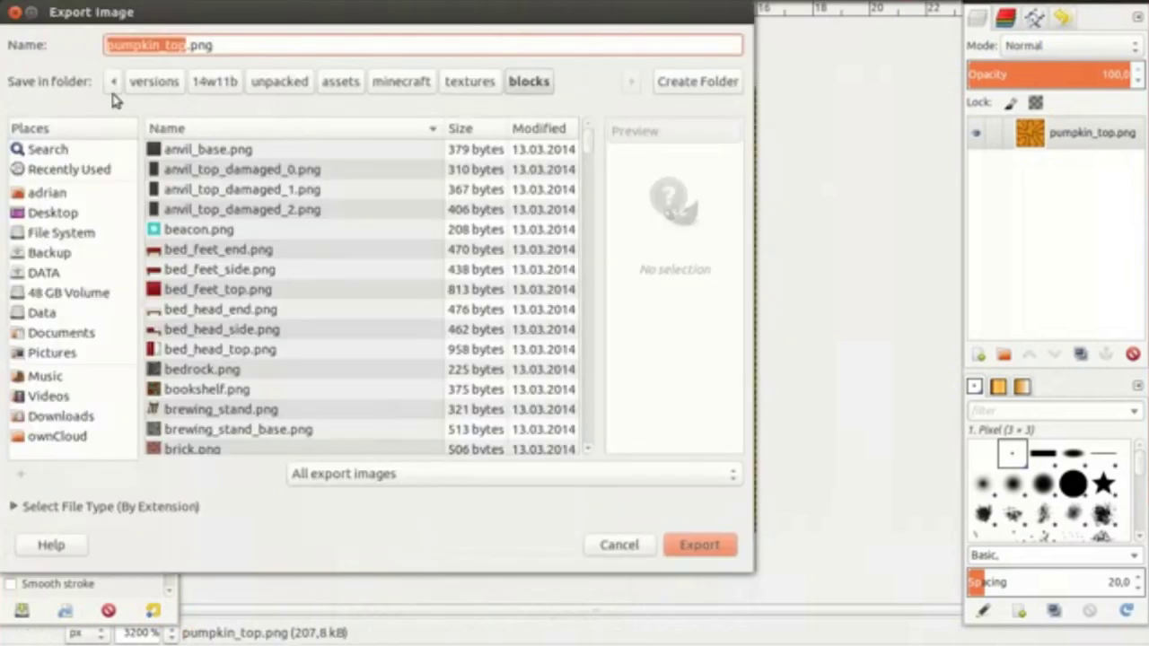
{"action": "left_click", "coordinate": [142, 81]}
{"action": "left_click", "coordinate": [117, 89]}
{"action": "left_click", "coordinate": [116, 90]}
{"action": "left_click", "coordinate": [158, 82]}
{"action": "left_click", "coordinate": [226, 83]}
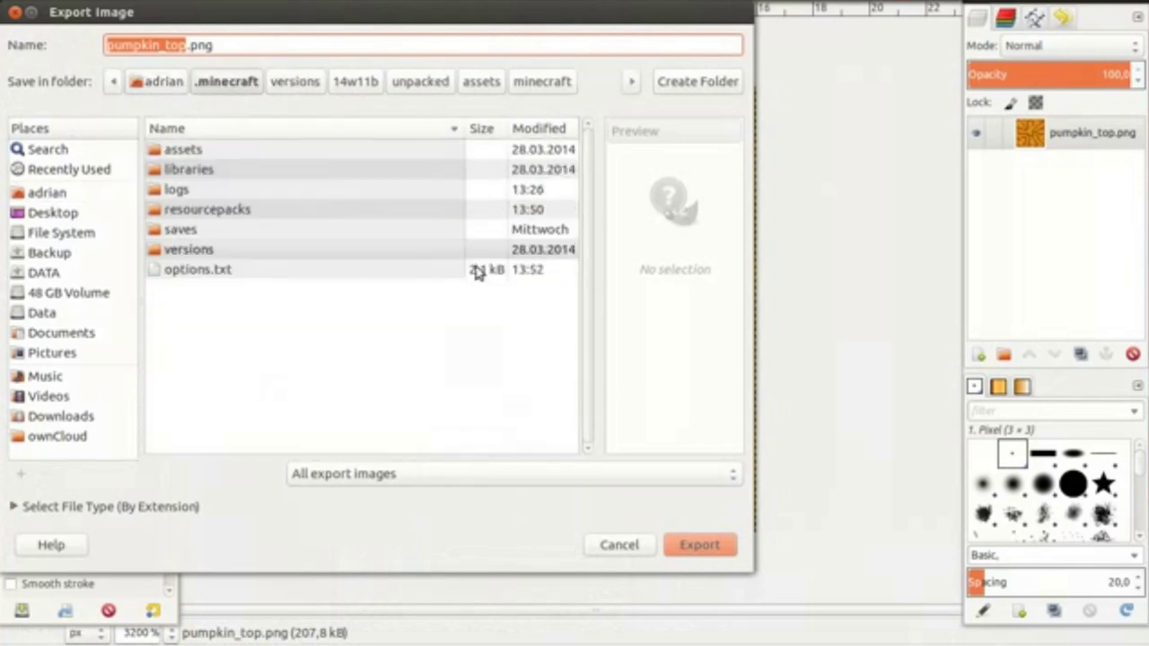
{"action": "double_click", "coordinate": [176, 209]}
{"action": "double_click", "coordinate": [180, 149]}
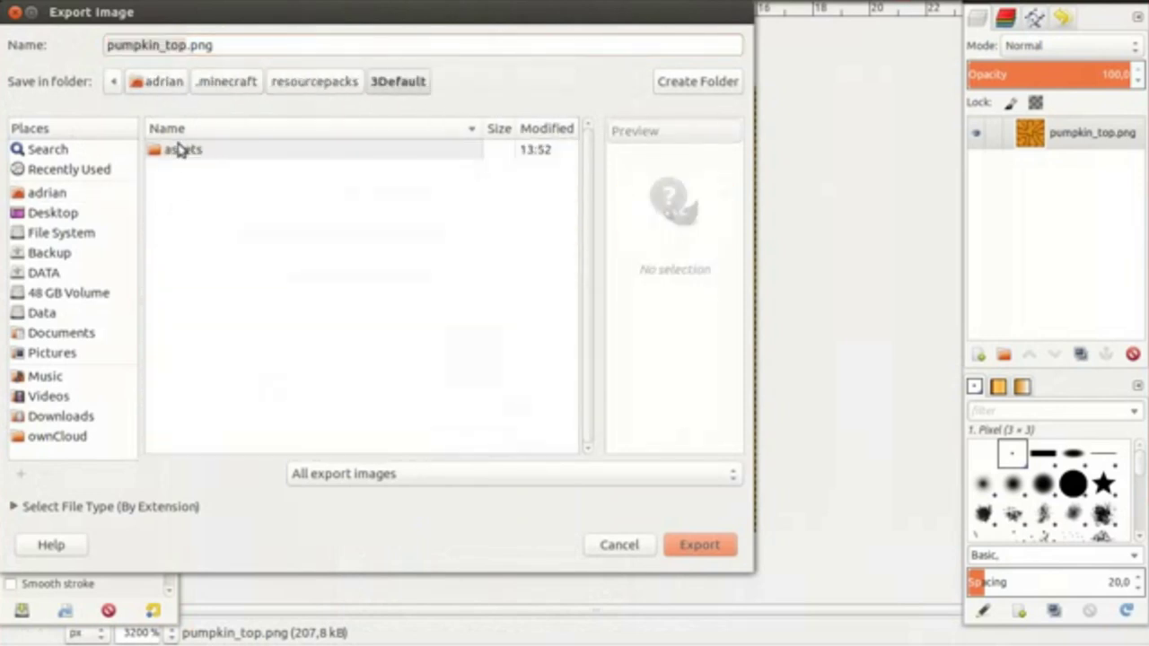
{"action": "double_click", "coordinate": [179, 149]}
{"action": "double_click", "coordinate": [180, 149]}
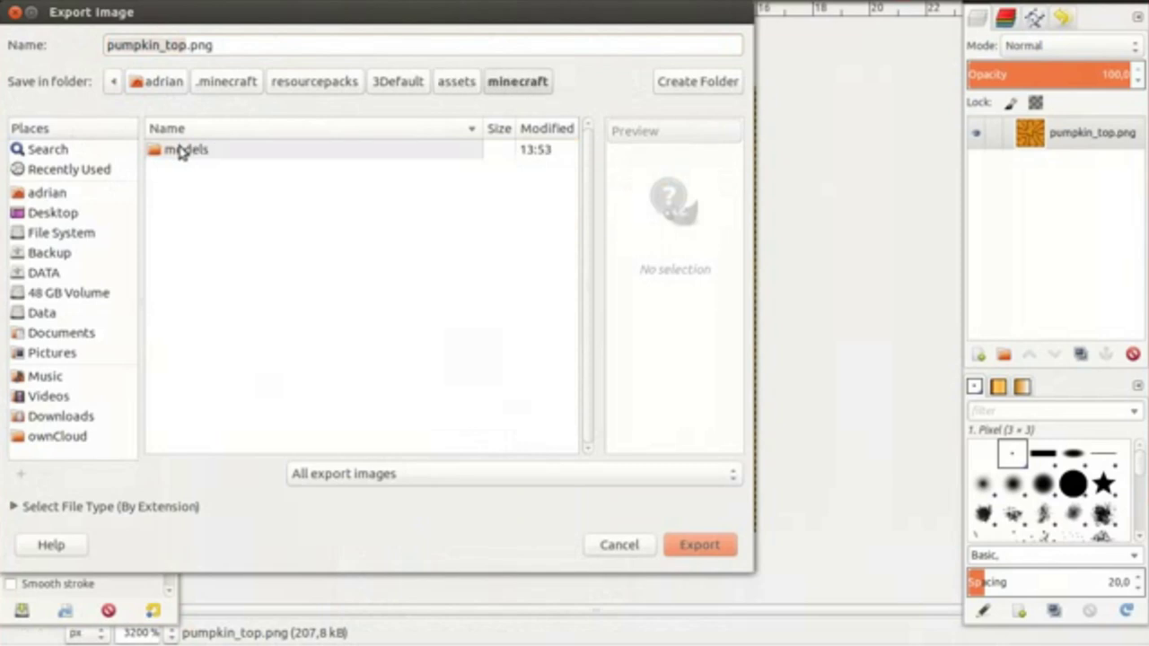
- Create a textures folder inside the pack's minecraft folder, and a blocks folder inside textures
{"action": "right_click", "coordinate": [203, 214]}
{"action": "left_click", "coordinate": [704, 82]}
{"action": "left_click", "coordinate": [705, 82]}
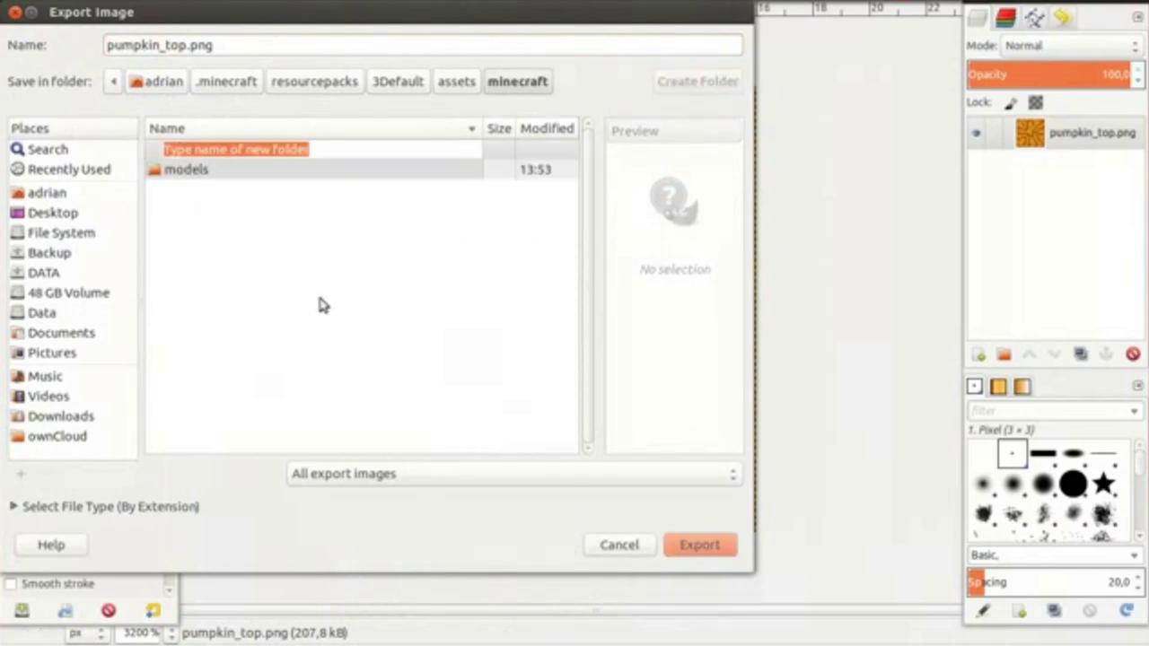
{"action": "type", "text": "textures"}
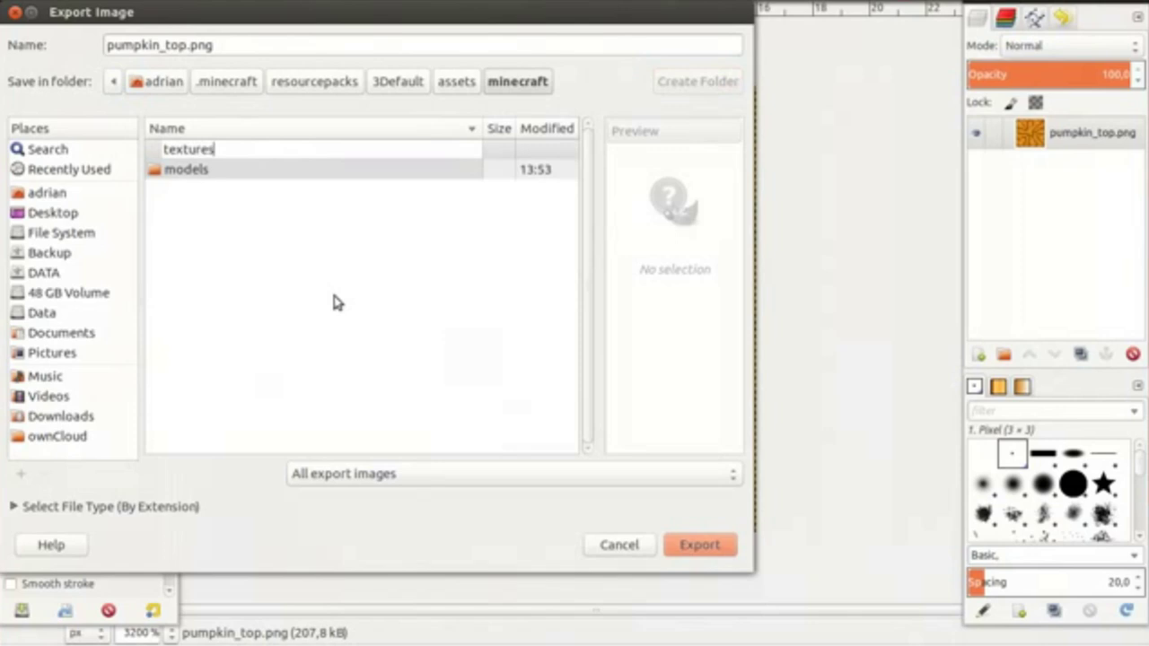
{"action": "key", "text": "Return"}
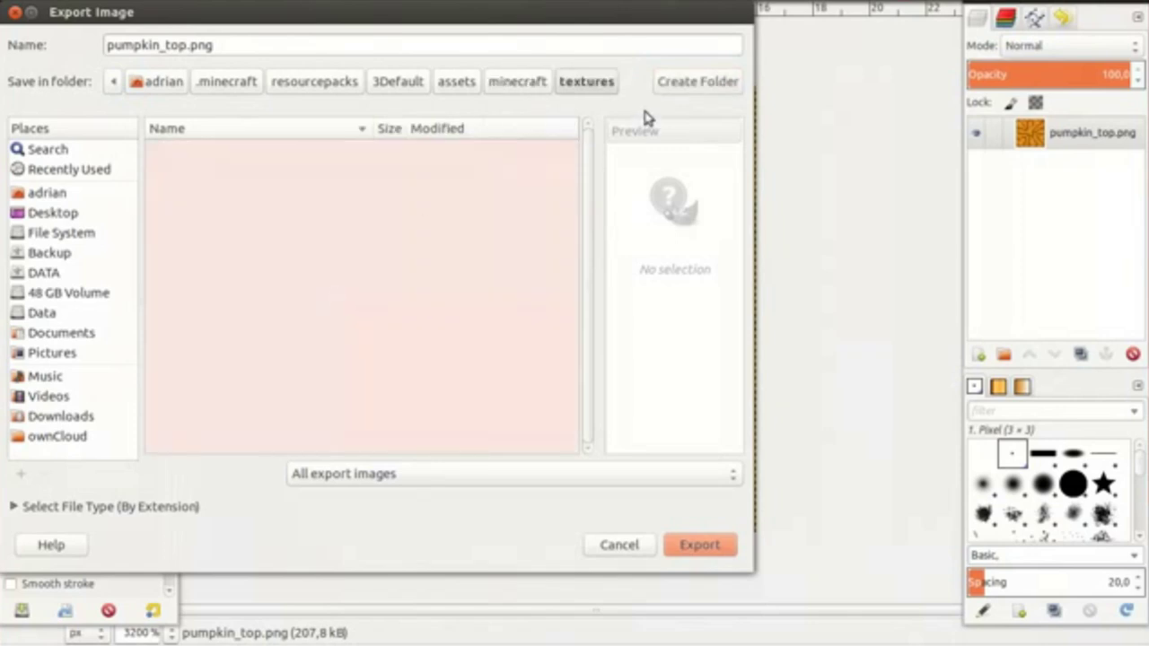
{"action": "left_click", "coordinate": [684, 81]}
{"action": "type", "text": "b"}
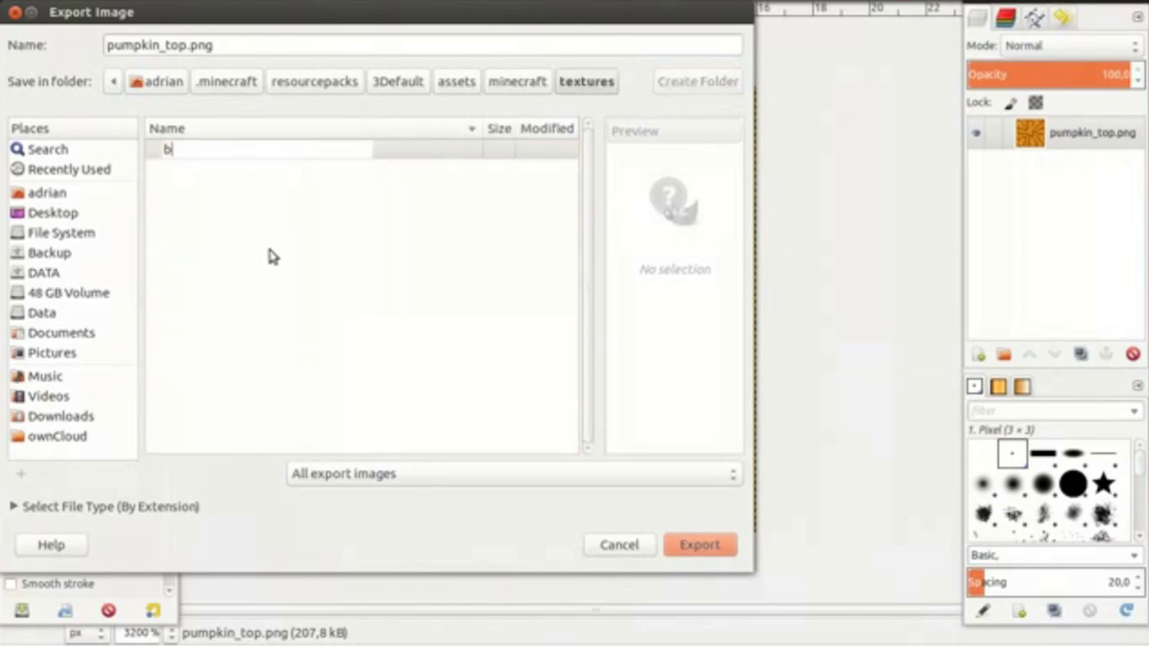
{"action": "type", "text": "locks"}
{"action": "key", "text": "Return"}
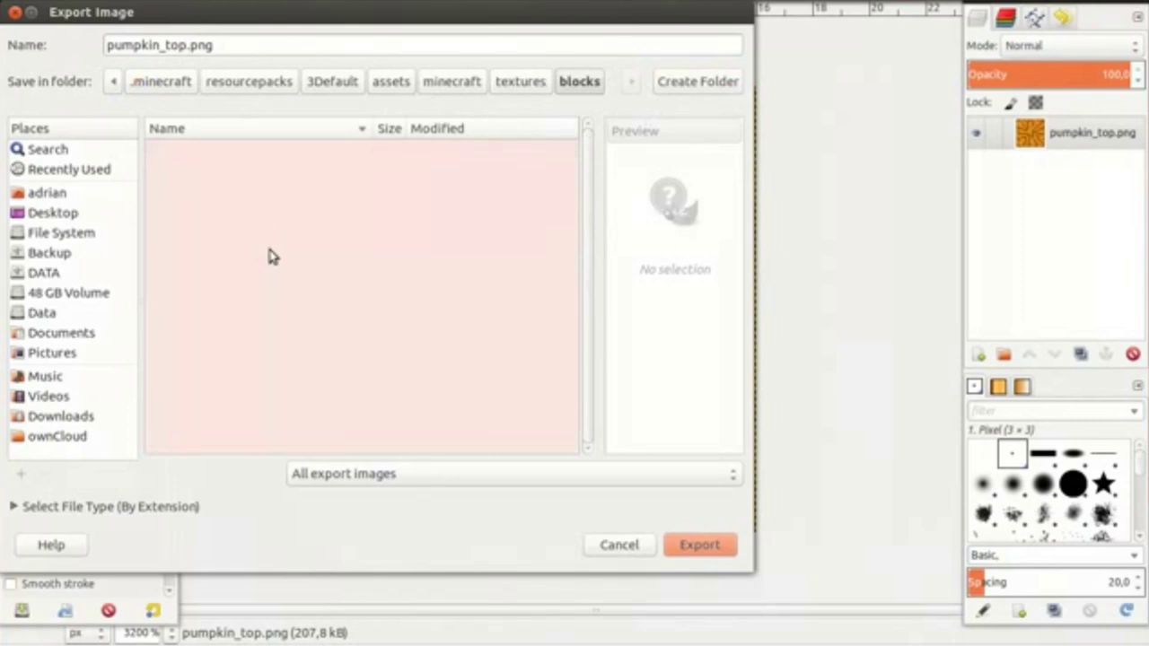
- Check the neighbouring models folder, return to textures/blocks and export the image there as pumpkin_top.png
{"action": "left_click", "coordinate": [453, 81]}
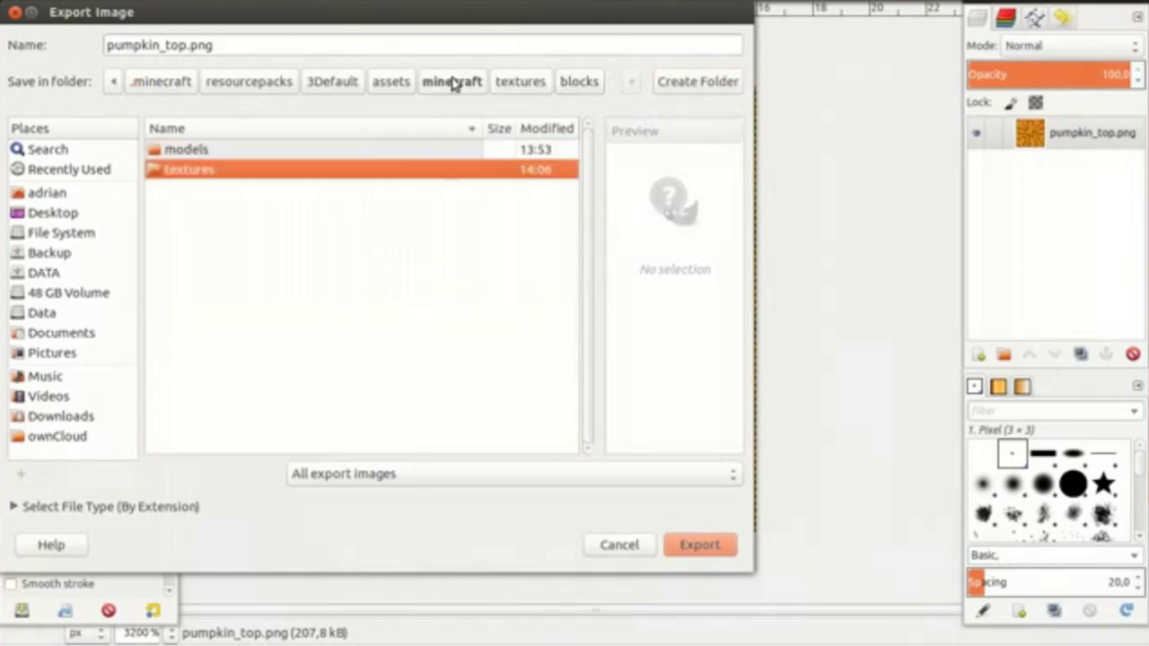
{"action": "double_click", "coordinate": [273, 151]}
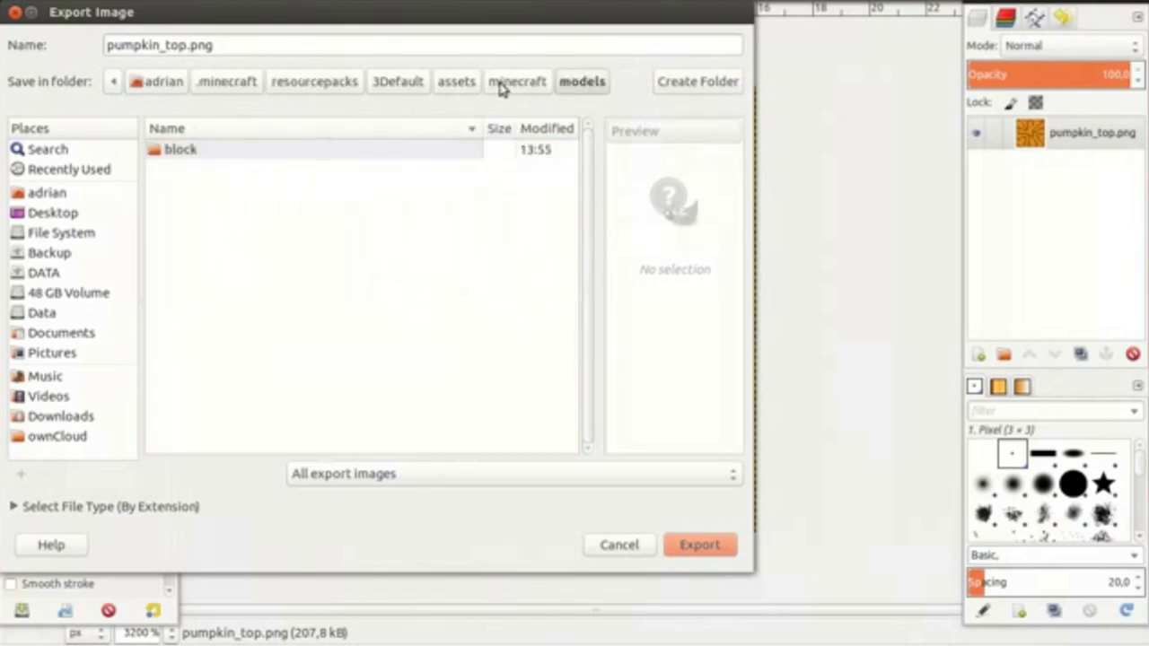
{"action": "left_click", "coordinate": [514, 82]}
{"action": "double_click", "coordinate": [241, 182]}
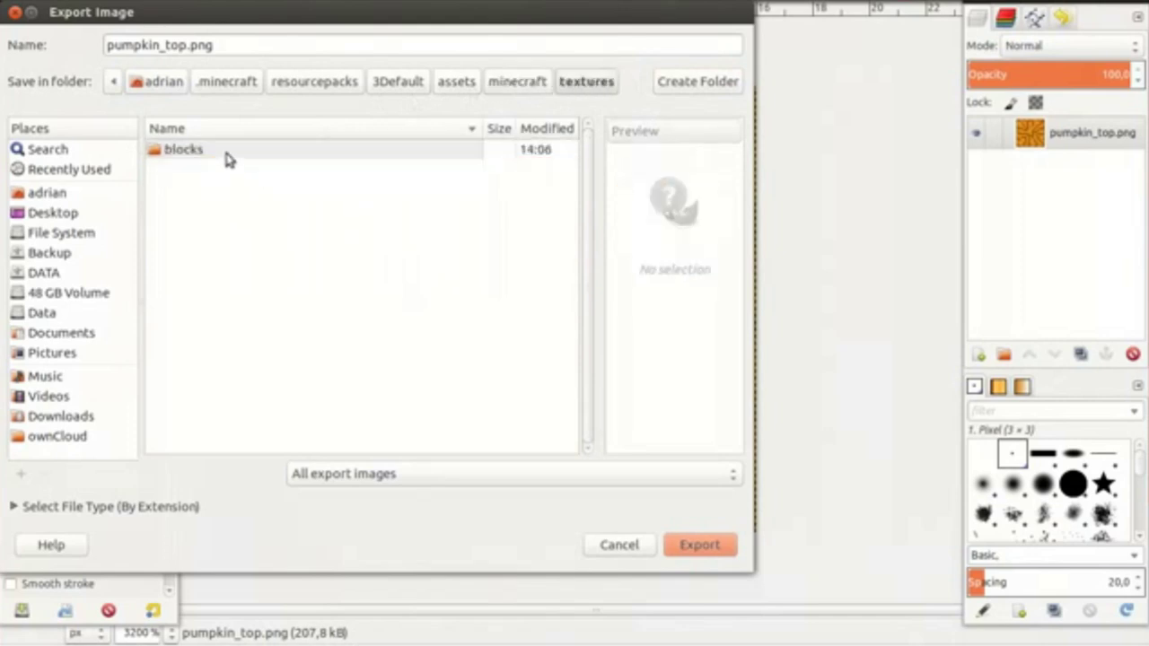
{"action": "double_click", "coordinate": [227, 152]}
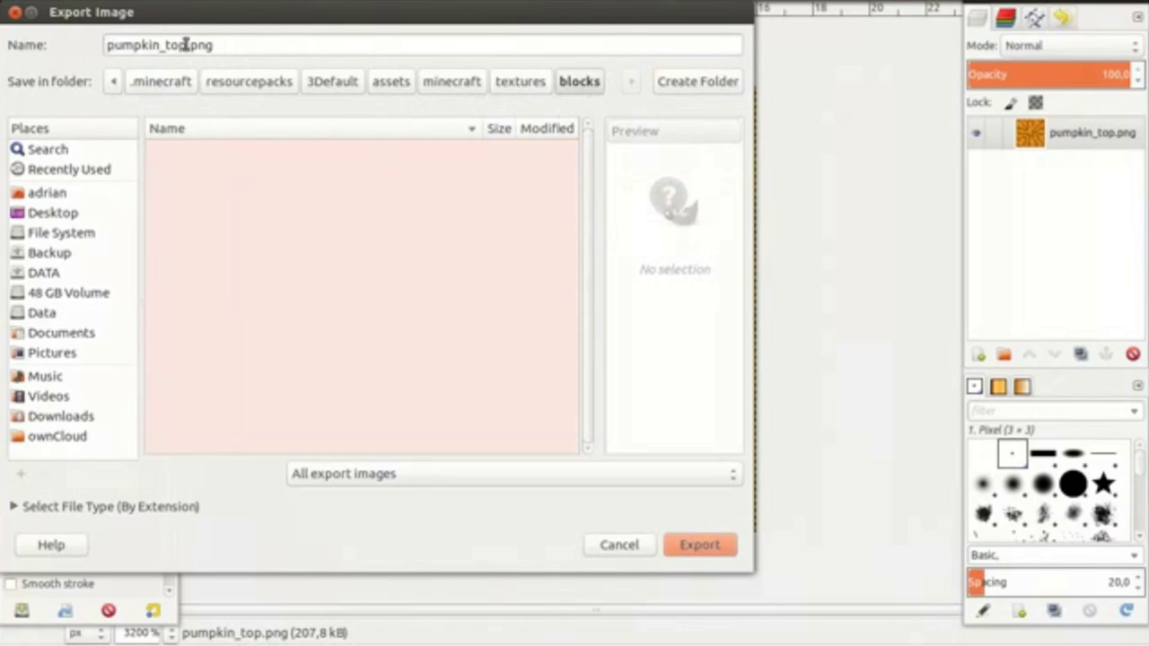
{"action": "left_click", "coordinate": [693, 545]}
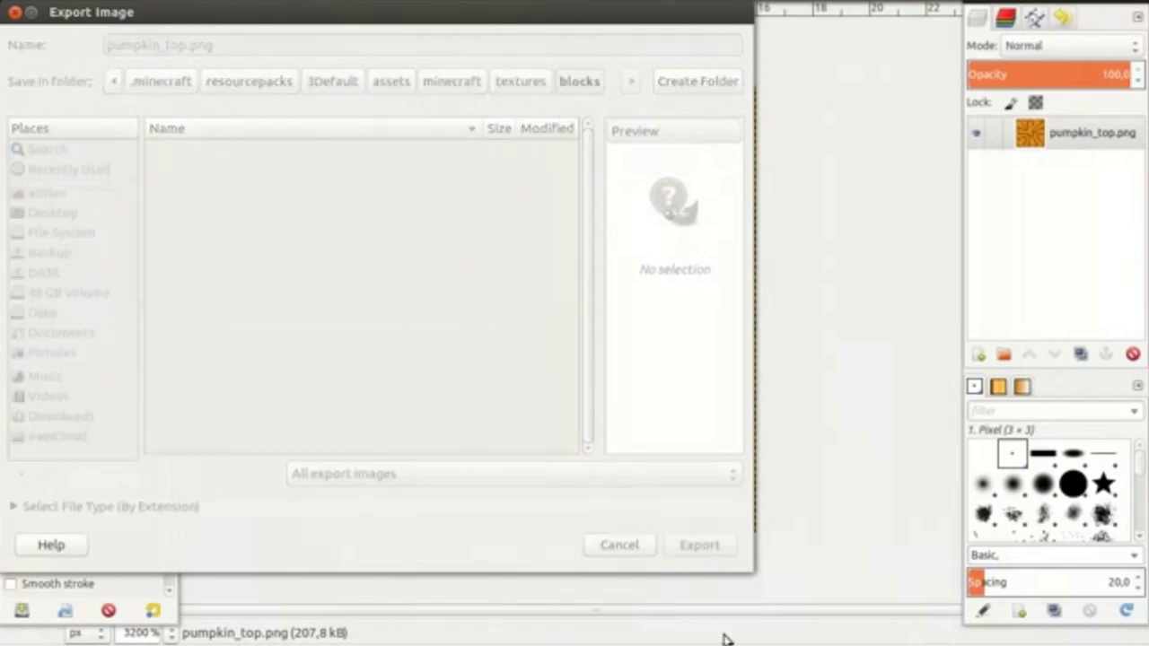
- Switch to Minecraft and resume the game to look at the pumpkin with the exported top texture
{"action": "left_click", "coordinate": [477, 378]}
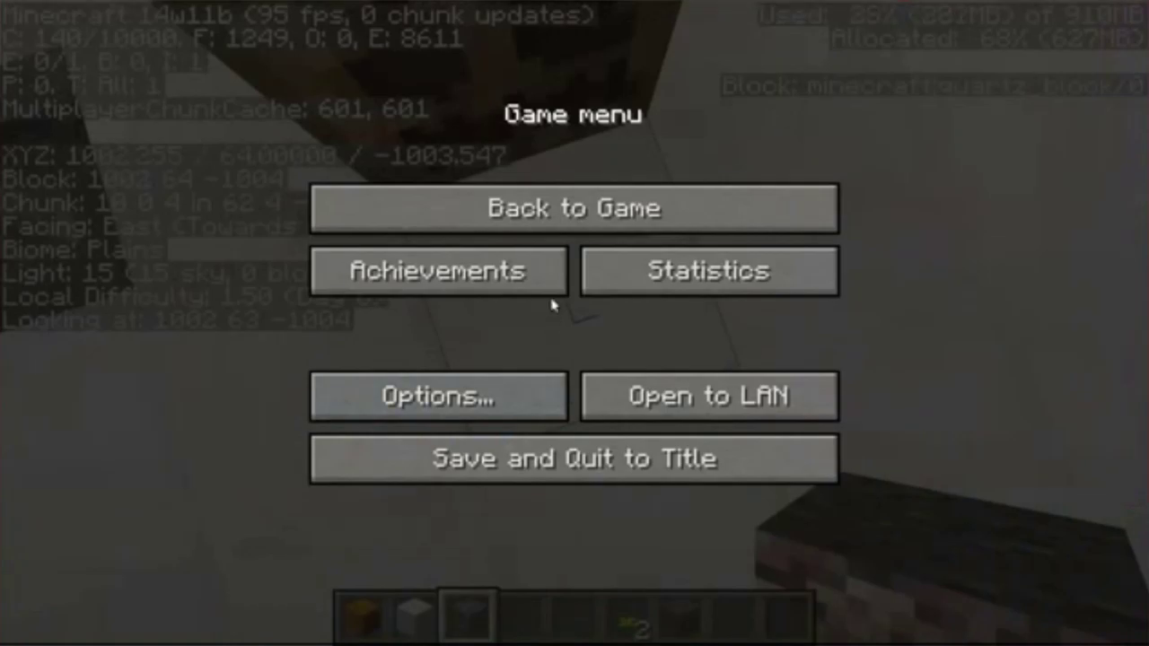
{"action": "left_click", "coordinate": [548, 220]}
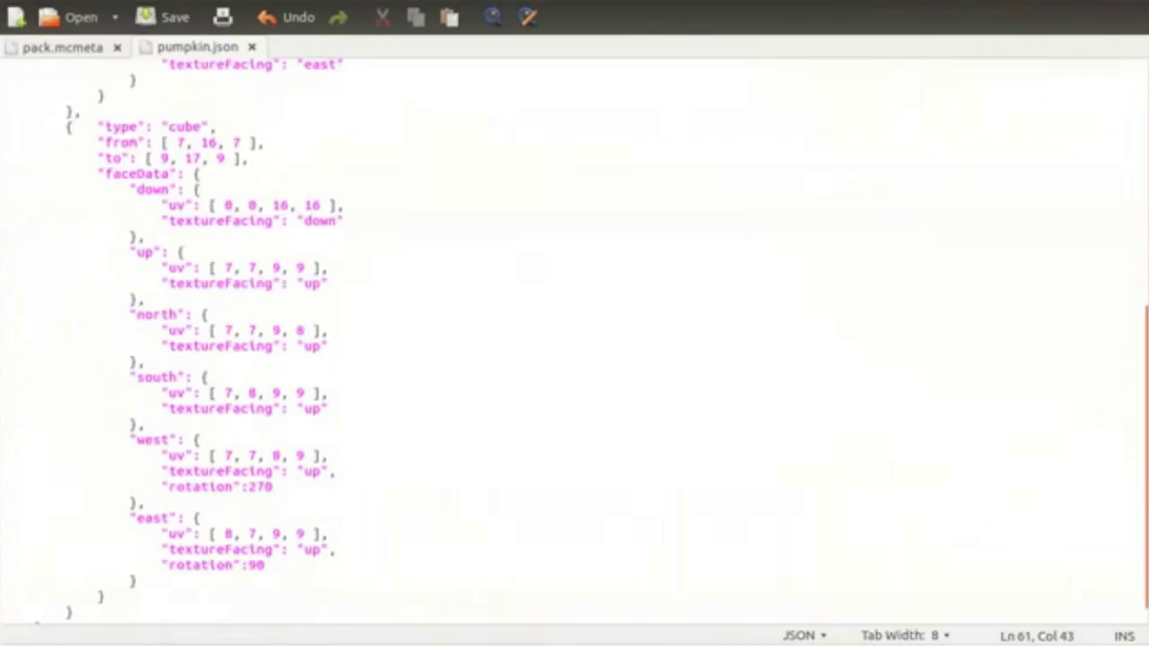
- In pumpkin.json, duplicate the stem cube, set the copy's from to [7, 17, 7] and to to [9, 18, 9], and save
{"action": "left_click_drag", "start_coordinate": [67, 113], "coordinate": [277, 585]}
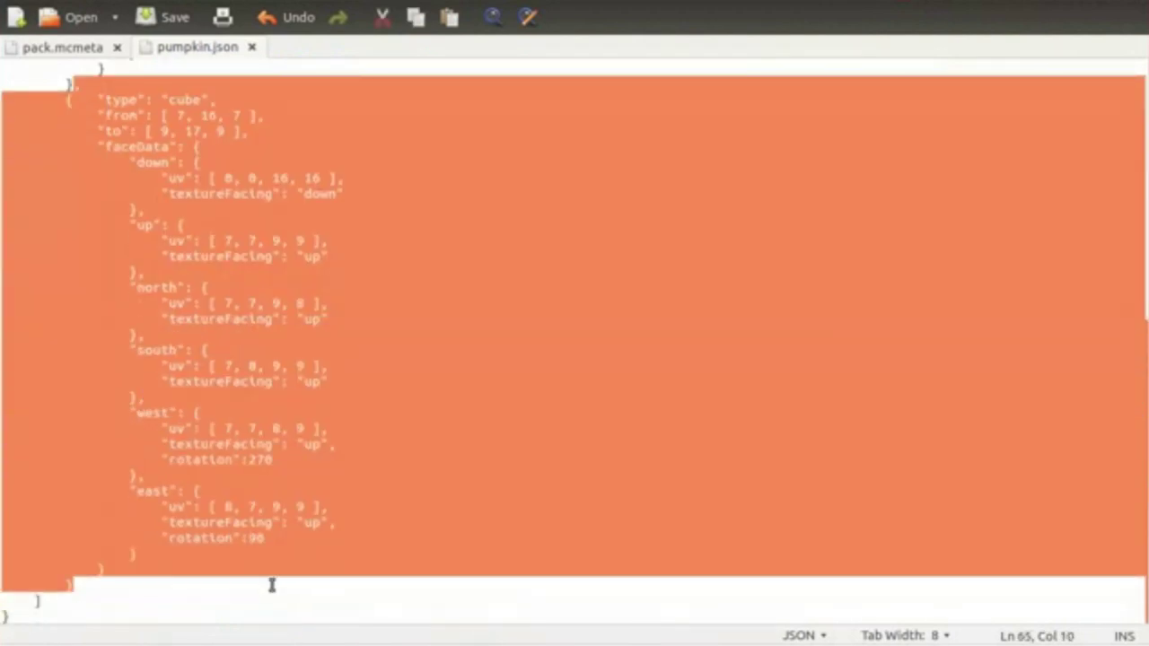
{"action": "key", "text": "ctrl+c"}
{"action": "key", "text": "ctrl+v"}
{"action": "key", "text": "ctrl+v"}
{"action": "scroll", "coordinate": [232, 446], "scroll_direction": "up", "scroll_amount": 1}
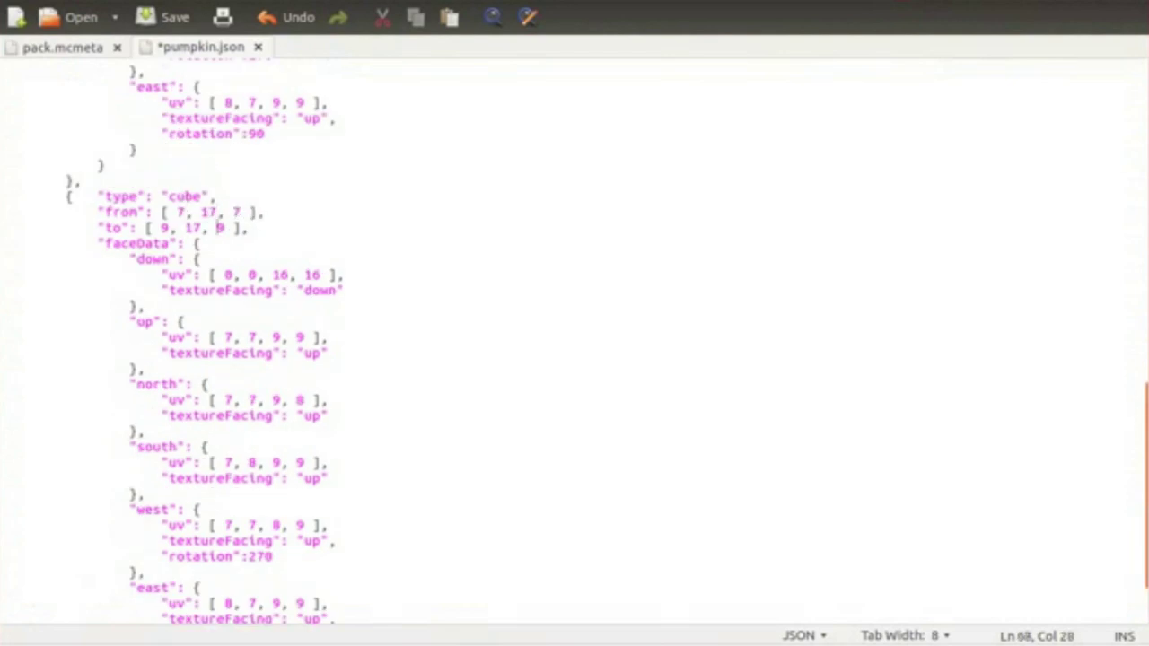
{"action": "key", "text": "ctrl+s"}
- Return to Minecraft, reload the resources and walk around the pumpkin to inspect its two-cube stem
{"action": "key", "text": "alt+Tab"}
{"action": "left_click", "coordinate": [395, 203]}
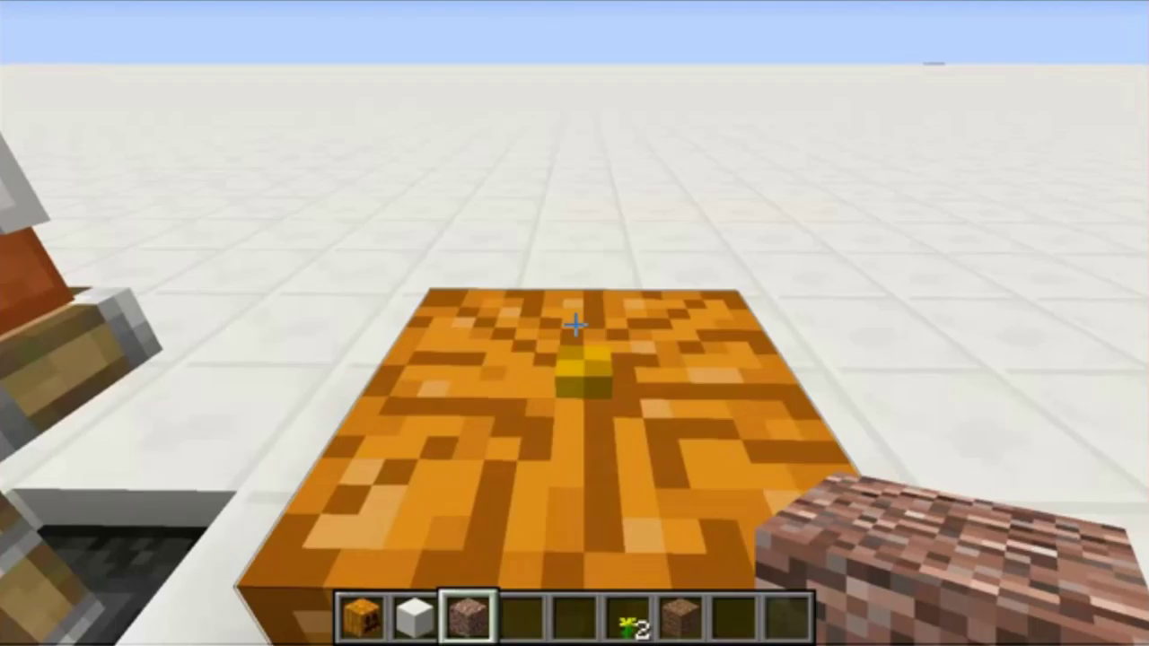
{"action": "key", "text": "F3"}
{"action": "key", "text": "s"}
{"action": "key", "text": "w"}
{"action": "key", "text": "w"}
{"action": "key", "text": "space"}
{"action": "key", "text": "s"}
{"action": "key", "text": "d"}
{"action": "key", "text": "w"}
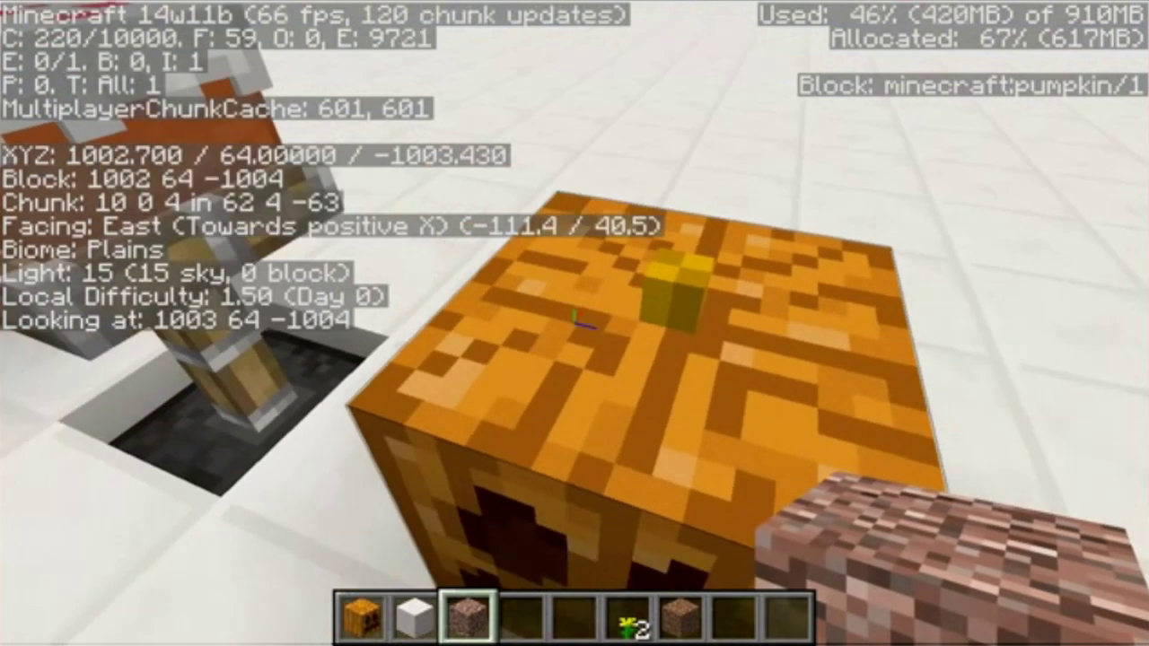
{"action": "key", "text": "a"}
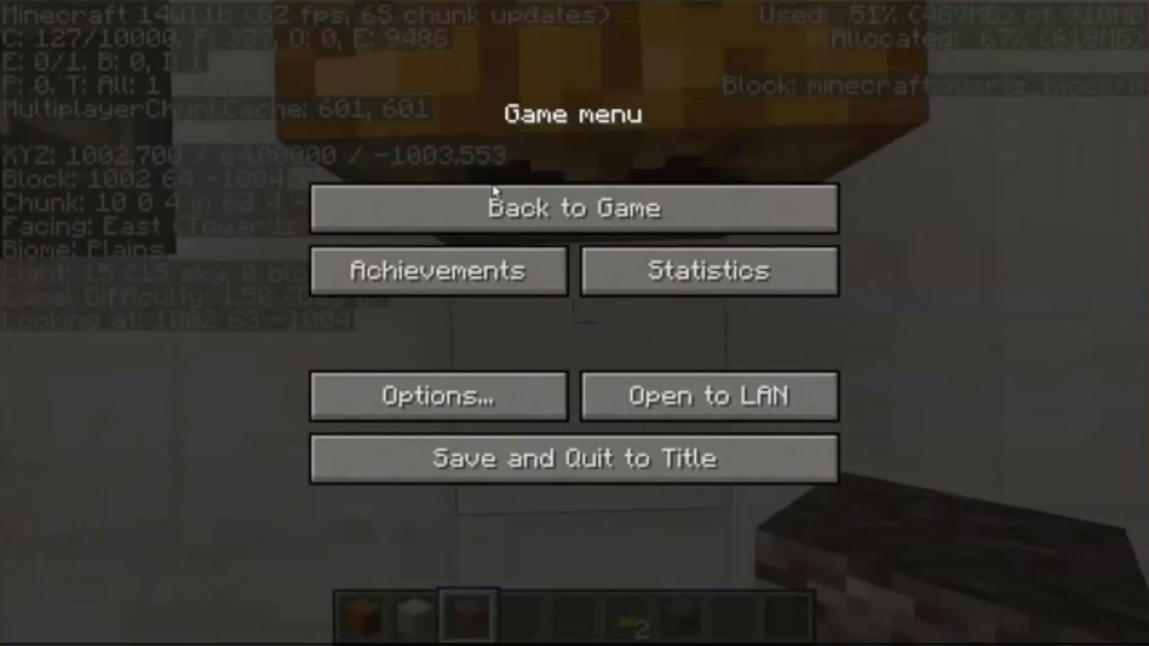
{"action": "left_click", "coordinate": [493, 190]}
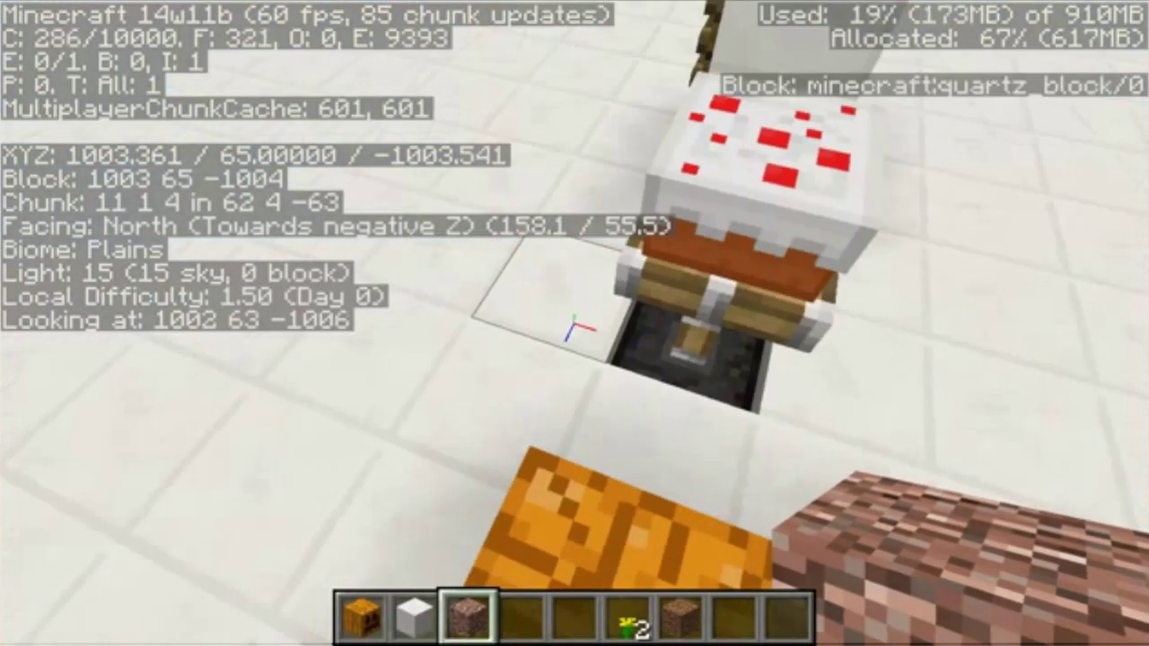
{"action": "key", "text": "s"}
{"action": "key", "text": "s"}
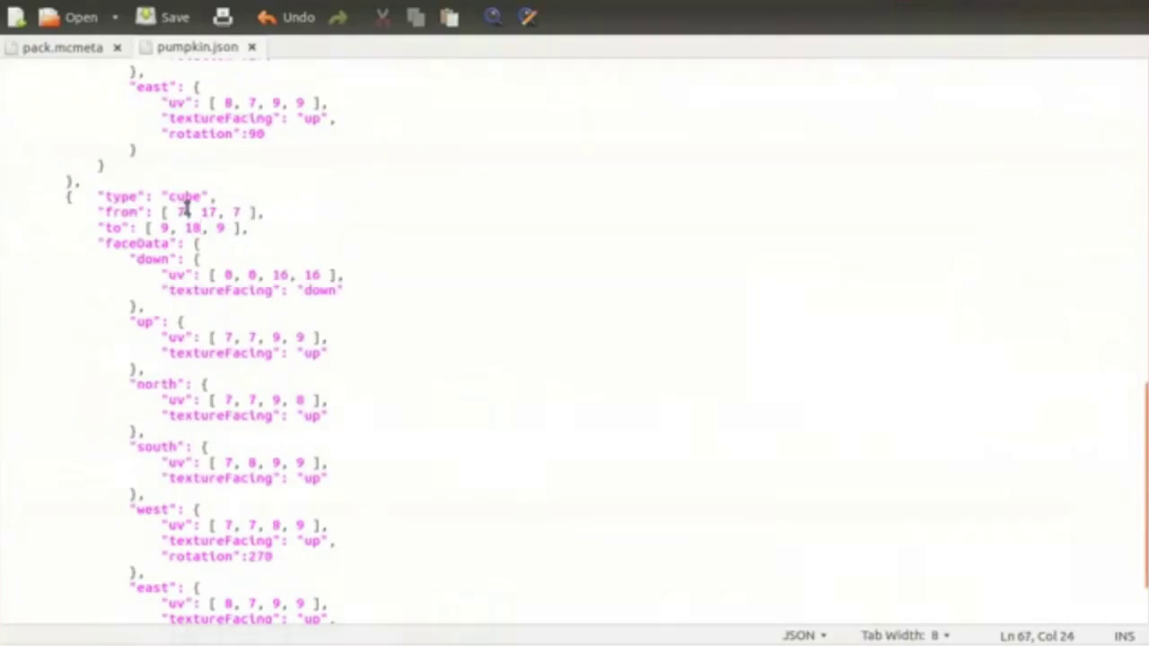
- Set the upper stem cube's from to [6, 17, 6] and to to [8, 18, 8], save, and return to Minecraft to reload the model
{"action": "key", "text": "BackSpace"}
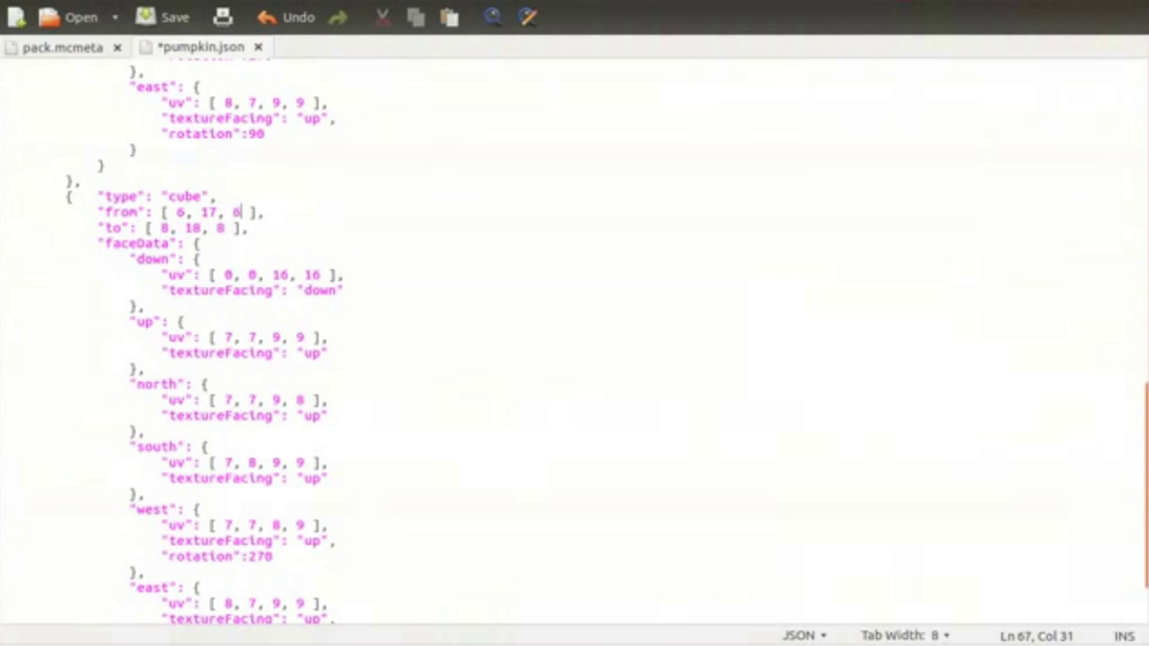
{"action": "key", "text": "ctrl+s"}
{"action": "key", "text": "alt+Tab"}
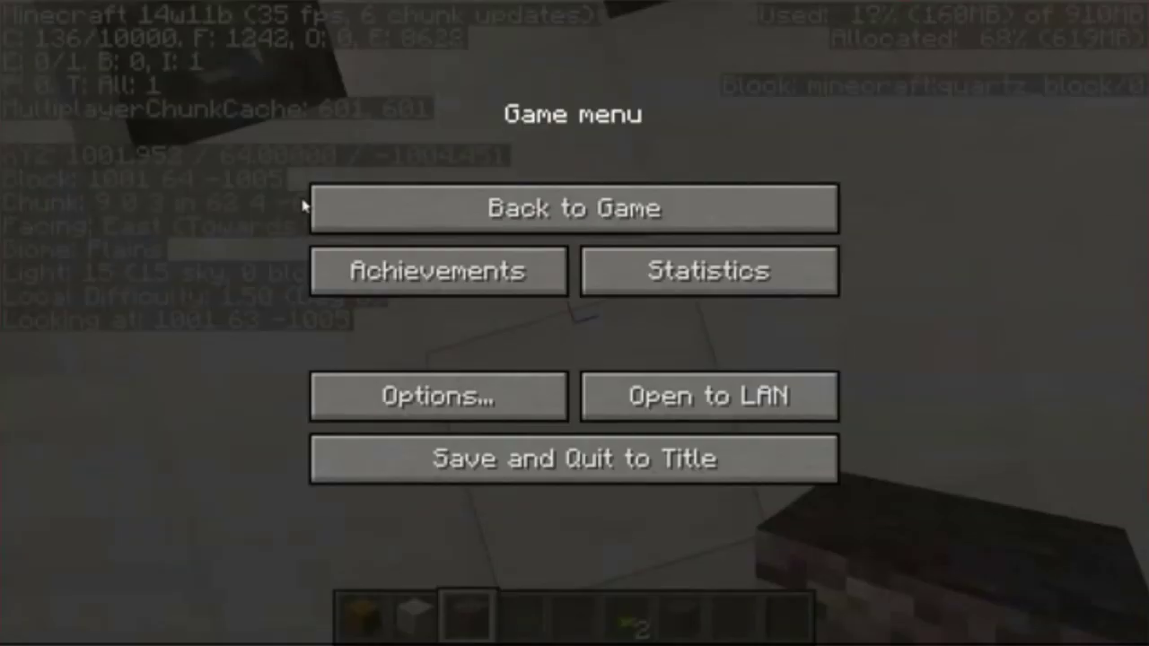
{"action": "left_click", "coordinate": [467, 193]}
{"action": "key", "text": "F3"}
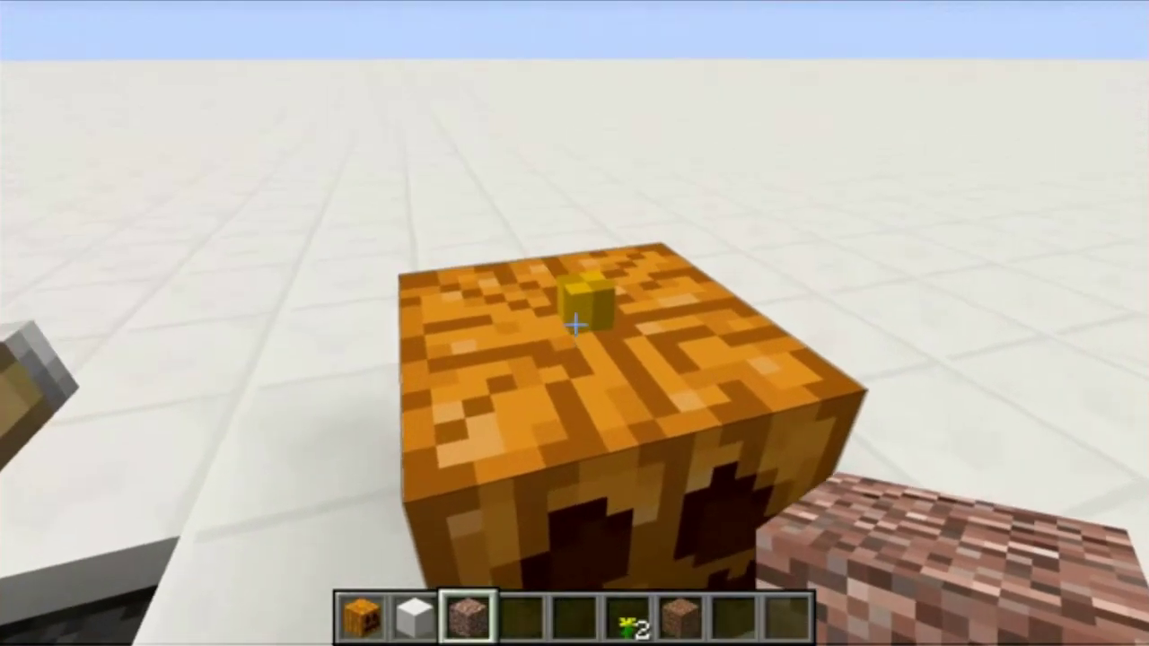